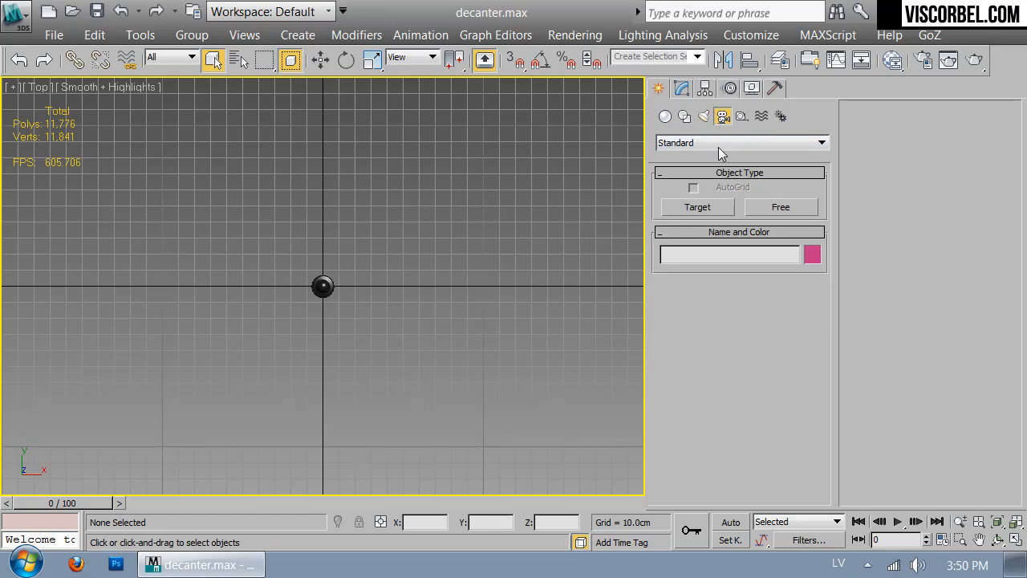
Create a targeted VRayPhysicalCamera in the Top view, placed in front of the decanter and aimed at it
click(709, 146)
click(752, 167)
click(780, 209)
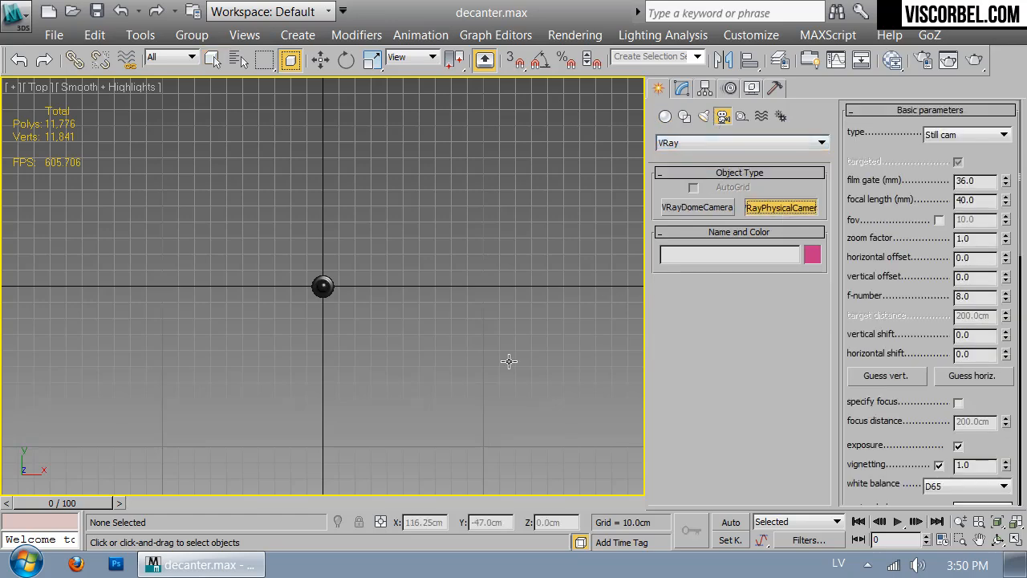
middle_drag(513, 407, 519, 333)
key(F3)
drag(330, 371, 329, 217)
Look through the new camera and walk it into place until the whole decanter is framed from the front
key(c)
key(F3)
mouse_move(362, 161)
middle_down()
mouse_move(436, 338)
mouse_move(385, 331)
mouse_move(374, 347)
middle_up()
key(Up)
key(Down)
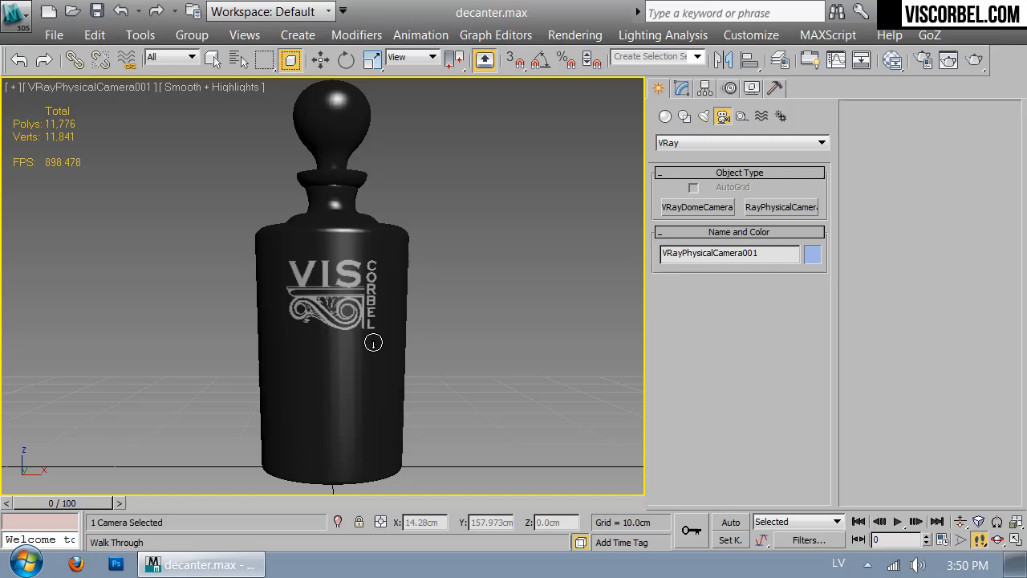
drag(374, 342, 362, 343)
key(Up)
key(Right)
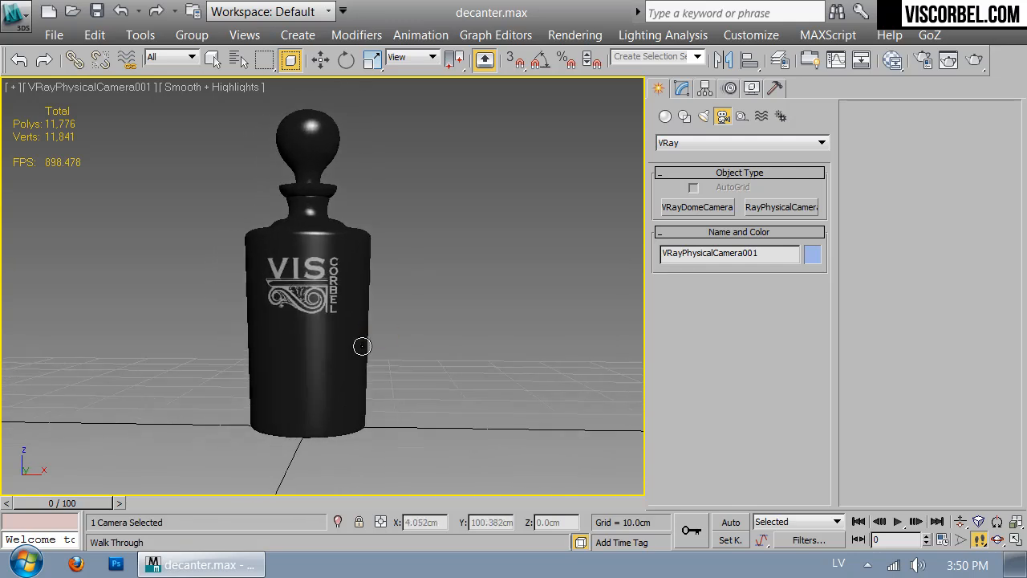
key(Up)
key(Left)
key(Right)
key(Left)
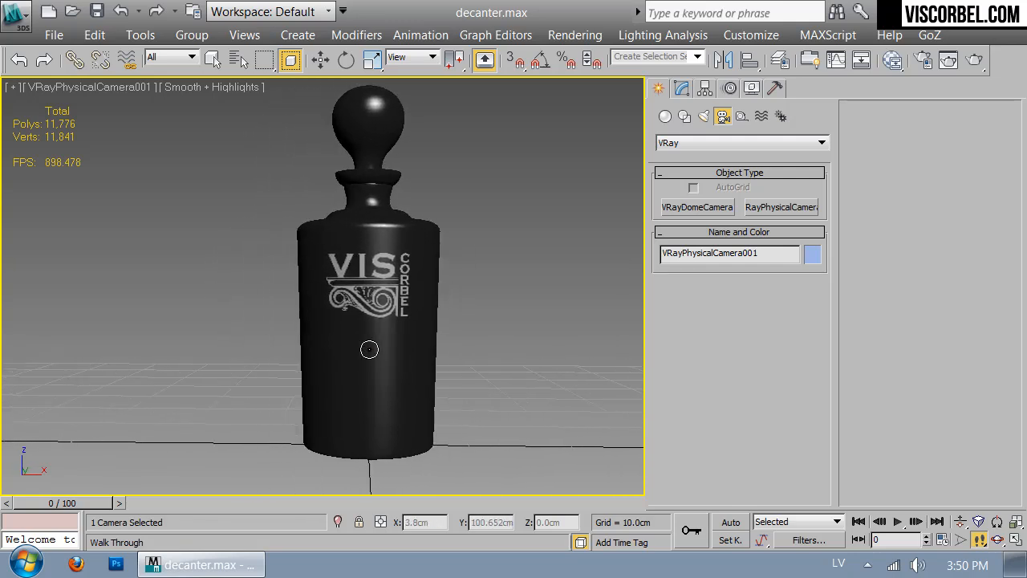
key(Escape)
In the Top view, move the camera's target and the camera itself to world X 0, in line with the decanter
key(t)
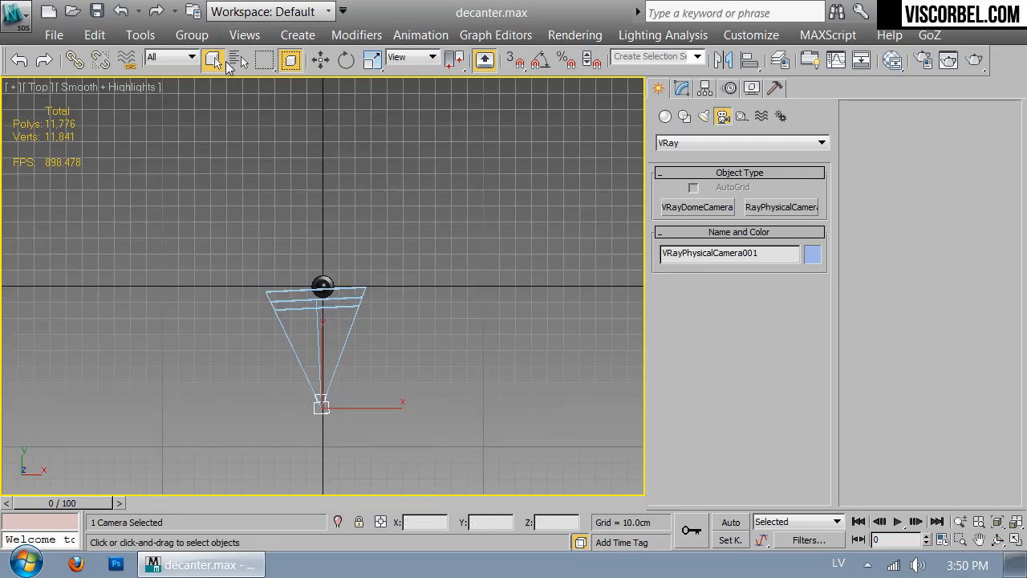
right_click(318, 61)
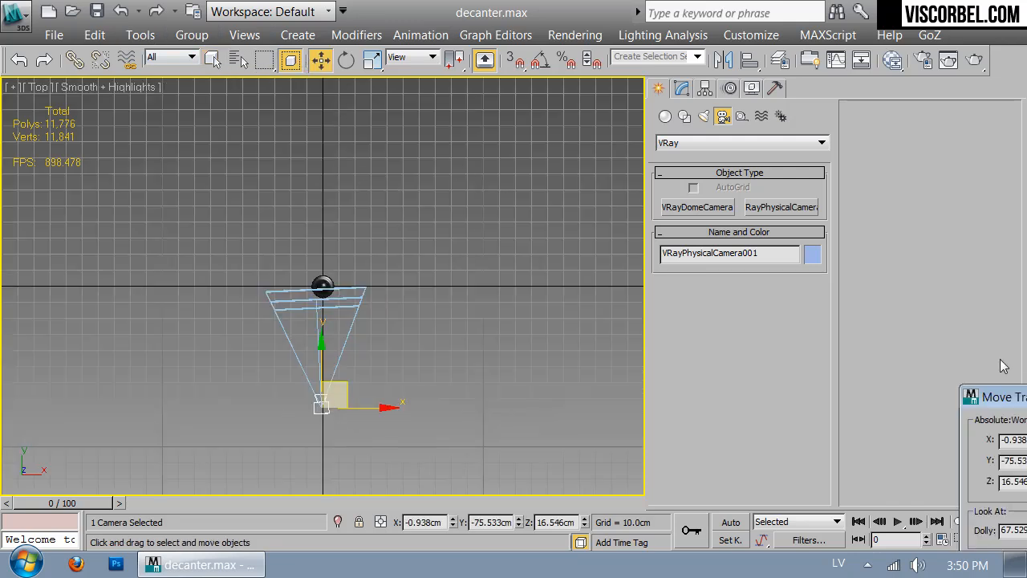
drag(1011, 399, 500, 147)
scroll(130, 332, up, 3)
middle_drag(367, 321, 180, 270)
click(314, 218)
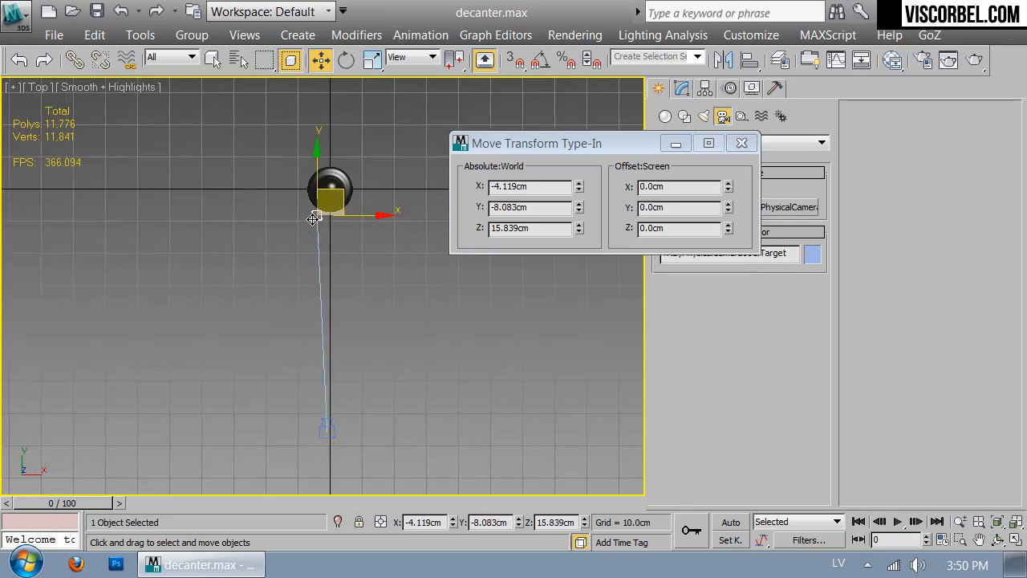
right_click(578, 189)
click(326, 426)
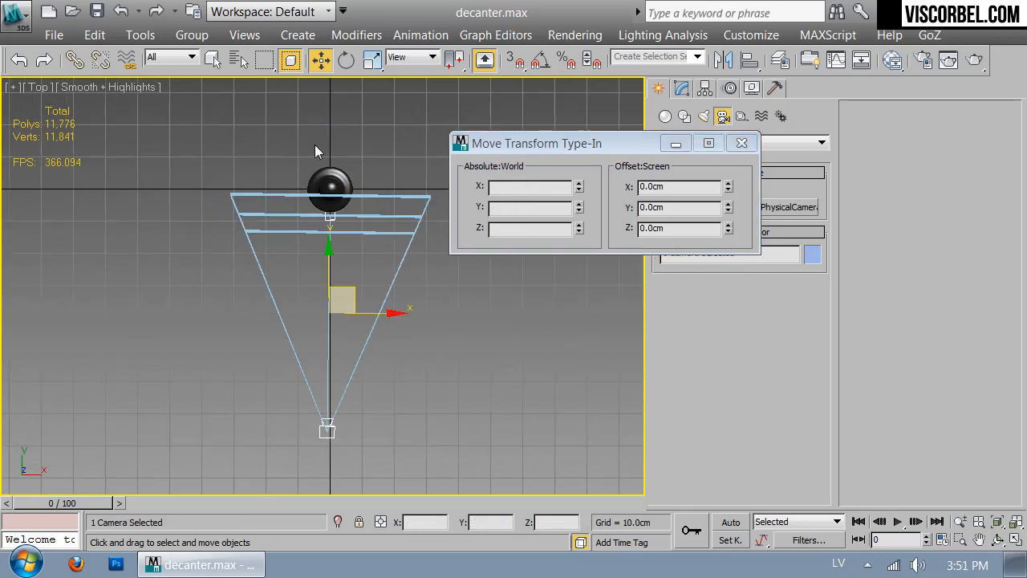
right_click(578, 187)
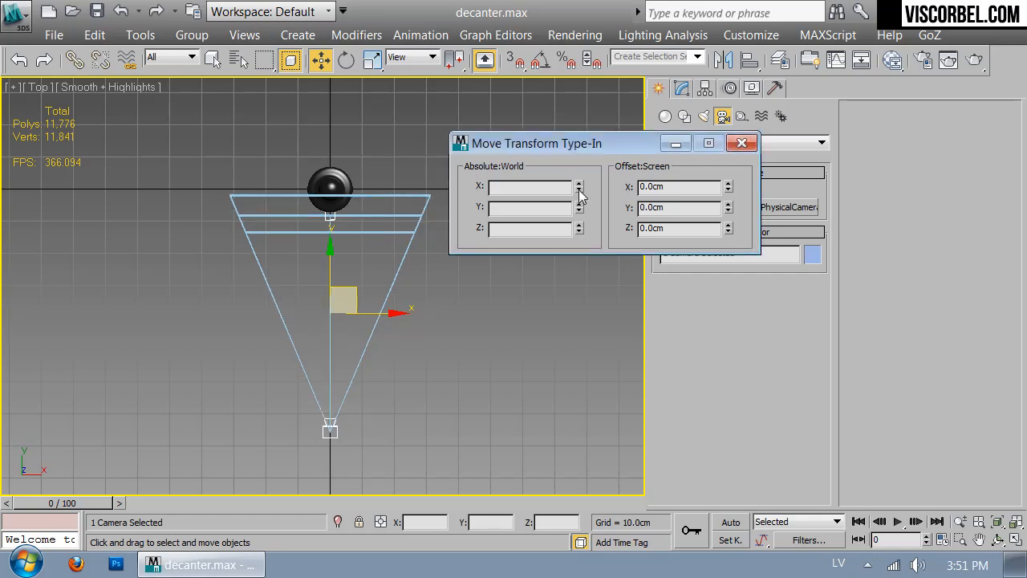
click(742, 143)
Show safe frames in the camera view and set a 400 × 500 output size in Production Render Mode
key(c)
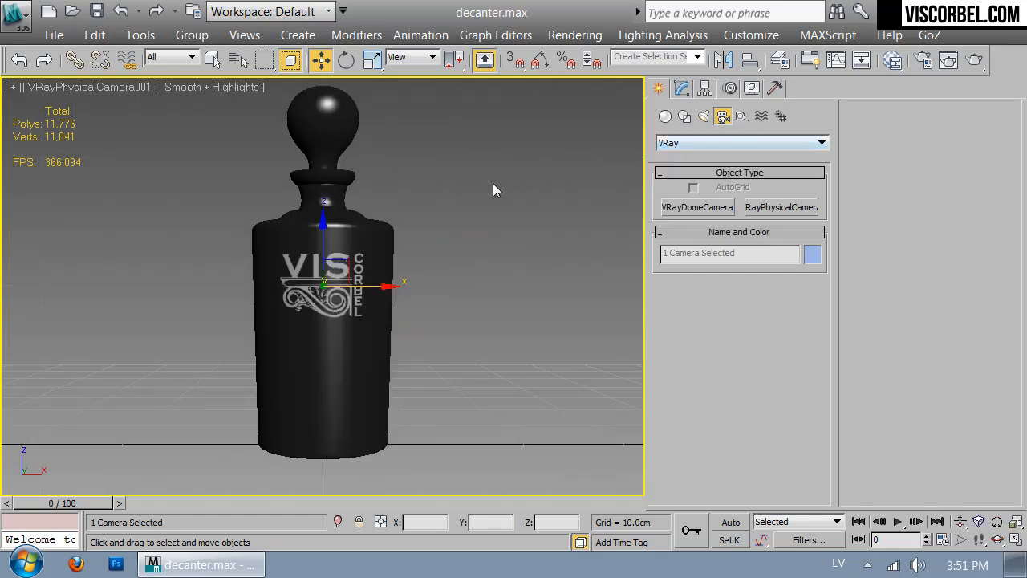
key(shift+f)
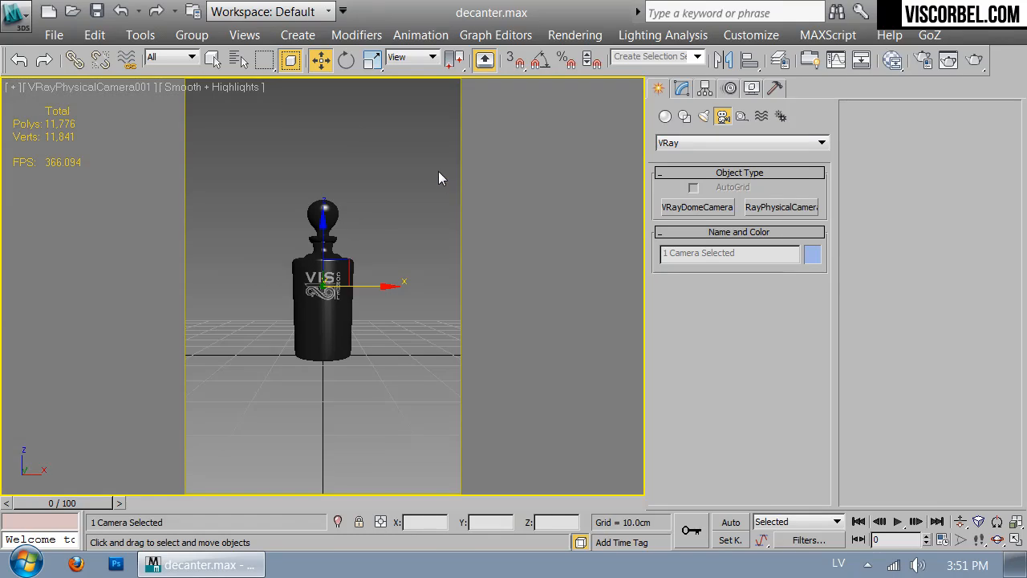
click(923, 60)
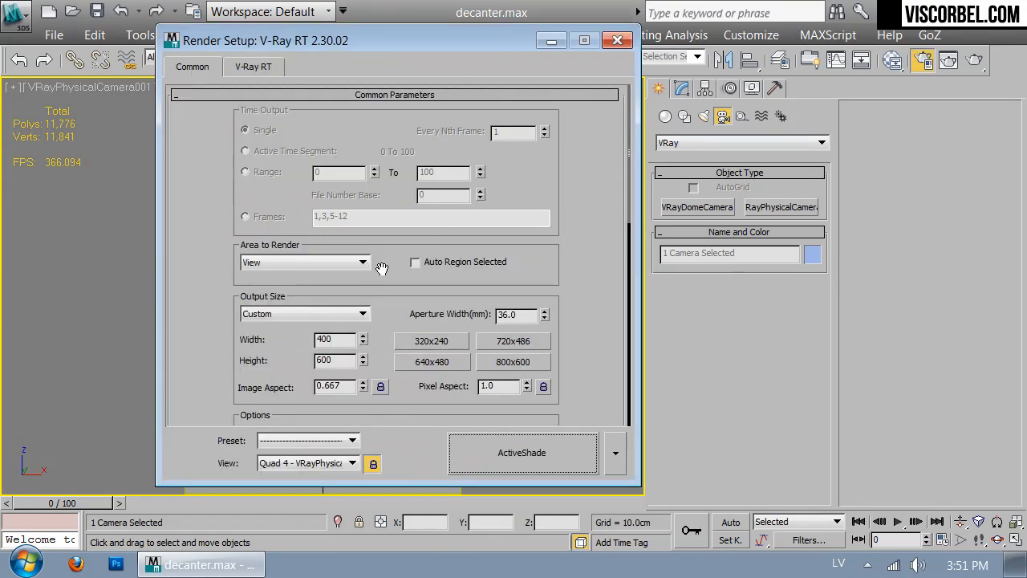
click(616, 454)
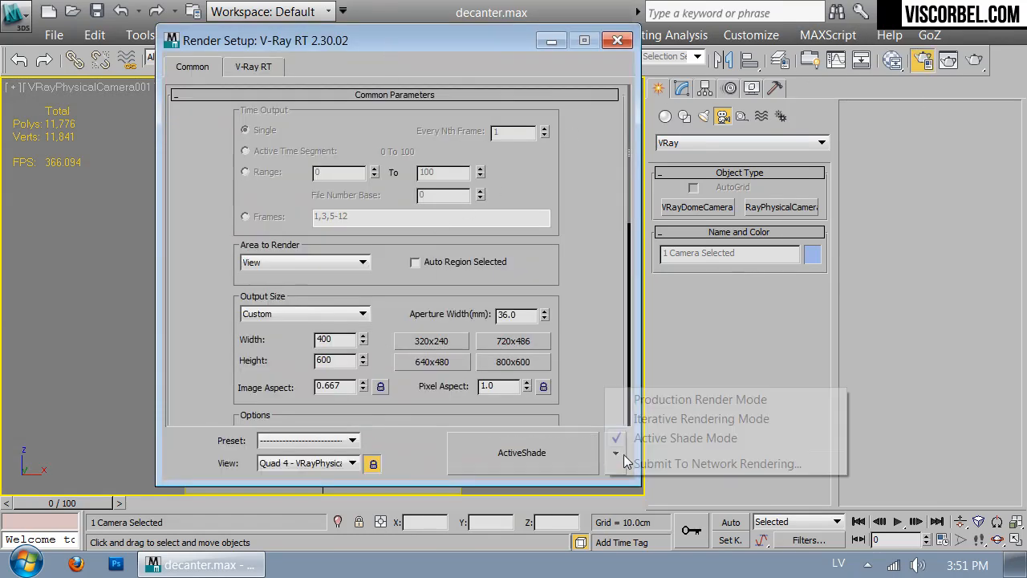
click(629, 400)
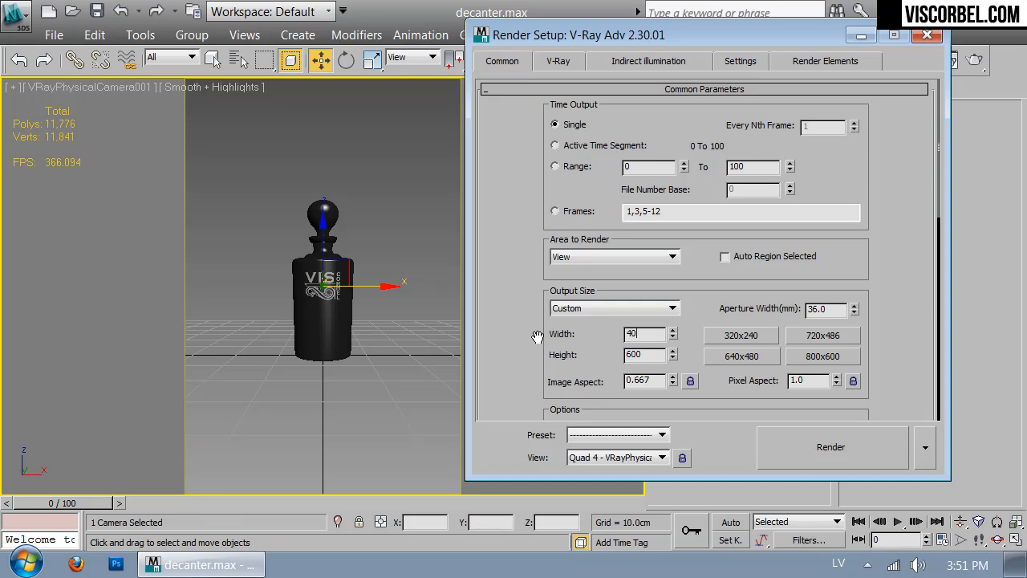
key(Return)
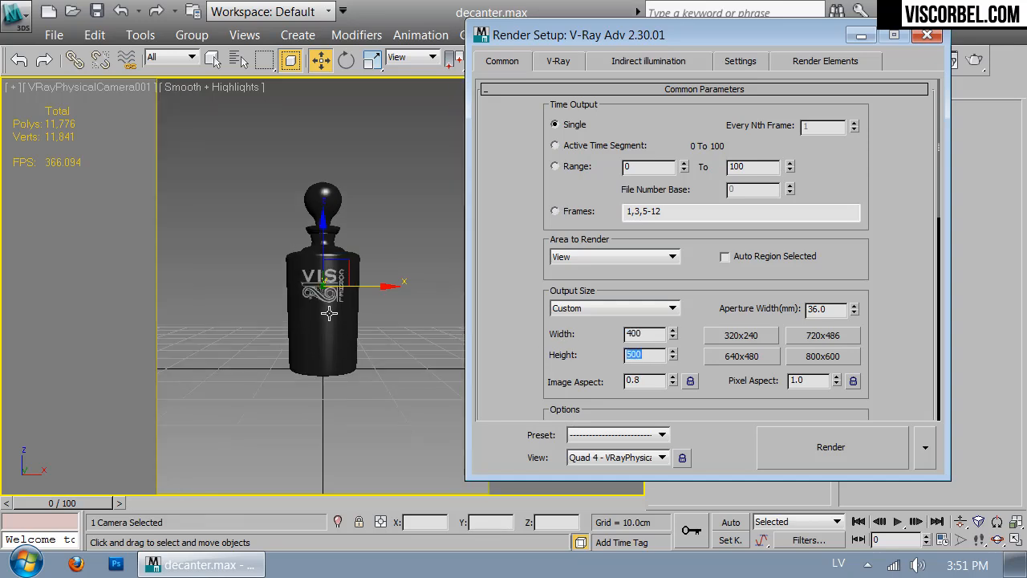
Walk the camera closer until the decanter nearly fills the height of the safe frame
middle_click(328, 317)
key(Up)
middle_drag(341, 307, 345, 310)
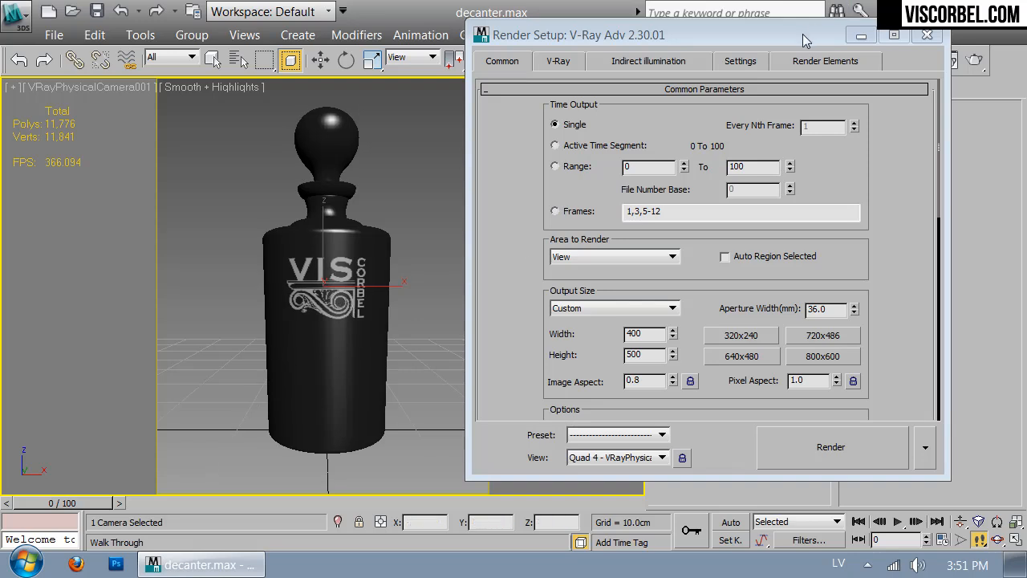
drag(806, 40, 888, 53)
key(Up)
key(Up)
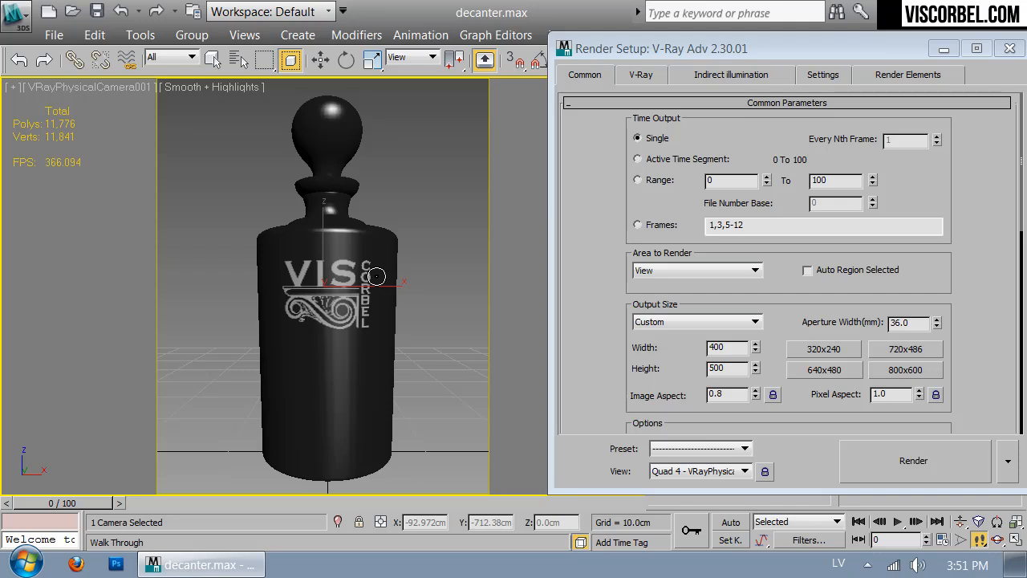
key(Down)
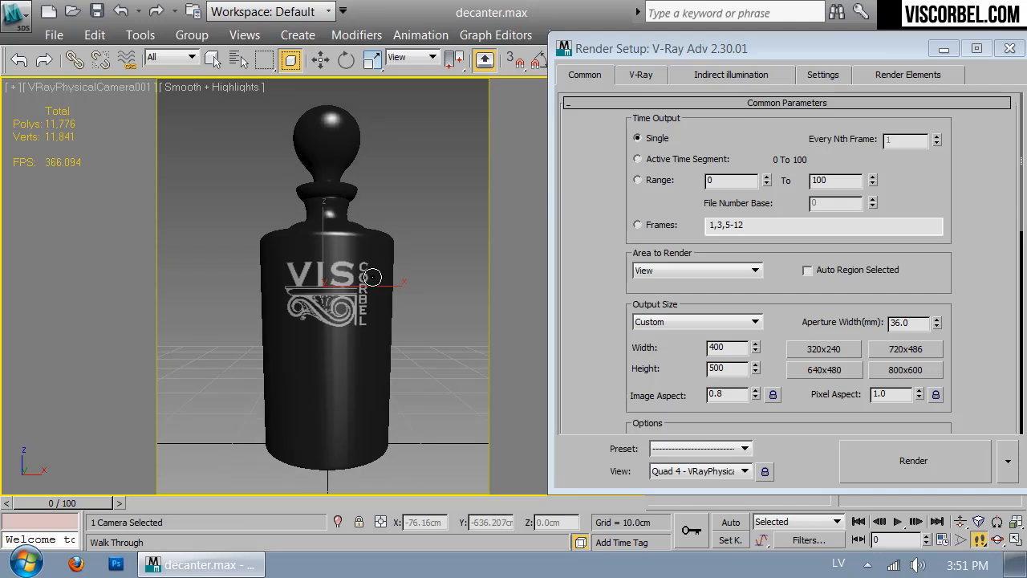
click(1011, 49)
key(w)
Select VRayPhysicalCamera001 by name and set its white balance to Neutral
click(239, 61)
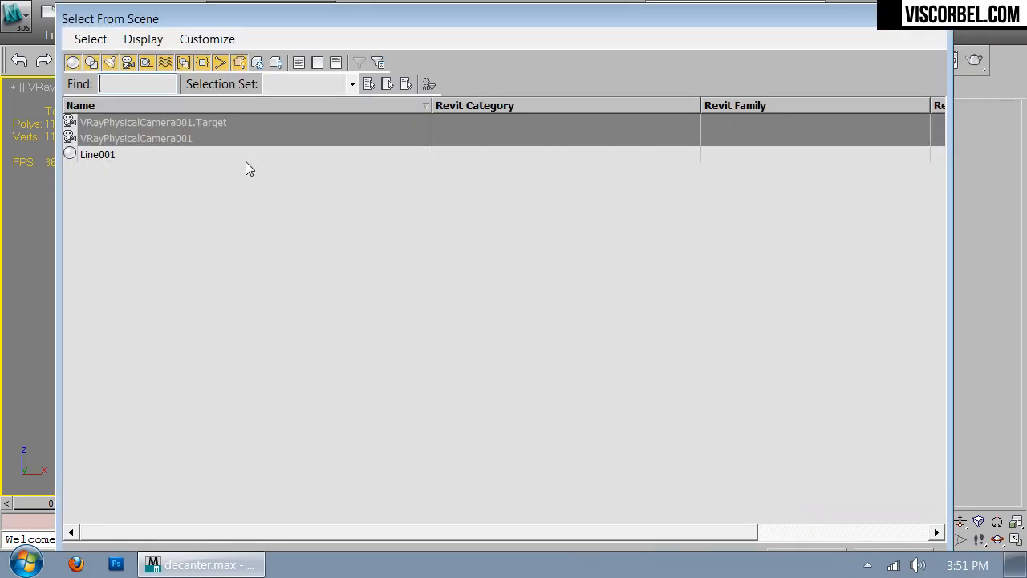
double_click(136, 141)
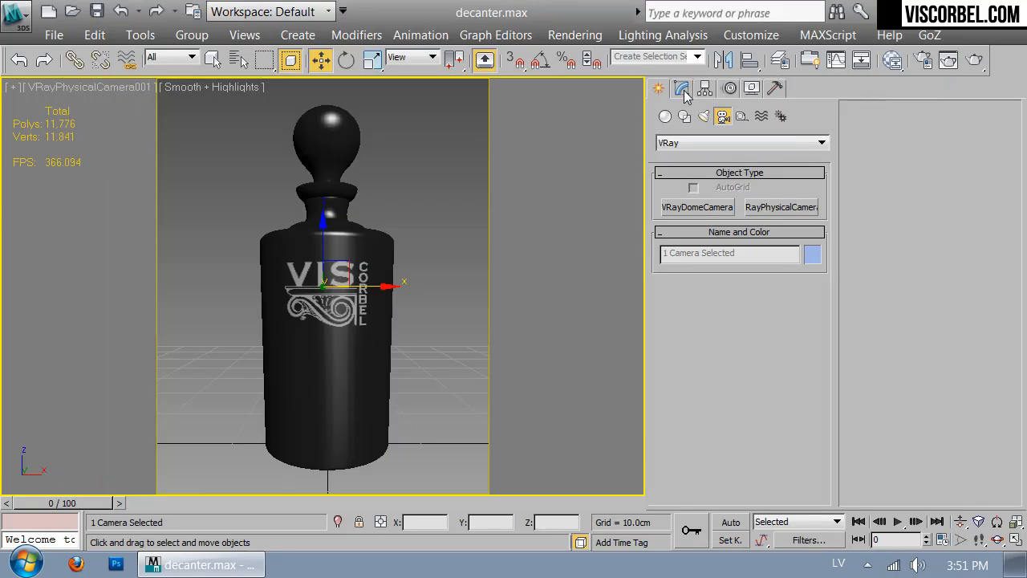
click(682, 89)
click(152, 112)
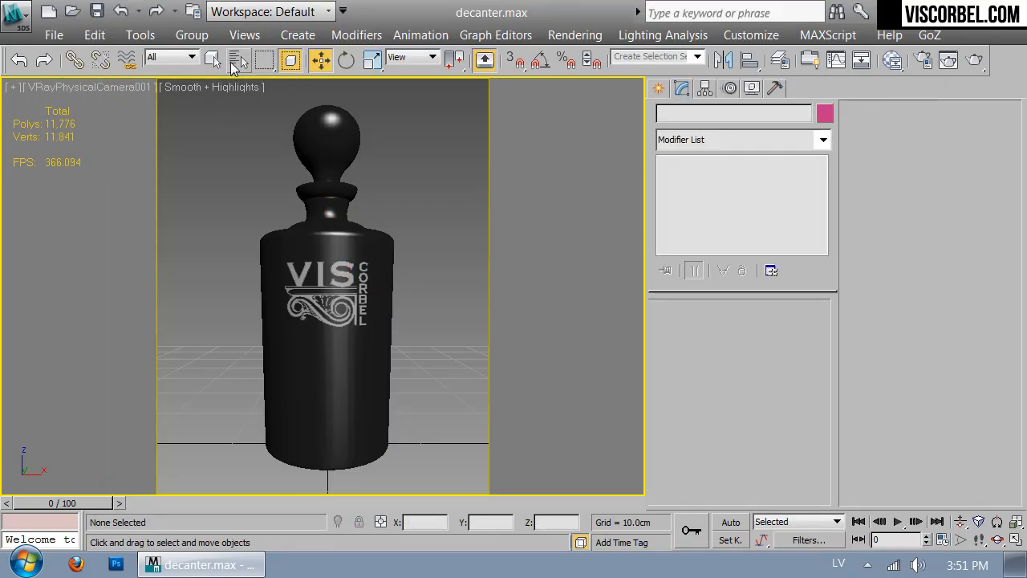
click(238, 60)
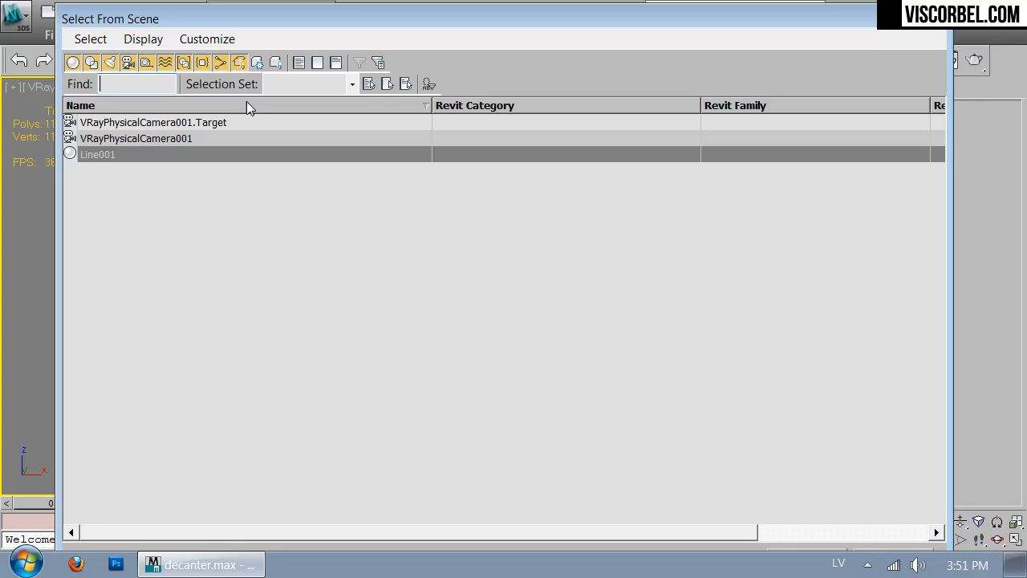
double_click(155, 139)
scroll(731, 345, down, 10)
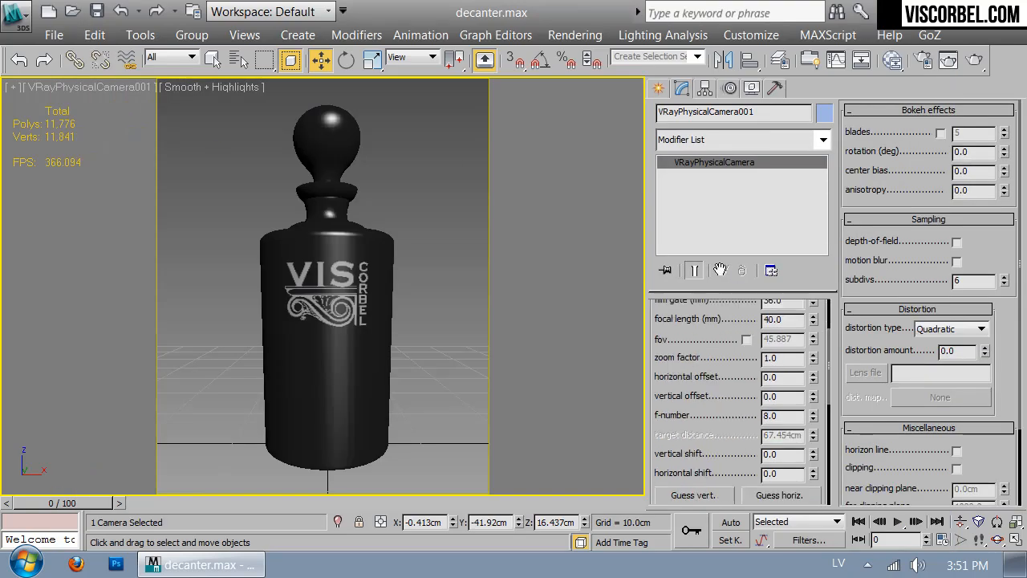
click(758, 344)
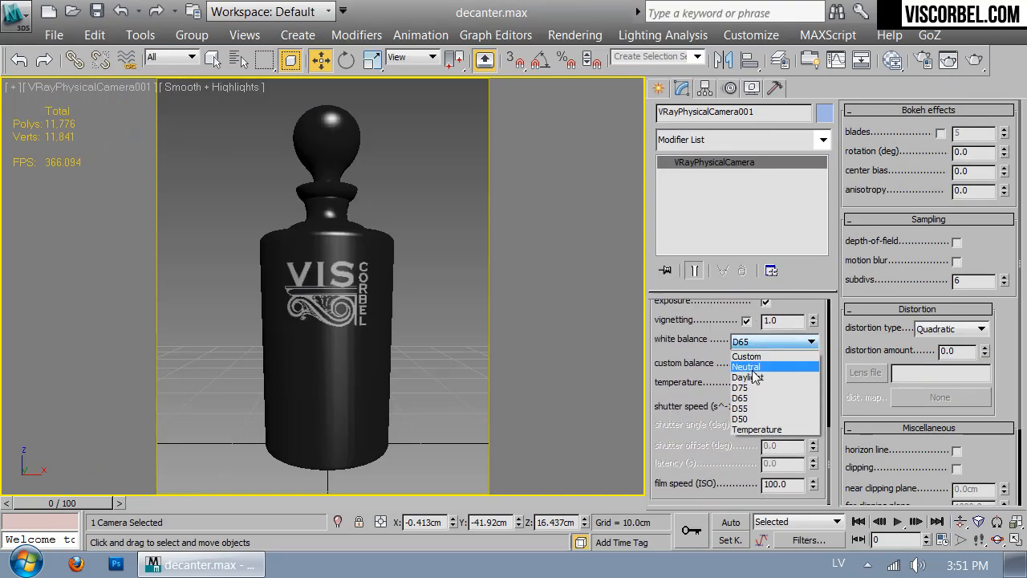
click(753, 368)
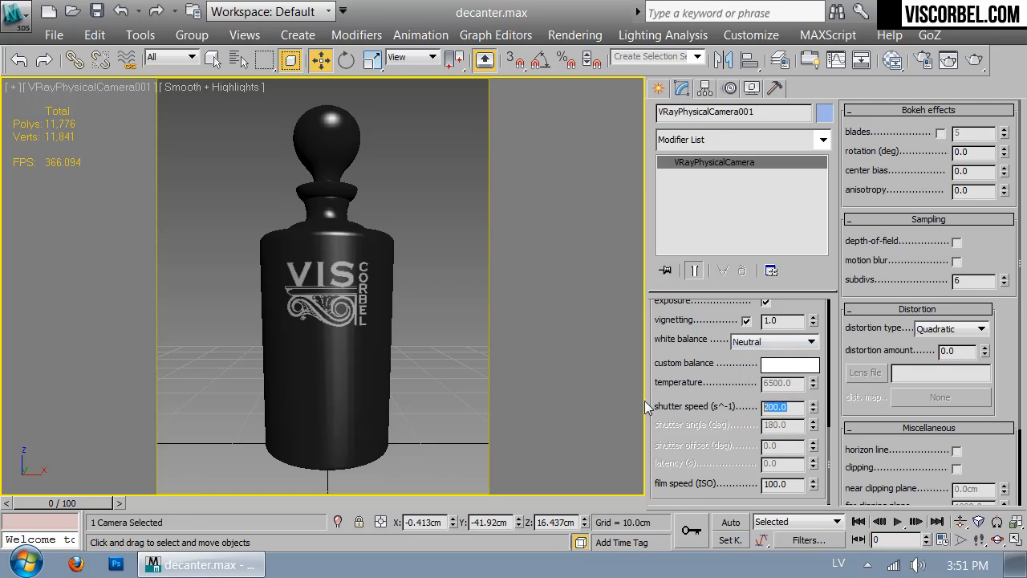
click(412, 215)
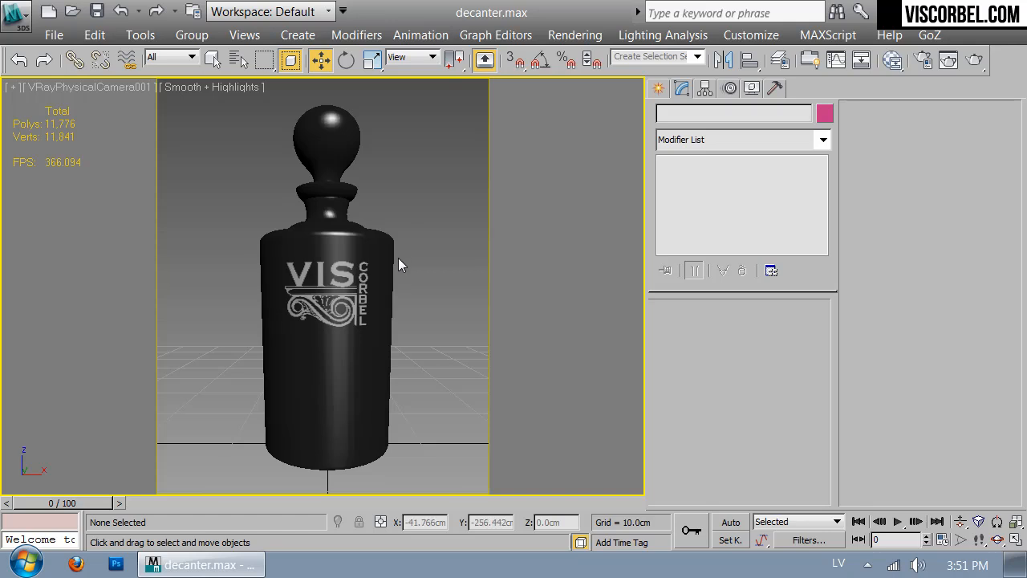
Run a test render of the camera view and close the V-Ray frame buffer
click(975, 59)
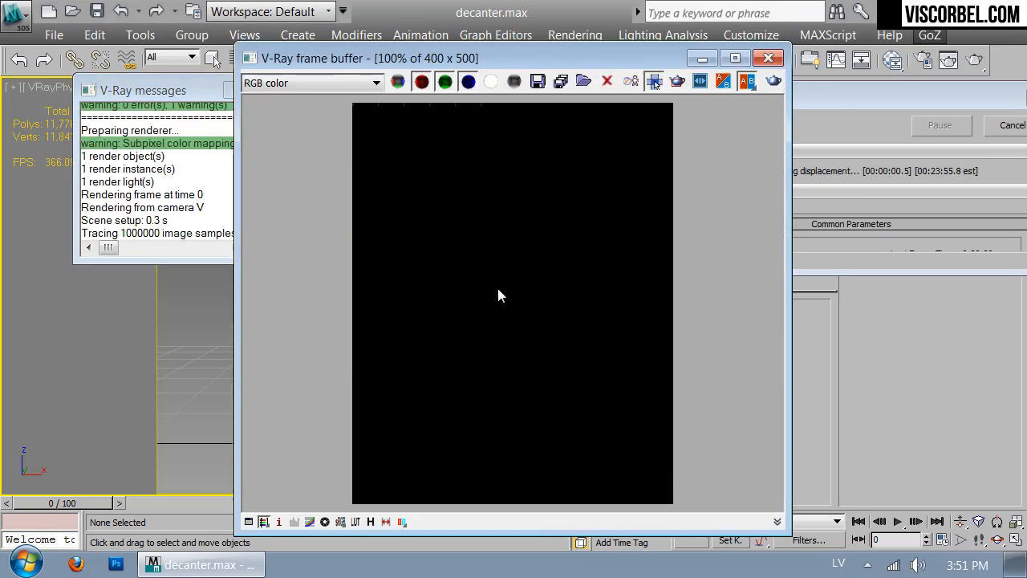
drag(887, 96, 861, 72)
click(986, 99)
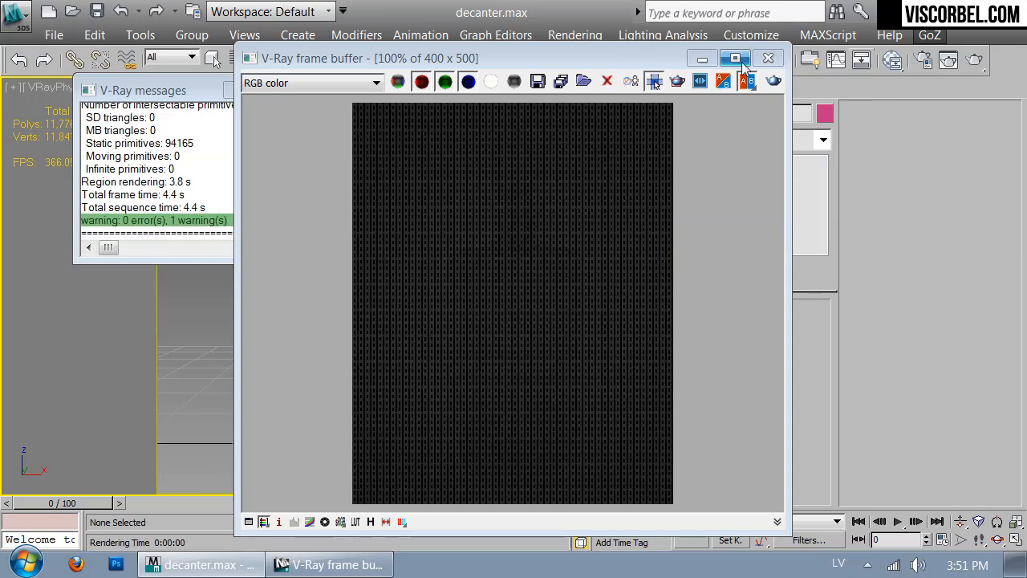
click(770, 58)
Load the studio_basic render preset in Render Setup
click(574, 35)
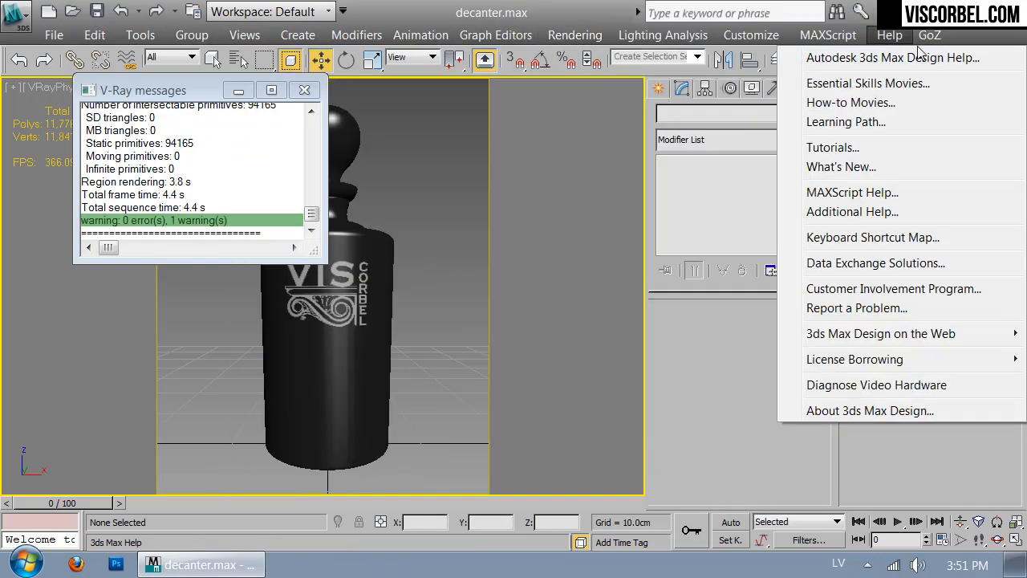
click(971, 34)
click(923, 60)
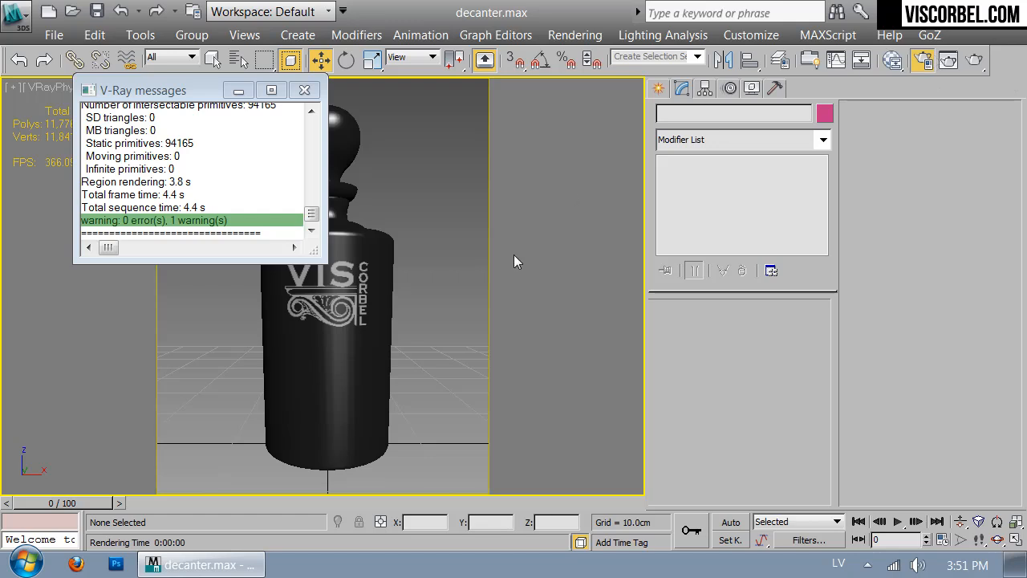
click(720, 448)
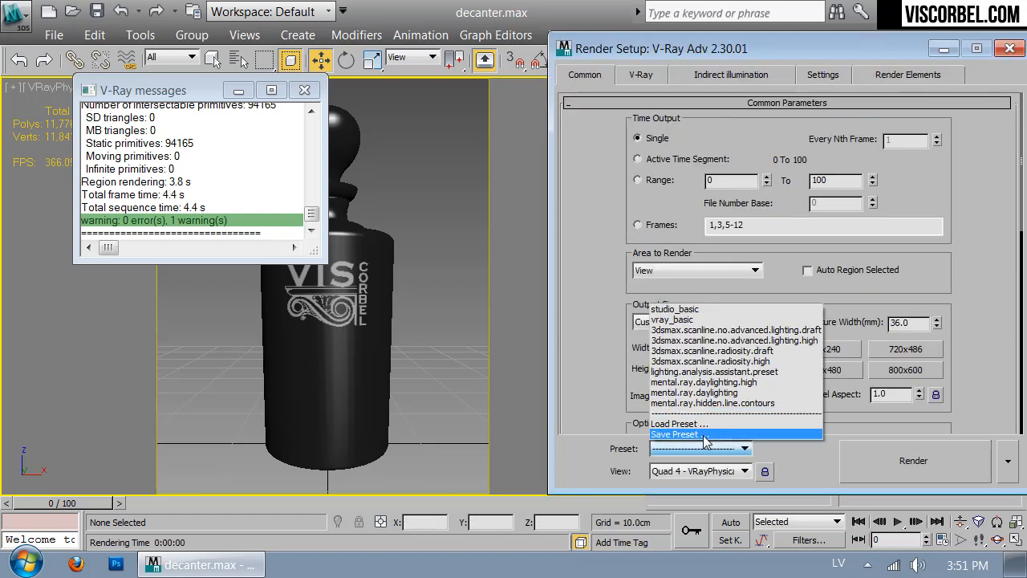
click(672, 300)
click(281, 472)
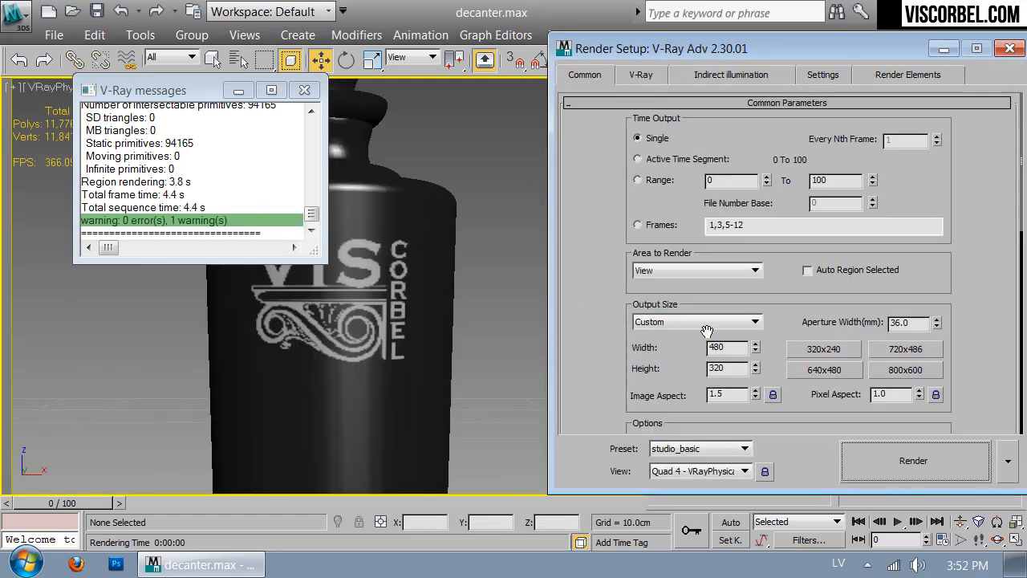
Set the output size to 400 × 500 and render the camera view
double_click(716, 347)
text(400)
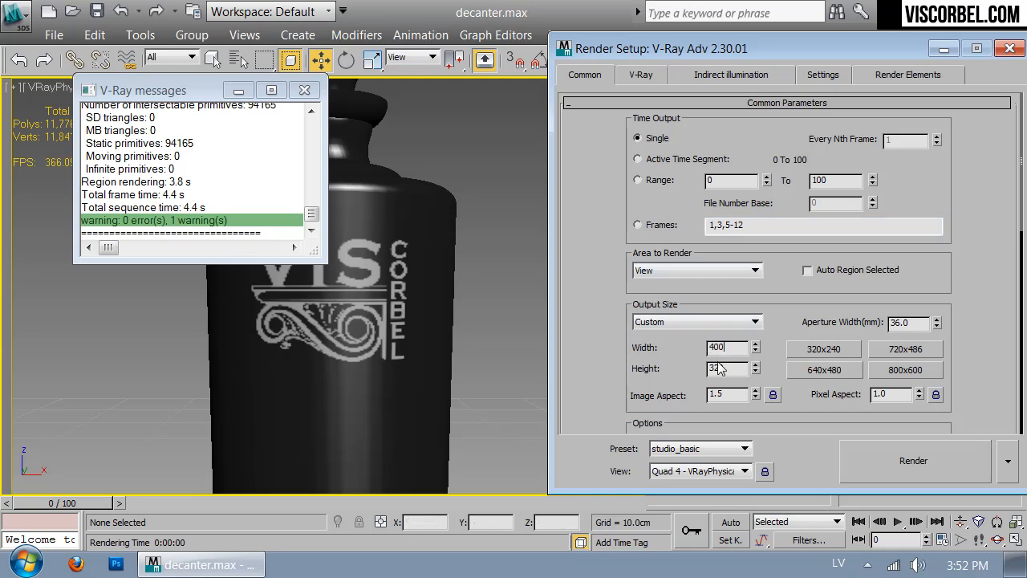
key(Tab)
click(949, 457)
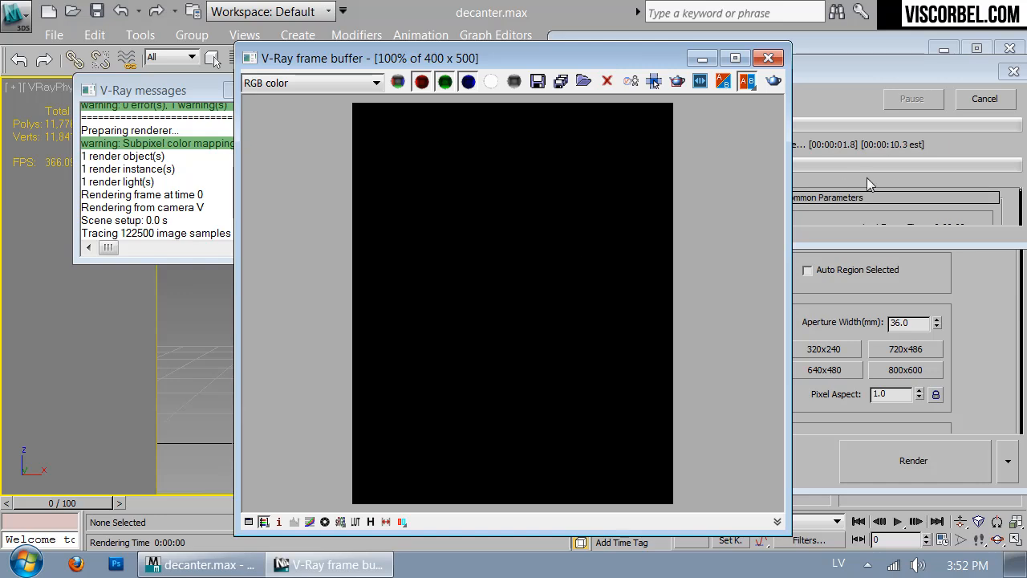
click(898, 182)
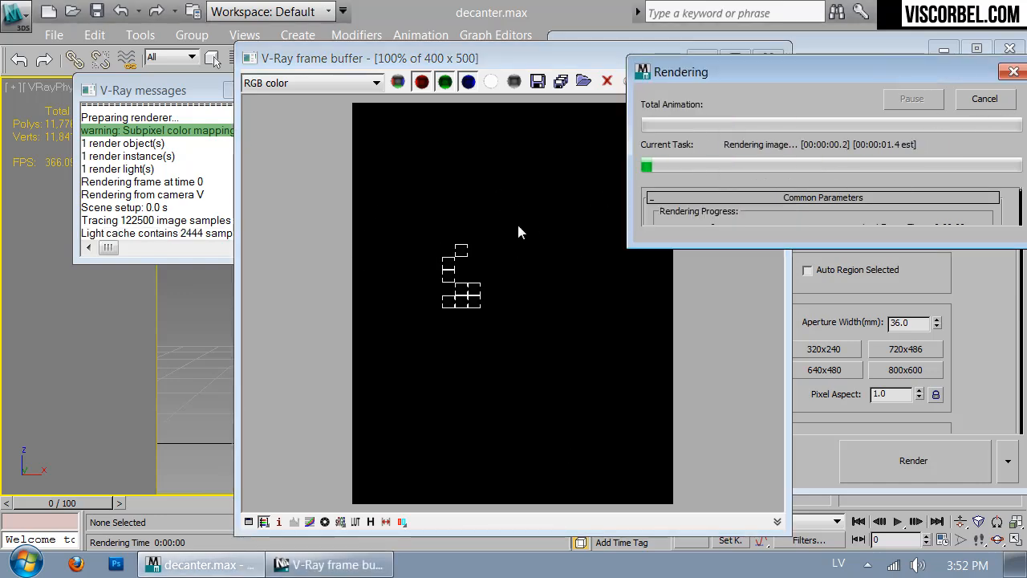
Cancel the running render and close the frame buffer, Render Setup and V-Ray messages windows
click(985, 98)
click(769, 58)
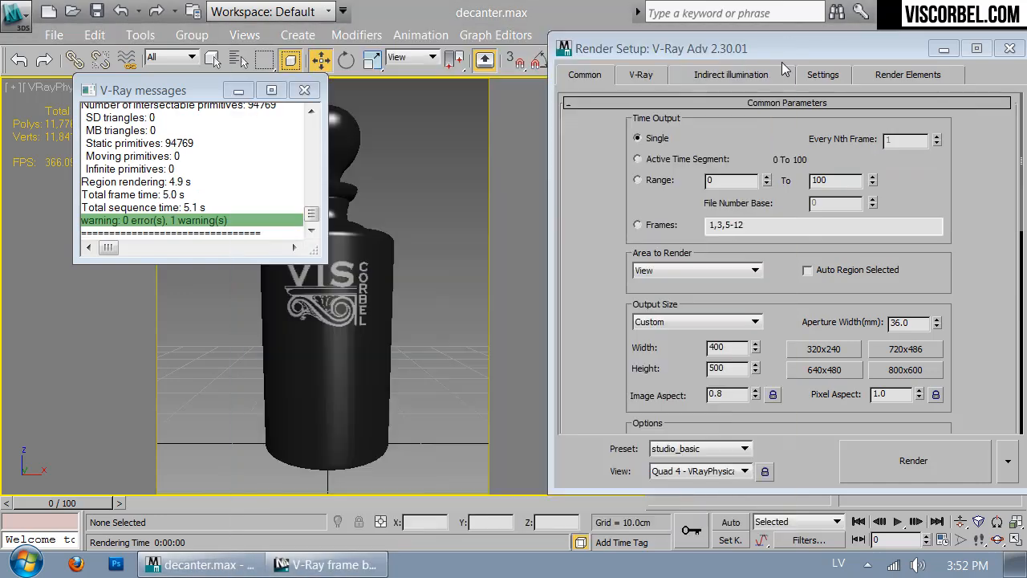
click(1011, 50)
click(305, 90)
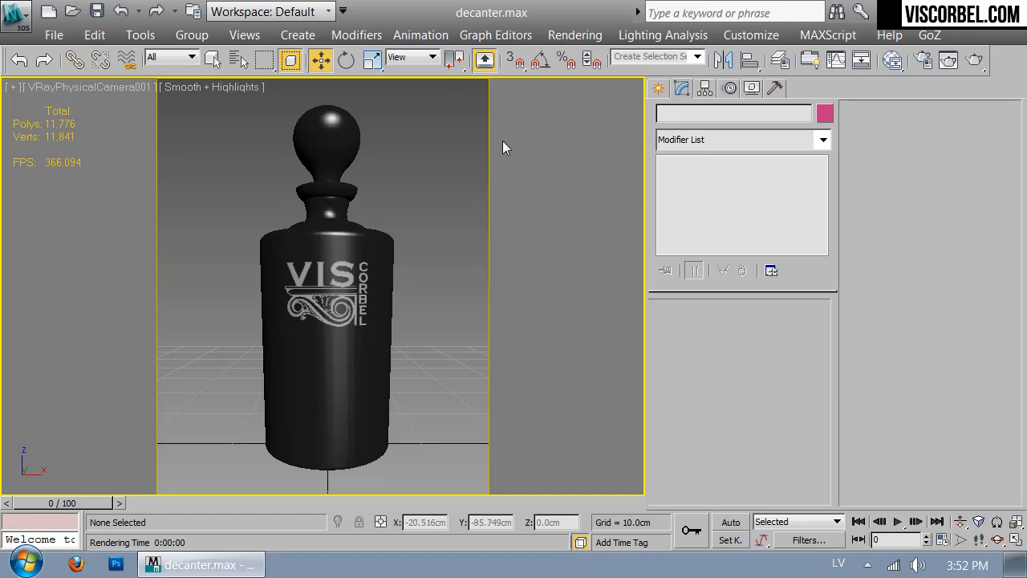
Draw a plane about 113 × 99 cm in the Front view and move it back to about Y 28.4 cm behind the decanter
click(659, 90)
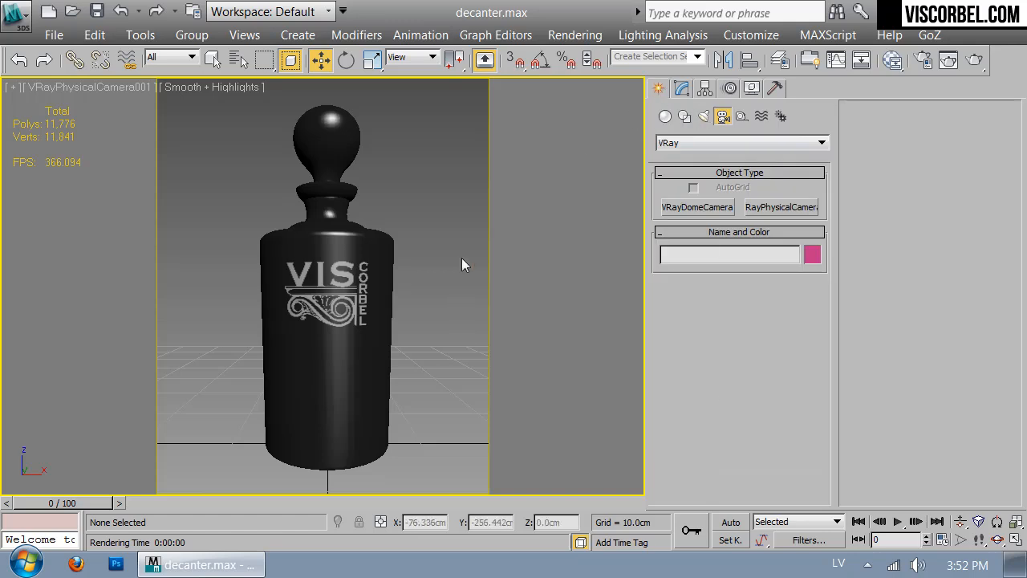
key(f)
scroll(405, 271, up, 2)
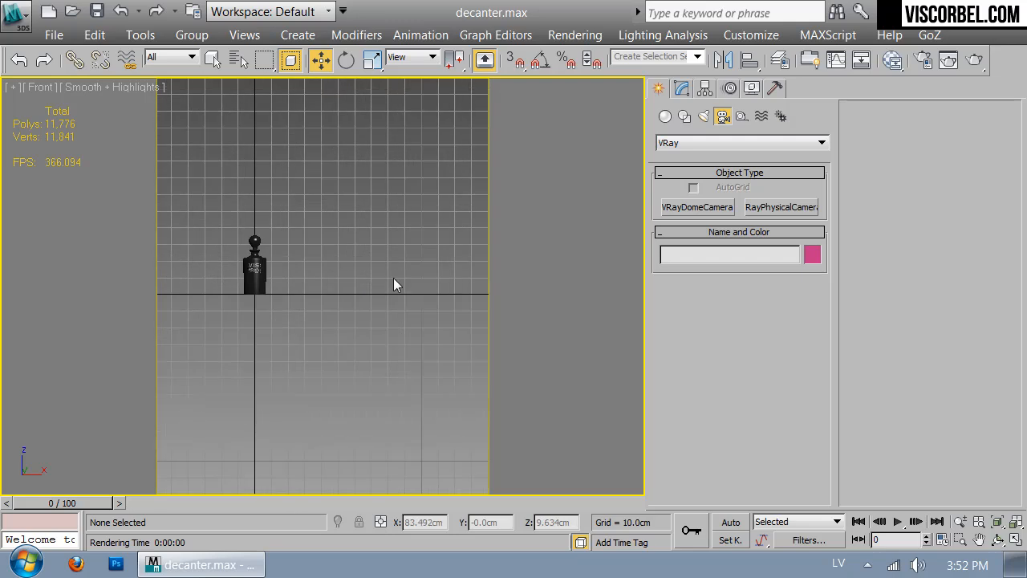
right_click(397, 277)
click(365, 219)
drag(281, 171, 446, 359)
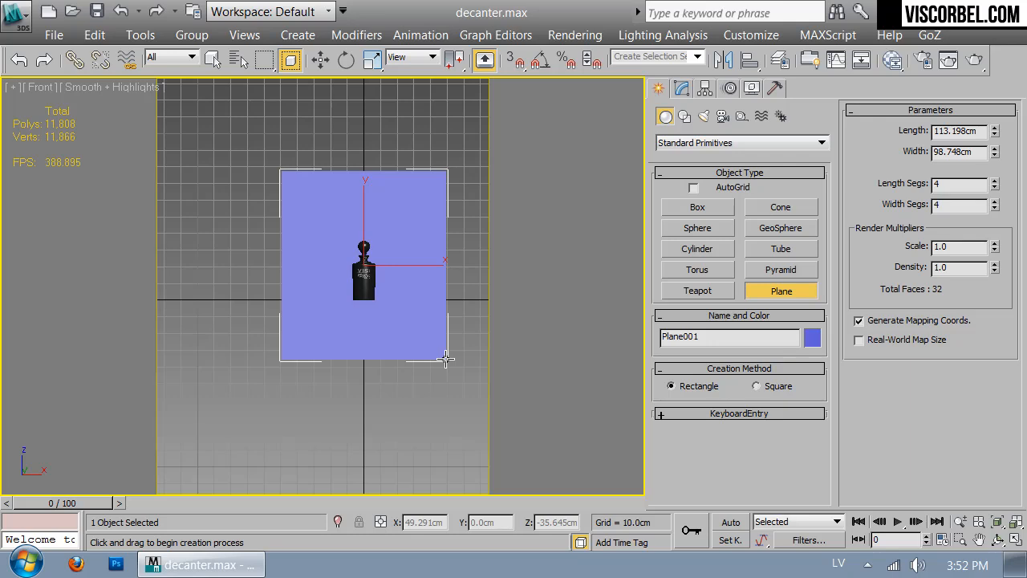
key(t)
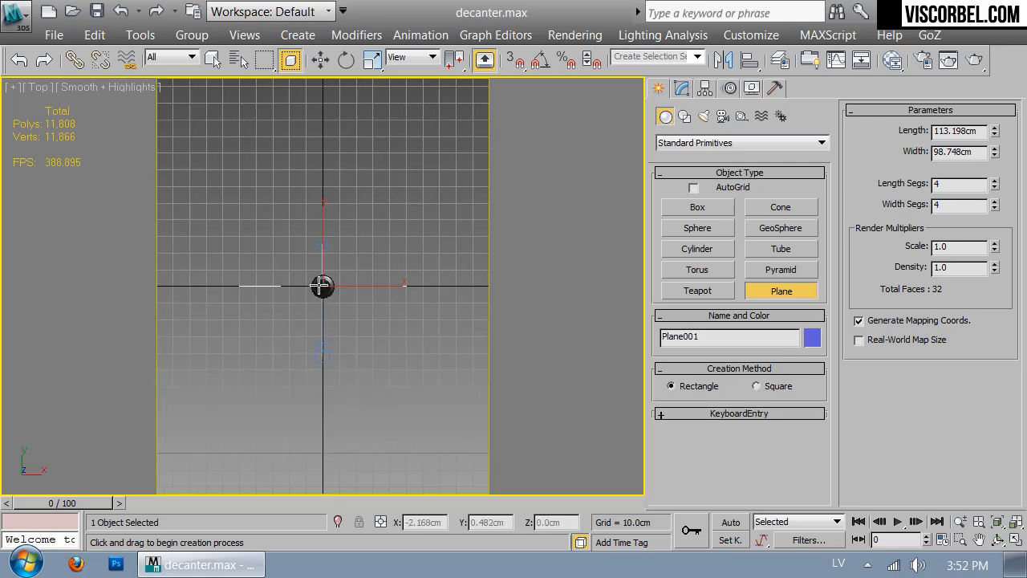
key(w)
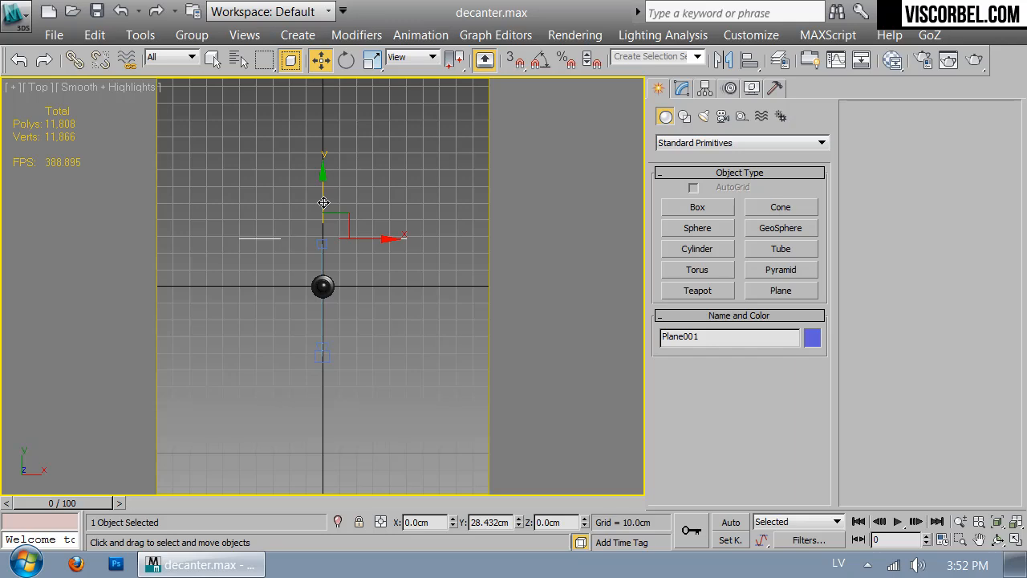
Start a test render of the camera view, cancel it and close the V-Ray windows
key(c)
click(975, 60)
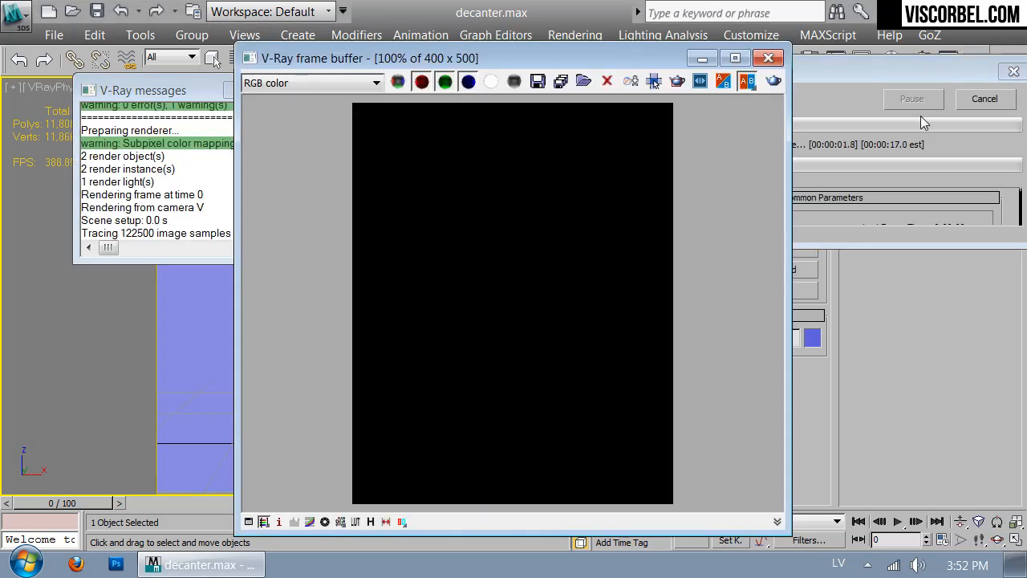
click(978, 97)
click(768, 57)
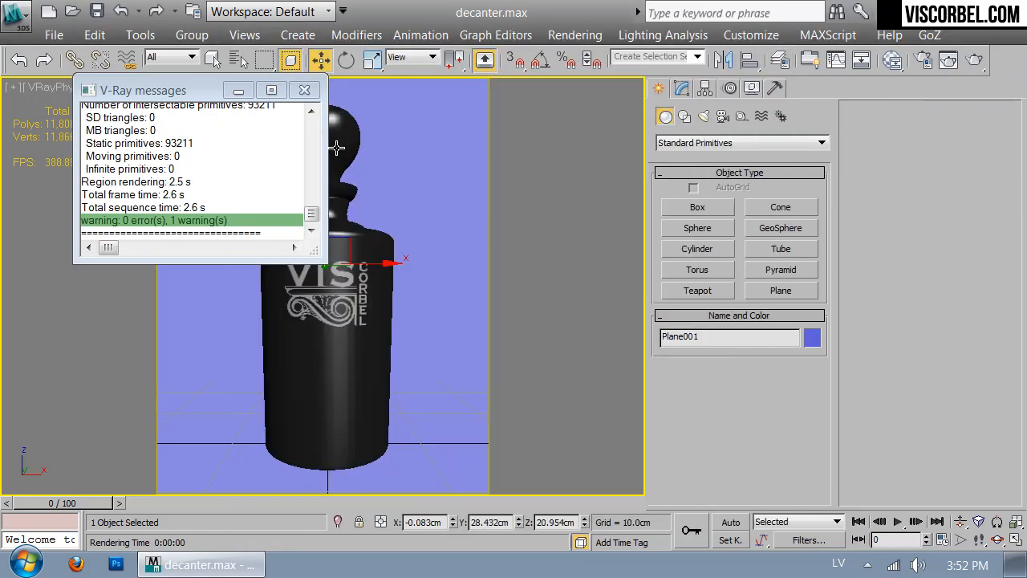
click(305, 90)
Create a VRayMtl with a near-black diffuse colour in the second sample slot and assign it to the backdrop plane
key(m)
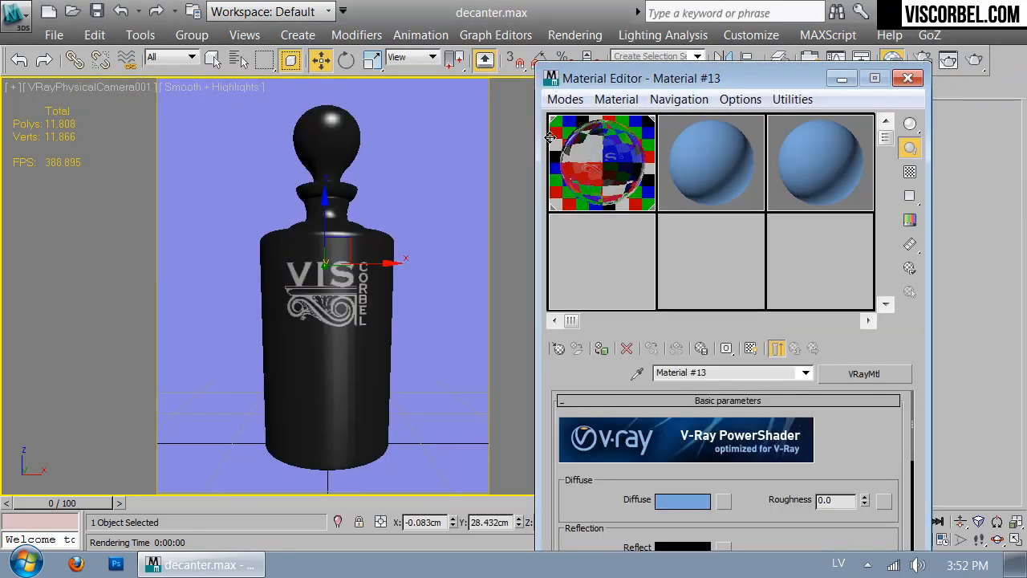
click(558, 349)
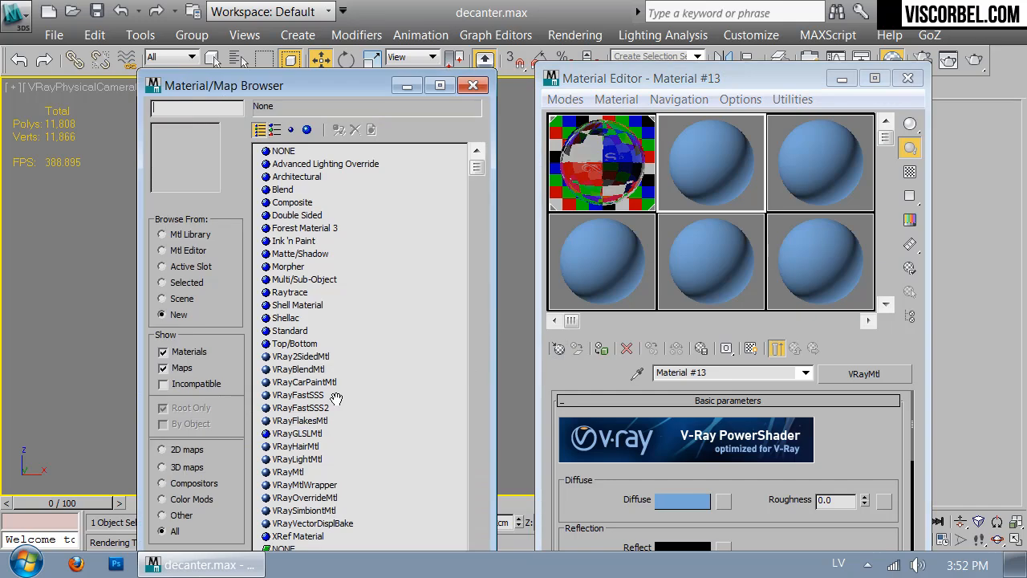
double_click(289, 472)
click(695, 503)
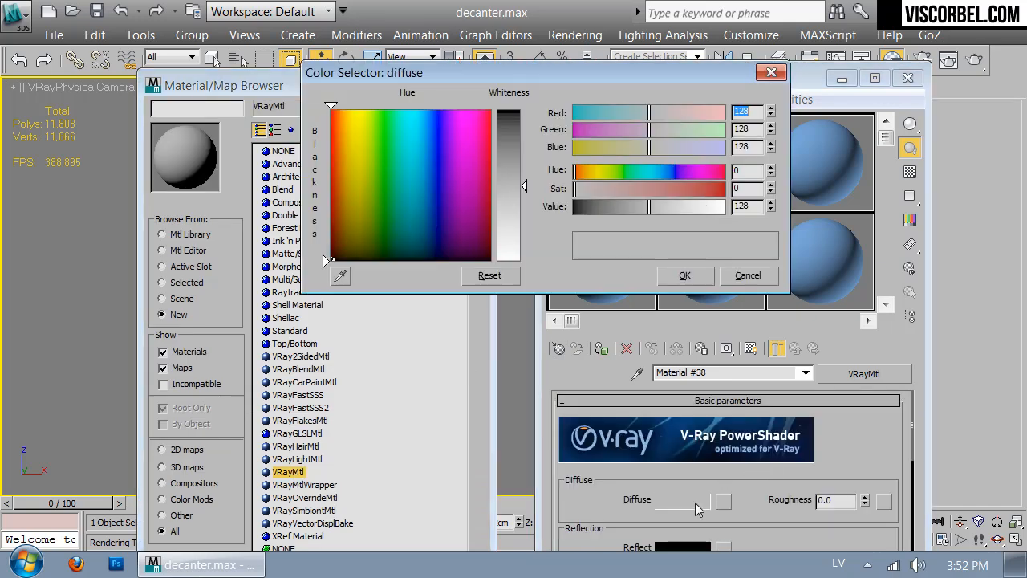
right_click(770, 208)
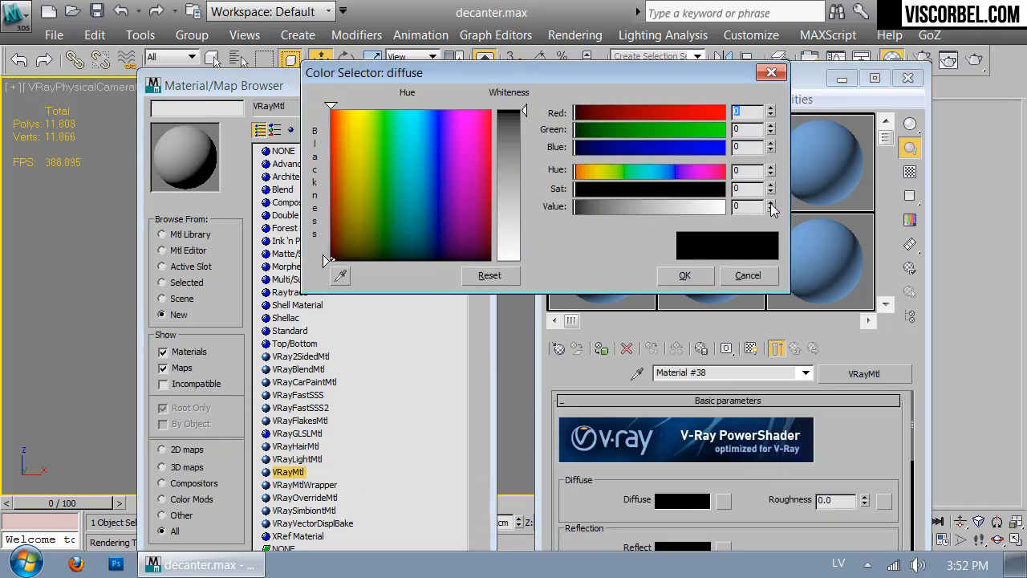
click(682, 274)
click(474, 86)
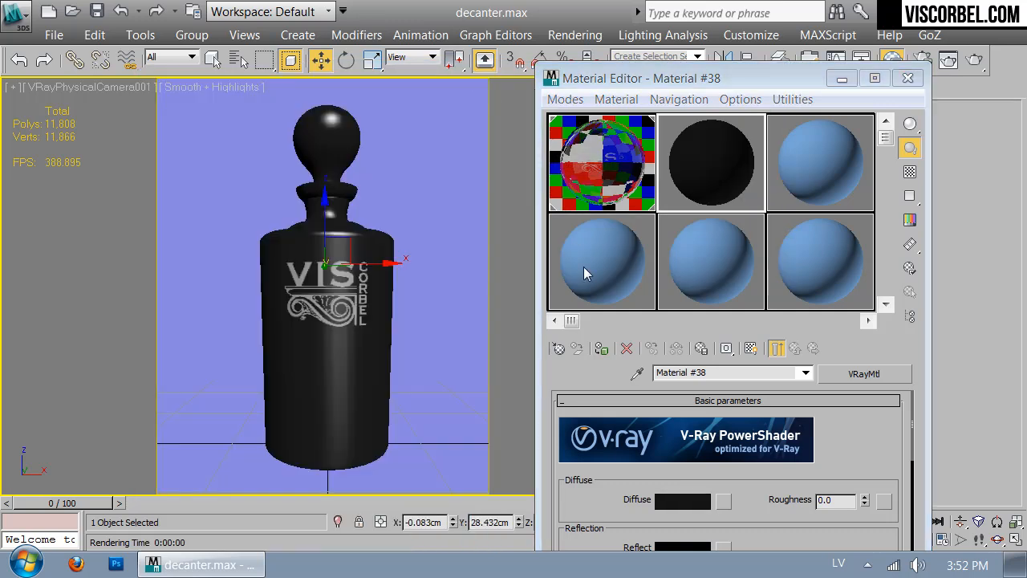
click(601, 350)
click(908, 78)
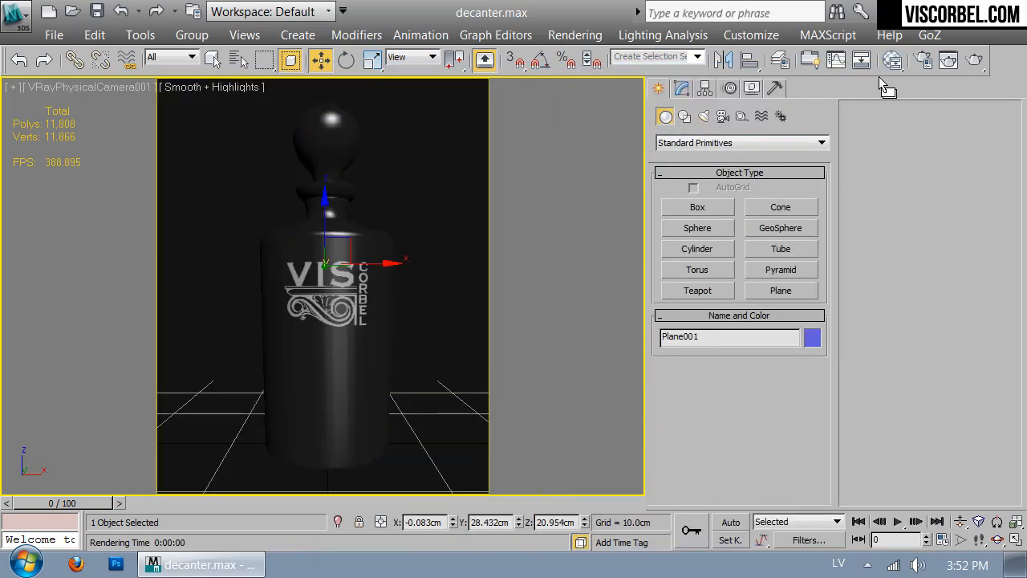
Switch Render Setup to Active Shade Mode and set the output height to 500
click(925, 62)
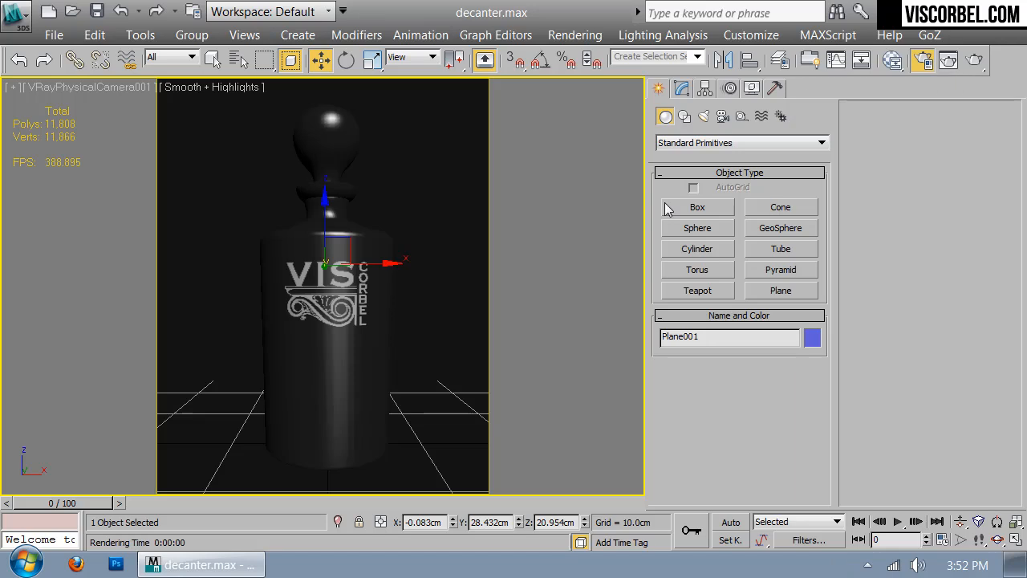
click(1009, 461)
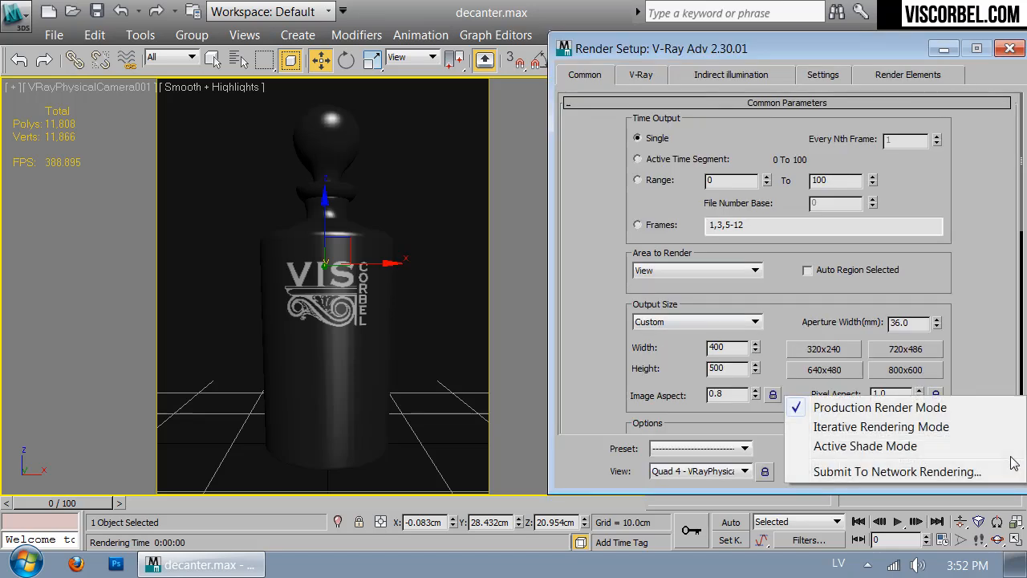
click(835, 447)
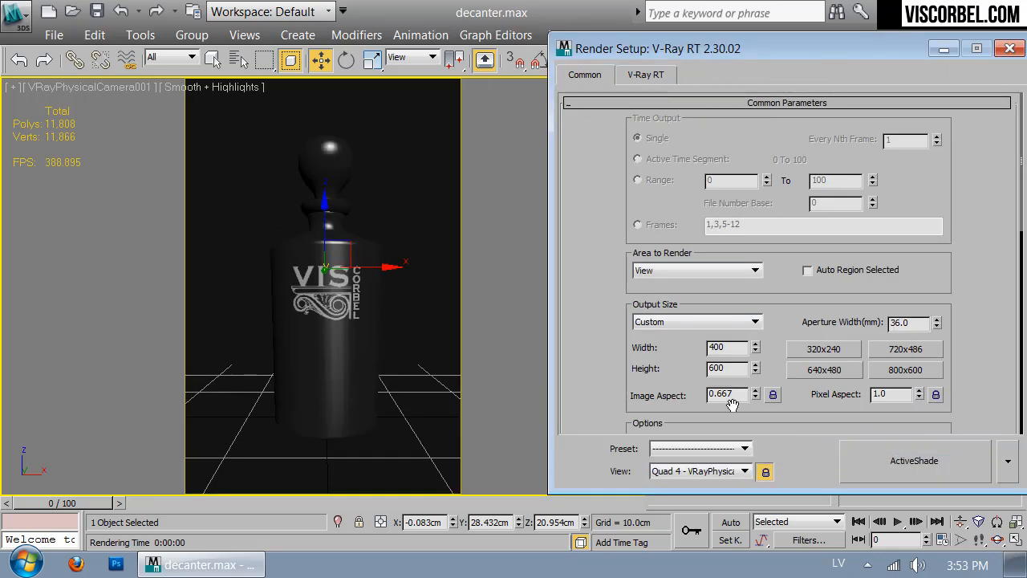
drag(727, 368, 626, 374)
text(500)
key(Return)
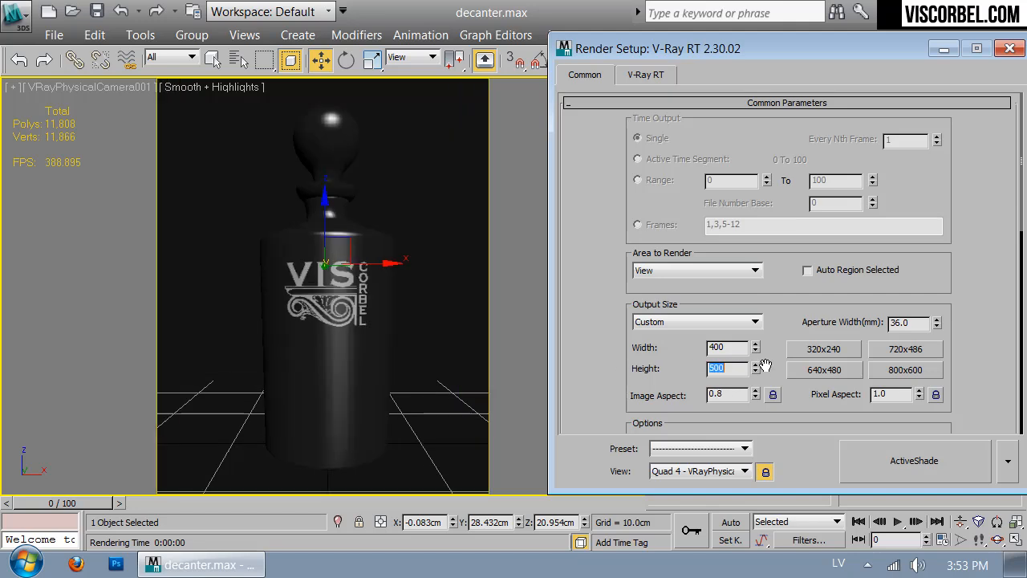
Start ActiveShade for the camera view, close Render Setup and move the preview window clear of the viewport
click(870, 461)
drag(408, 104, 680, 62)
click(1010, 49)
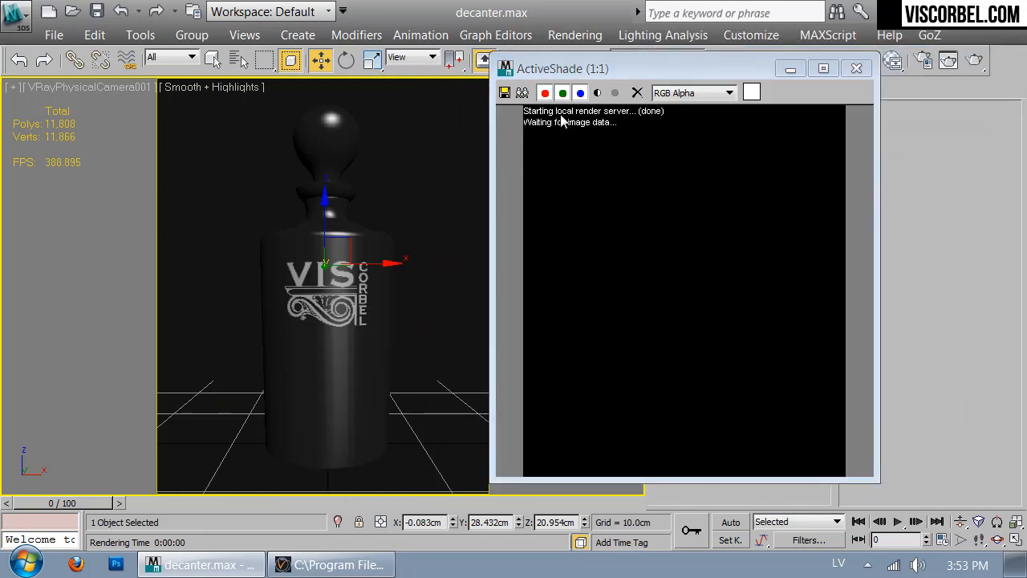
drag(620, 69, 770, 250)
Draw a box about 72 cm long, 51 cm wide and 26 cm high around the decanter in a wireframe Front view
click(504, 304)
key(l)
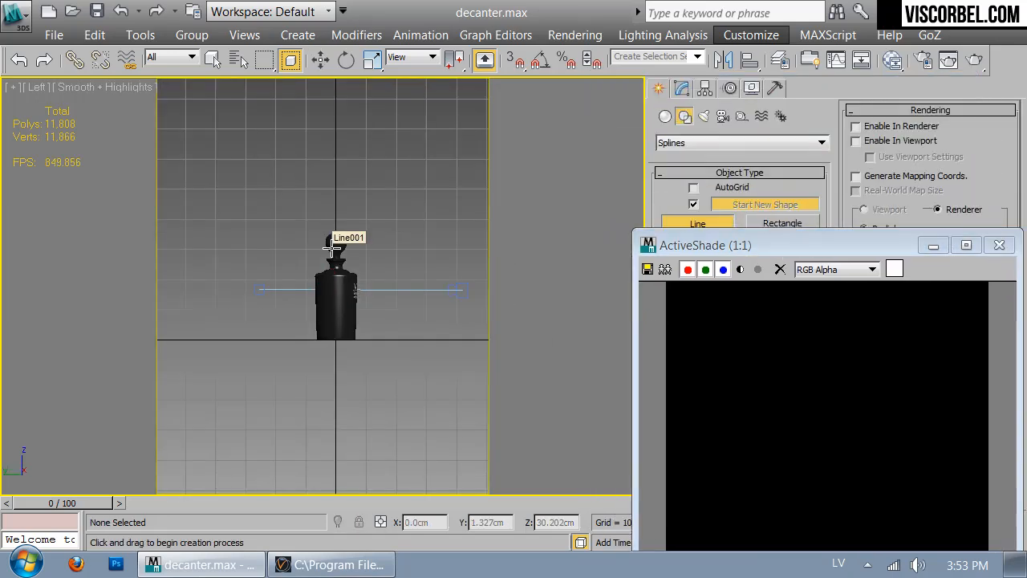
ctrl+right_click(350, 230)
click(385, 192)
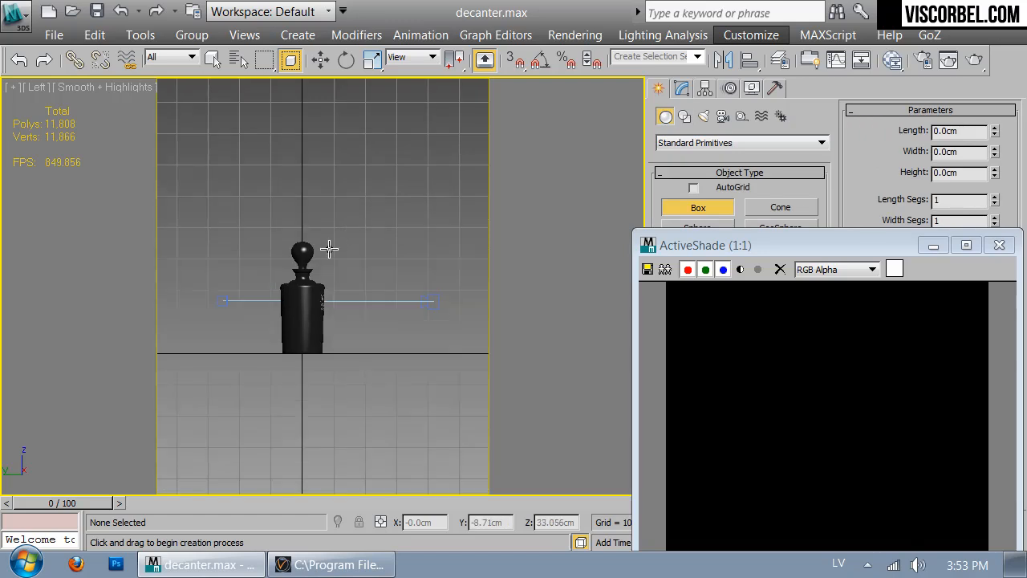
middle_drag(330, 250, 349, 252)
key(f)
scroll(342, 268, down, 2)
scroll(340, 270, up, 3)
key(F3)
drag(302, 203, 423, 373)
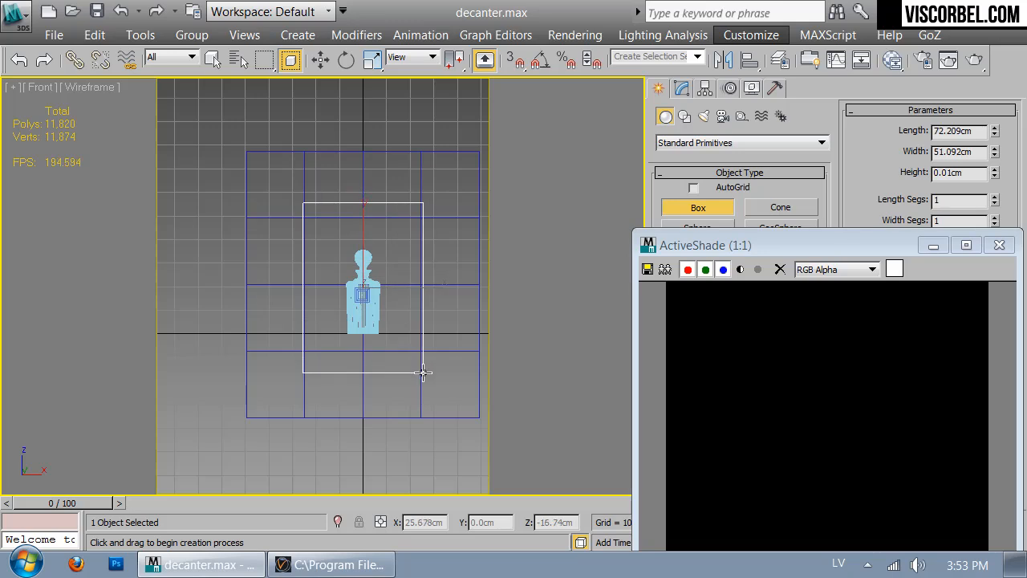
key(t)
scroll(339, 291, up, 2)
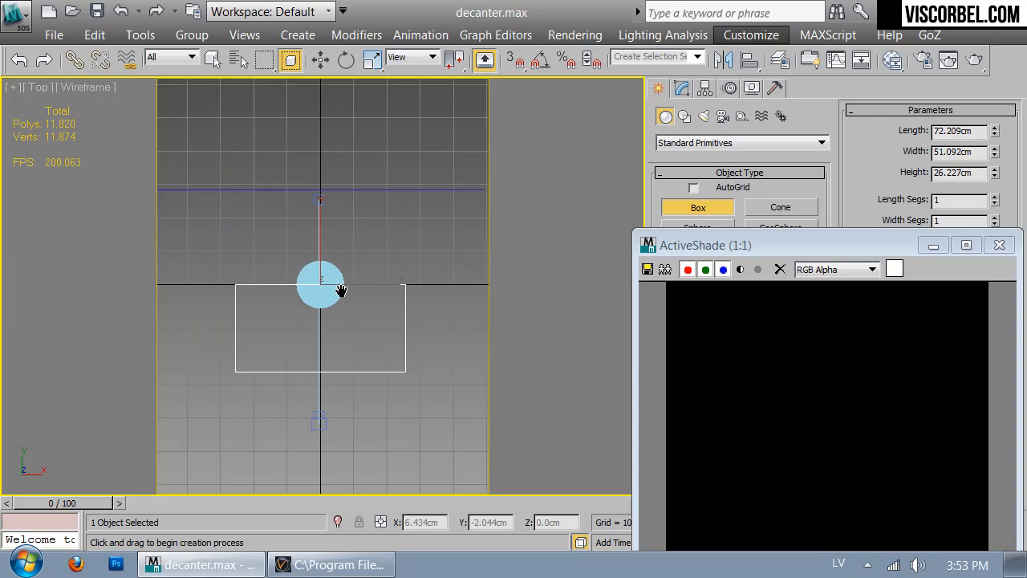
Move the box back in the Top view to about Y 13.5 cm so that it surrounds the decanter
scroll(311, 317, up, 2)
key(w)
drag(320, 221, 332, 157)
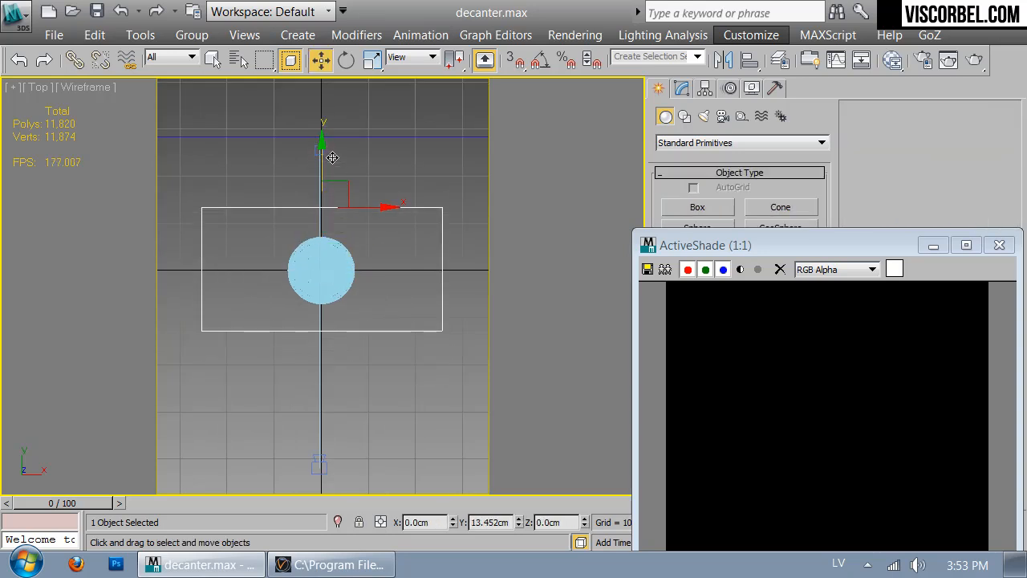
Convert the box to an Editable Poly in a shaded Perspective view
key(p)
key(F3)
mouse_move(451, 351)
alt+middle_down()
mouse_move(429, 248)
mouse_move(383, 168)
alt+middle_up()
scroll(419, 264, up, 3)
right_click(582, 252)
mouse_move(514, 439)
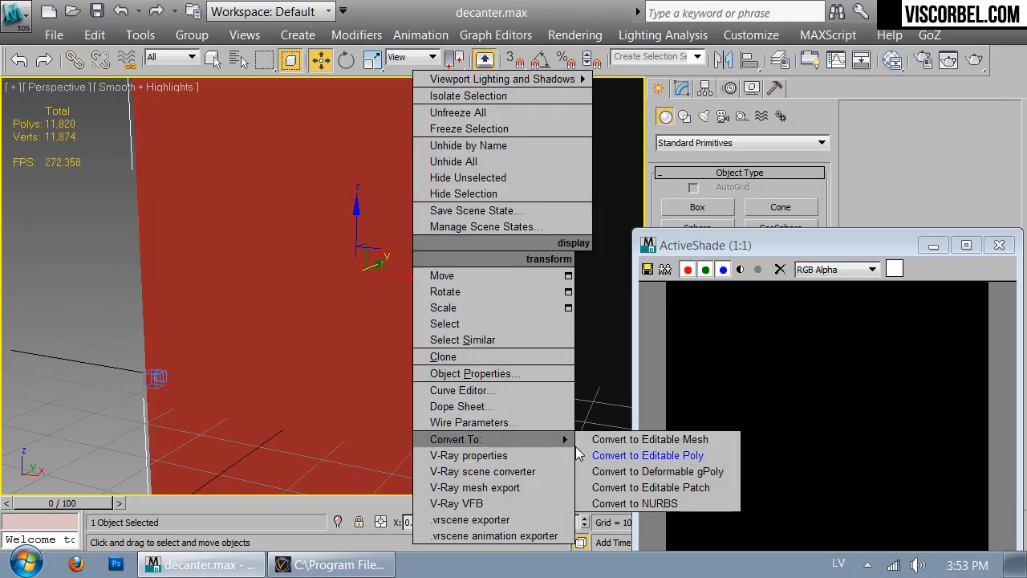
click(590, 456)
scroll(394, 337, down, 3)
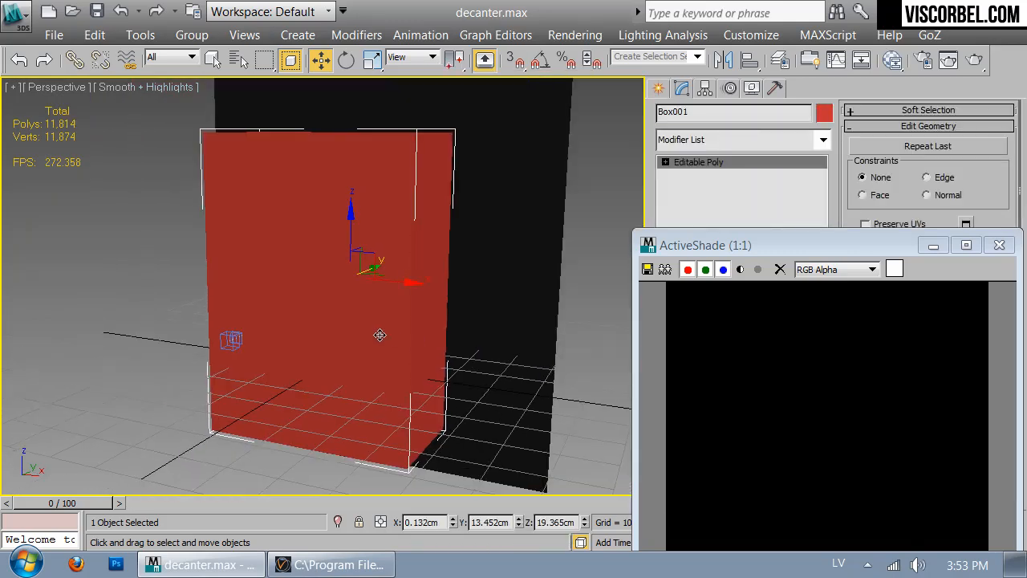
Delete the box's front and back polygons so that it forms an open frame around the decanter
key(4)
click(302, 265)
key(Delete)
click(340, 246)
key(Delete)
alt+middle_drag(335, 243, 485, 236)
key(4)
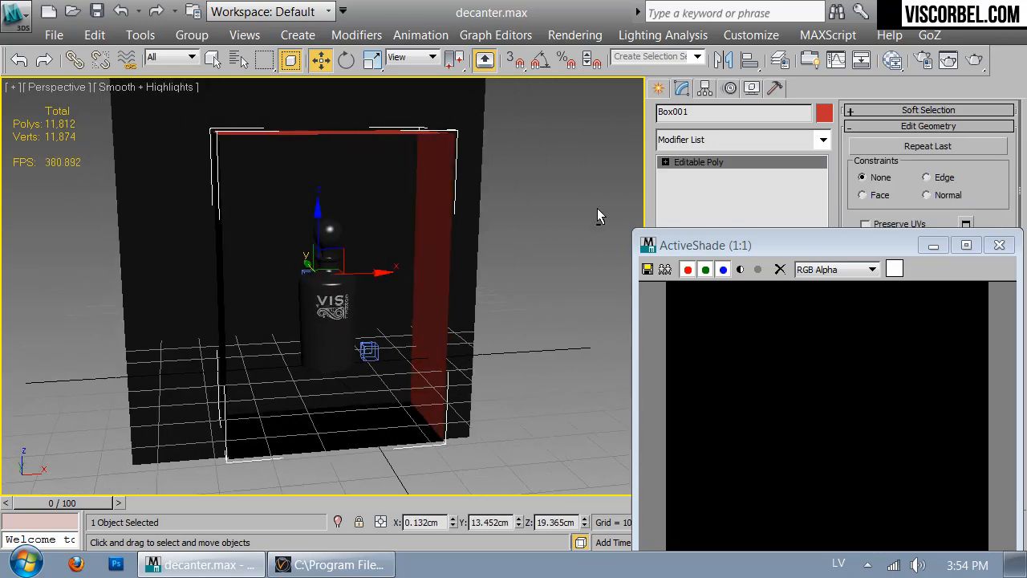
Select the remaining box element and flip its normals
key(5)
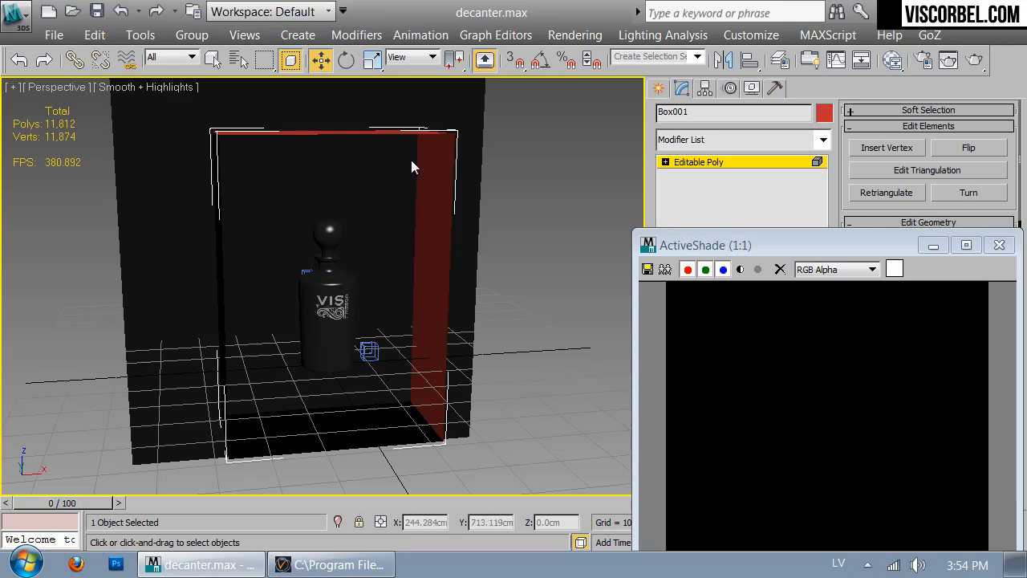
click(431, 157)
click(952, 149)
alt+middle_drag(409, 259, 364, 181)
Enter the box's vertex level, show the camera view with safe frames and switch to the four-viewport layout
key(1)
key(c)
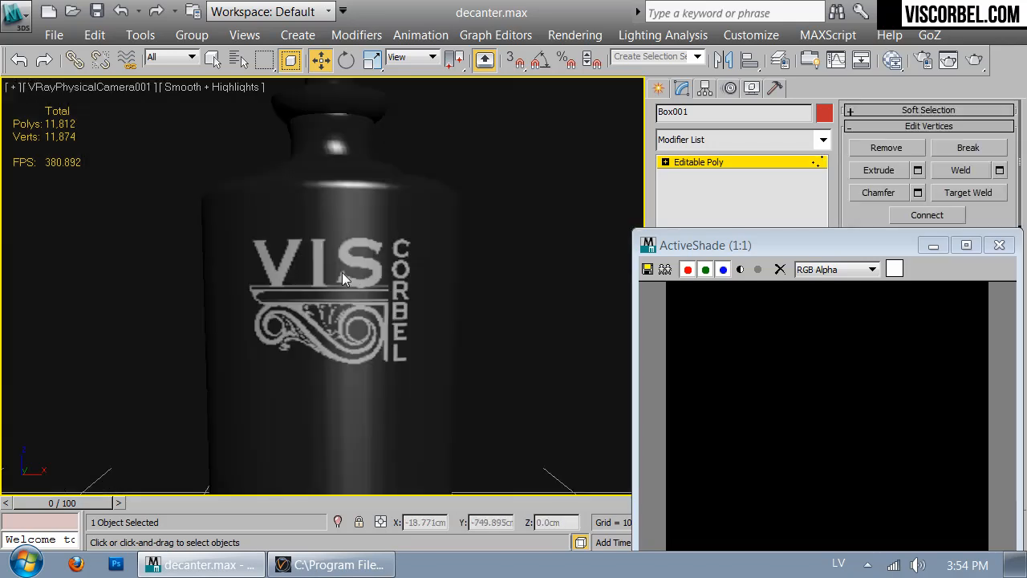
key(shift+f)
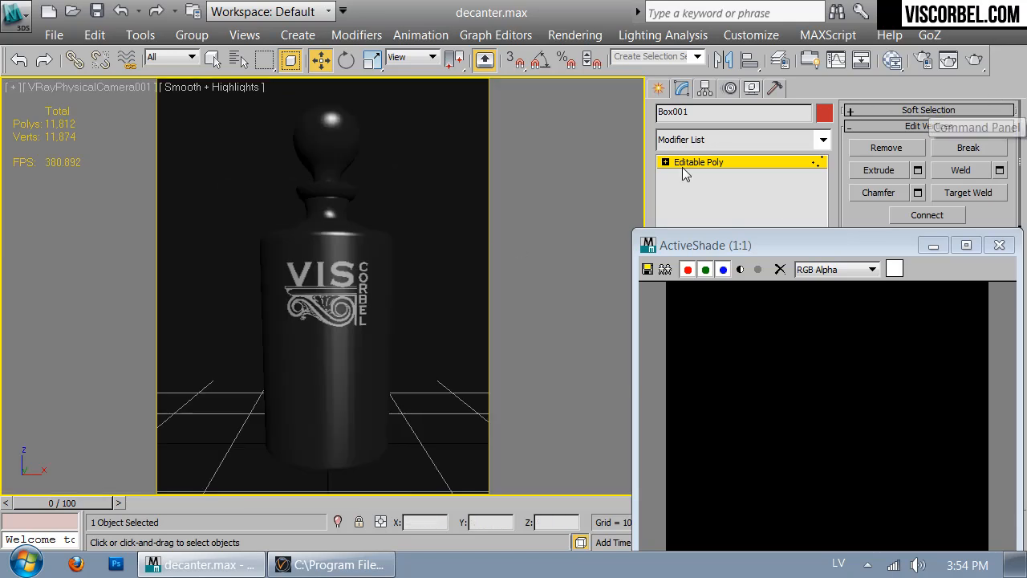
key(alt+w)
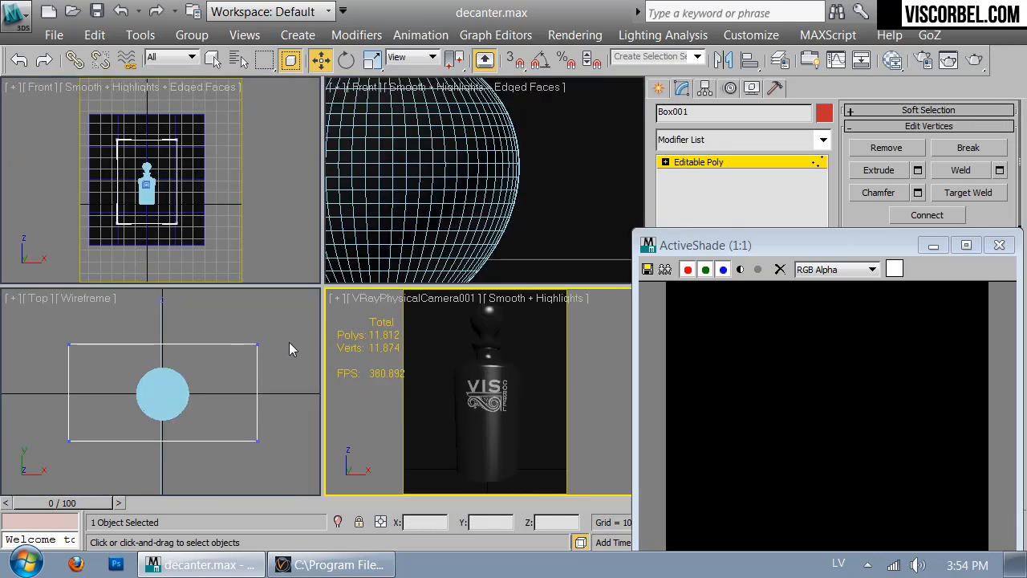
Leave vertex editing, reselect the box and turn the Top viewport into a shaded Perspective view
click(243, 353)
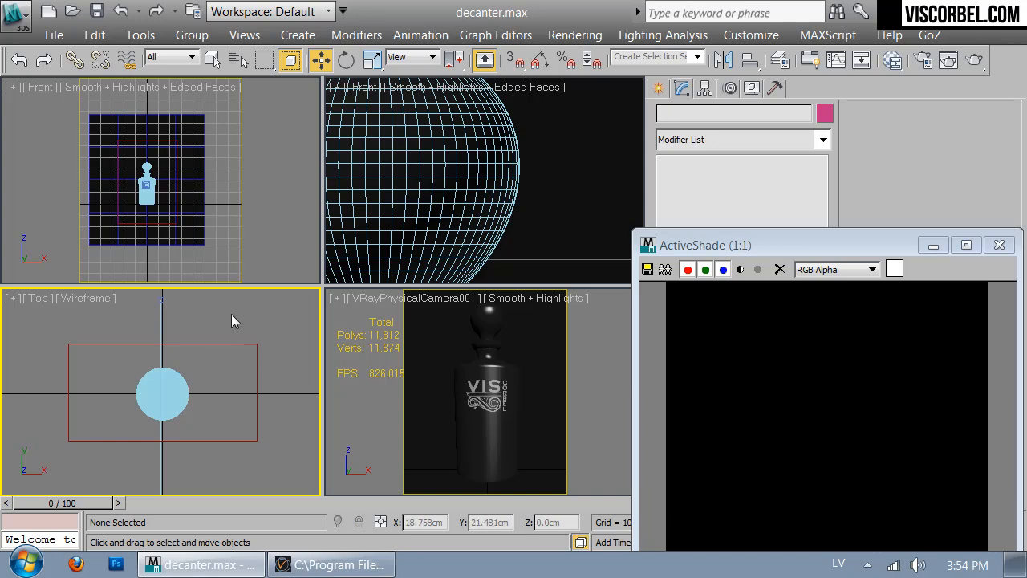
click(257, 349)
key(p)
mouse_move(236, 372)
alt+middle_down()
mouse_move(251, 319)
mouse_move(237, 382)
alt+middle_up()
key(F3)
Make the third sample slot of the Material Editor a new VRayLightMtl
click(892, 59)
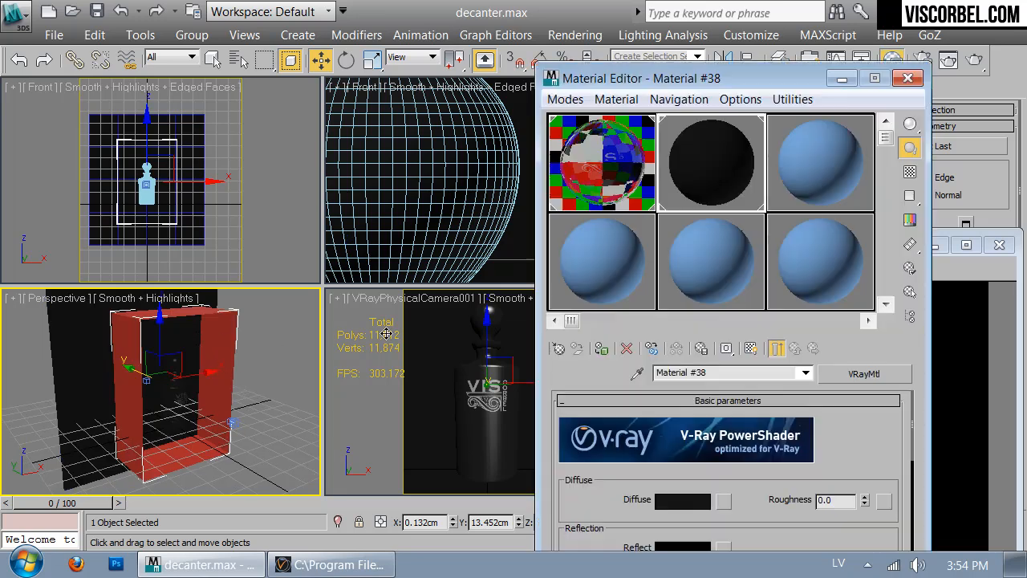
click(820, 167)
click(550, 346)
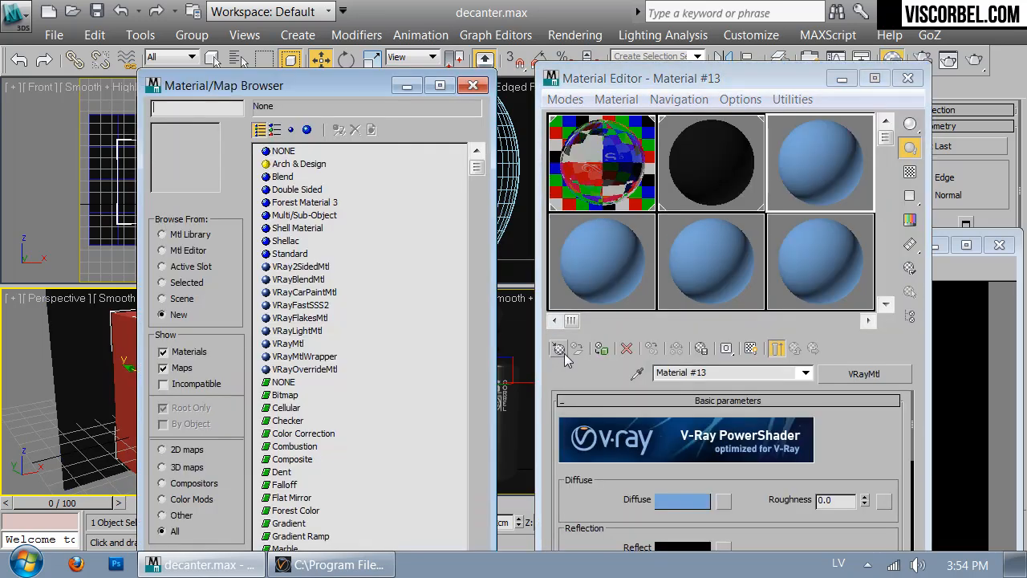
click(285, 332)
double_click(286, 332)
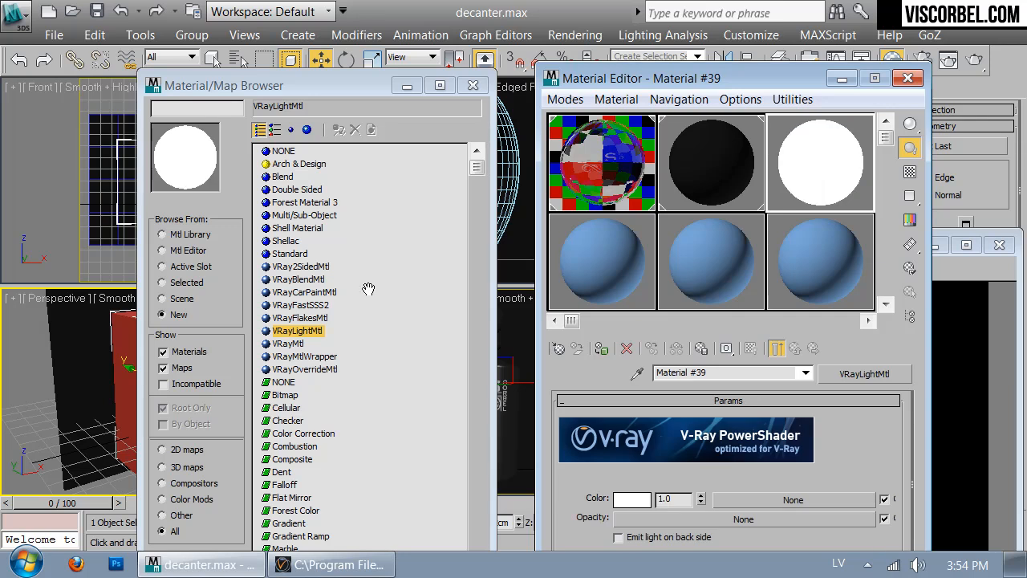
click(472, 85)
Set the light material's color multiplier to 30
double_click(677, 499)
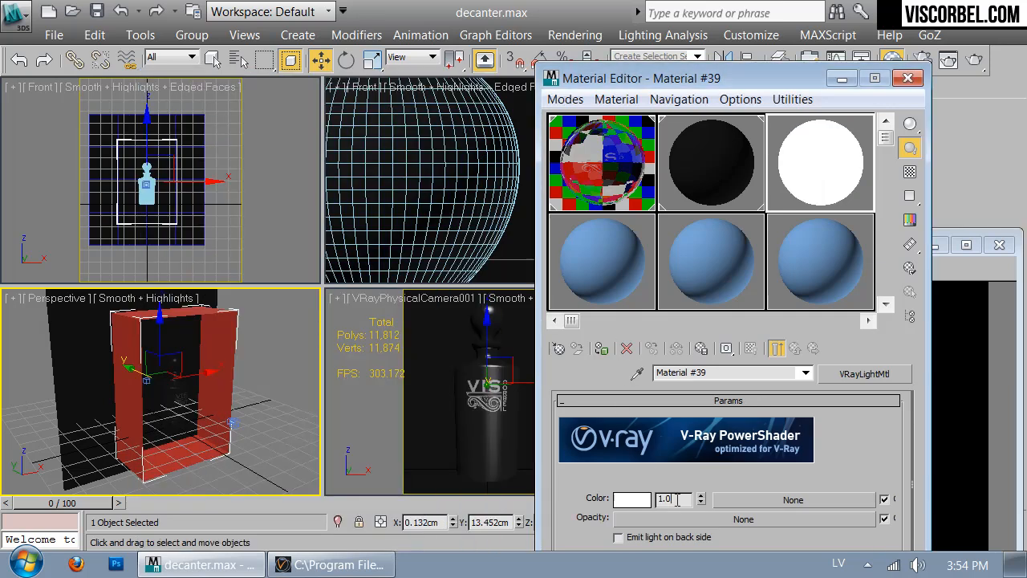
text(30)
key(Return)
Turn on direct illumination for the light material and assign it to the selected box frame
scroll(590, 413, down, 1)
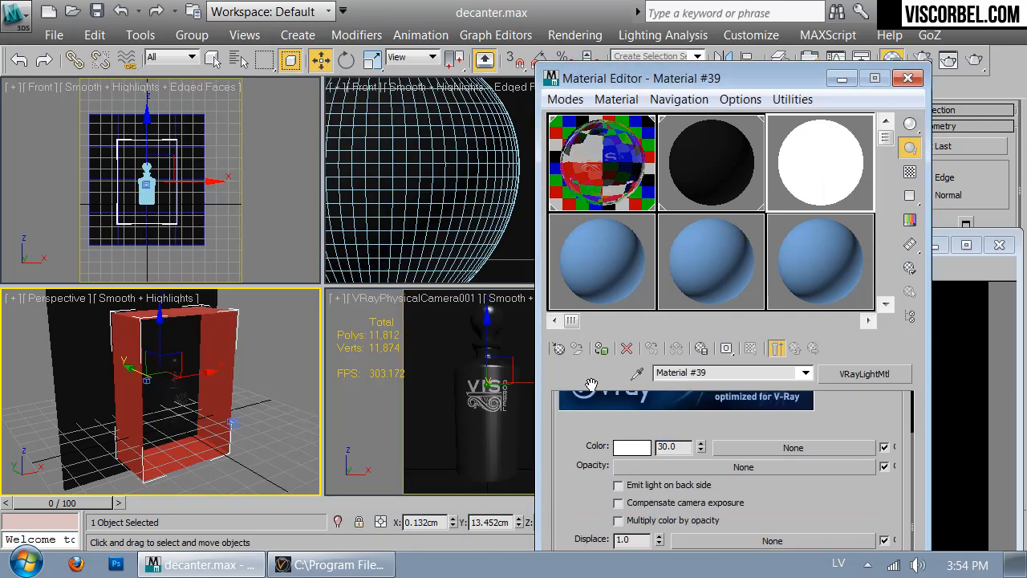
drag(646, 84, 650, 25)
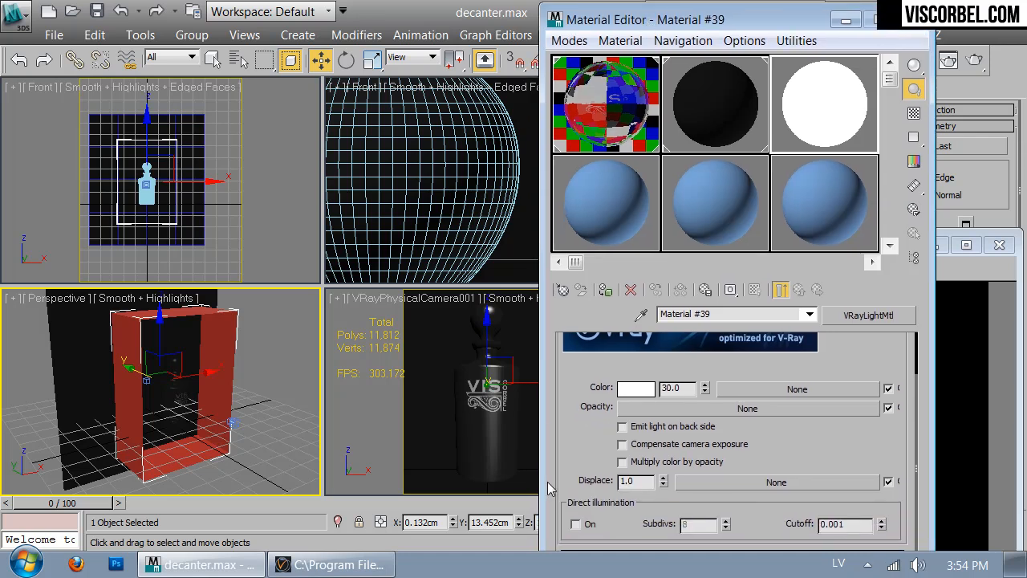
click(574, 526)
click(606, 290)
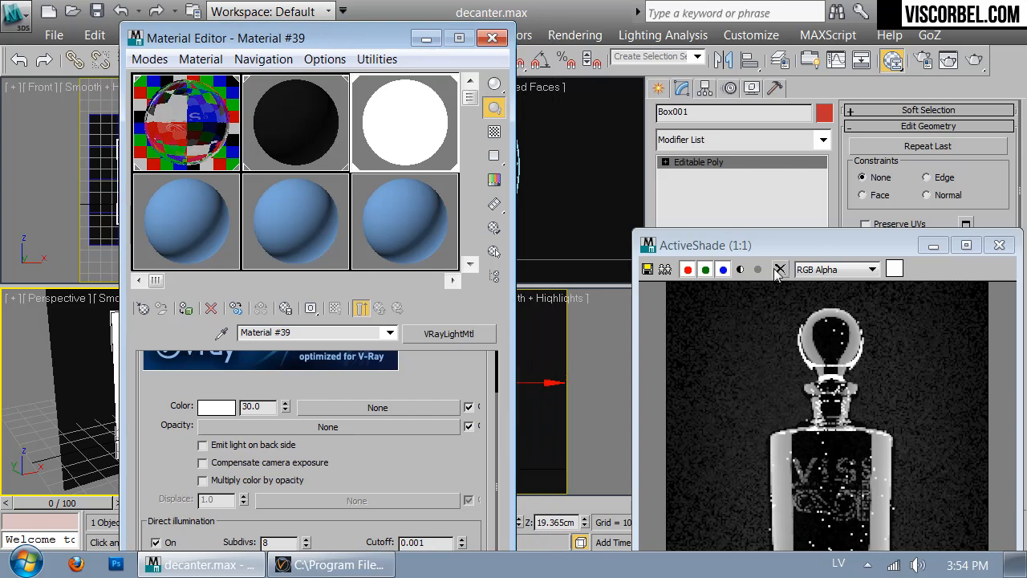
Reposition and enlarge the ActiveShade window to fit the whole decanter, and close the Material Editor
drag(758, 254, 659, 84)
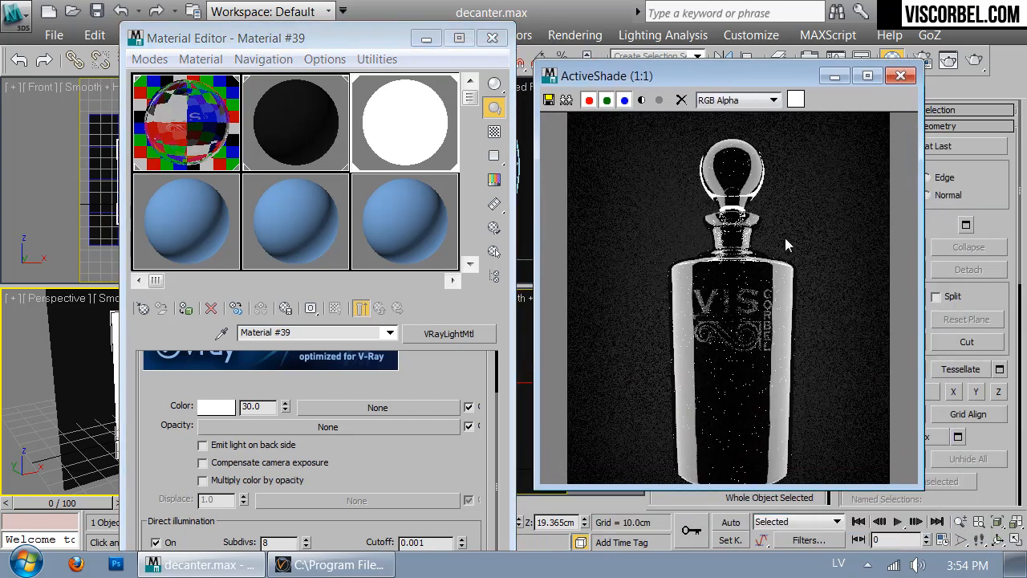
drag(790, 487, 791, 537)
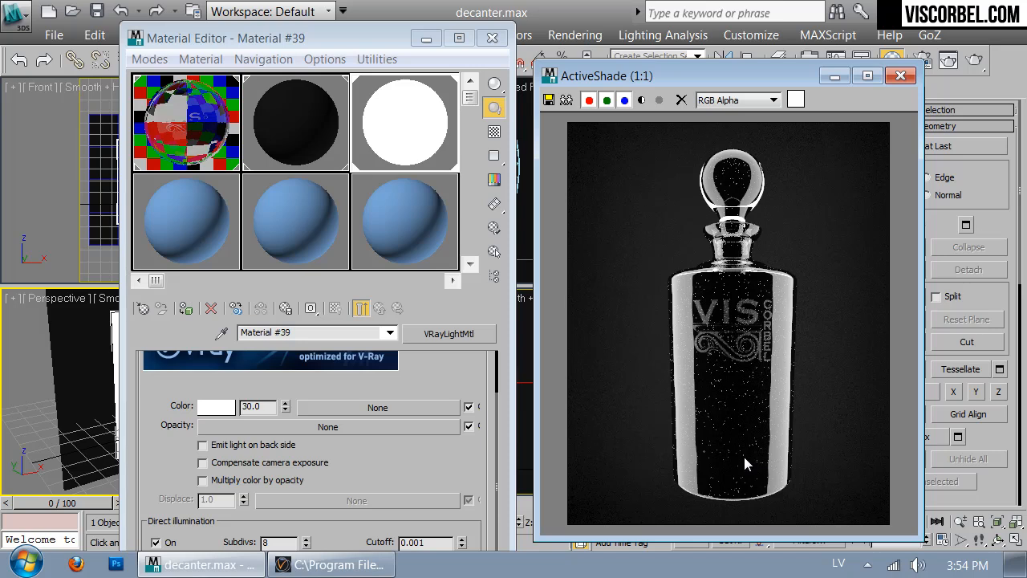
click(491, 38)
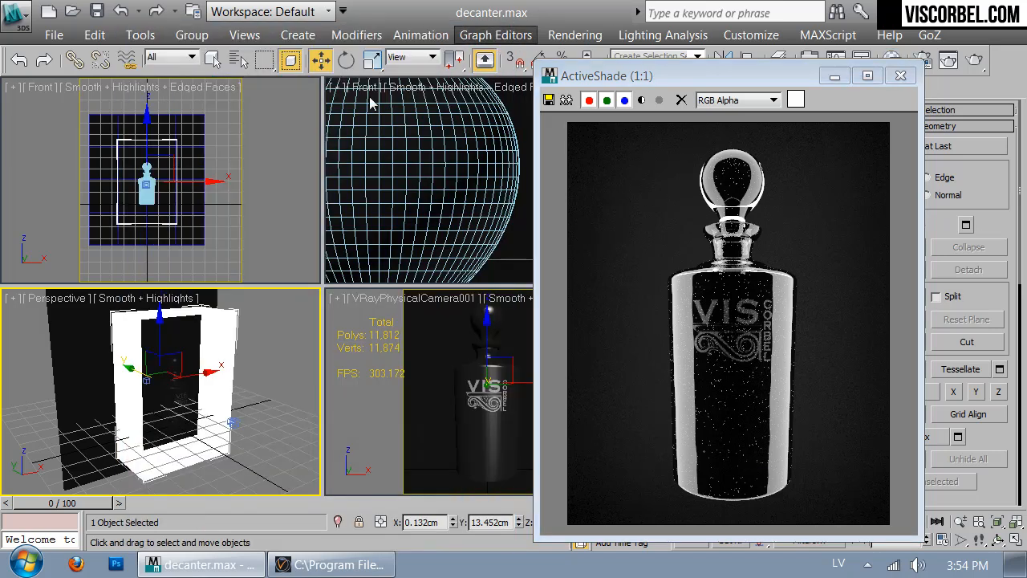
Select the backdrop and set its material's diffuse color to pure black (value 0), leaving the Material Editor closed
click(425, 424)
key(m)
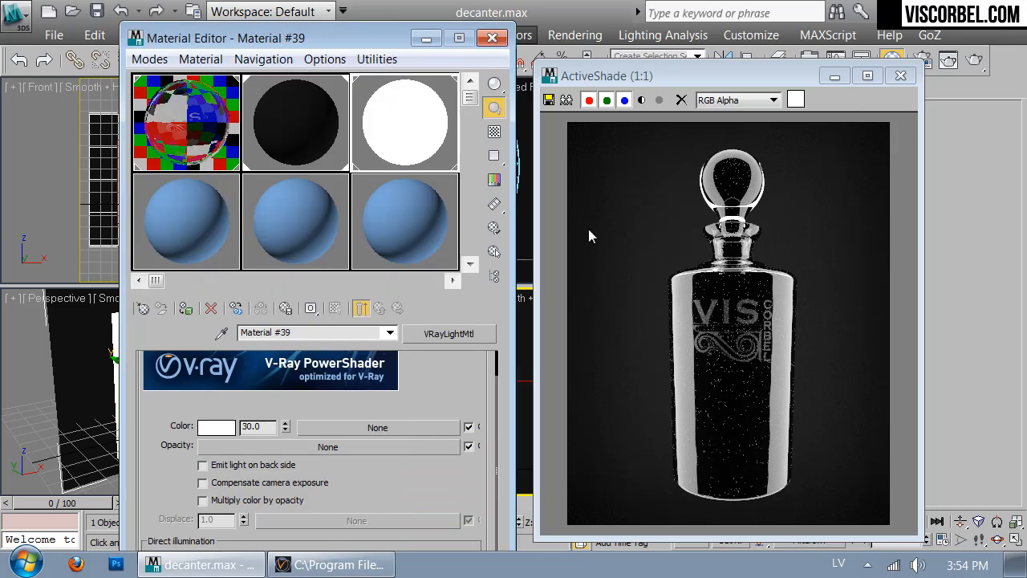
click(321, 156)
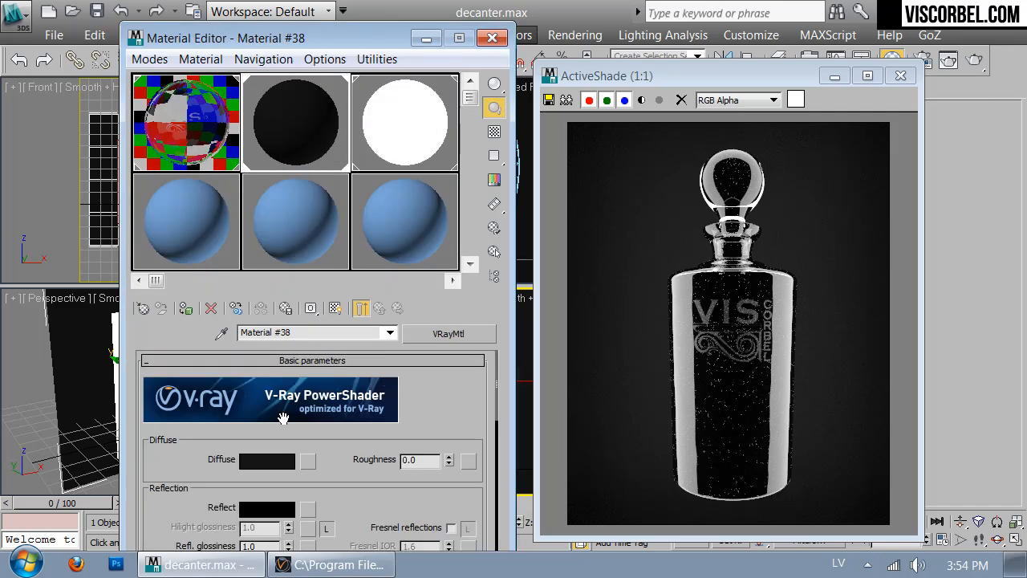
click(267, 459)
click(771, 210)
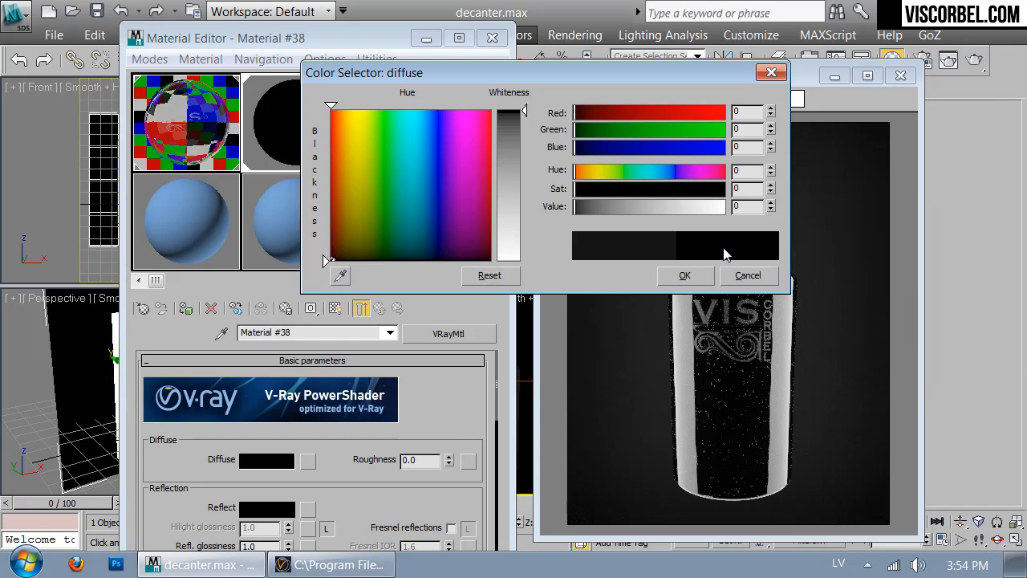
click(684, 275)
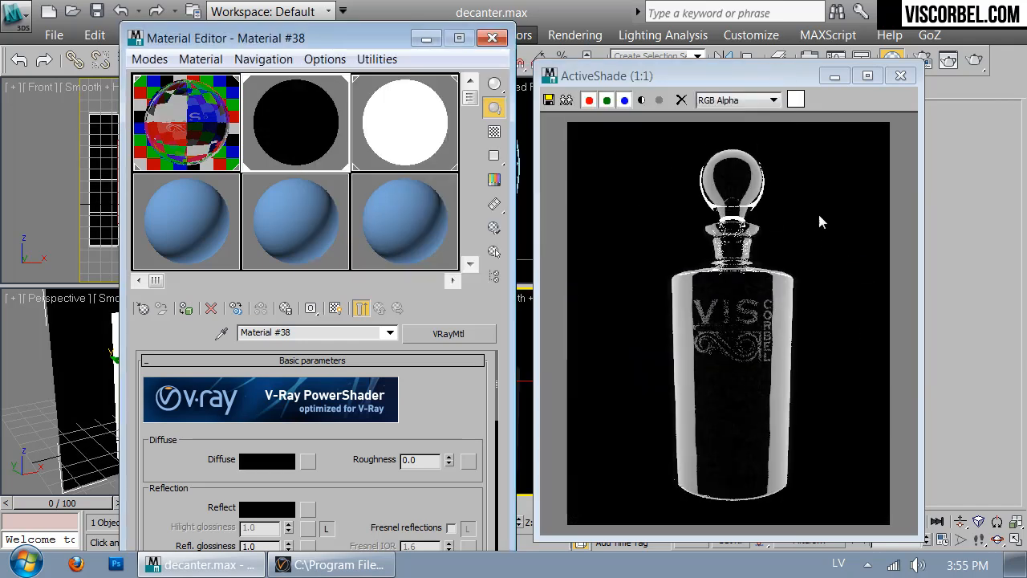
click(492, 38)
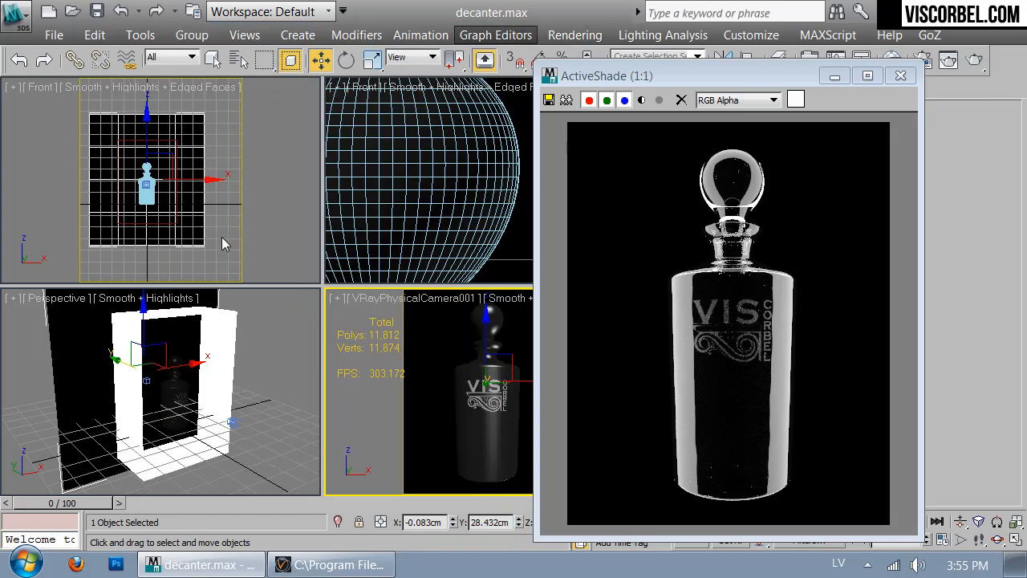
Select the light box and try positions along Y toward the backdrop, ending back around the decanter at about Y 11.8 cm
click(237, 370)
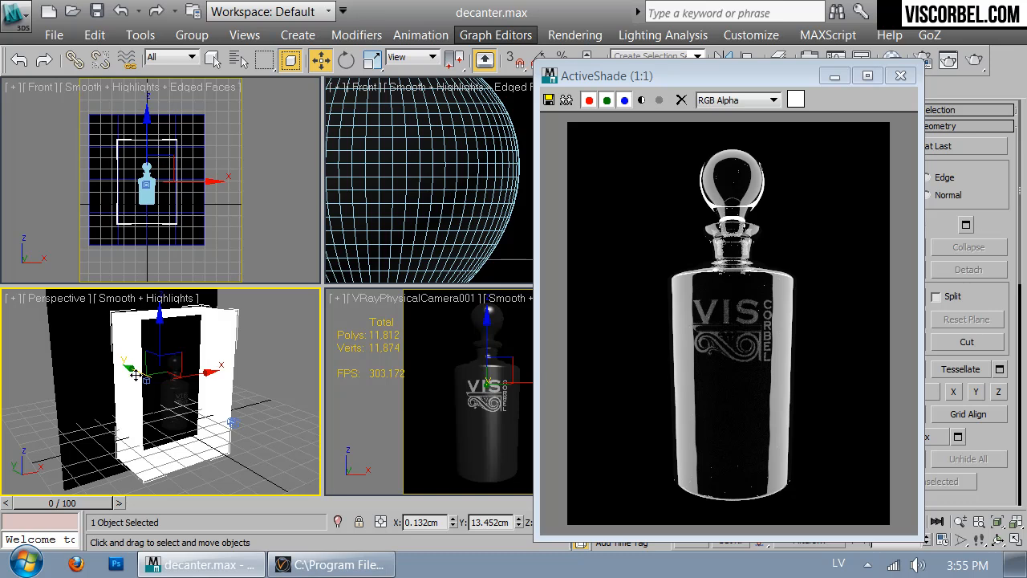
drag(130, 370, 116, 362)
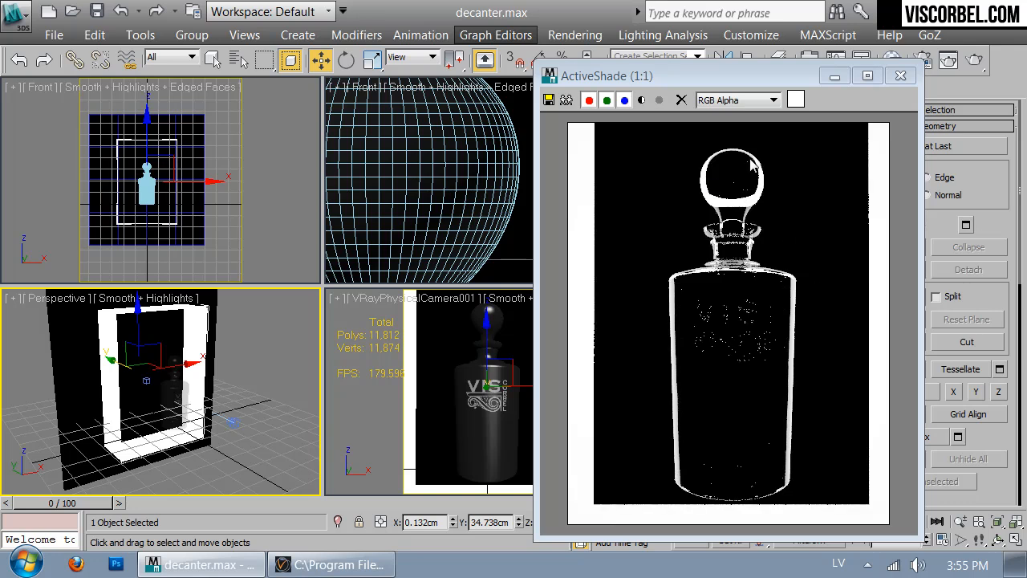
drag(118, 361, 123, 362)
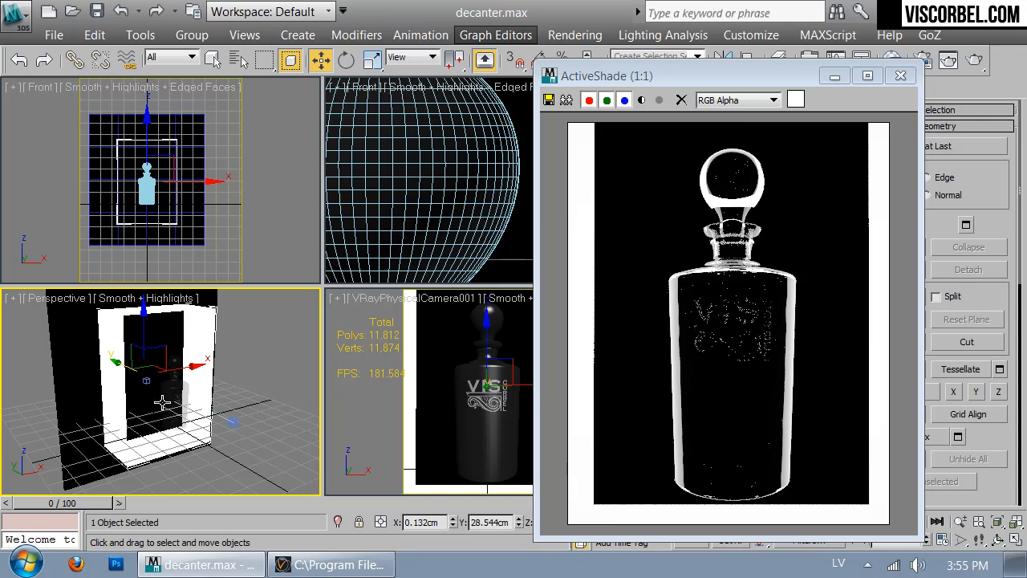
drag(118, 363, 137, 370)
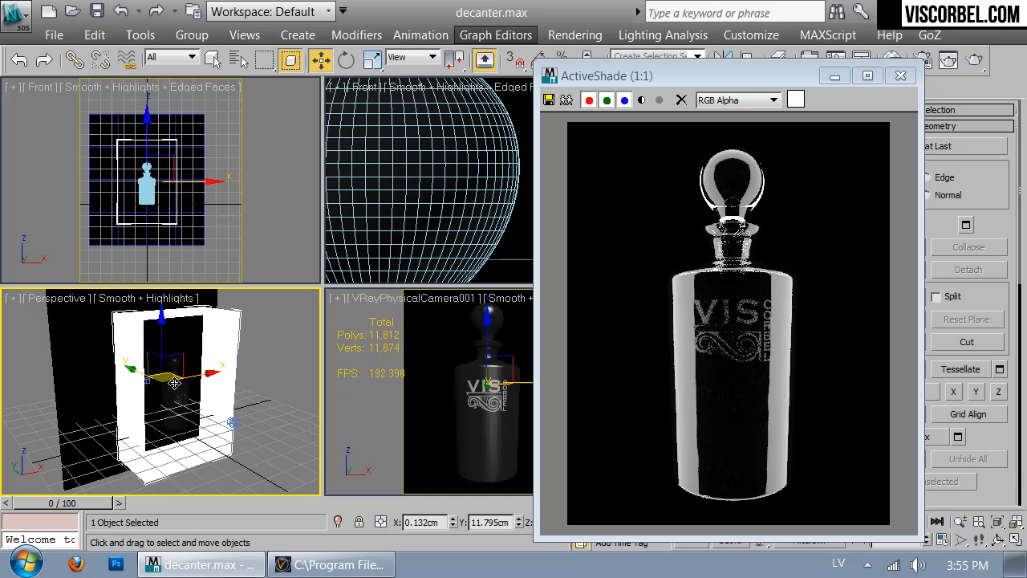
Scale the light box down along its depth so the reflections on the decanter's edges get thinner
key(r)
drag(203, 399, 184, 397)
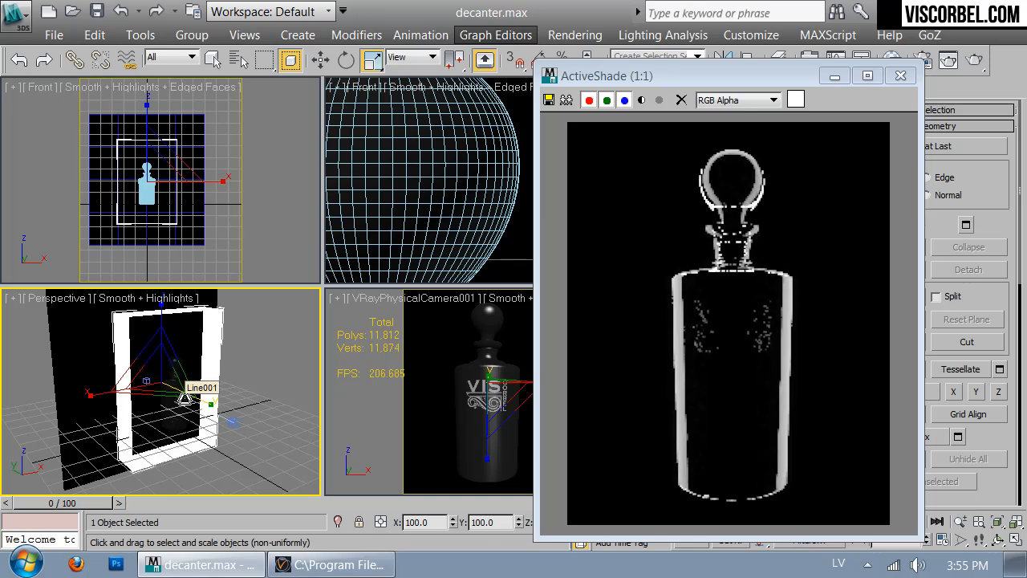
drag(209, 401, 213, 408)
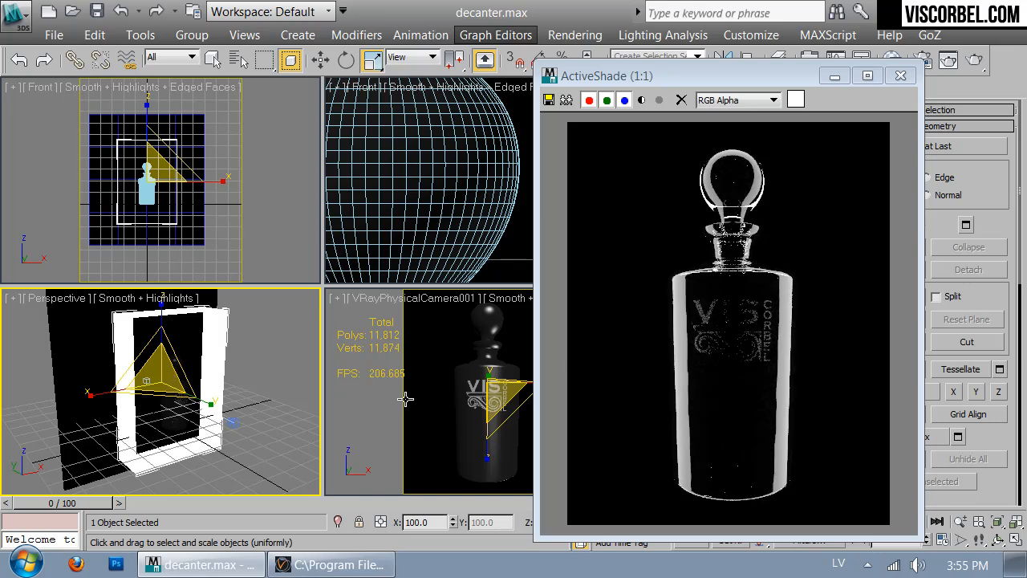
Change the Front viewport to a Left view and move the light box back behind the decanter to about Y 16.6 cm
key(w)
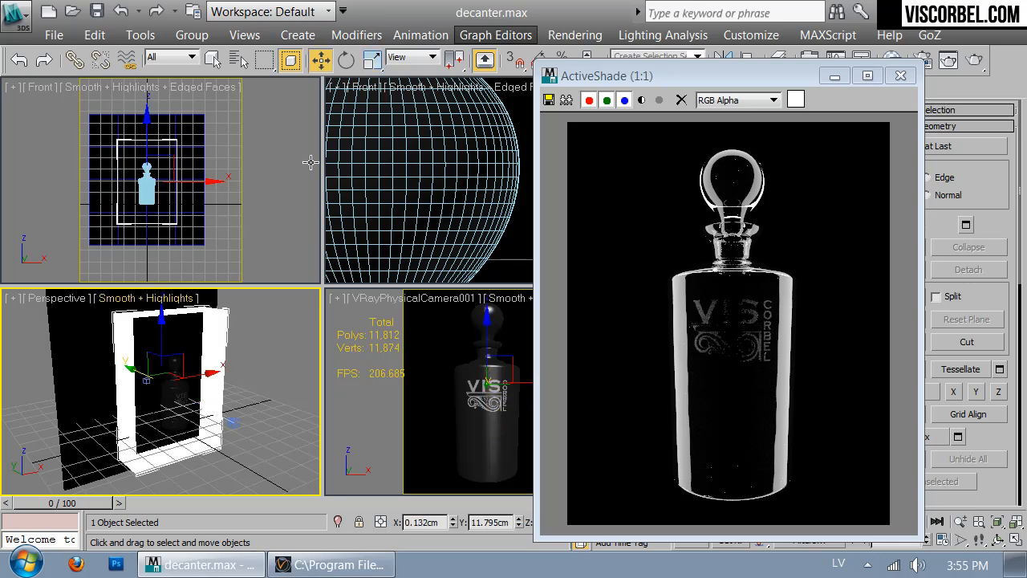
right_click(220, 154)
key(l)
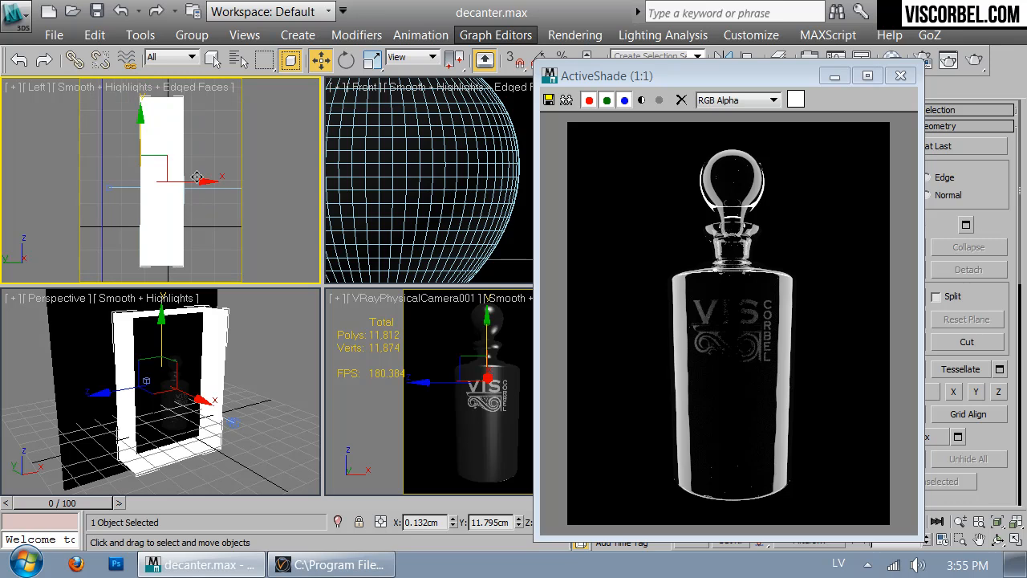
drag(202, 181, 195, 183)
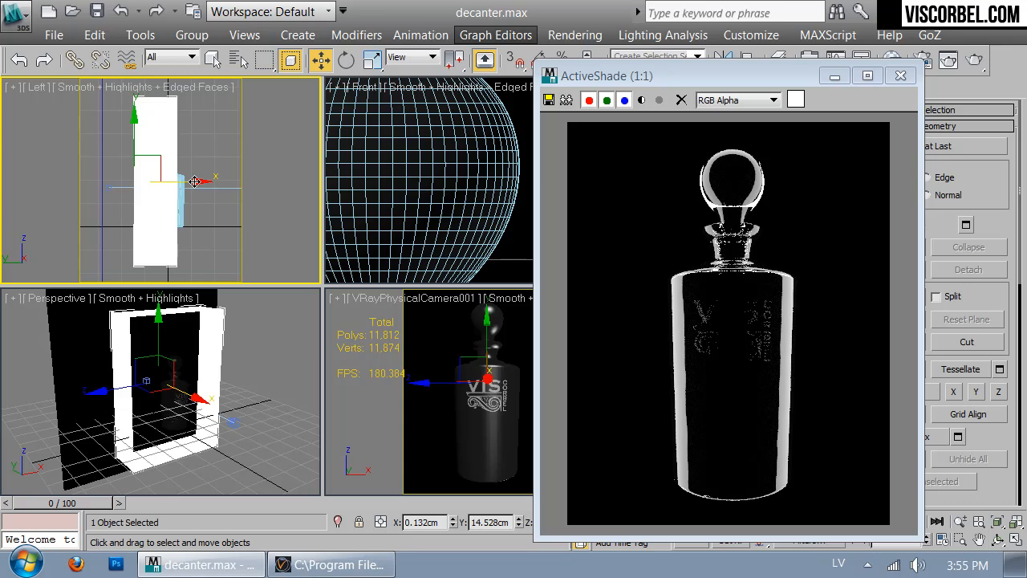
drag(200, 184, 195, 182)
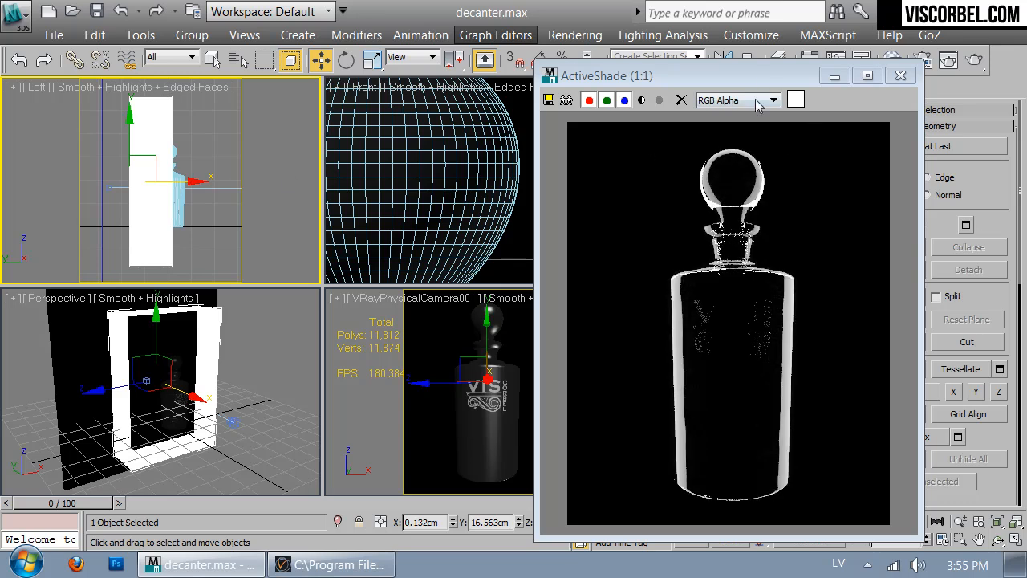
Turn the Perspective viewport into a maximized Front view, deselect the box, and move the ActiveShade preview aside at 1:4 zoom
drag(763, 75, 837, 112)
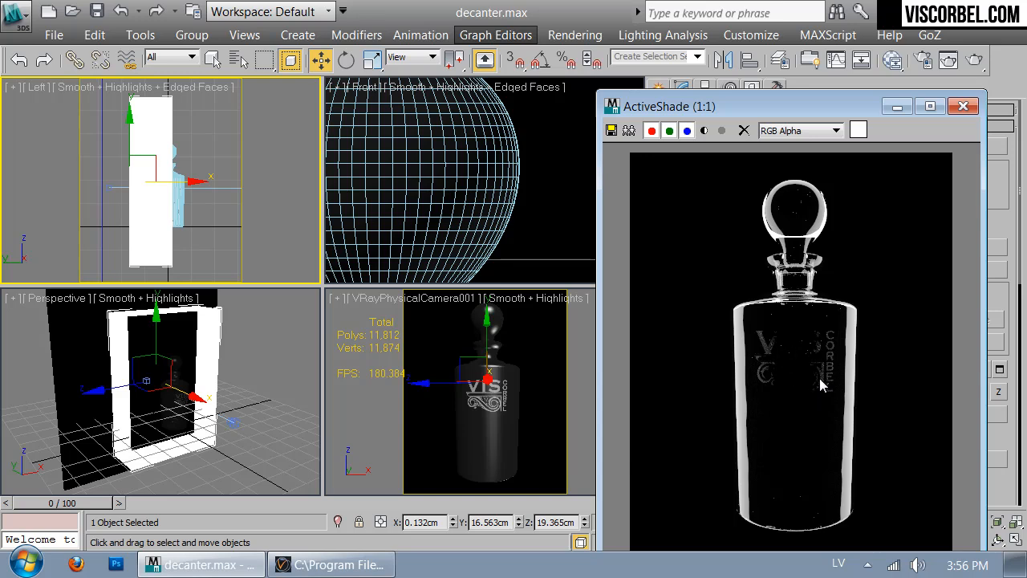
right_click(271, 351)
key(f)
key(alt+w)
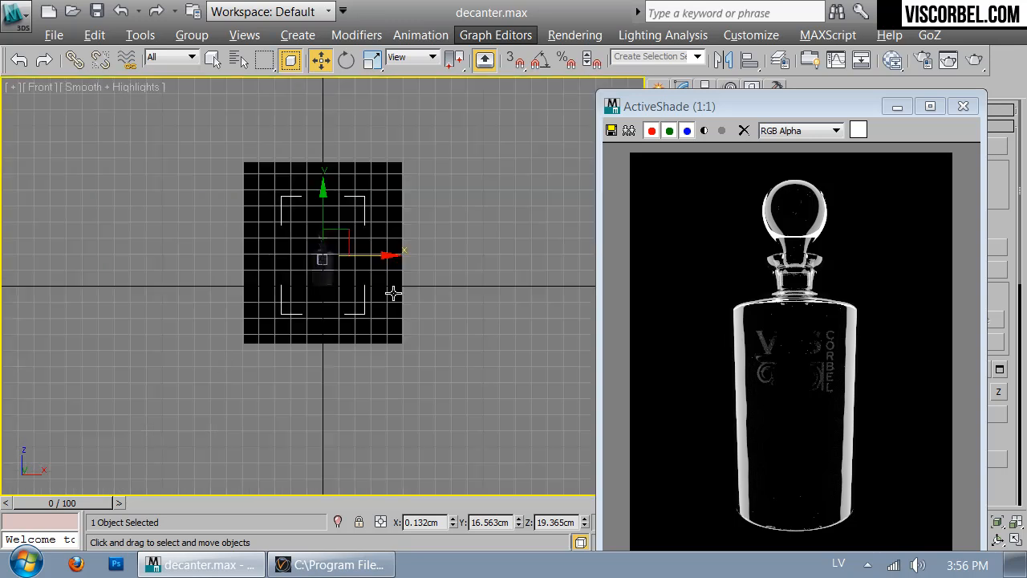
click(281, 313)
drag(750, 110, 729, 135)
scroll(376, 227, down, 1)
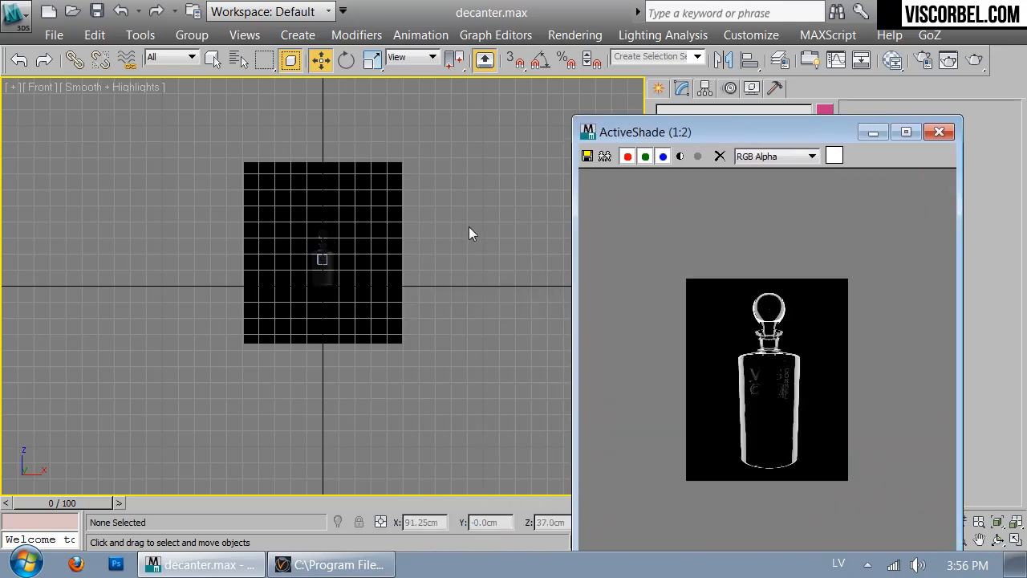
scroll(483, 239, down, 1)
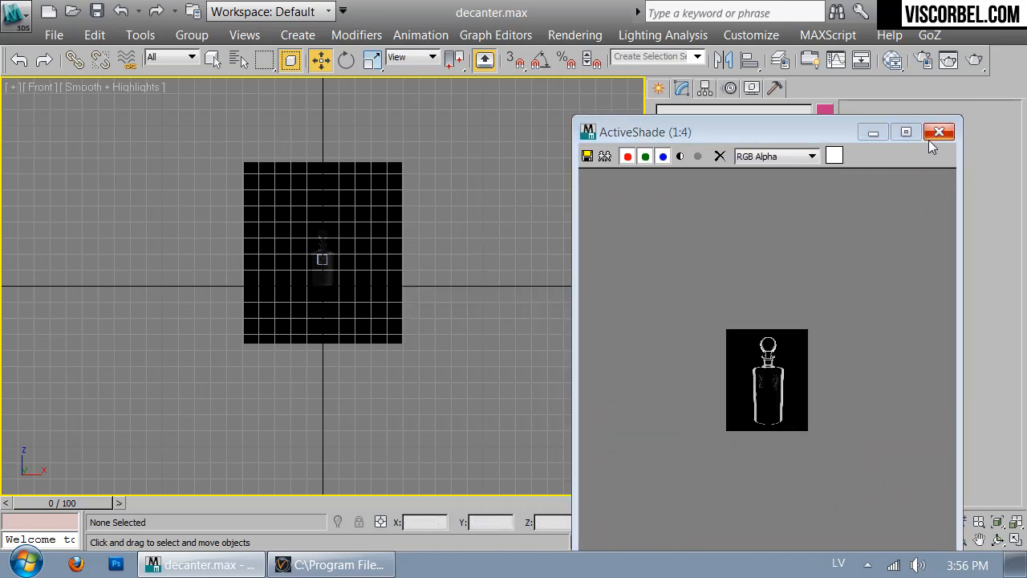
drag(776, 141, 884, 255)
Create a plane about 60.5 cm long and 24 cm wide over the decanter in the Front view
right_click(469, 231)
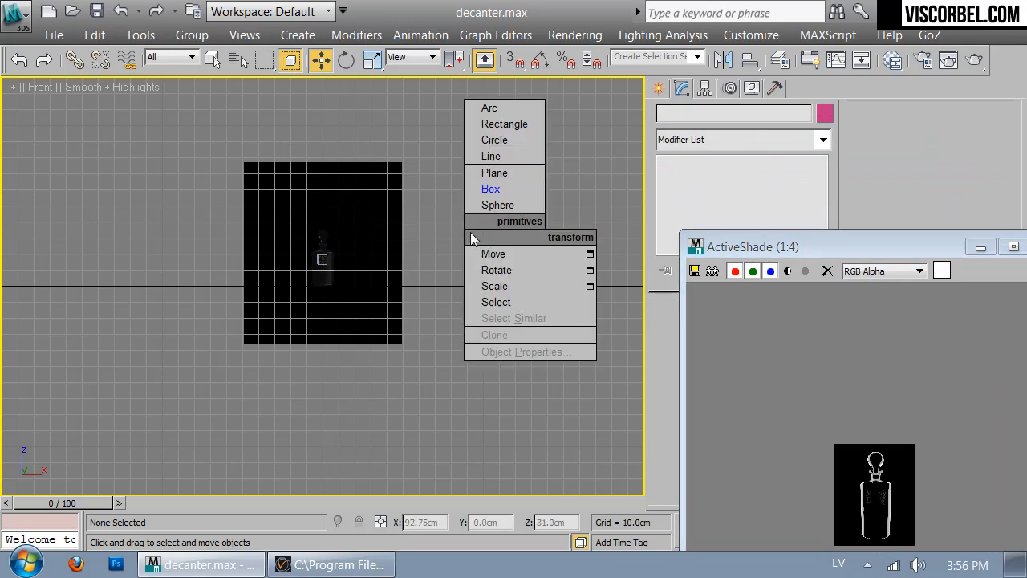
click(498, 170)
drag(292, 210, 331, 307)
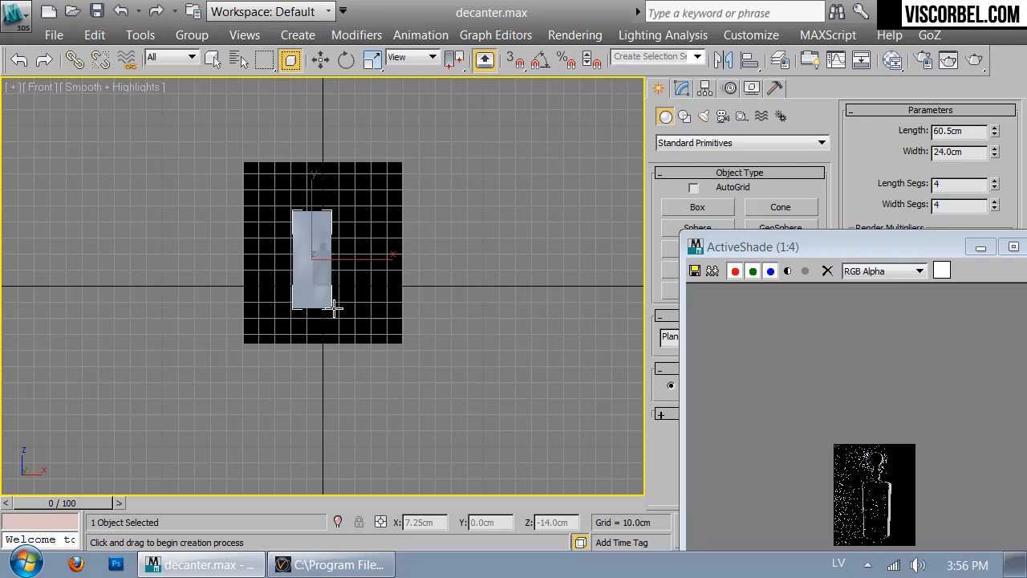
In a wireframe Top view, rotate the plane slightly and move it in front of the decanter to about X -15.6, Y -22.9 cm
key(t)
key(F3)
key(e)
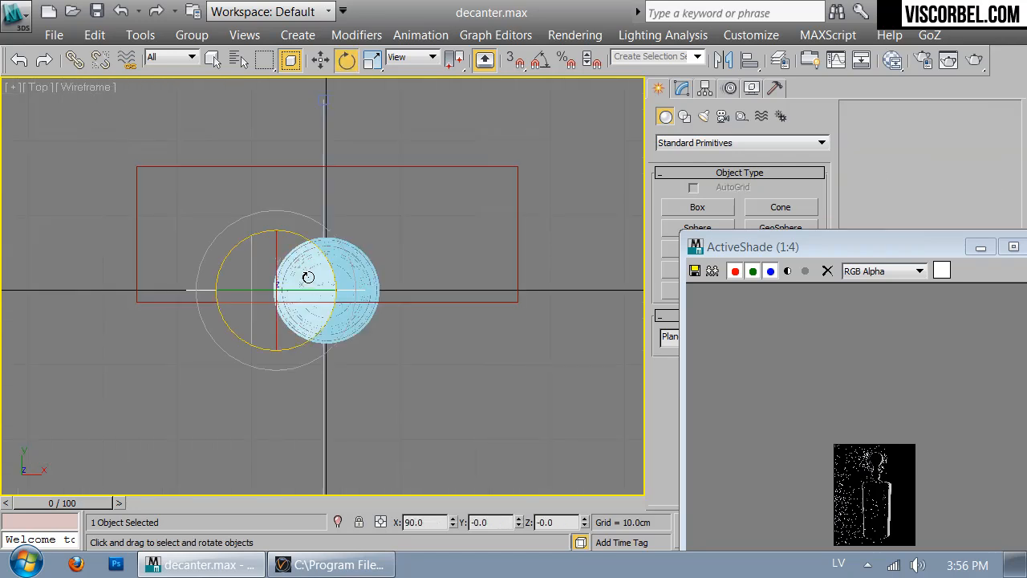
drag(314, 248, 235, 438)
key(w)
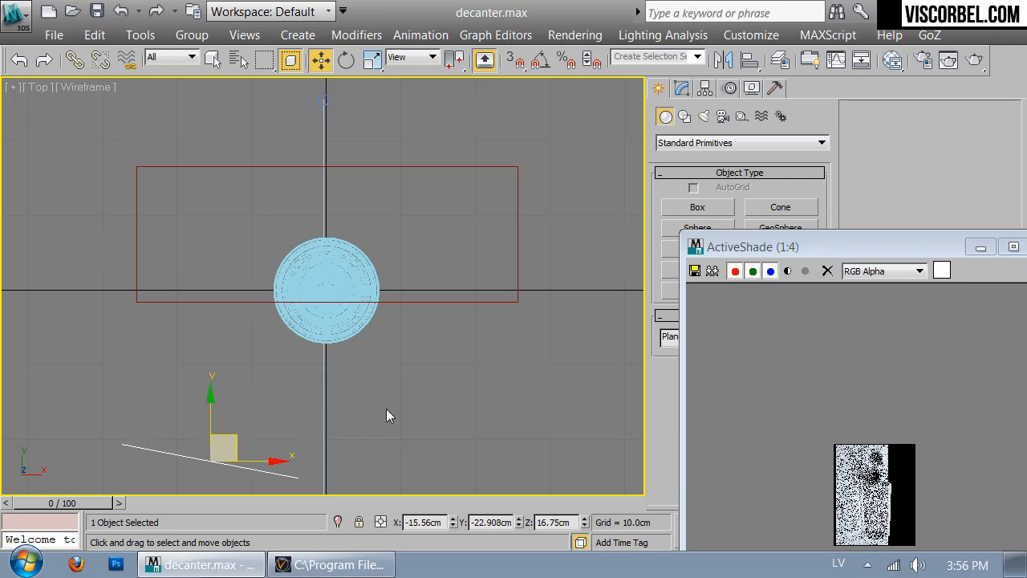
Move the ActiveShade window clear and shift the tilted plane farther forward beside the camera, to about X -9.8, Y -47.2 cm
drag(857, 247, 761, 78)
scroll(380, 294, down, 2)
middle_drag(380, 294, 395, 165)
drag(299, 256, 304, 370)
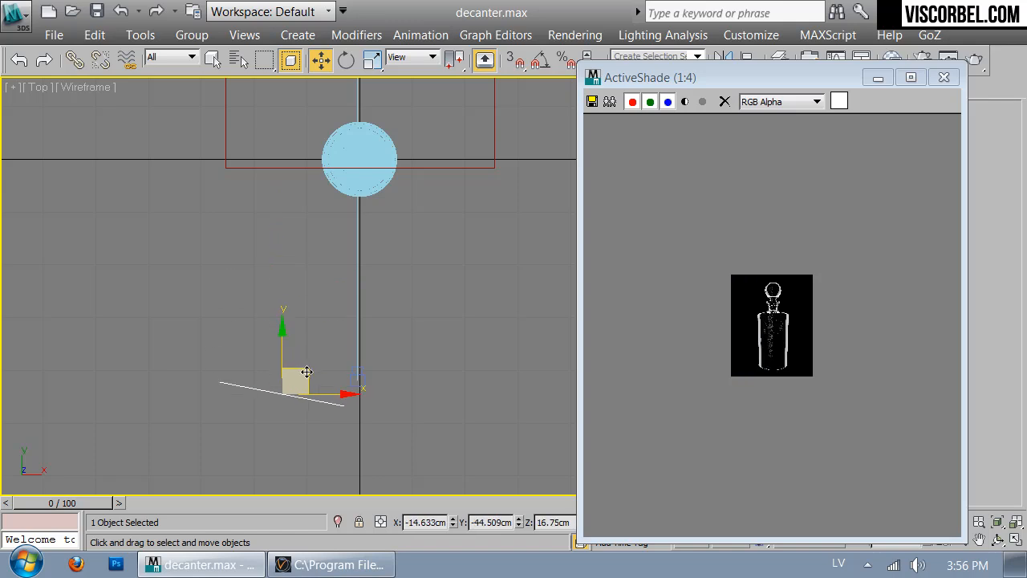
drag(307, 372, 334, 387)
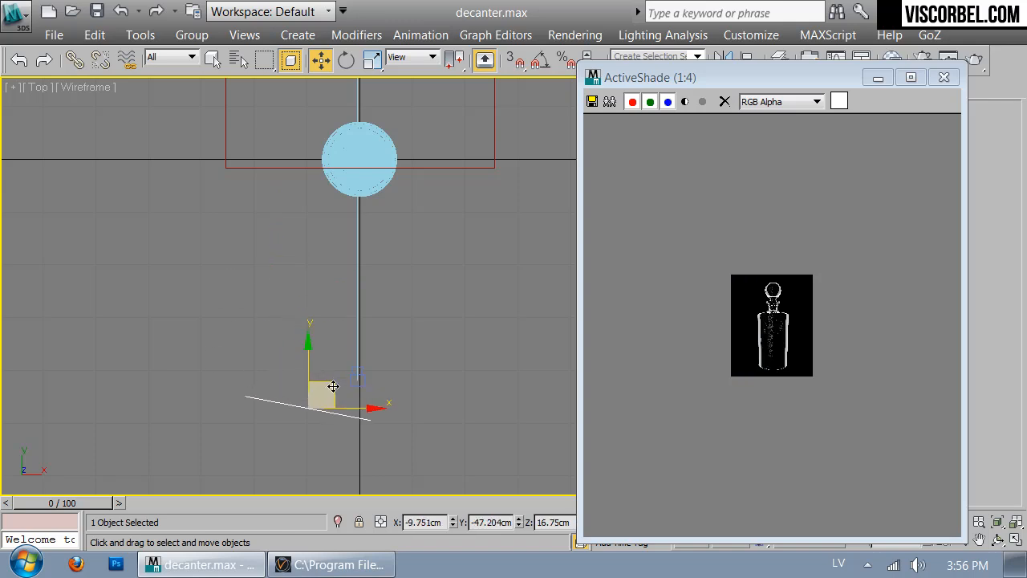
Rotate the front plane square to the camera and move it along X to about -0.77 cm
key(e)
drag(359, 376, 344, 362)
key(w)
drag(367, 409, 412, 416)
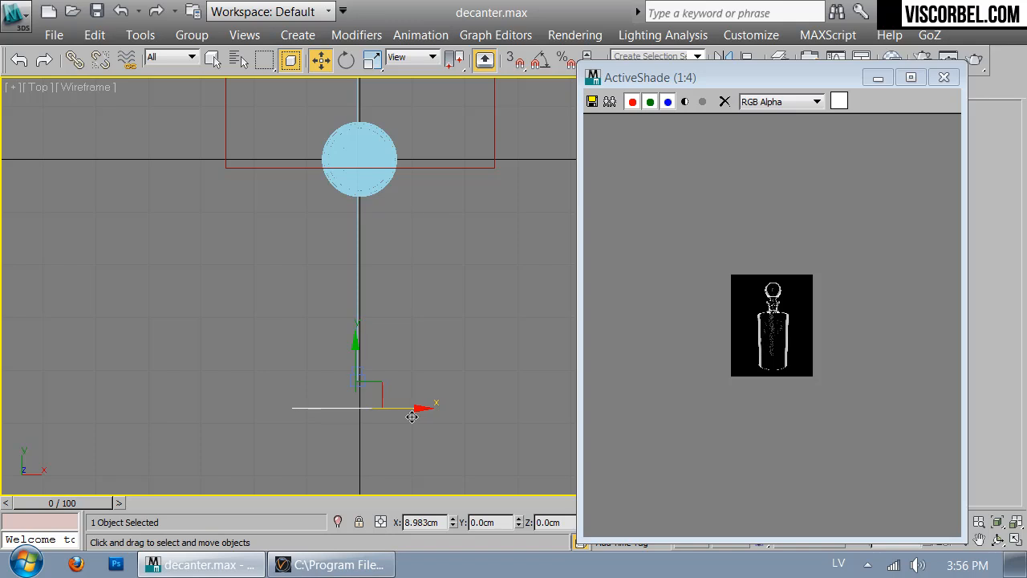
drag(412, 416, 412, 417)
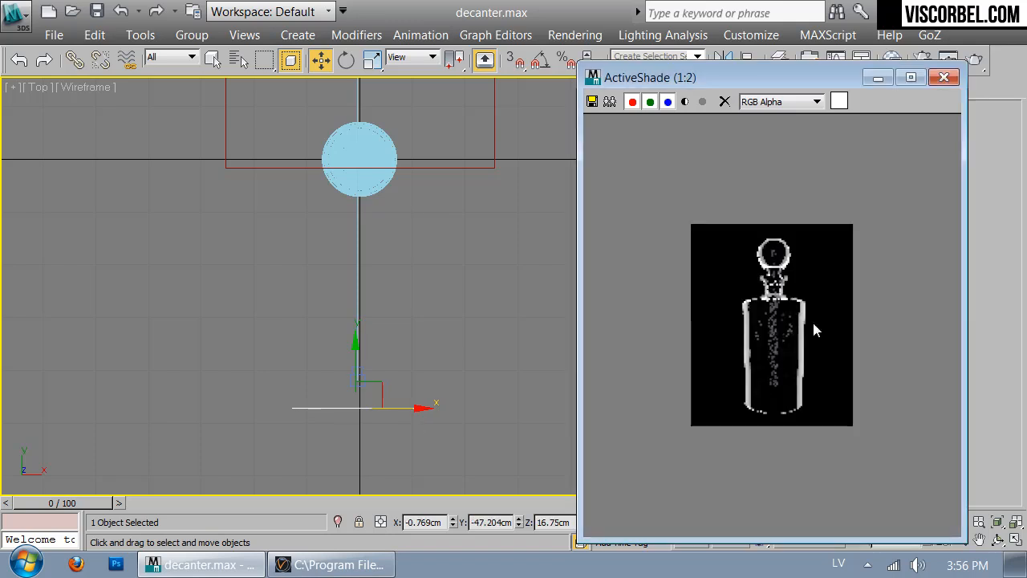
Enlarge the front plane to about 161.85 cm long and 59.49 cm wide, keeping the ActiveShade window clear of the work area
drag(759, 78, 162, 81)
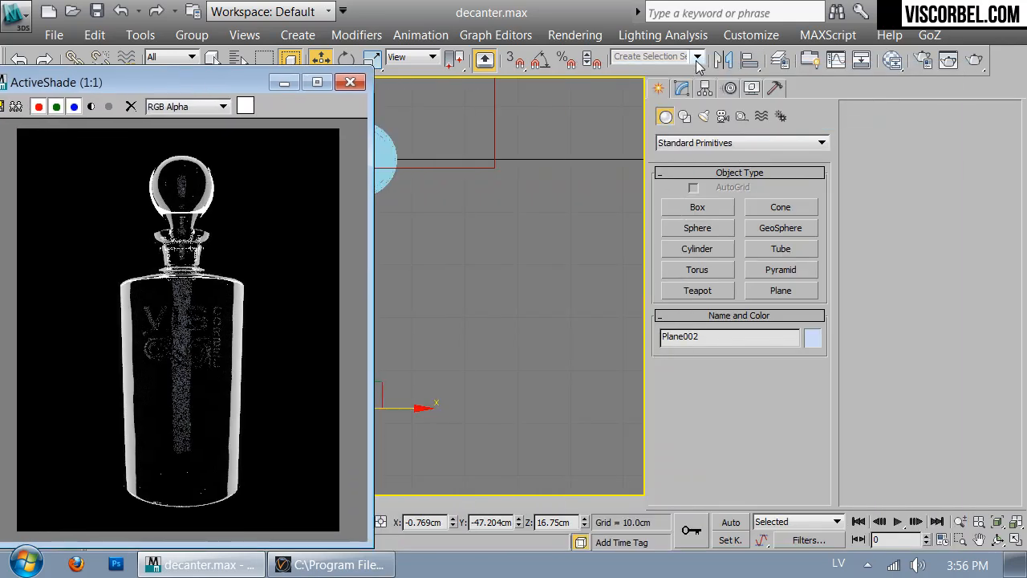
click(683, 89)
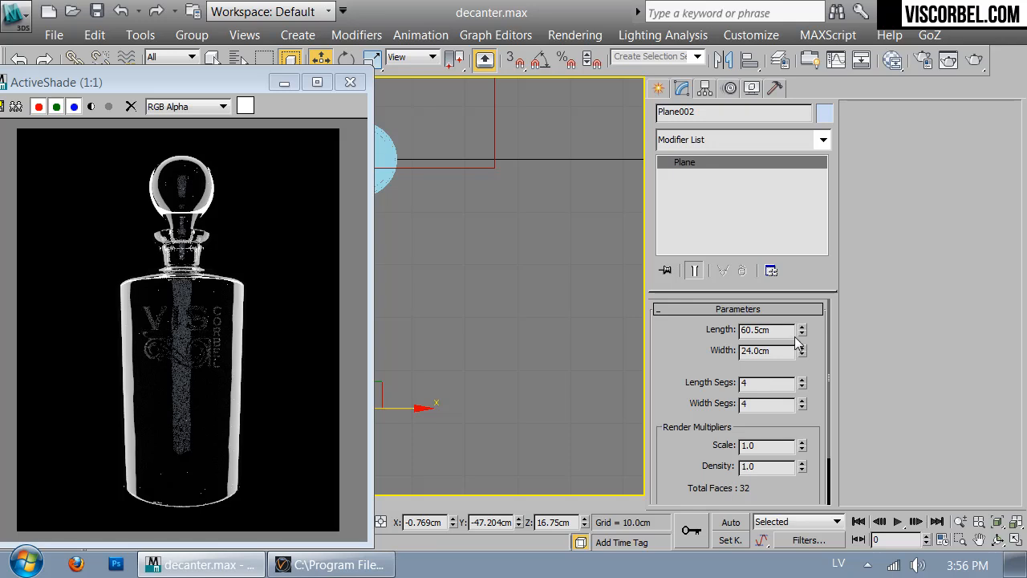
drag(803, 332, 796, 270)
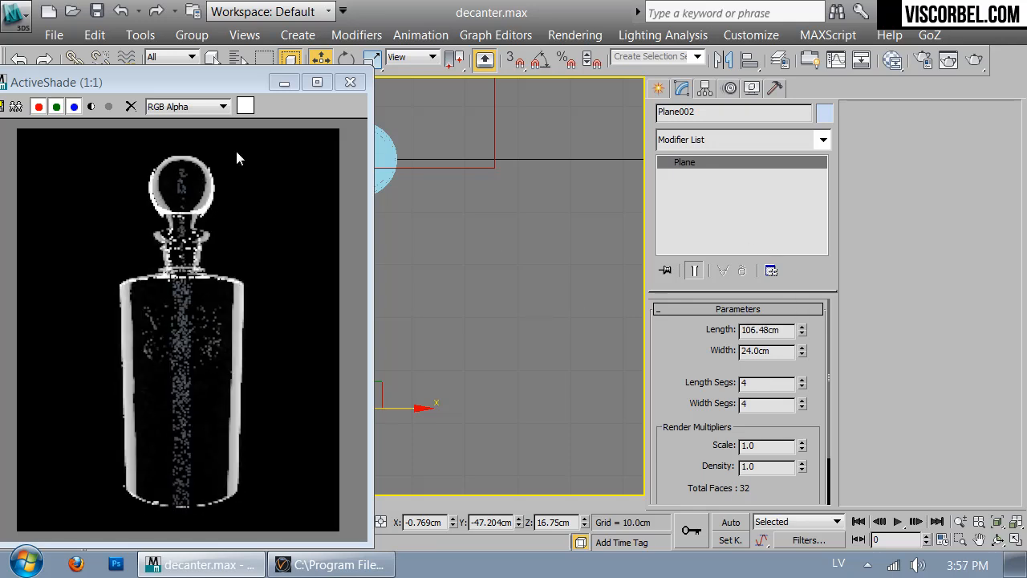
drag(803, 328, 789, 285)
drag(802, 351, 785, 302)
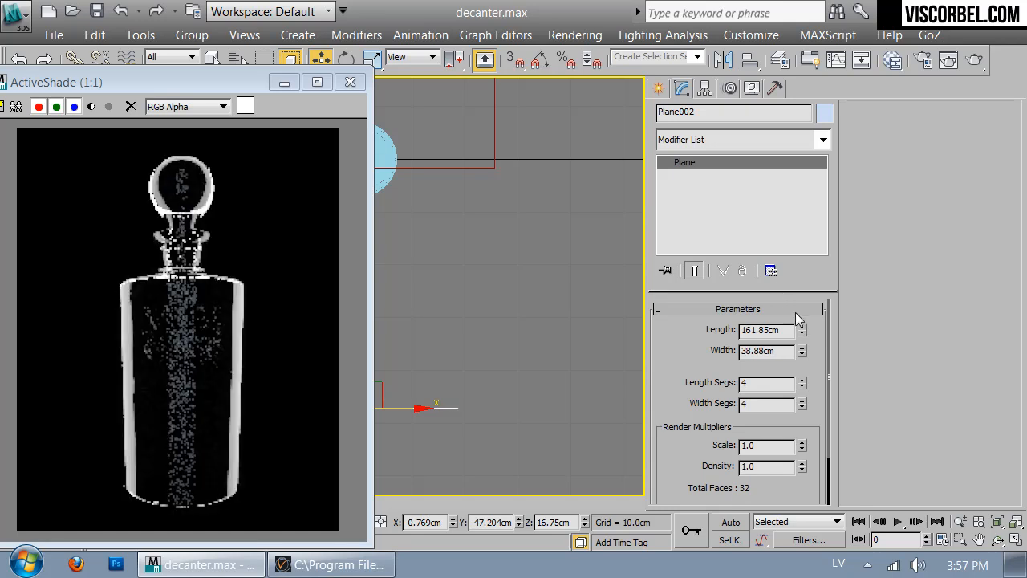
drag(803, 351, 792, 304)
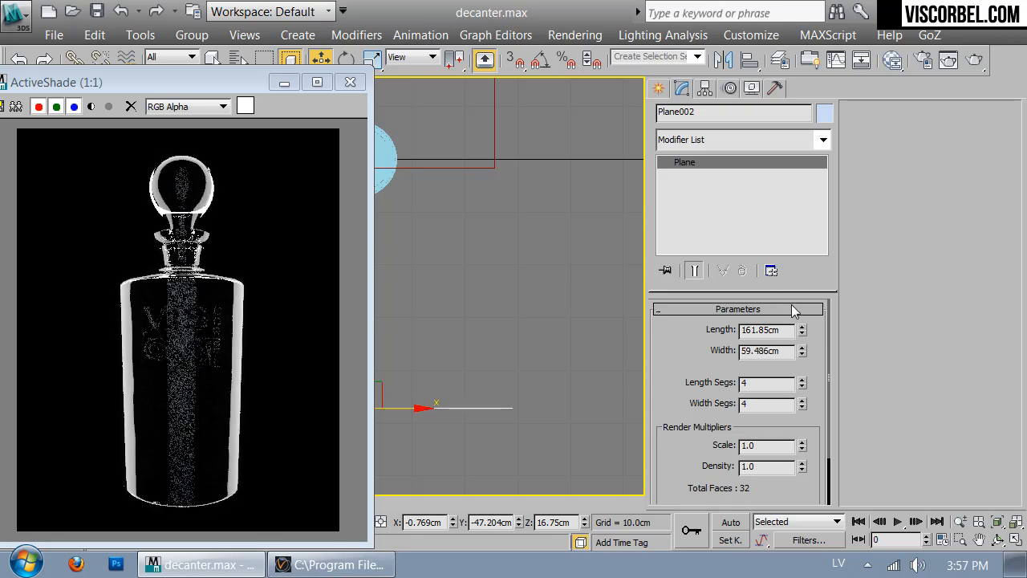
drag(180, 88, 762, 101)
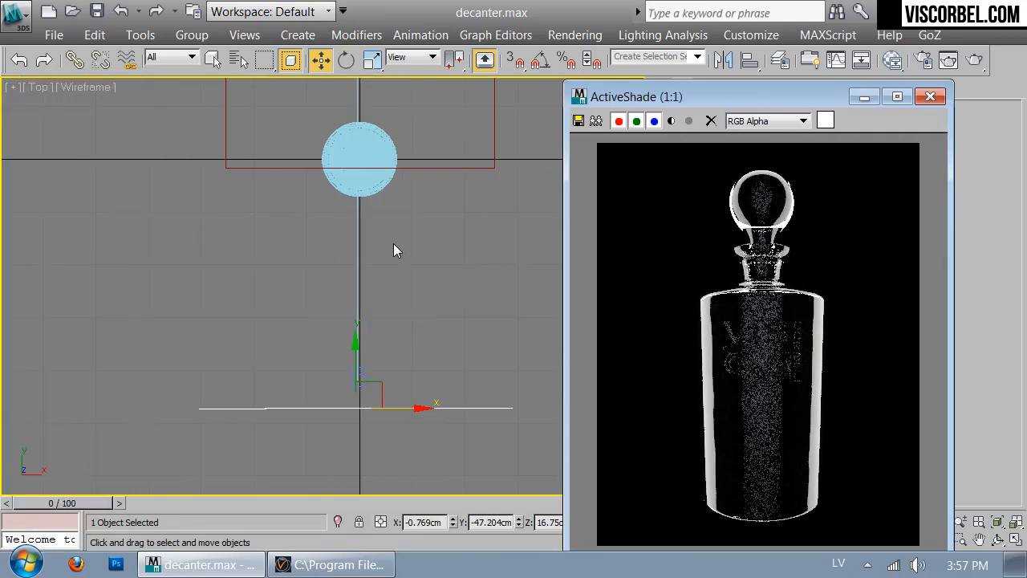
Switch the Top viewport to a shaded Perspective view orbited around the scene
middle_click(438, 253)
key(p)
mouse_move(437, 253)
alt+middle_down()
mouse_move(434, 274)
mouse_move(247, 179)
mouse_move(388, 236)
alt+middle_up()
key(F3)
Create a new VRayLightMtl in the first unused material slot and assign it to the front plane
key(m)
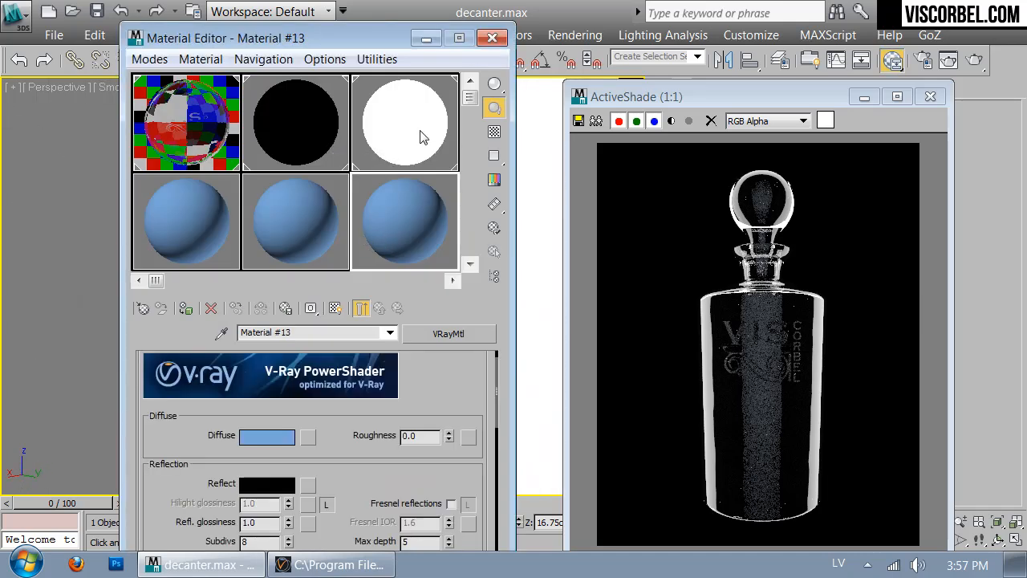
click(219, 228)
click(142, 308)
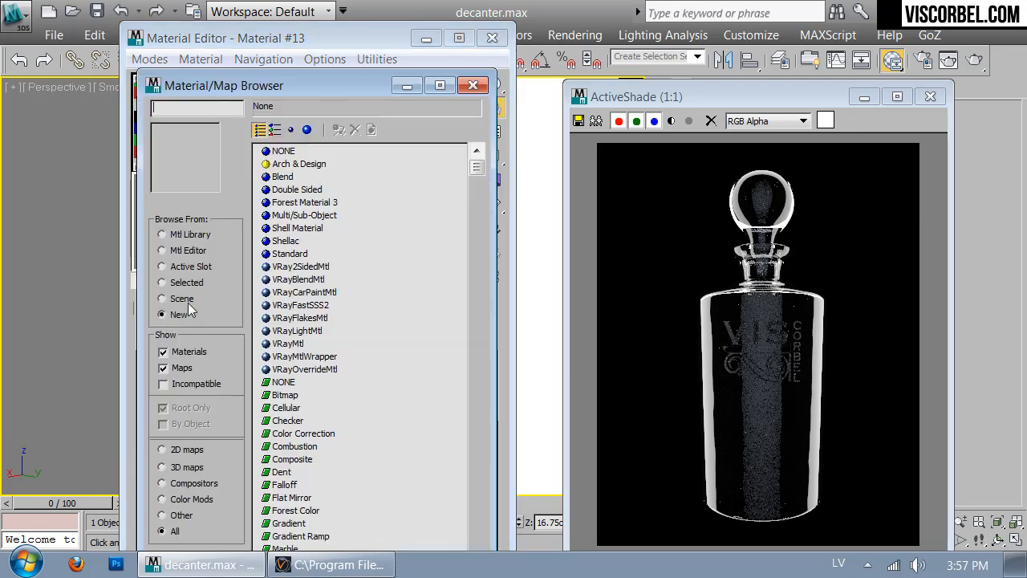
double_click(295, 332)
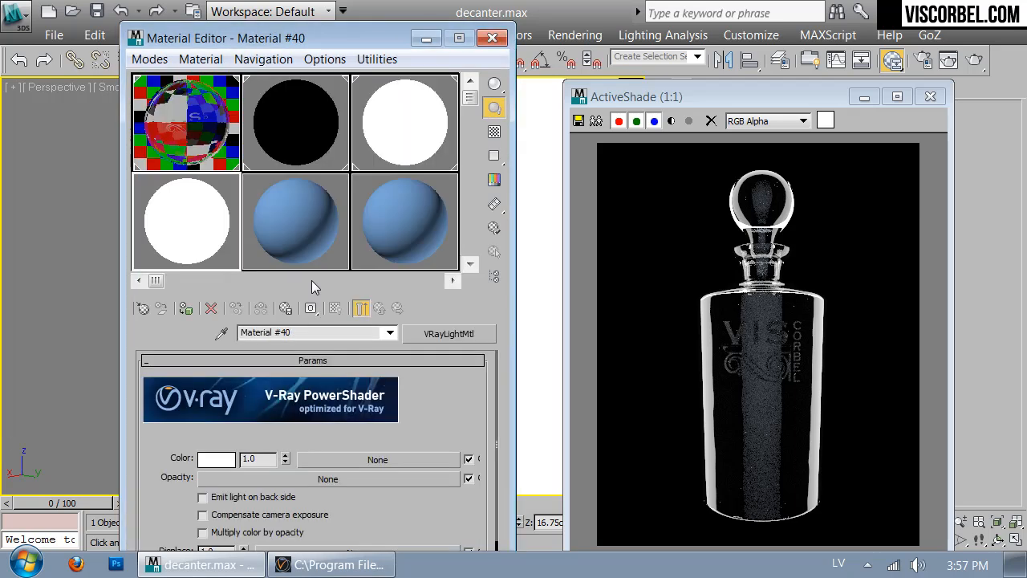
Enable direct illumination and Multiply color by opacity on the new light material, and set its colour multiplier to 10
scroll(186, 525, down, 2)
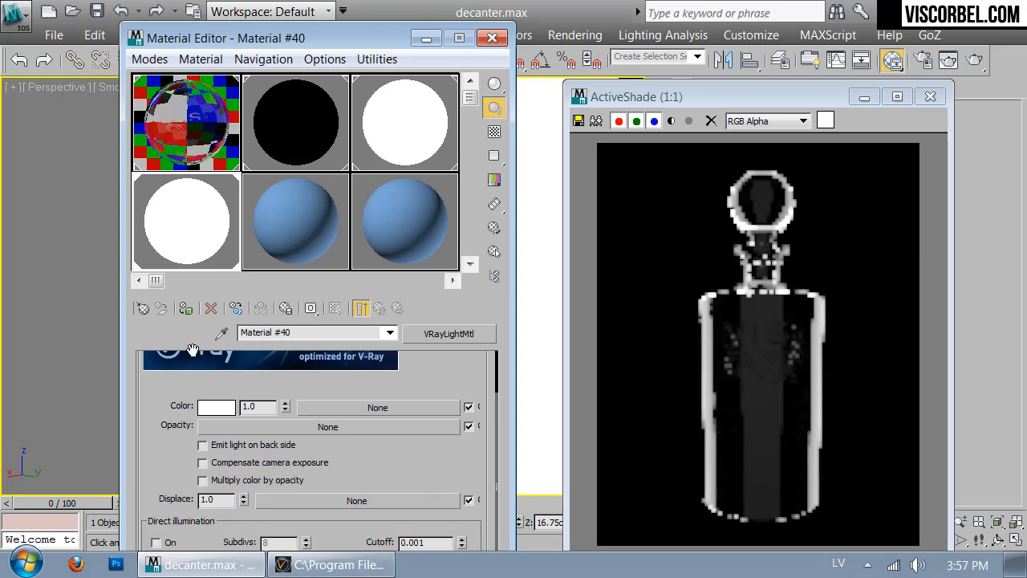
click(174, 544)
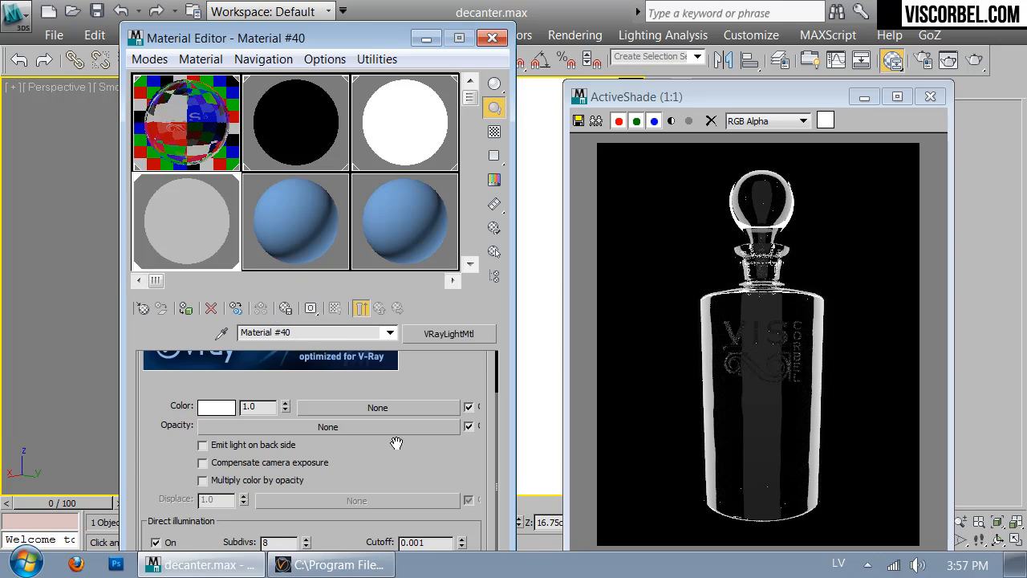
click(259, 482)
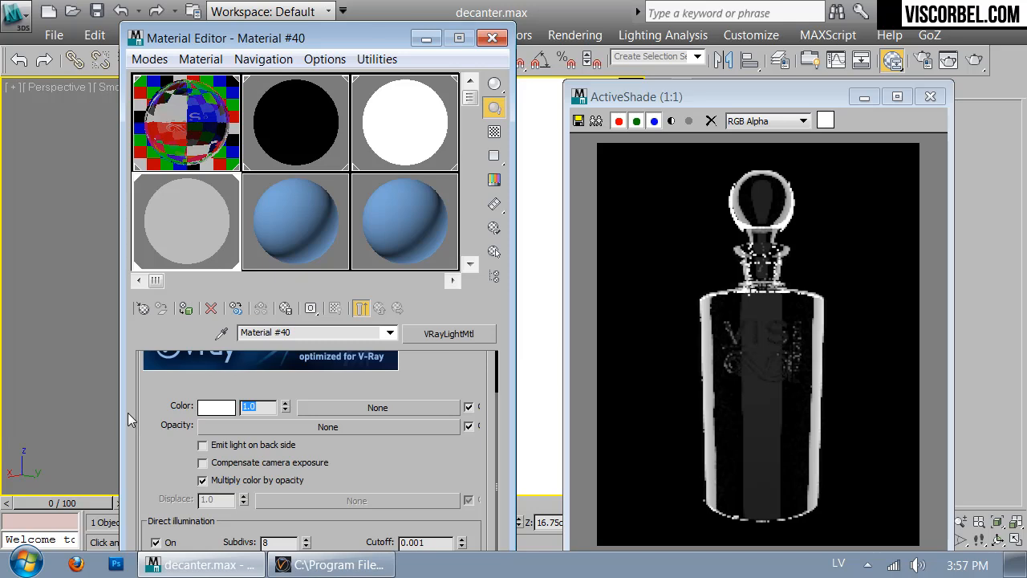
text(10)
key(Return)
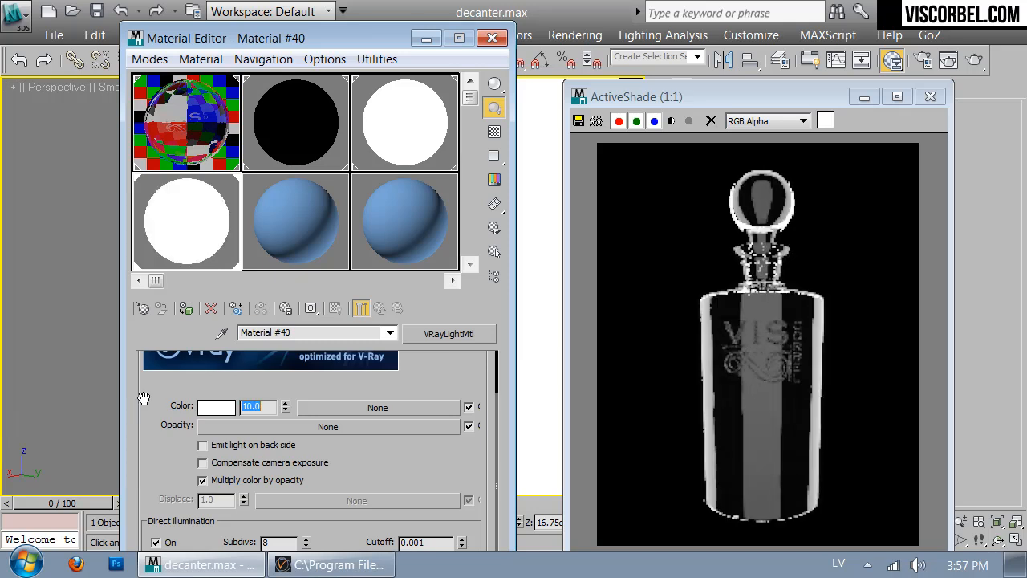
Add a Gradient Ramp as the light material's opacity map and shift its middle flag toward the dark end
click(325, 425)
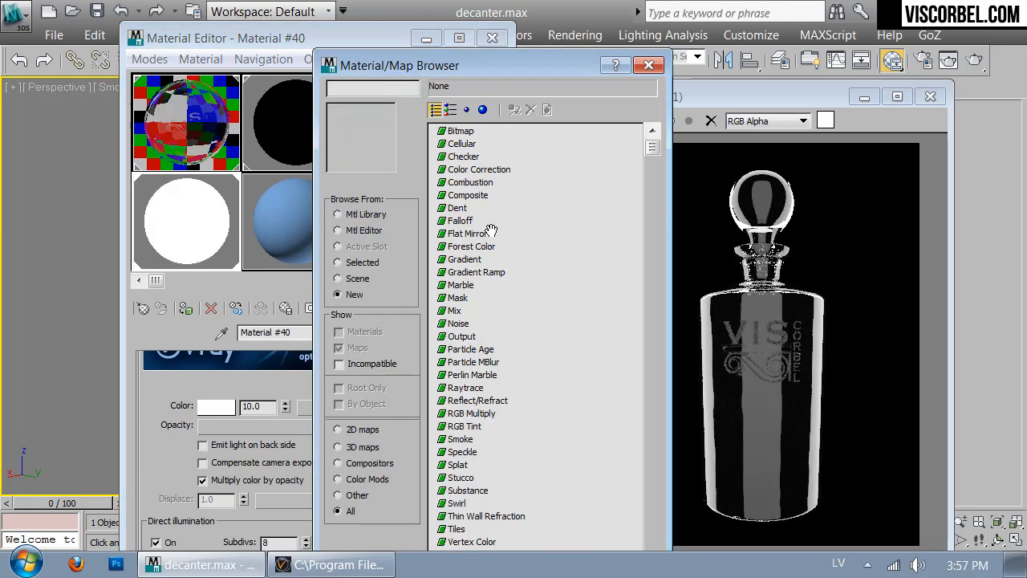
double_click(473, 277)
drag(275, 411, 305, 92)
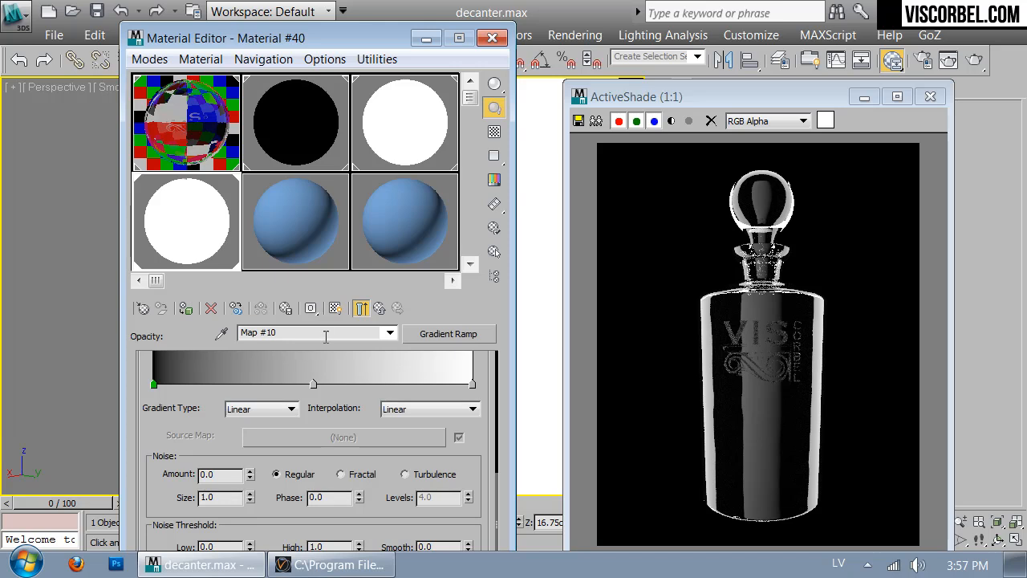
drag(313, 384, 263, 382)
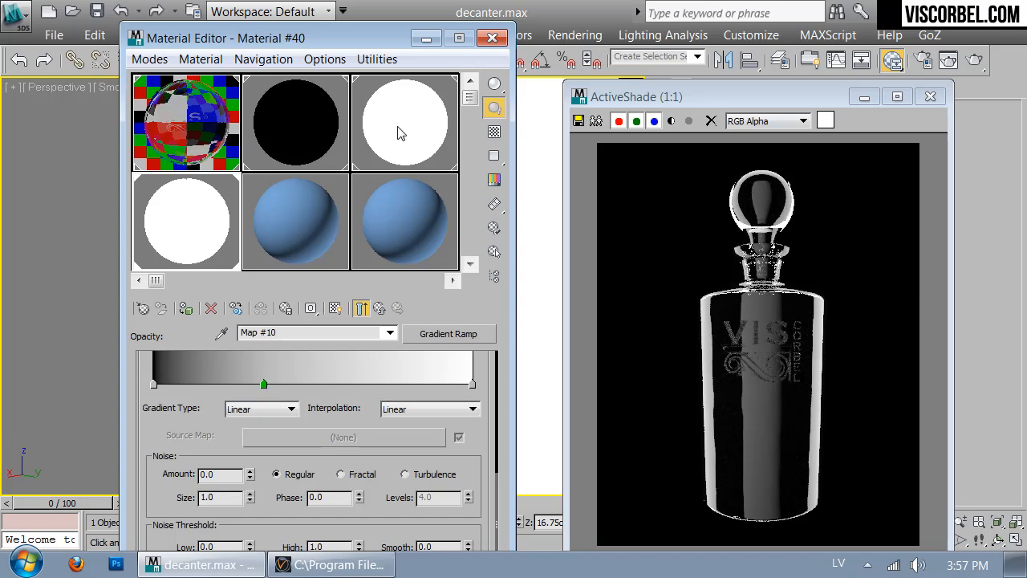
drag(262, 385, 264, 386)
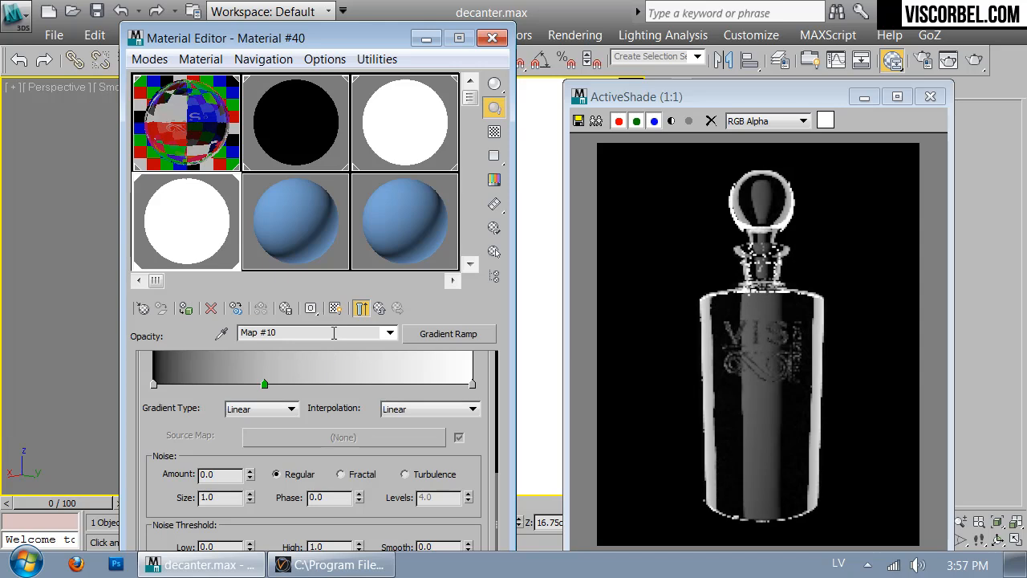
drag(266, 384, 269, 385)
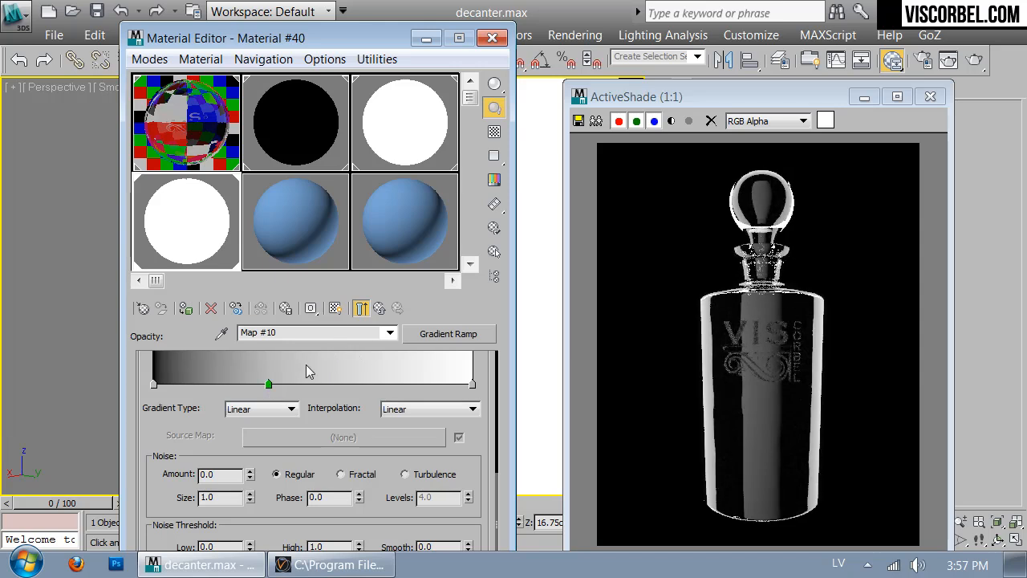
Preview the opacity map alone in its sample slot, and replace it with a Mix map that keeps the Gradient Ramp as sub-map
click(362, 310)
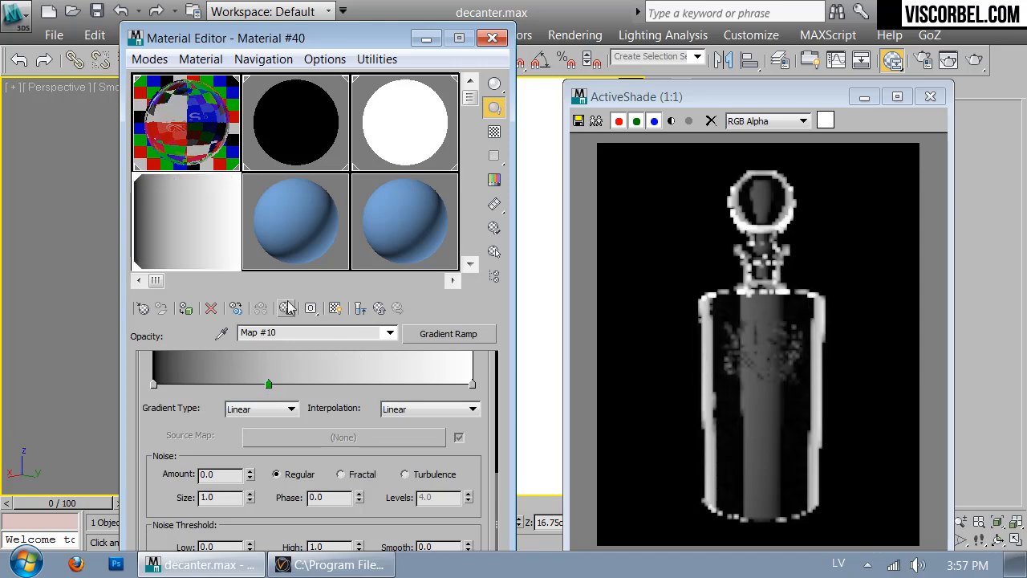
click(379, 309)
click(386, 428)
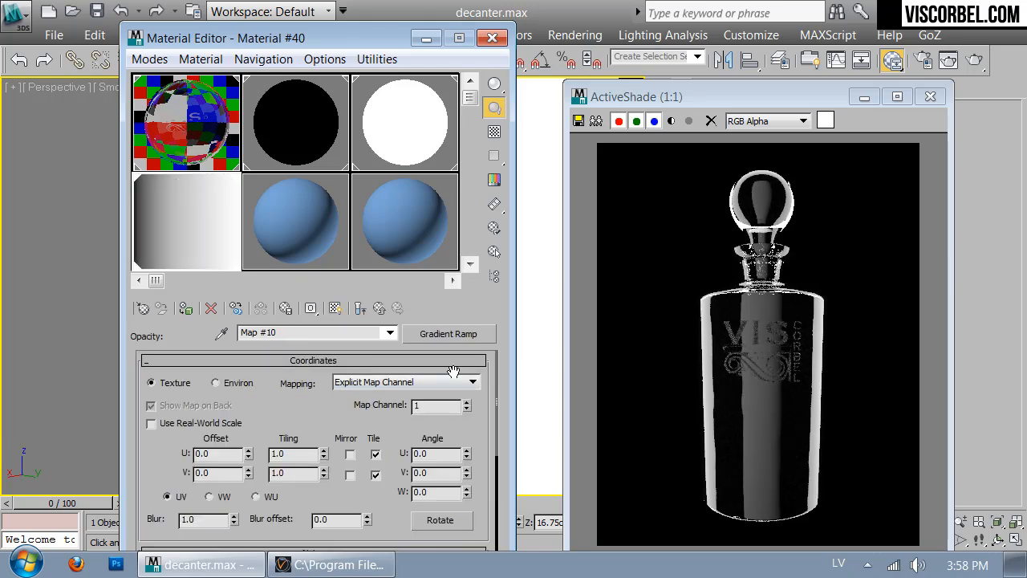
click(452, 330)
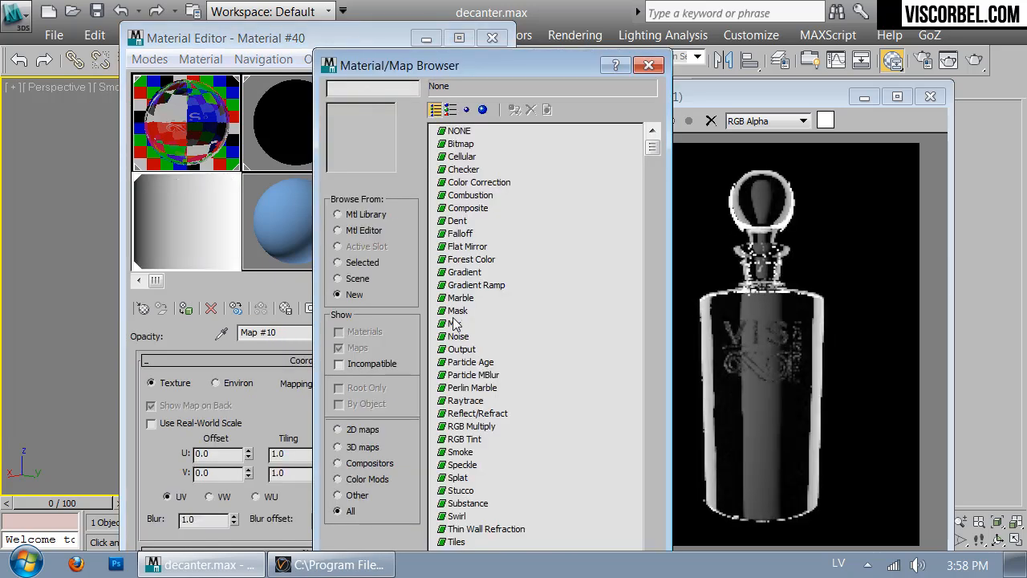
click(453, 324)
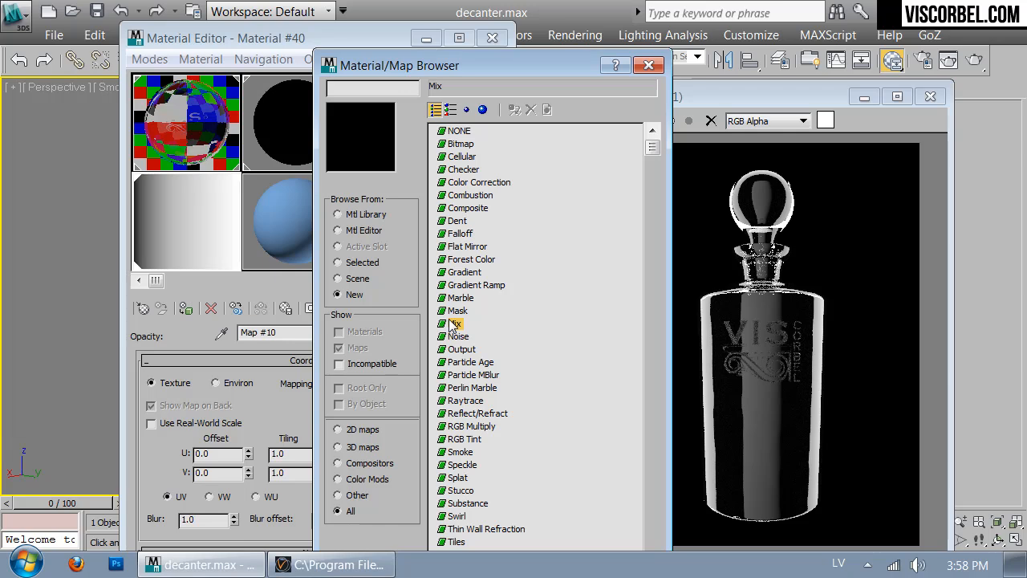
double_click(454, 323)
click(274, 314)
click(269, 357)
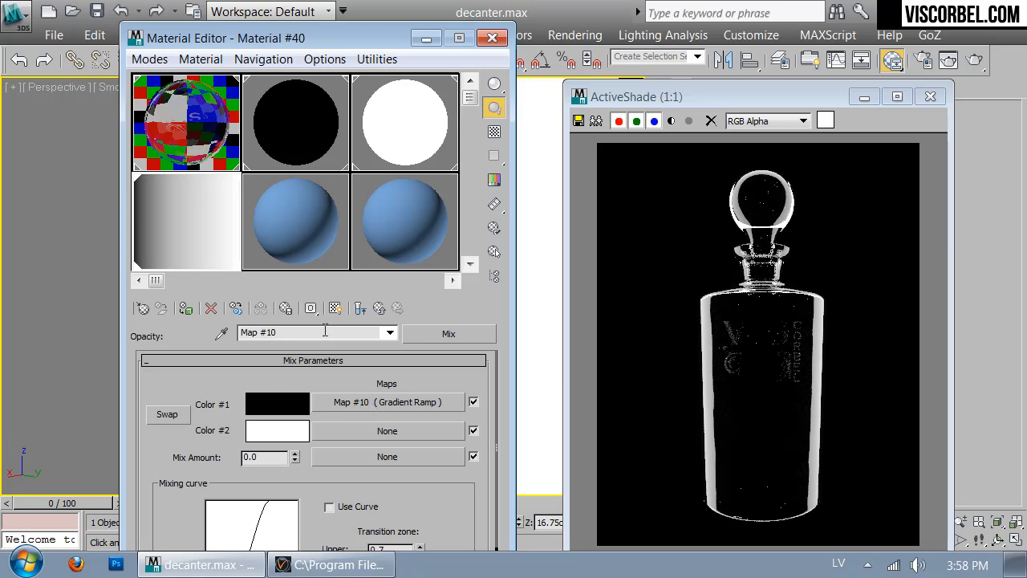
Swap the Mix map's two colours and back again, and assign a new Gradient Ramp to its Mix Amount
click(361, 309)
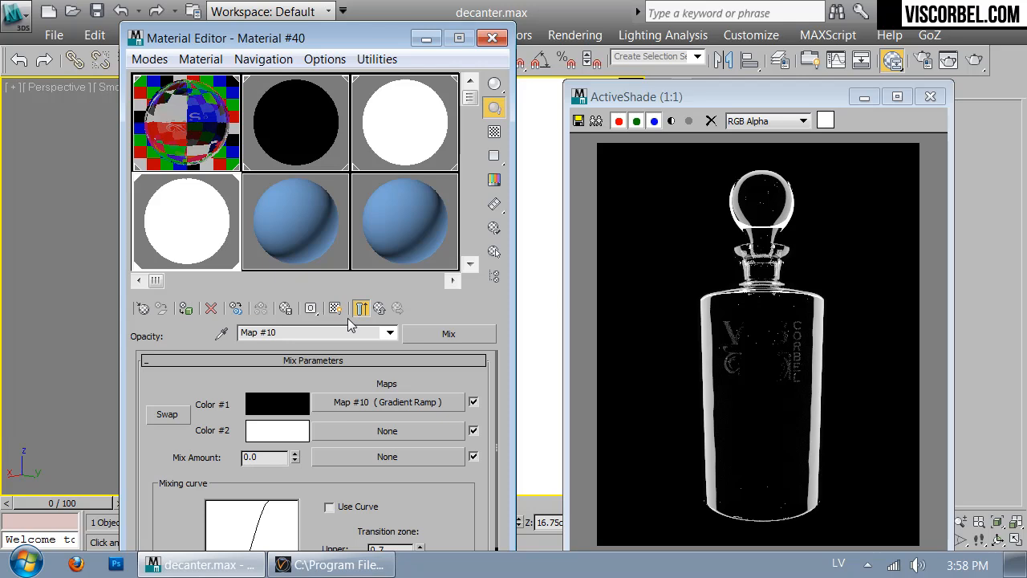
click(167, 414)
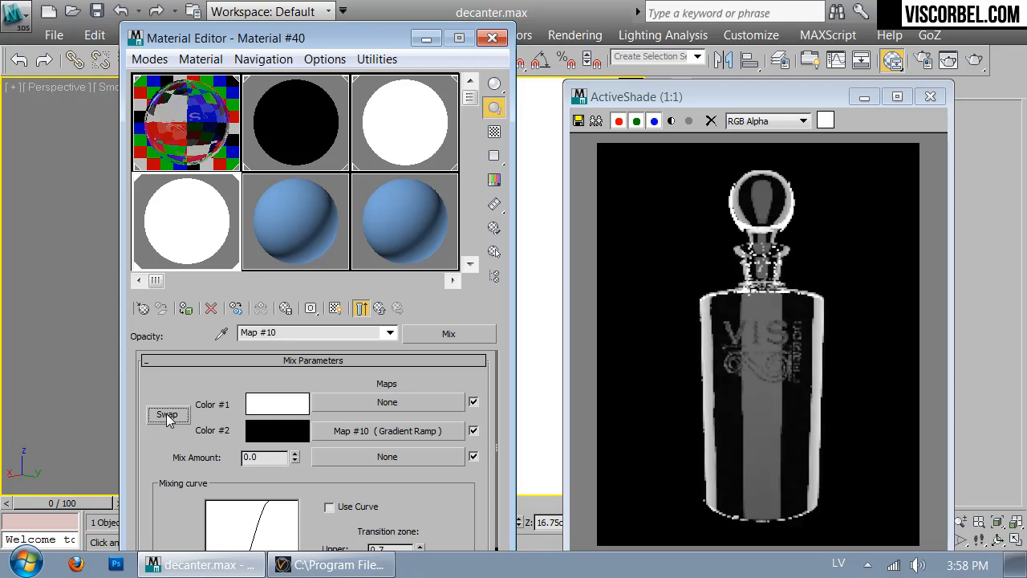
click(167, 414)
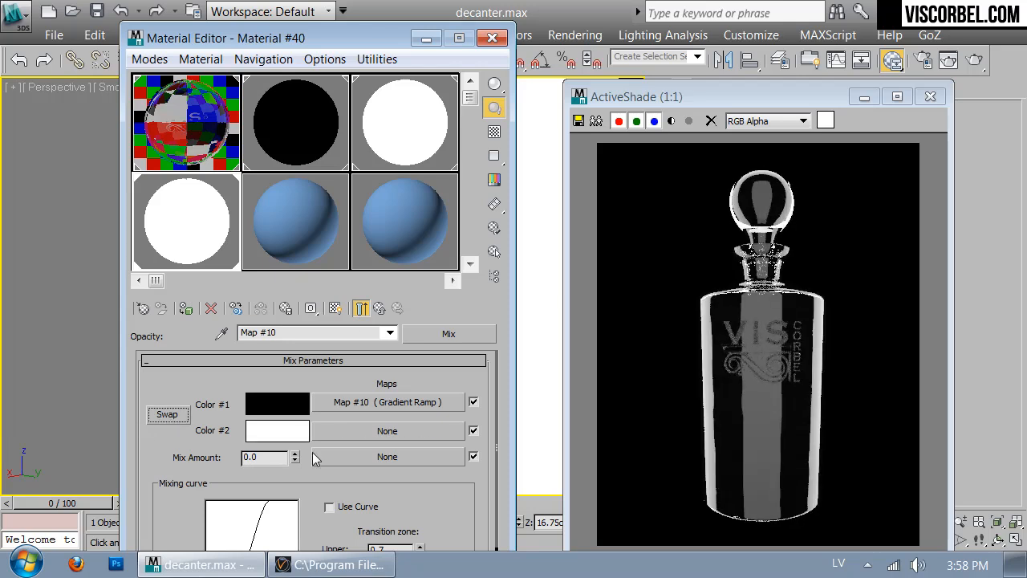
click(387, 431)
double_click(474, 272)
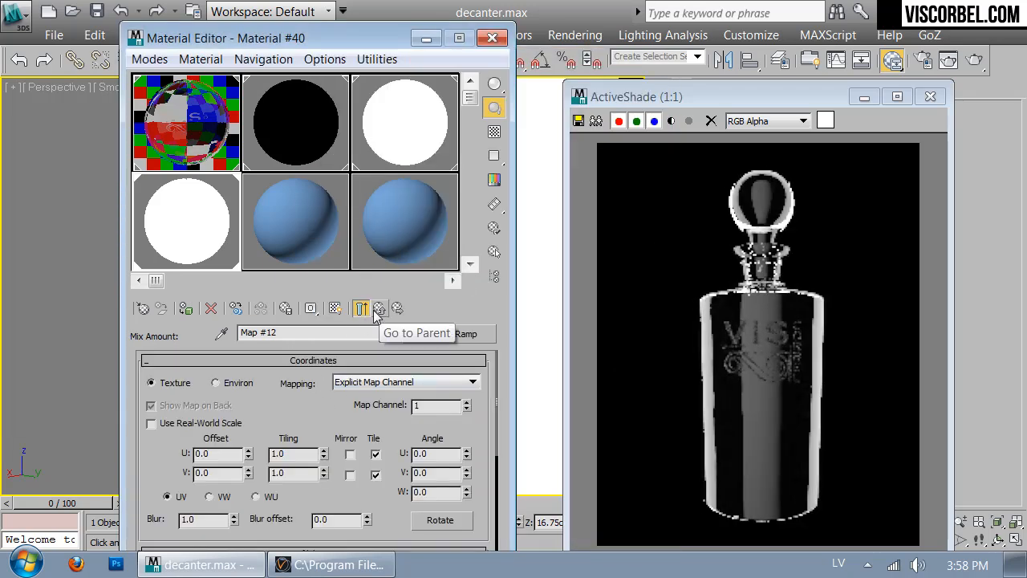
click(379, 310)
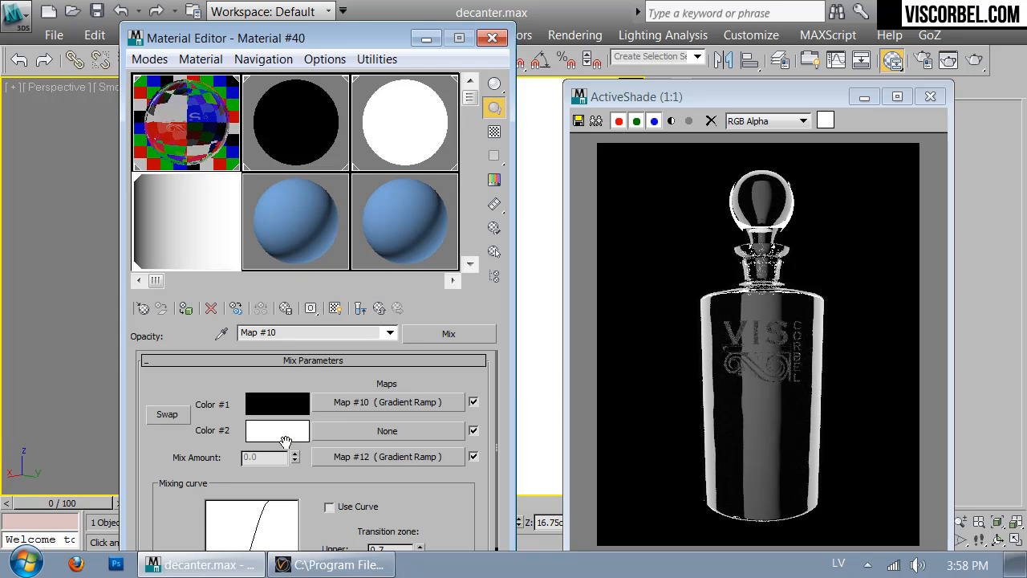
Set the gradient type of the Mix Amount's Gradient Ramp to Box
click(337, 457)
scroll(302, 363, down, 5)
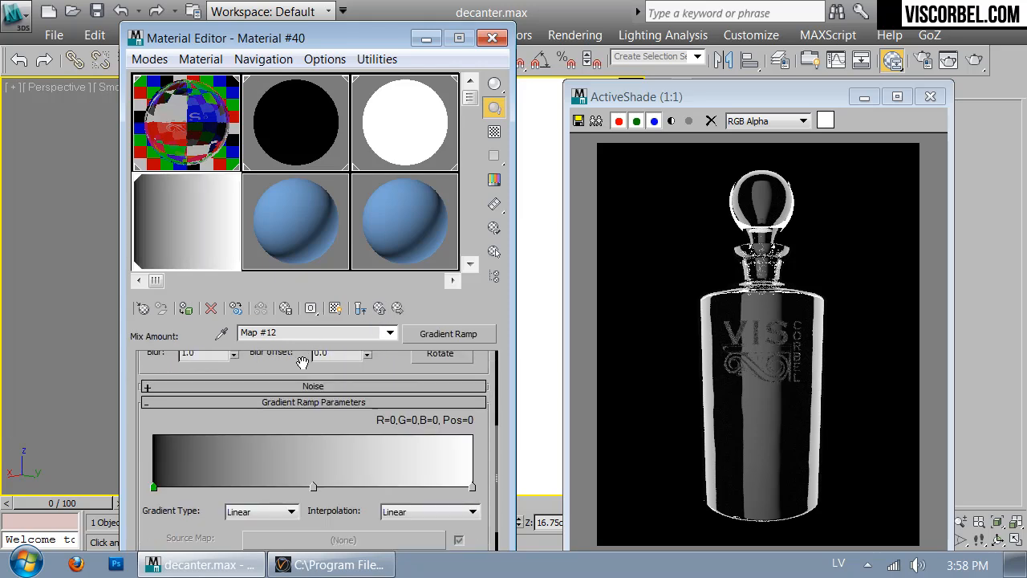
click(276, 514)
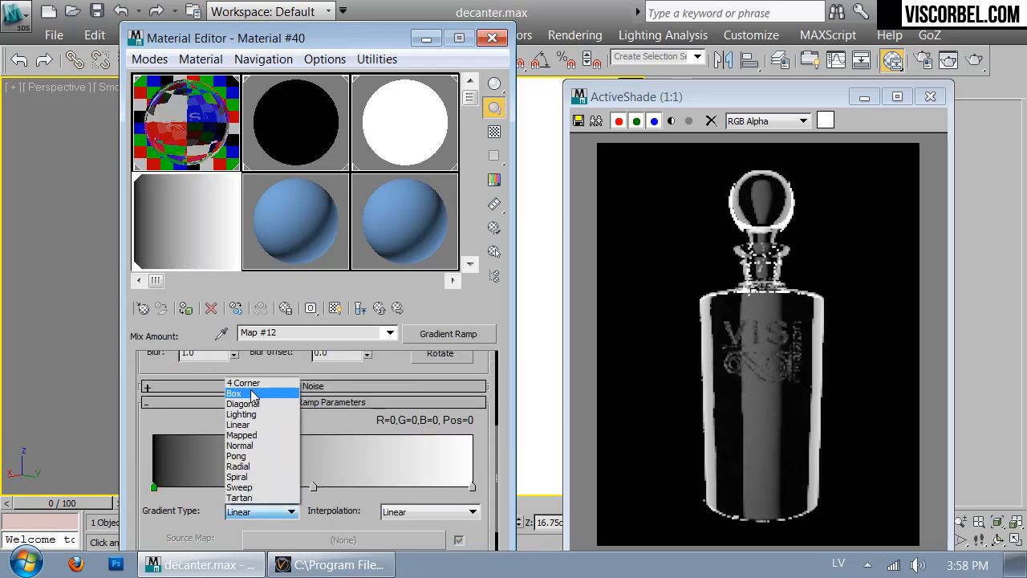
click(240, 393)
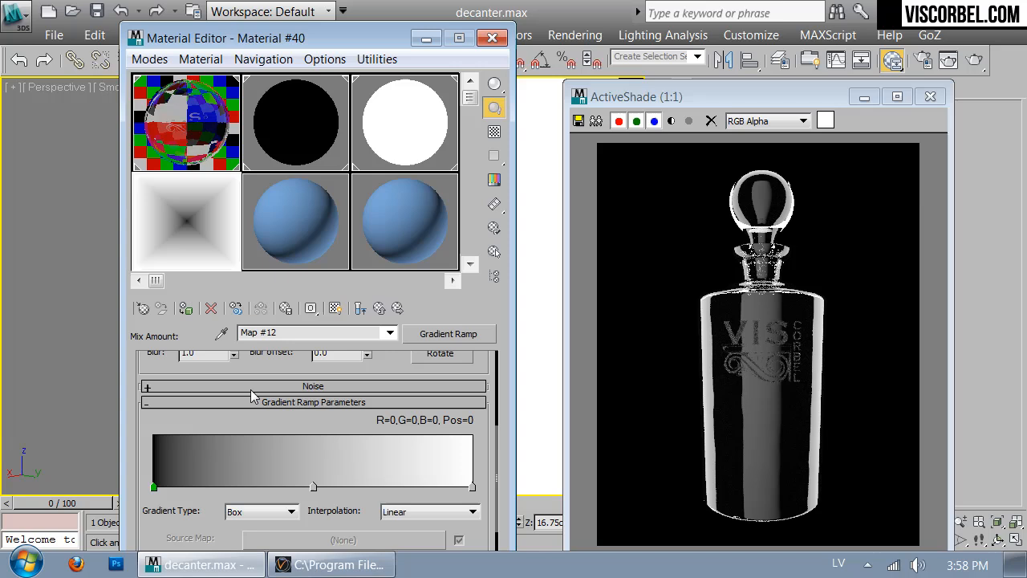
Set the start flag of the Mix Amount's Gradient Ramp to white (255) and its end flag to black
double_click(154, 487)
drag(596, 206, 762, 203)
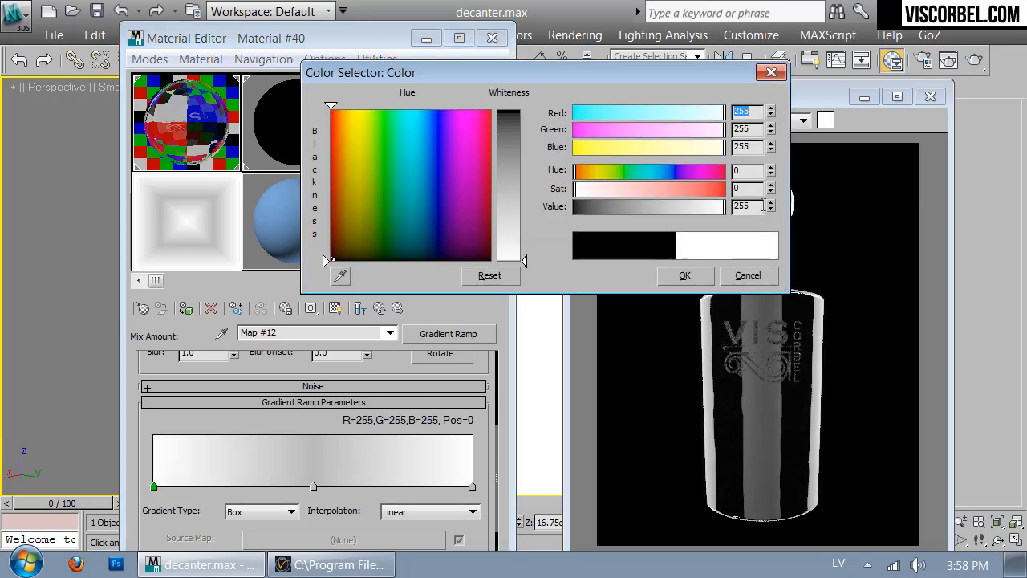
click(684, 275)
double_click(472, 487)
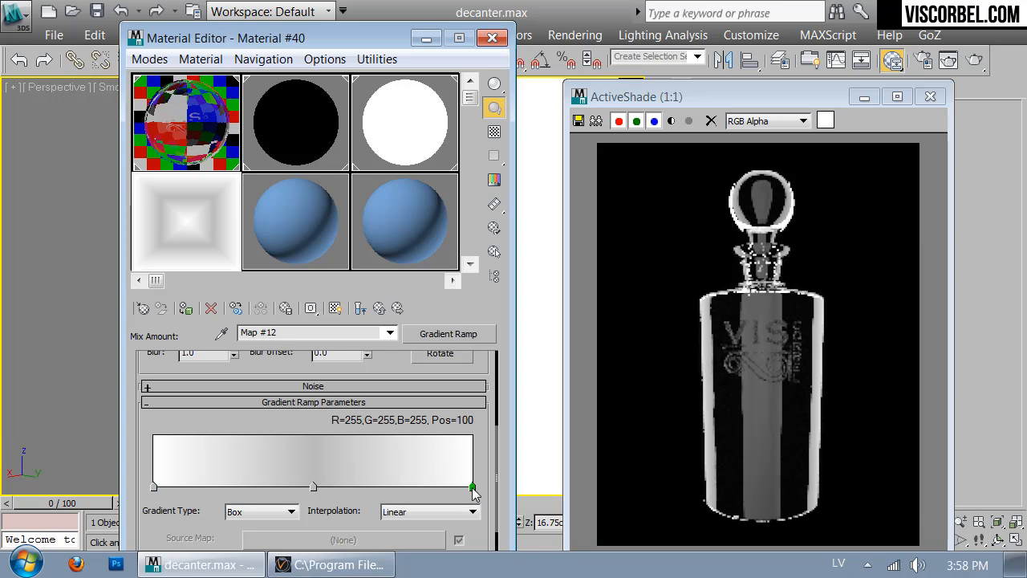
drag(617, 209, 573, 207)
click(685, 275)
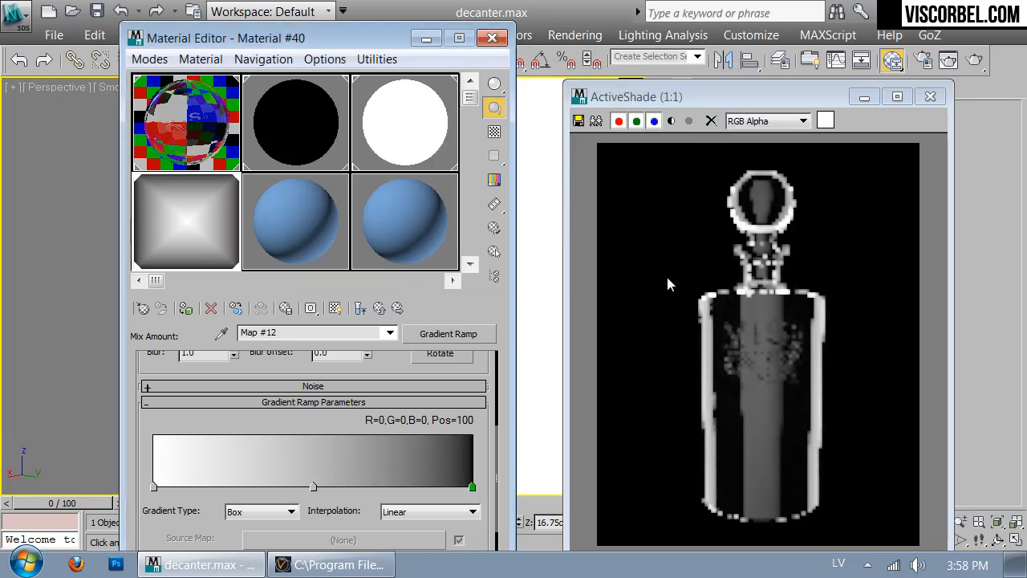
Move the middle flag of the Mix Amount's ramp to position 90 and set its colour value to 201
drag(318, 484, 440, 487)
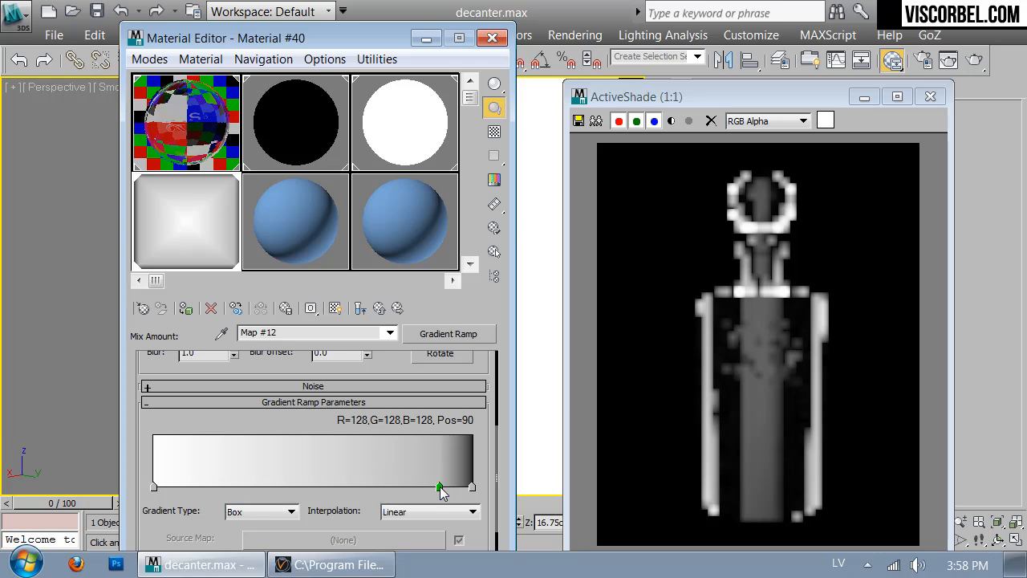
double_click(440, 486)
drag(676, 207, 693, 207)
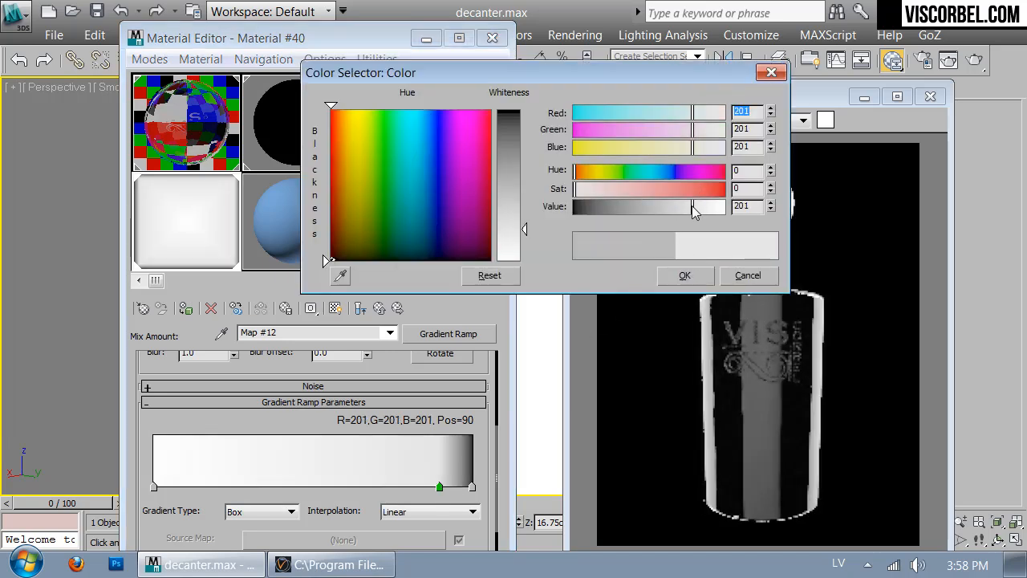
click(685, 275)
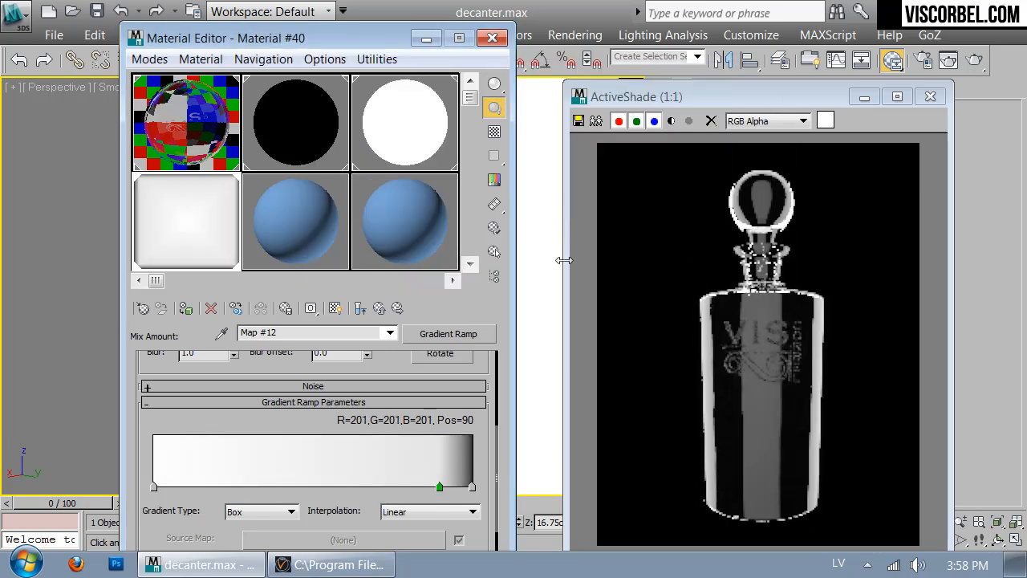
Swap the Mix map's two colours together with their sub-maps, and set Color #1 to black
click(379, 308)
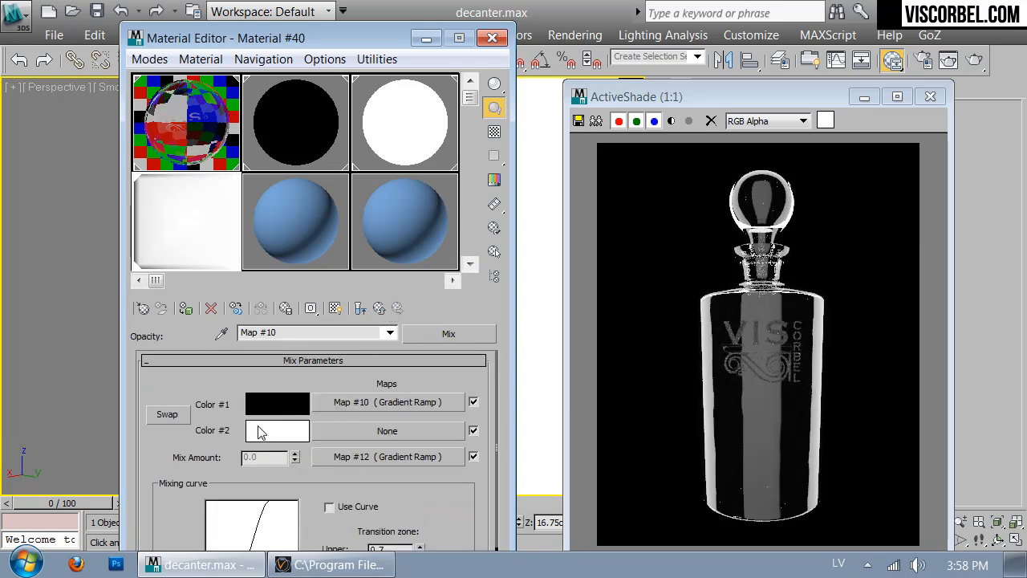
click(161, 417)
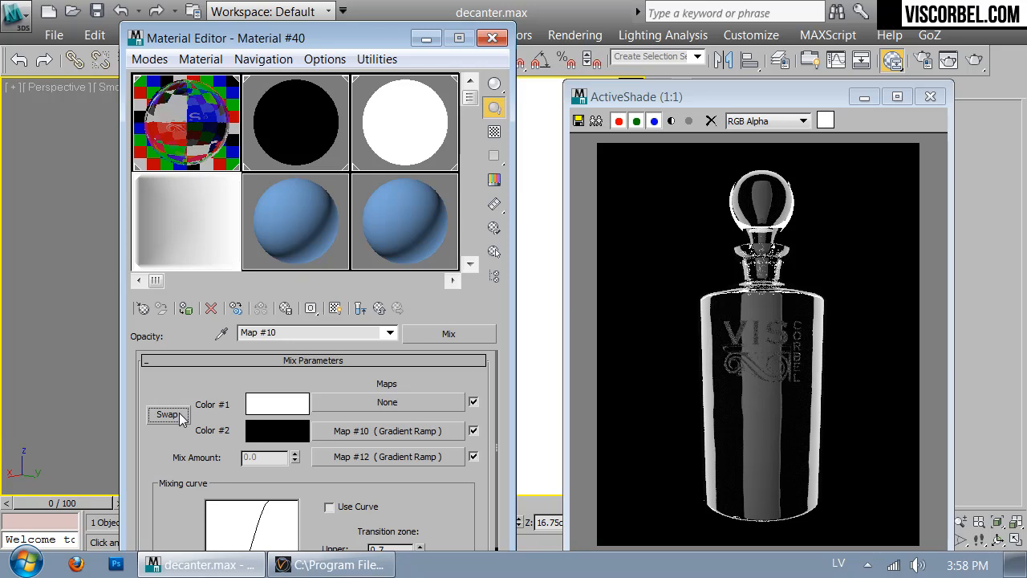
click(257, 408)
click(573, 206)
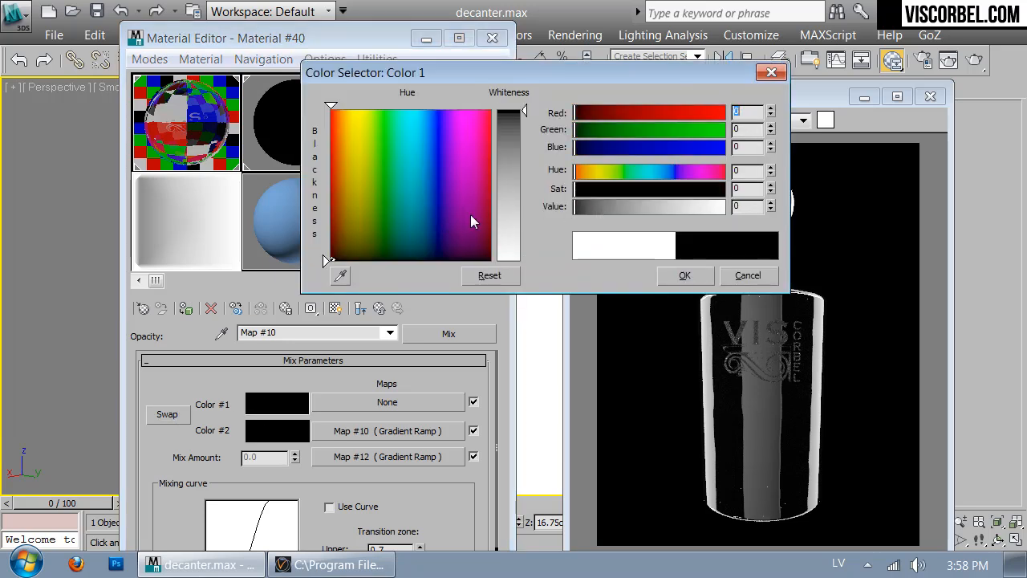
click(687, 276)
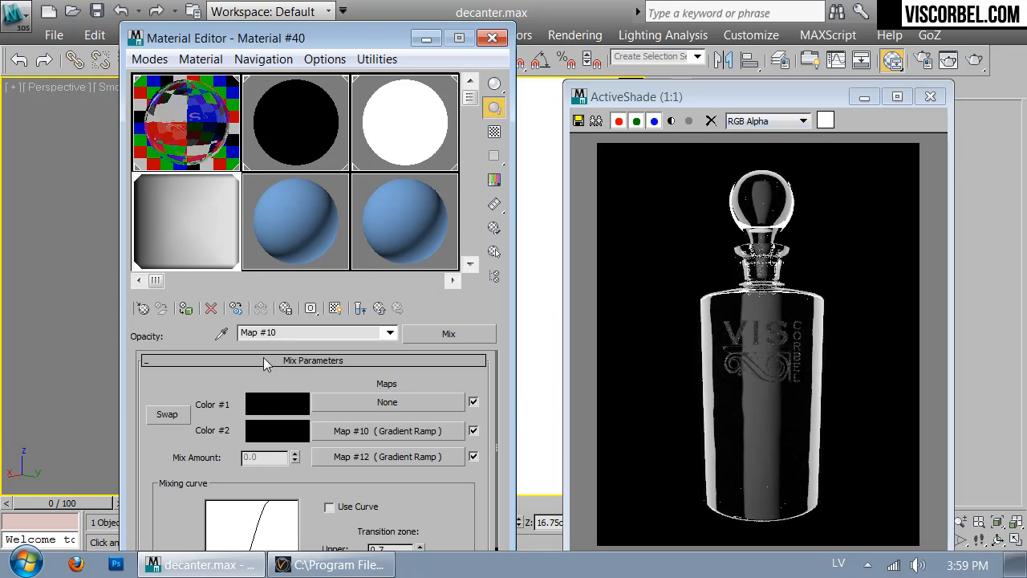
Shift the middle flag of the Mix Amount's Gradient Ramp back to roughly three quarters of the way toward the black end
click(365, 457)
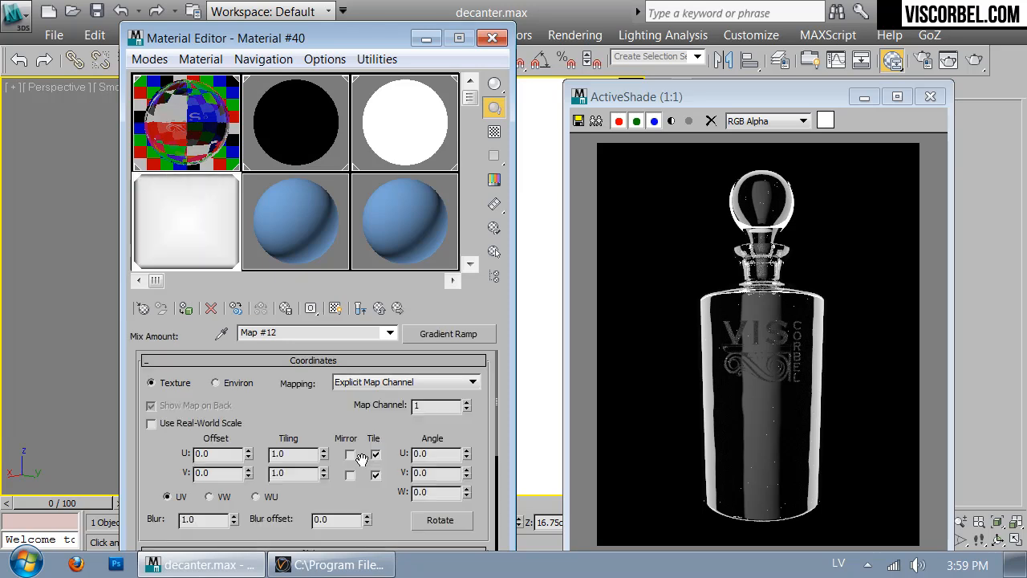
scroll(372, 489, down, 5)
click(431, 407)
drag(431, 407, 333, 408)
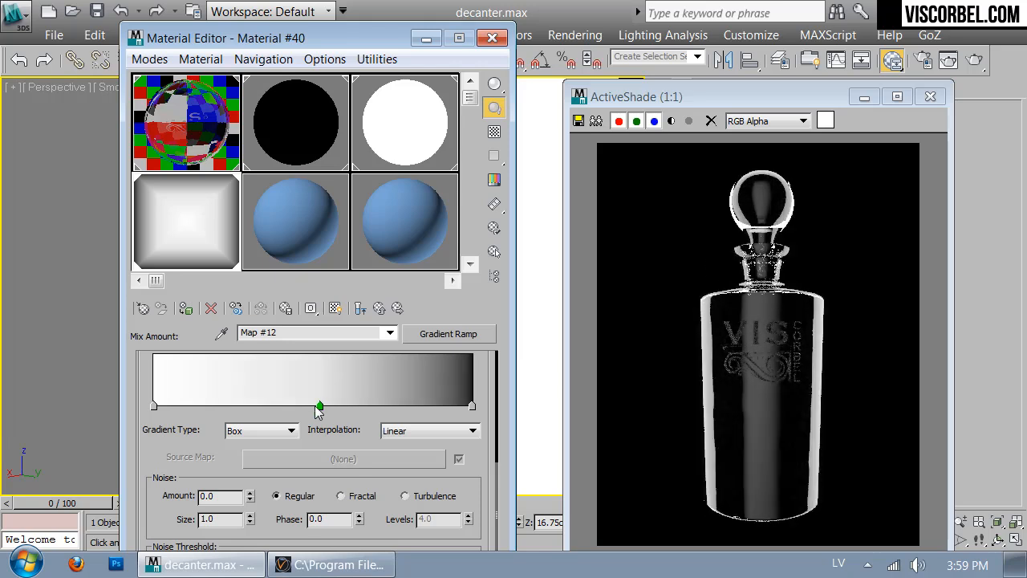
drag(327, 406, 203, 406)
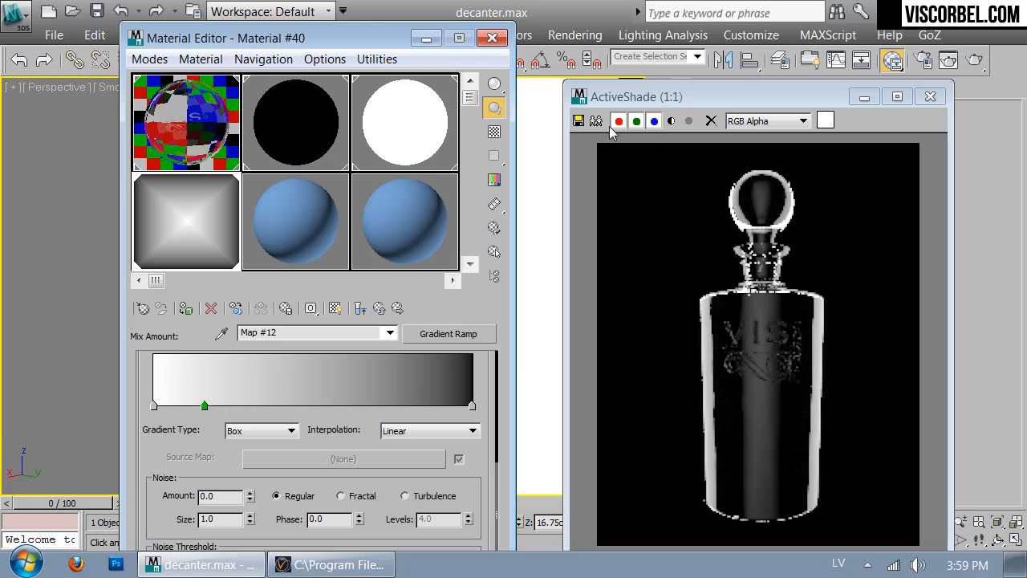
drag(205, 405, 386, 405)
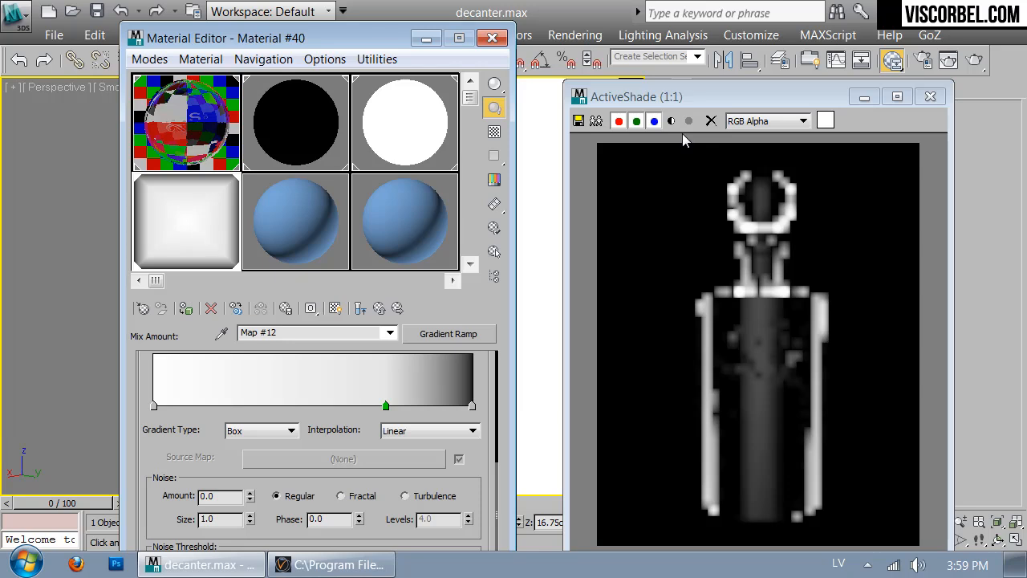
Examine the Mix map's combined gradient in an enlarged sample preview, and close the material windows
click(380, 309)
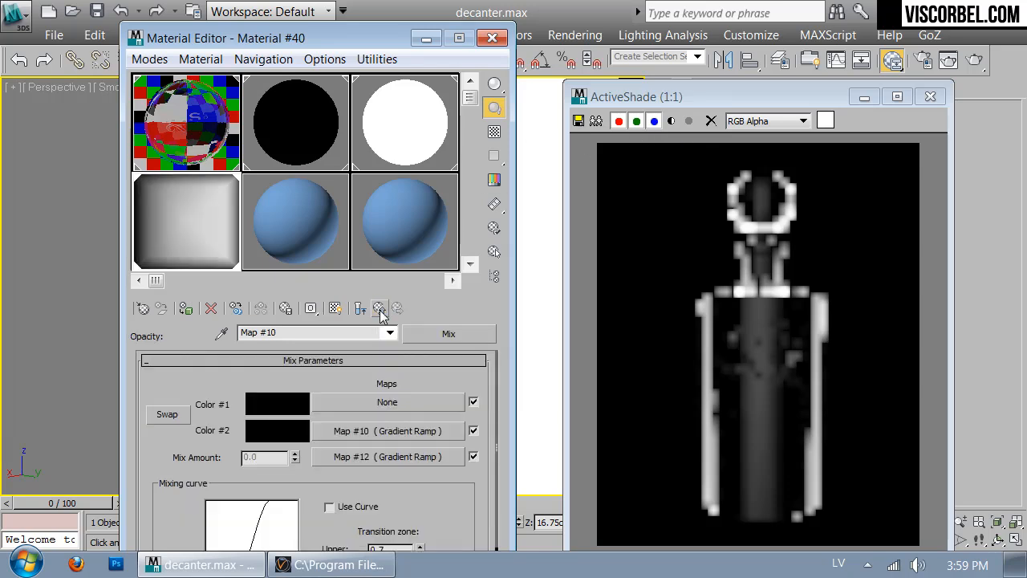
click(361, 310)
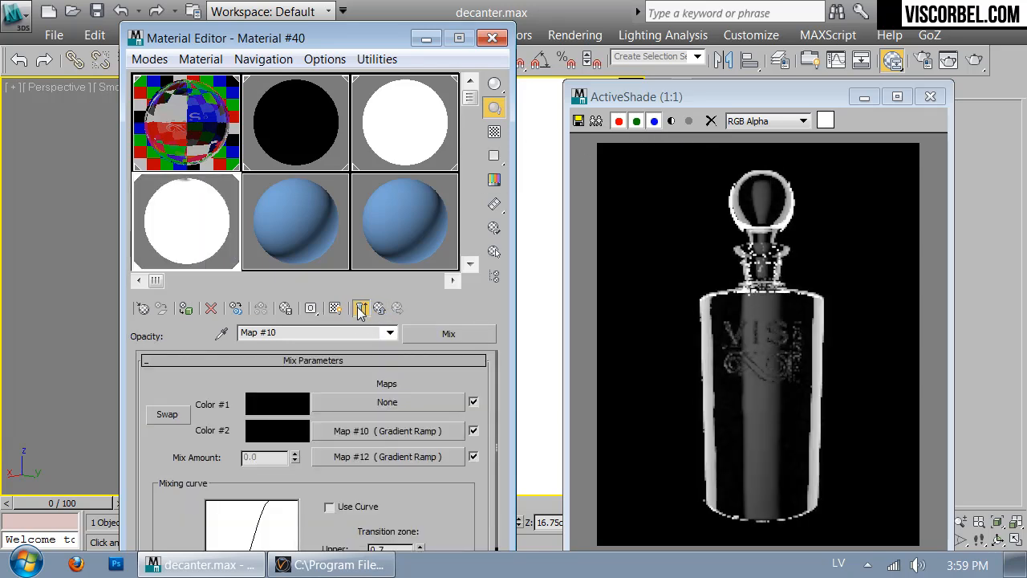
click(361, 310)
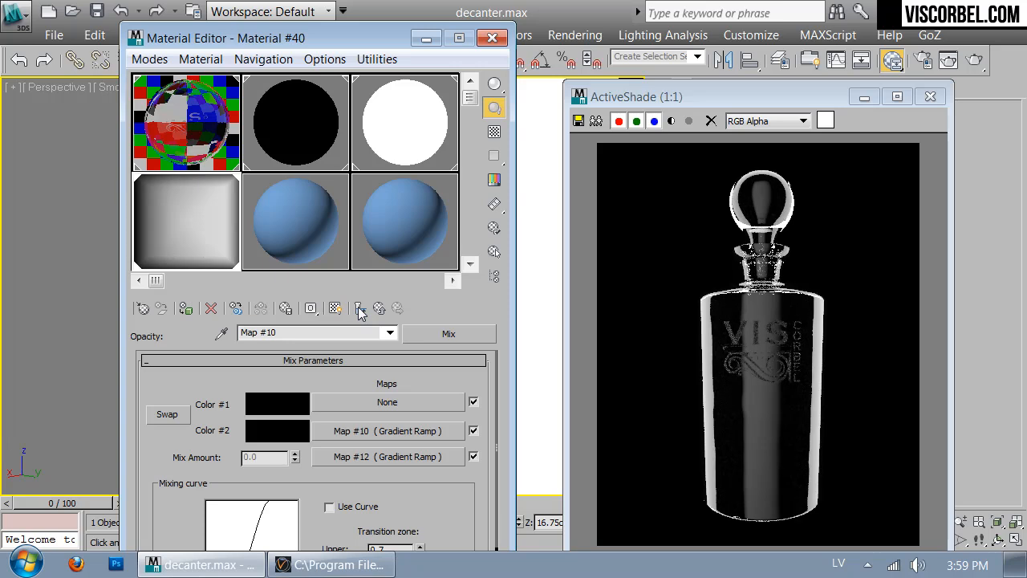
double_click(212, 218)
drag(792, 277, 475, 168)
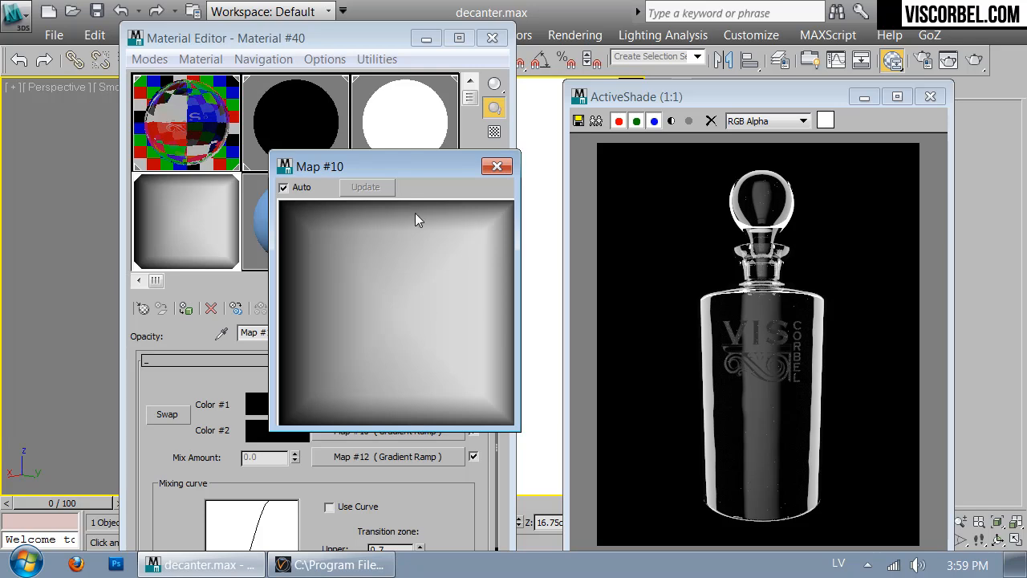
click(498, 168)
click(492, 38)
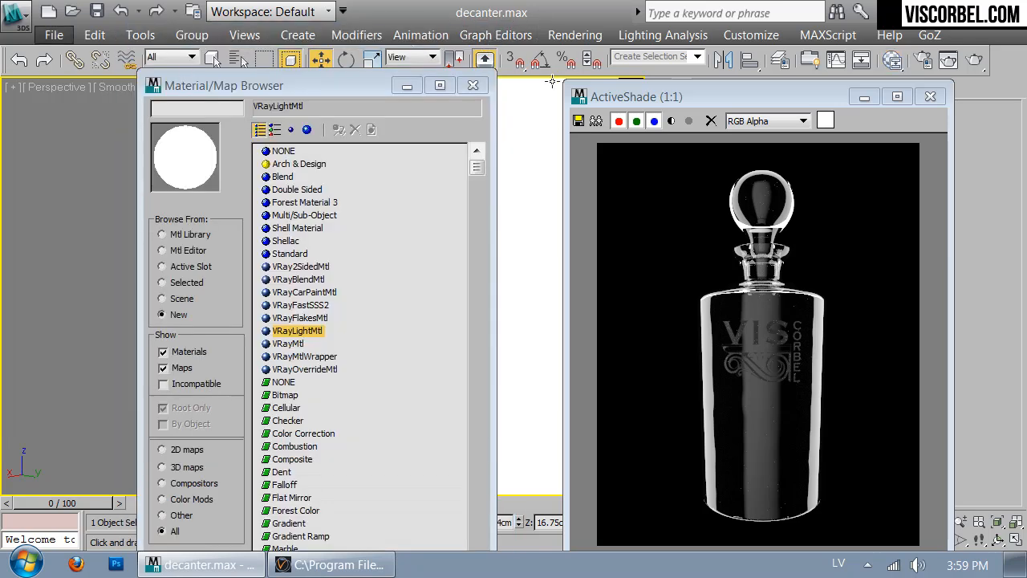
click(480, 87)
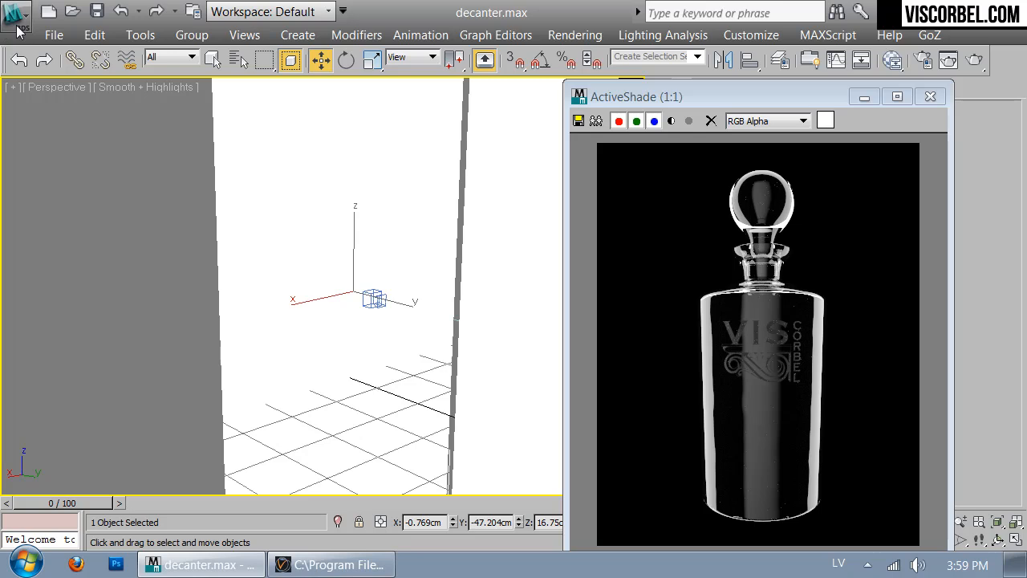
Save the scene as Glass_on_black in the Scenes folder of Studio_lighting
click(16, 17)
click(153, 214)
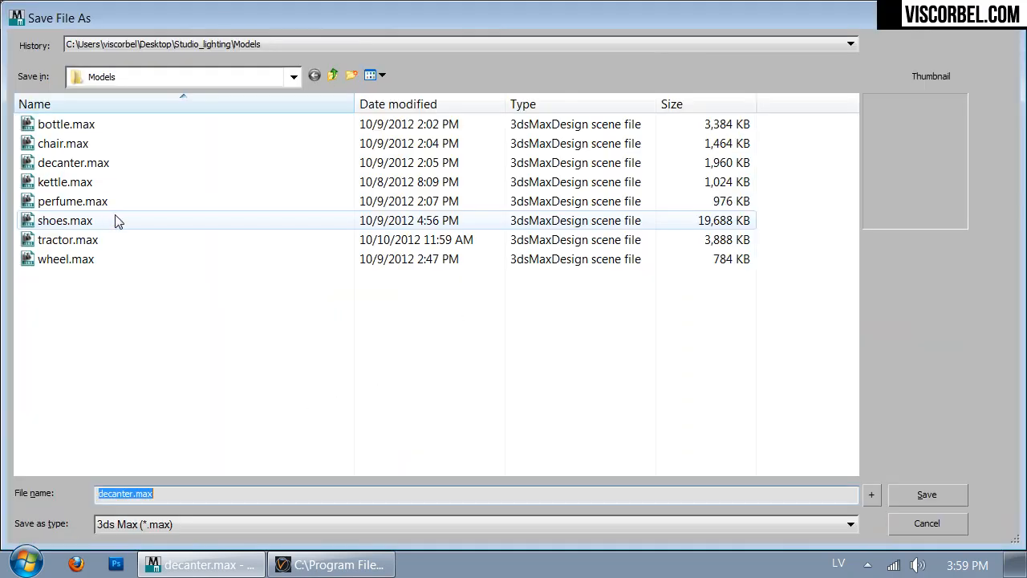
click(333, 75)
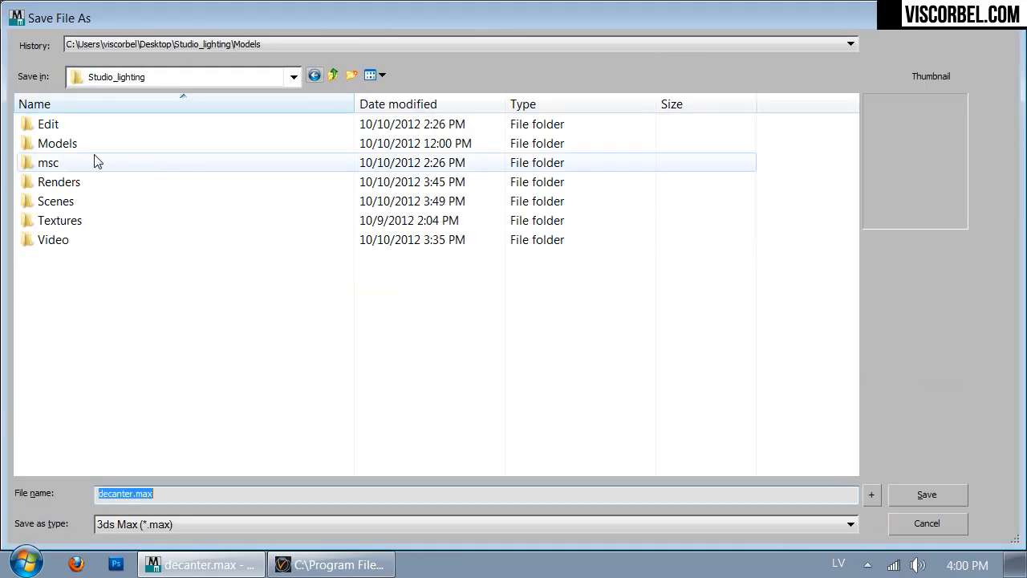
double_click(65, 205)
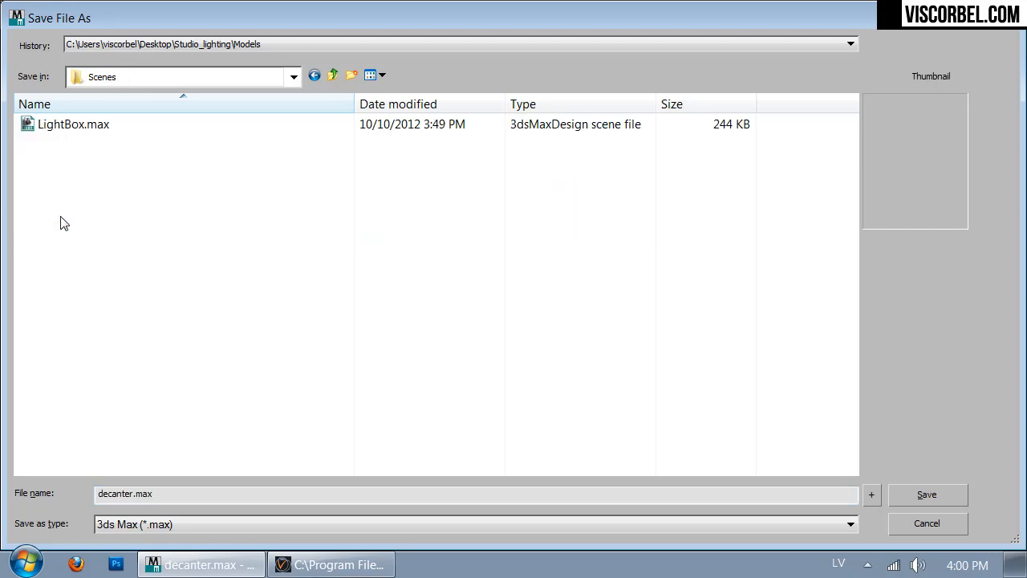
double_click(155, 498)
text(Glass_on_black)
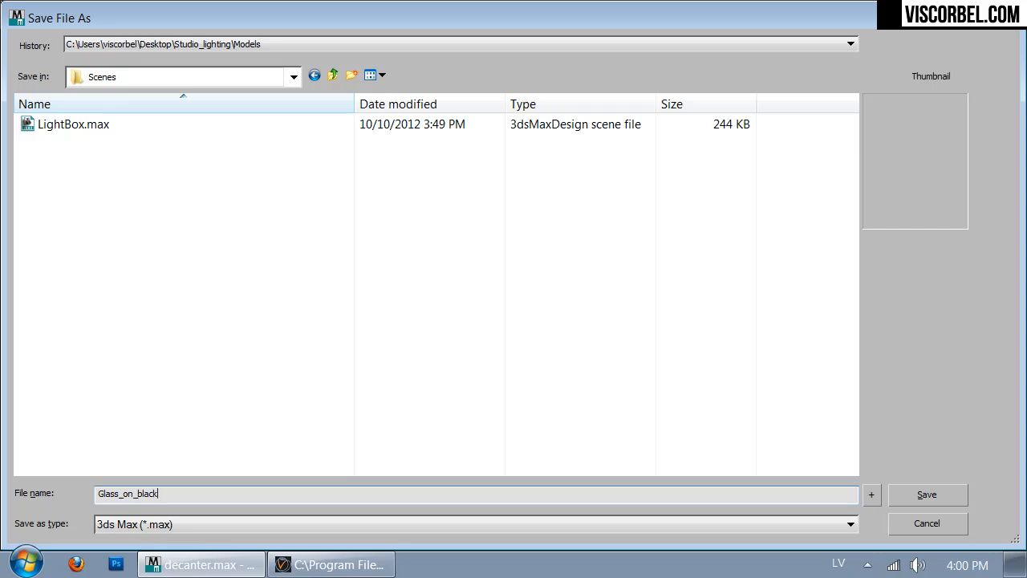
key(Return)
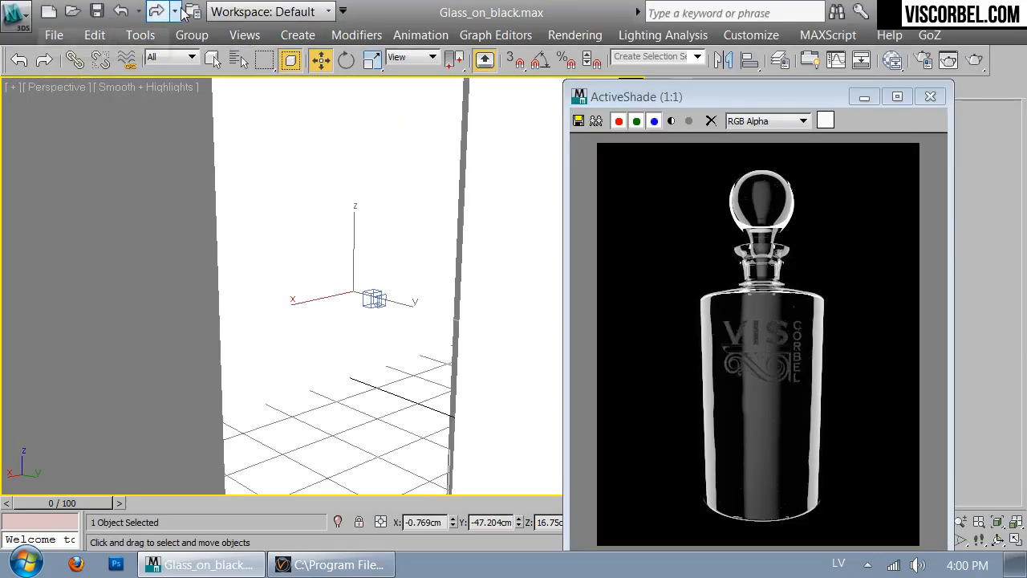
Move the ActiveShade window clear of the modify settings, and select the white box light around the decanter in the perspective view
click(769, 102)
drag(769, 102, 676, 55)
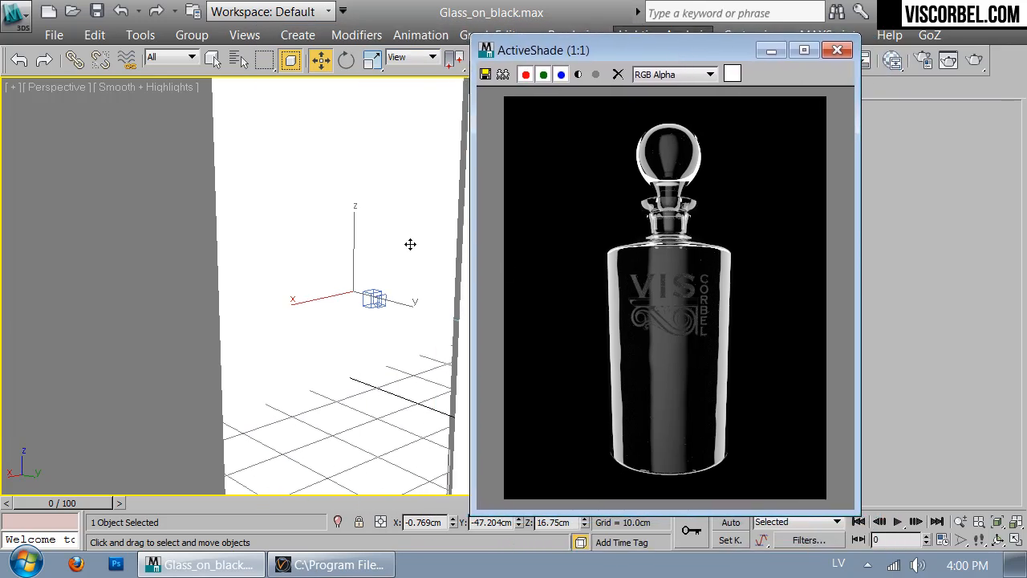
key(f)
scroll(382, 257, down, 1)
scroll(390, 270, up, 1)
click(446, 350)
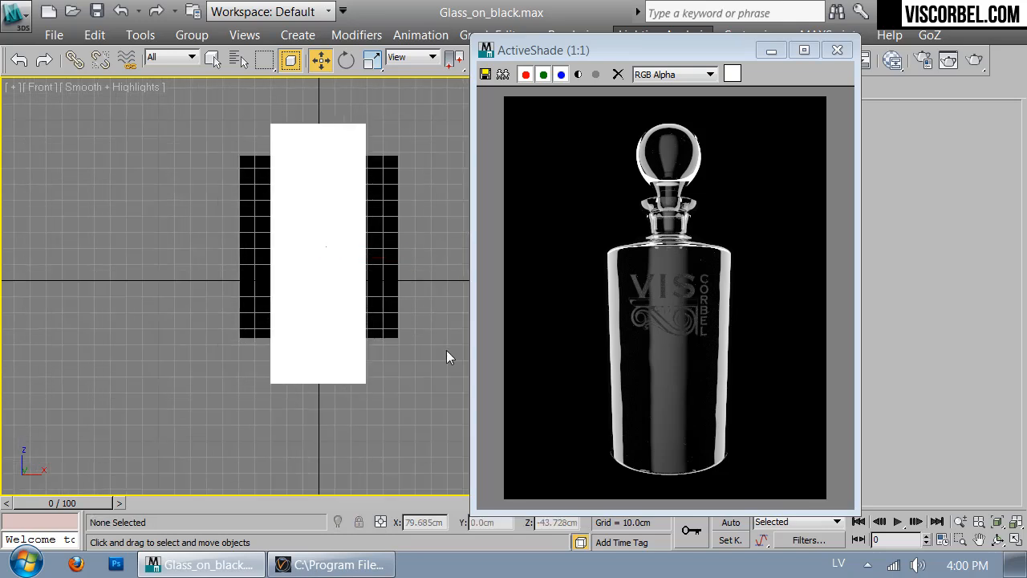
click(385, 244)
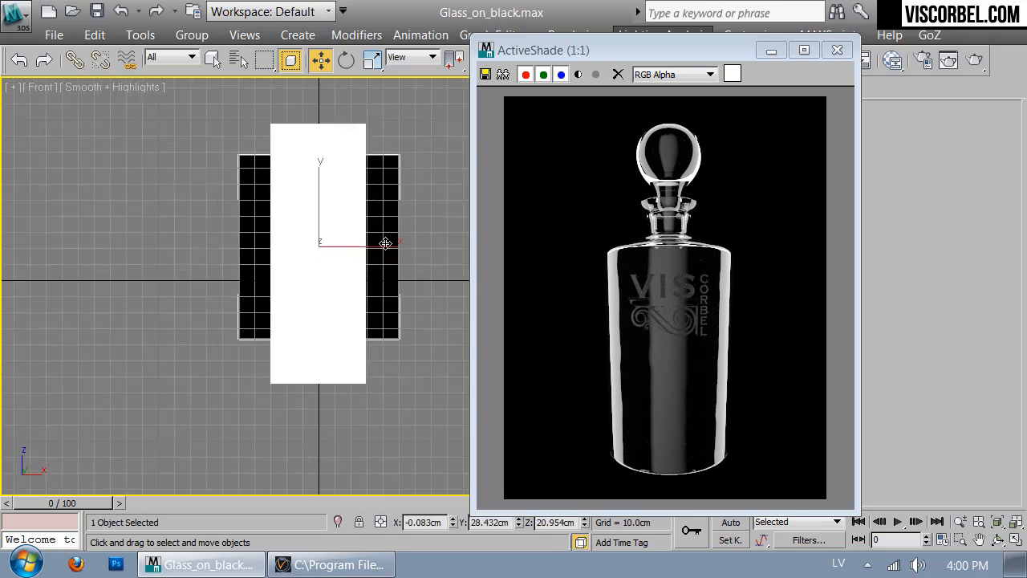
key(p)
alt+middle_drag(427, 292, 372, 298)
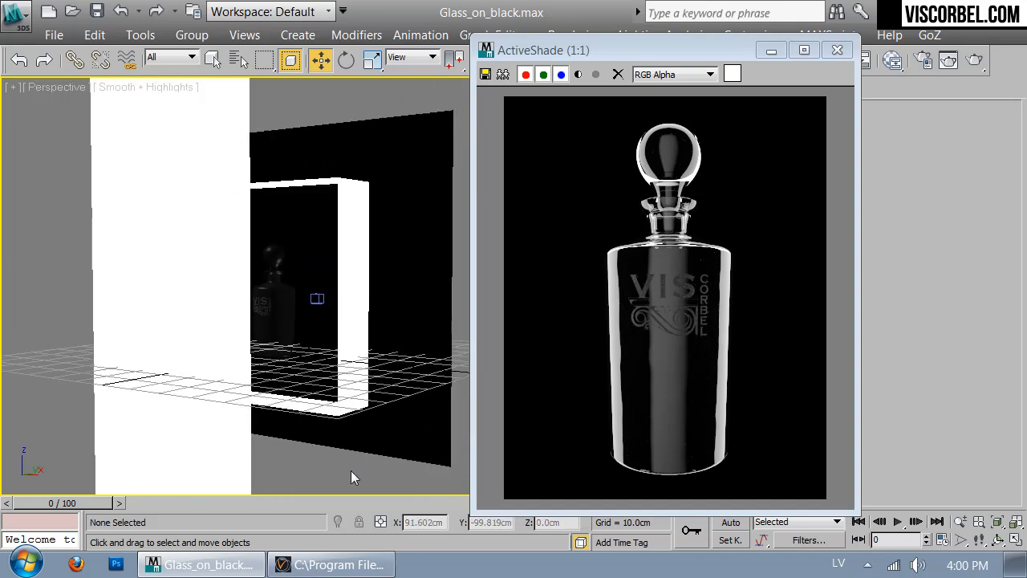
click(348, 411)
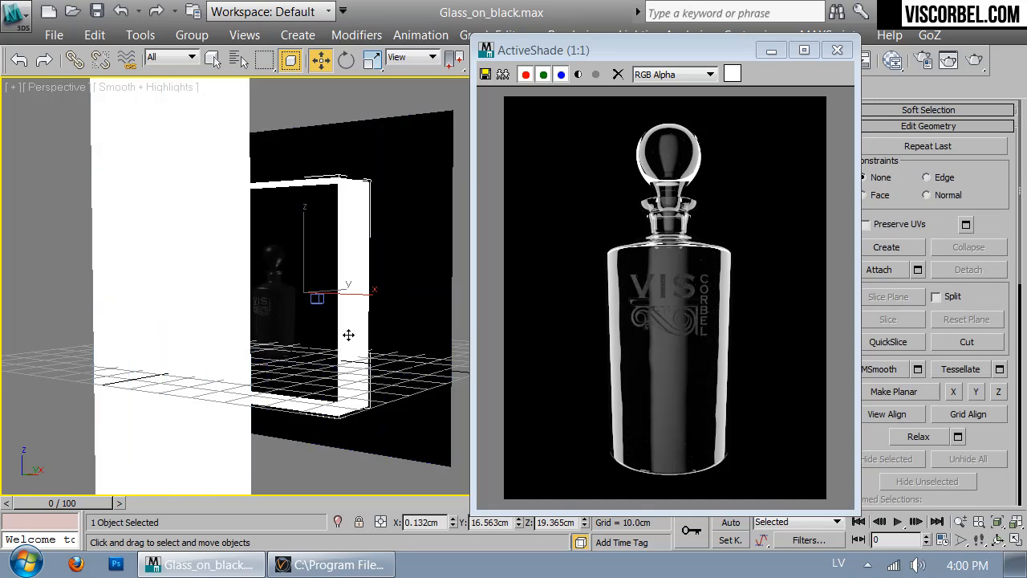
Enable Multiply color by opacity on the box light's VRayLightMtl, and assign a Gradient Ramp as its opacity map
key(m)
click(419, 131)
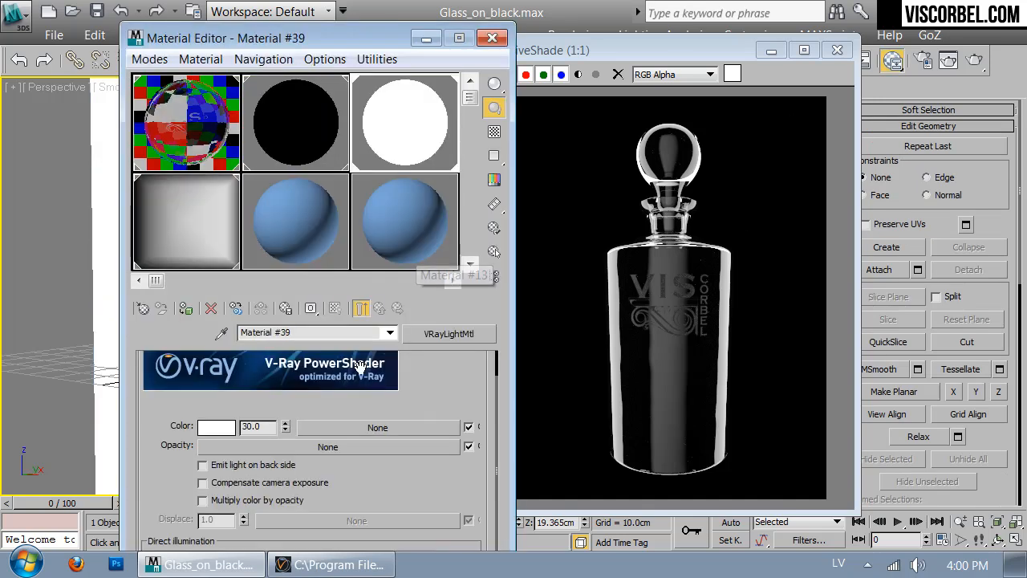
click(281, 501)
click(305, 448)
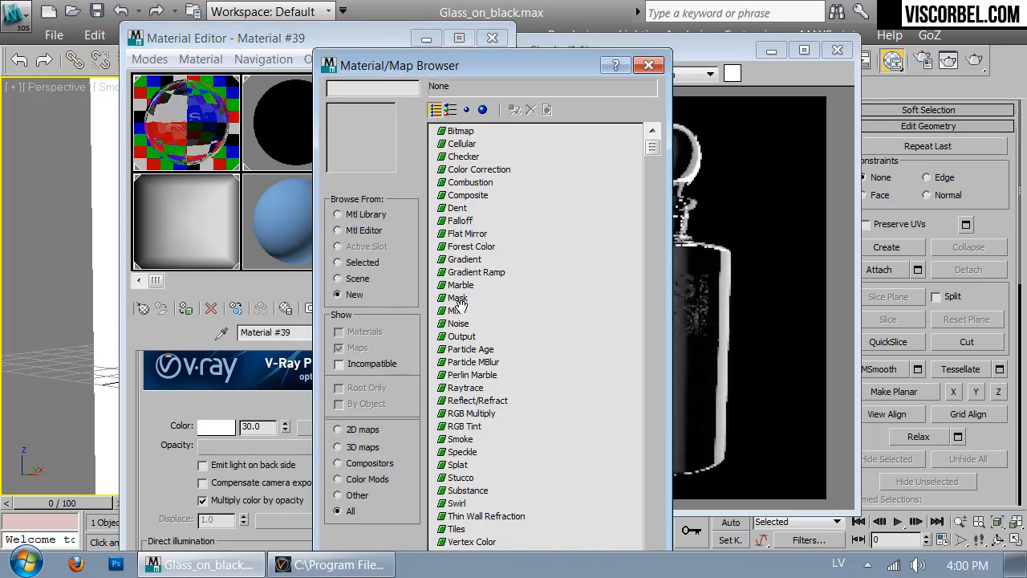
click(466, 274)
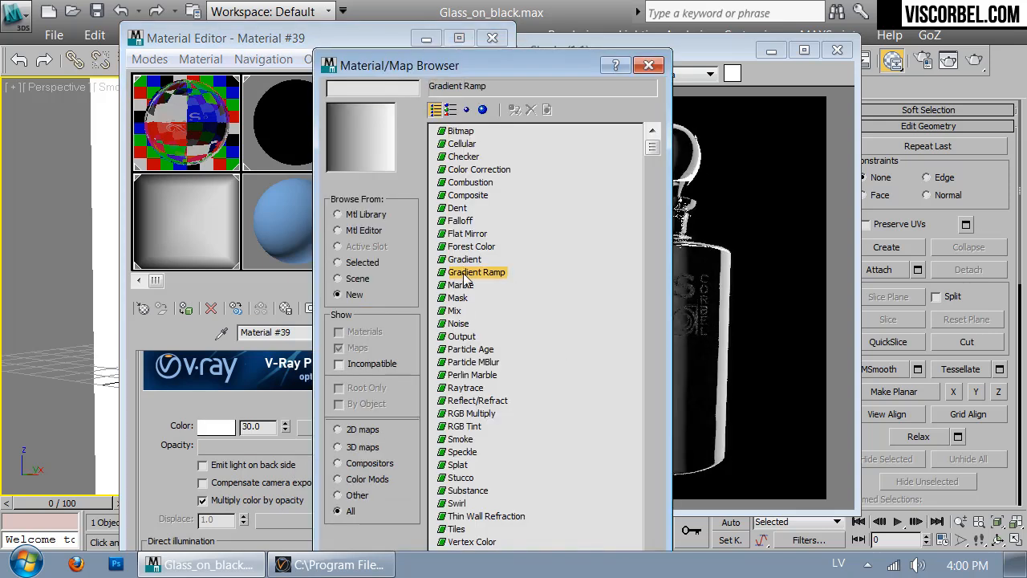
double_click(466, 274)
Set the opacity Gradient Ramp's middle flag to white and its end flag to black
drag(332, 497, 335, 296)
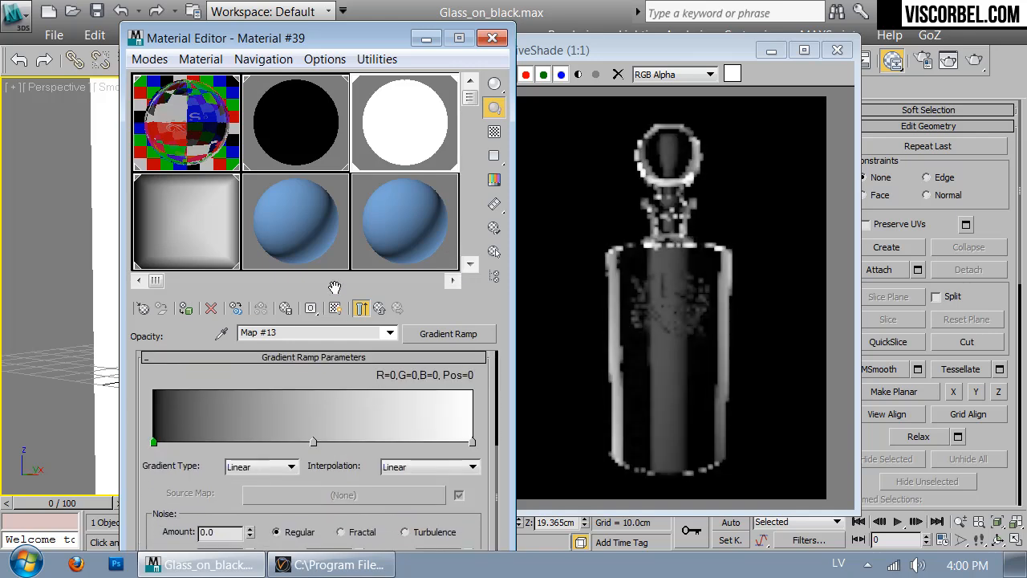
double_click(314, 430)
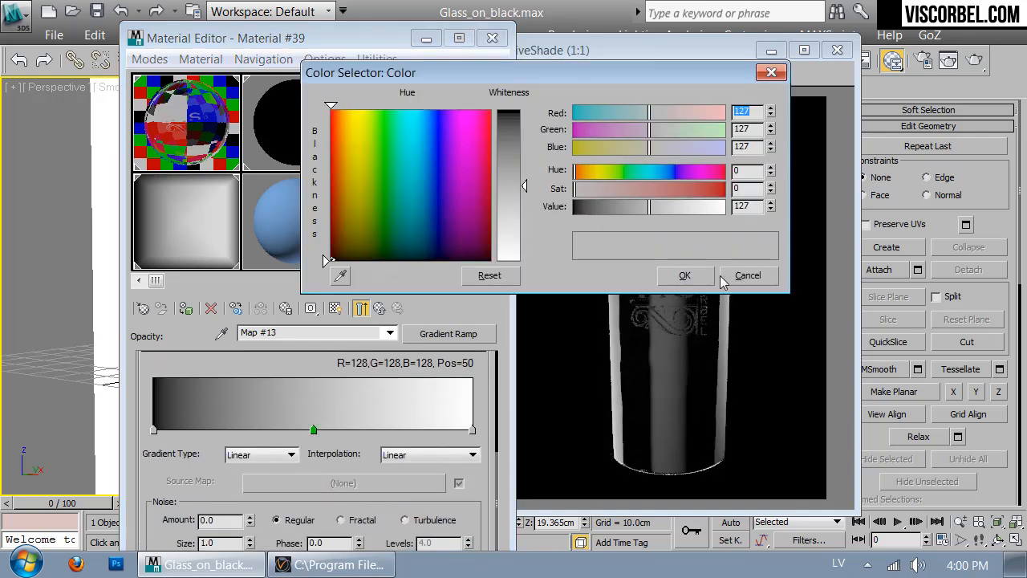
drag(681, 205, 726, 207)
click(686, 274)
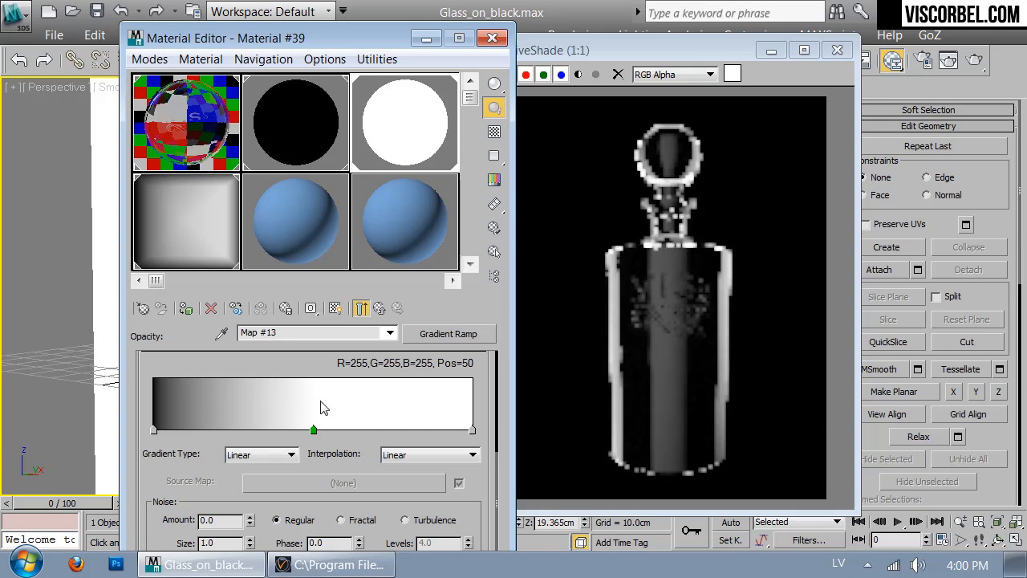
double_click(472, 430)
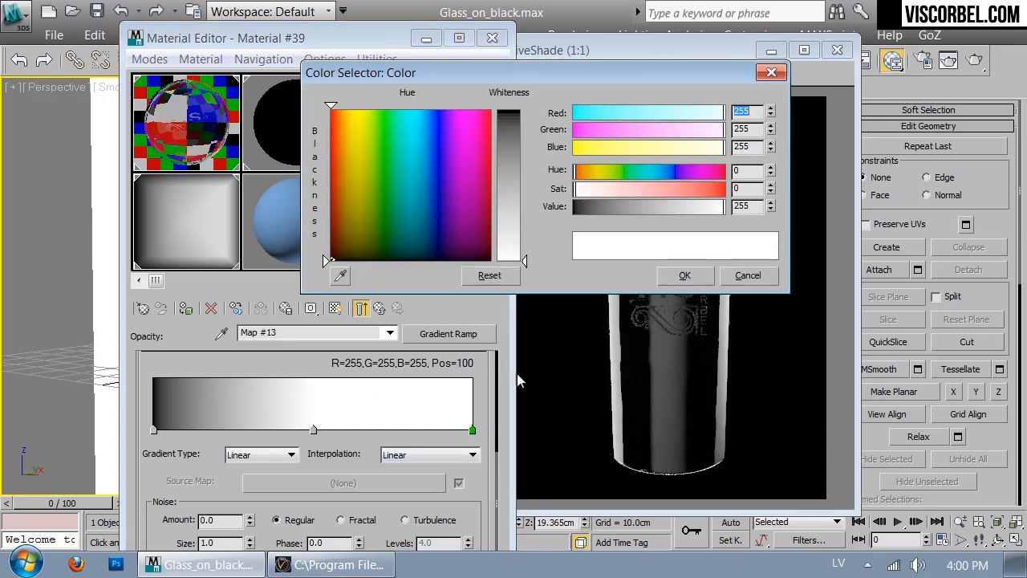
drag(611, 212, 490, 211)
click(686, 275)
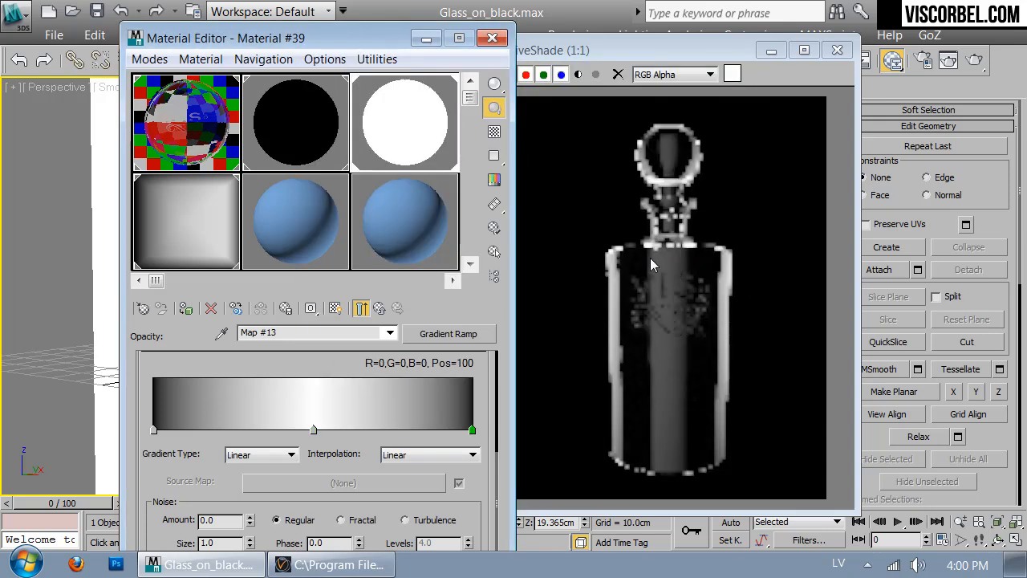
Show the Gradient Ramp on the box light in the viewport and set its W angle to 90
drag(368, 43, 768, 115)
alt+middle_drag(394, 211, 367, 236)
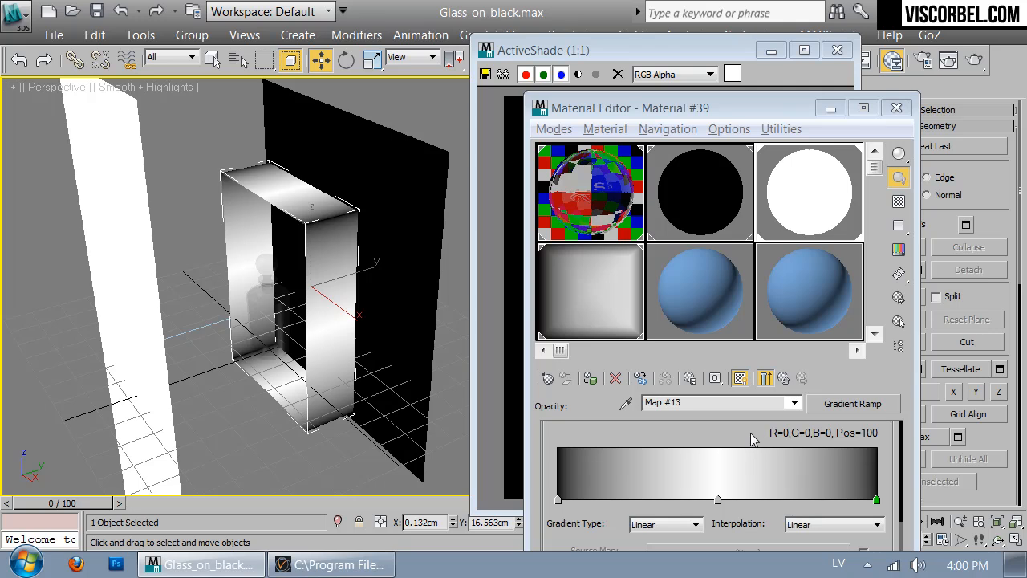
scroll(880, 516, up, 5)
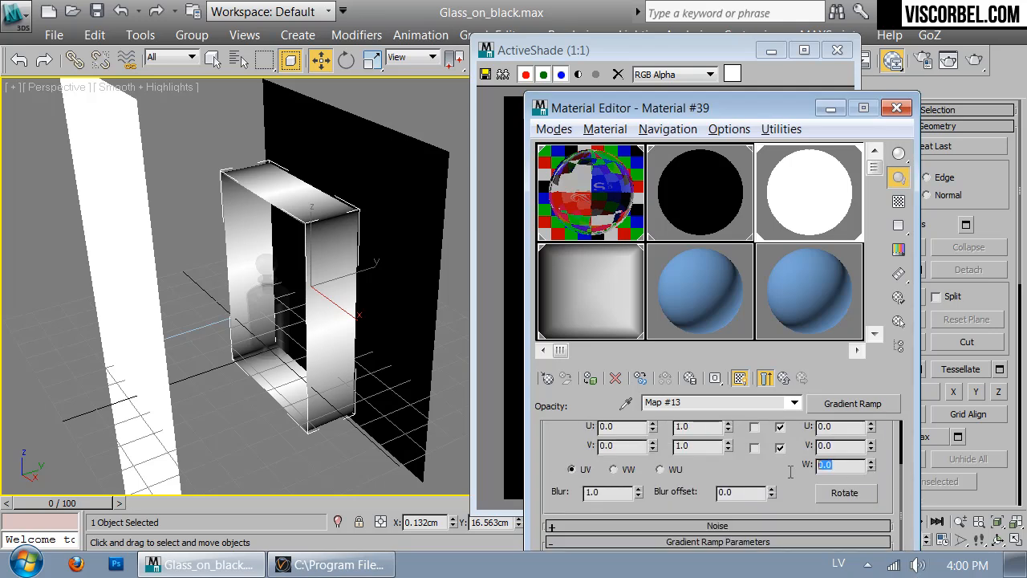
key(Return)
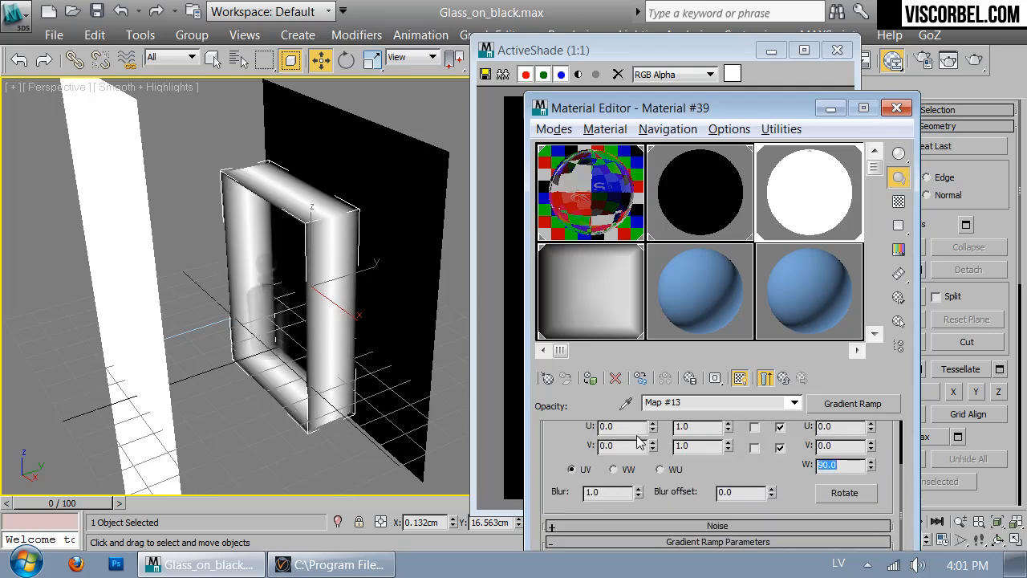
alt+middle_drag(370, 228, 358, 268)
alt+middle_drag(308, 433, 322, 265)
Widen the ramp's white band by placing one white flag at position 26 and the other at position 84
drag(748, 110, 330, 67)
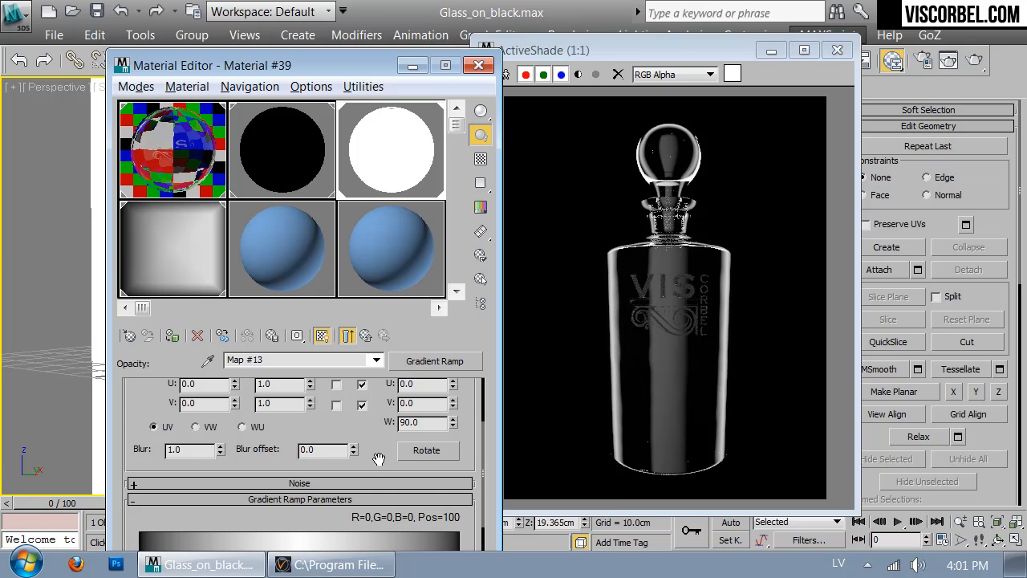
scroll(378, 459, down, 3)
drag(298, 457, 437, 459)
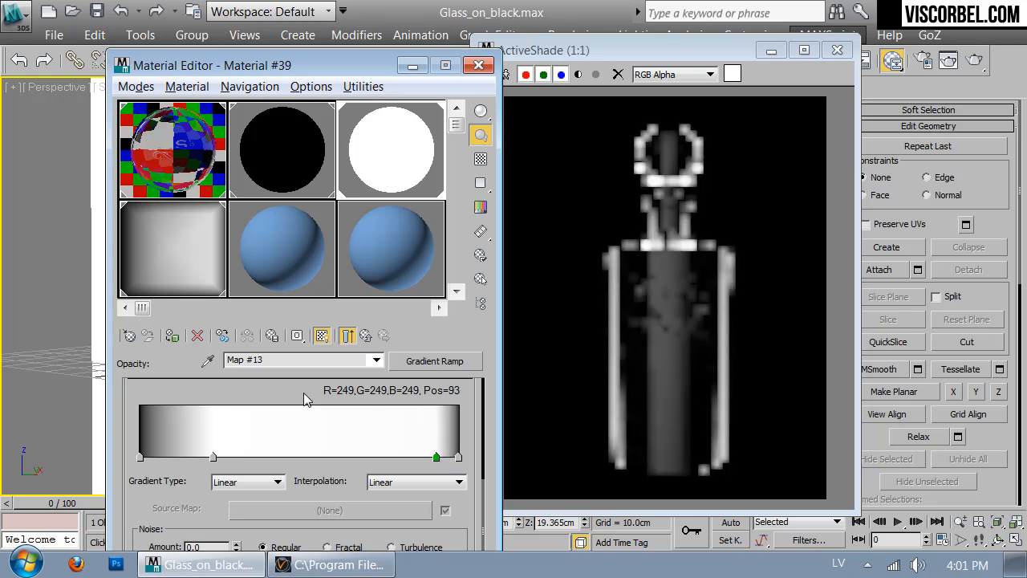
drag(213, 457, 185, 457)
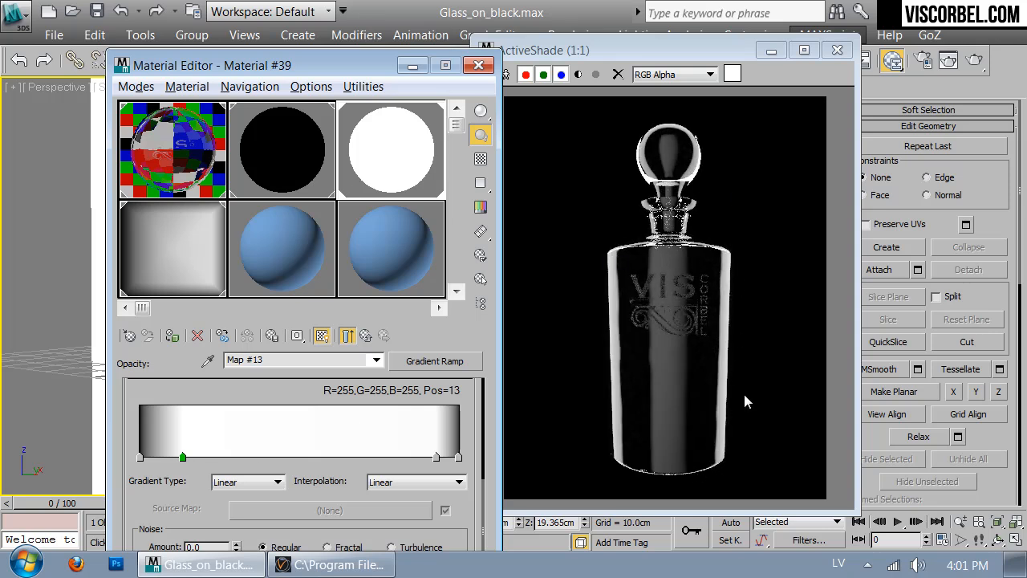
drag(184, 457, 223, 457)
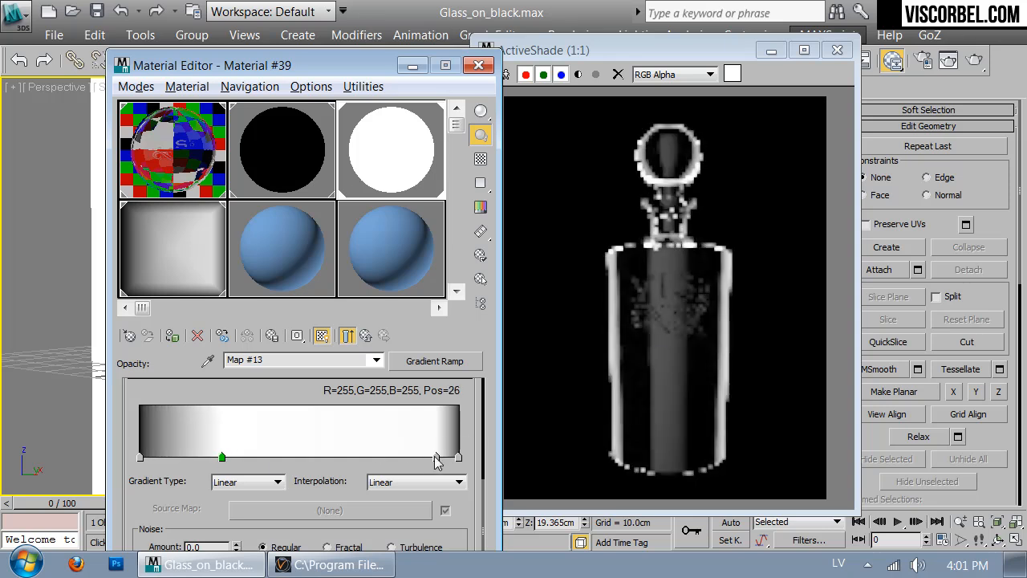
click(407, 457)
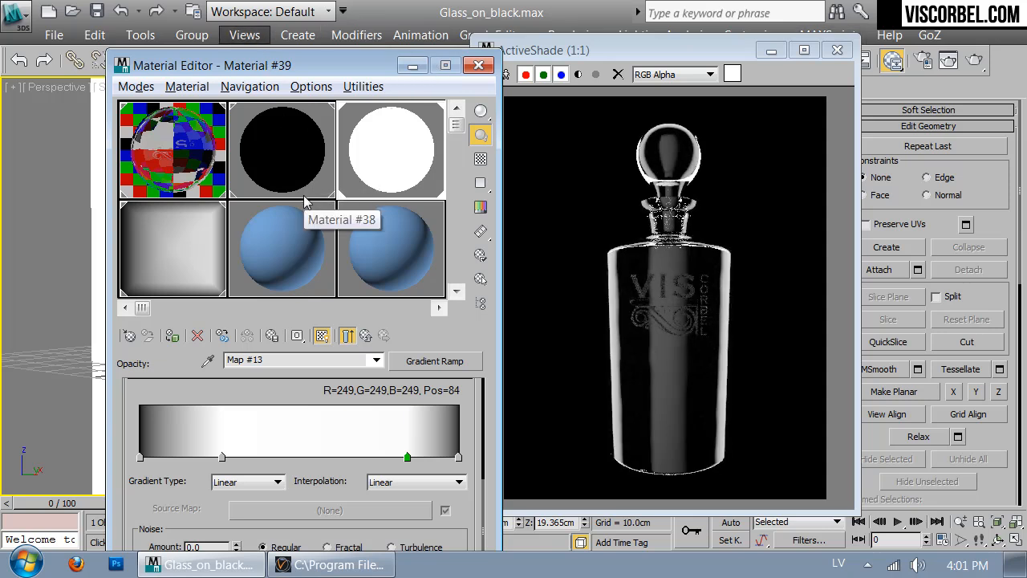
Scale the box light deeper along its Y axis and shift it toward the black backdrop, to about Y 22.7 cm
click(479, 65)
alt+middle_drag(221, 292, 316, 236)
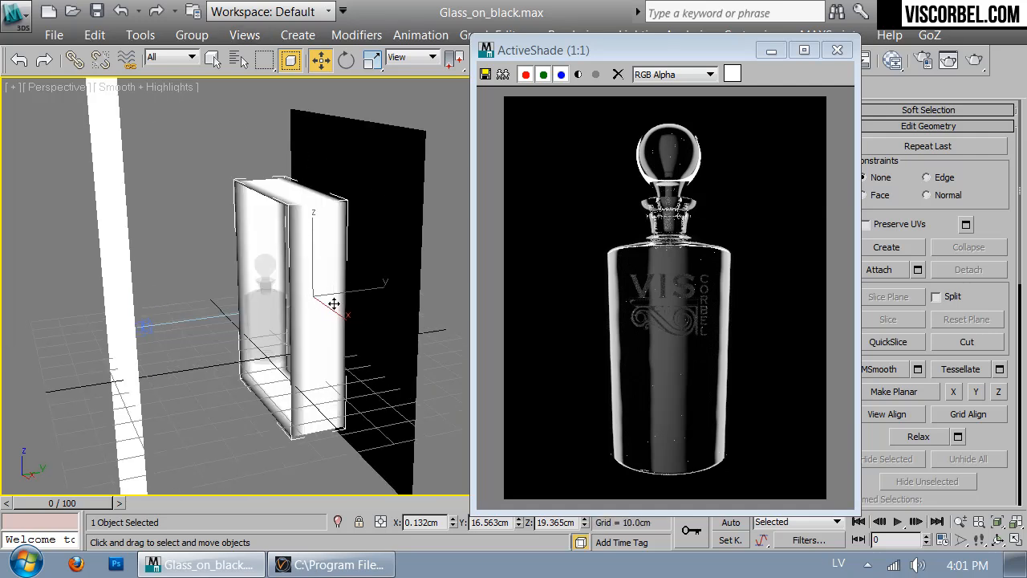
key(r)
drag(252, 305, 221, 308)
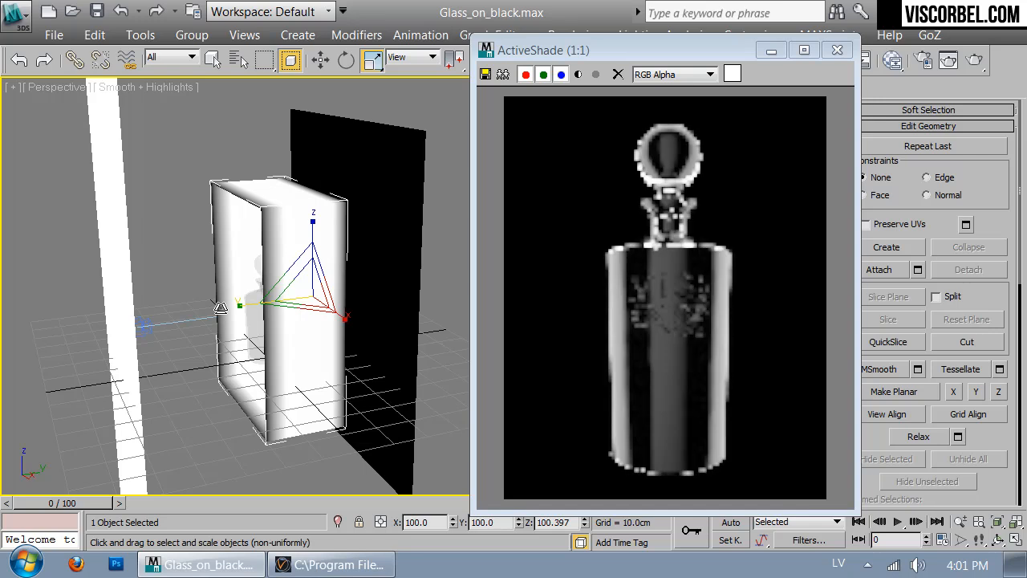
key(w)
drag(358, 295, 374, 289)
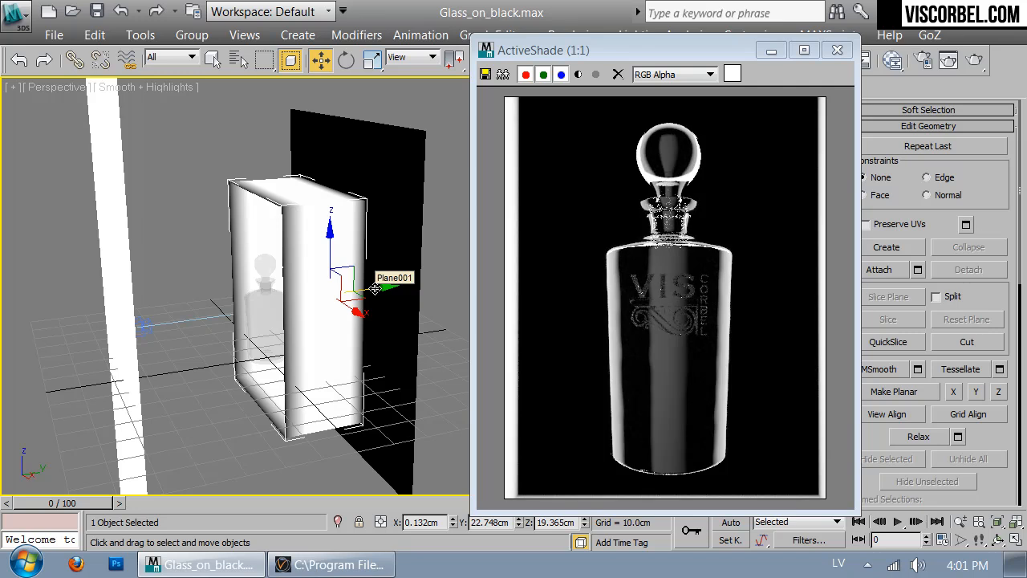
Reduce the box light's depth along Y and move it back toward the camera, to about Y 18.9 cm
key(r)
drag(257, 304, 273, 303)
key(w)
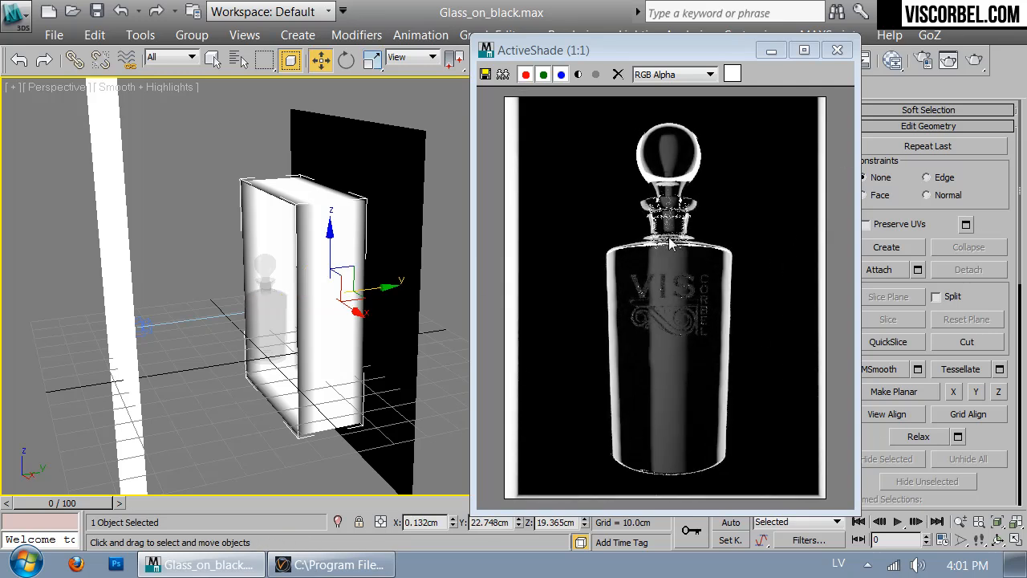
drag(375, 289, 363, 289)
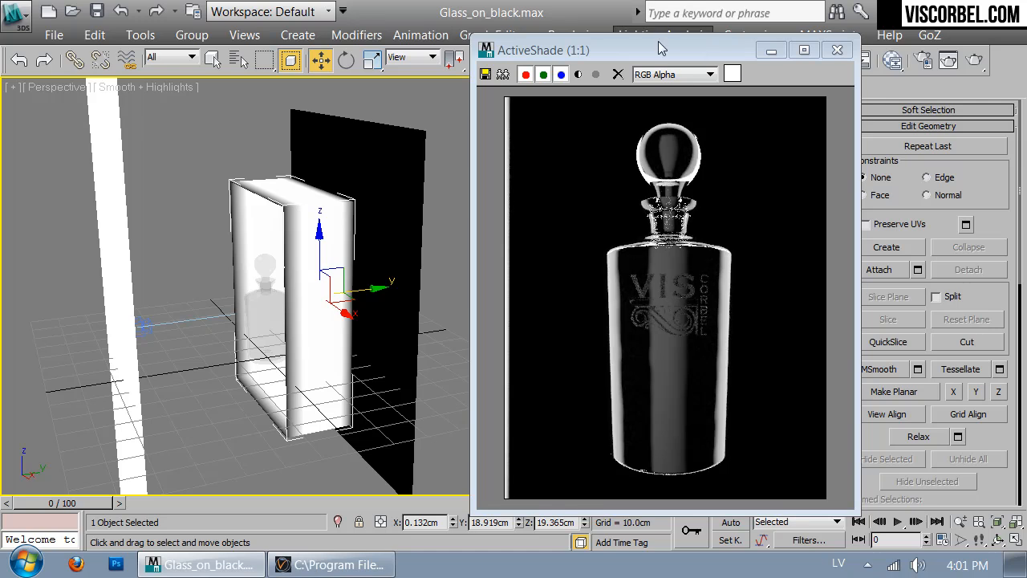
Save the Glass_on_black scene and close the ActiveShade render window
click(16, 16)
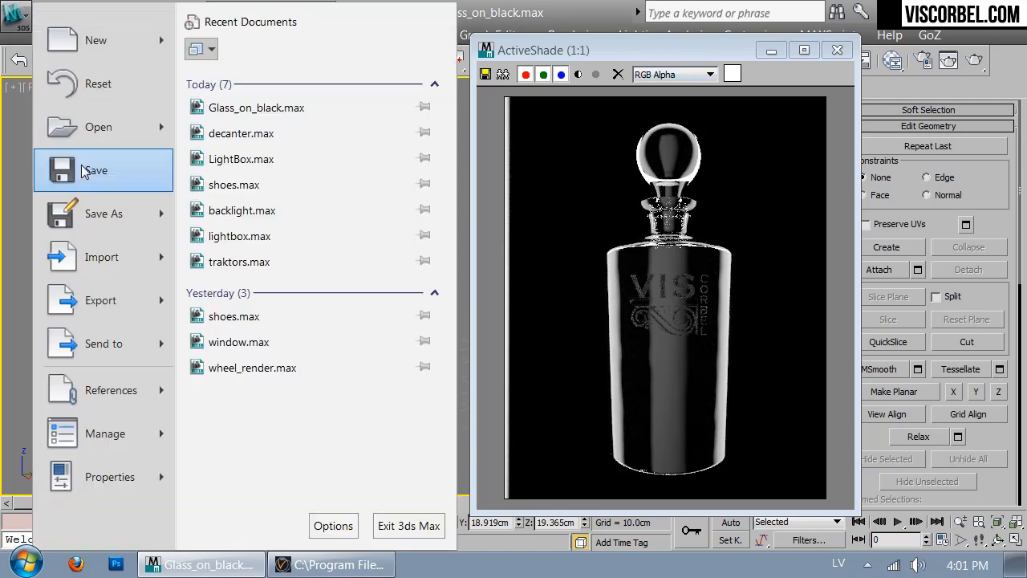
click(84, 170)
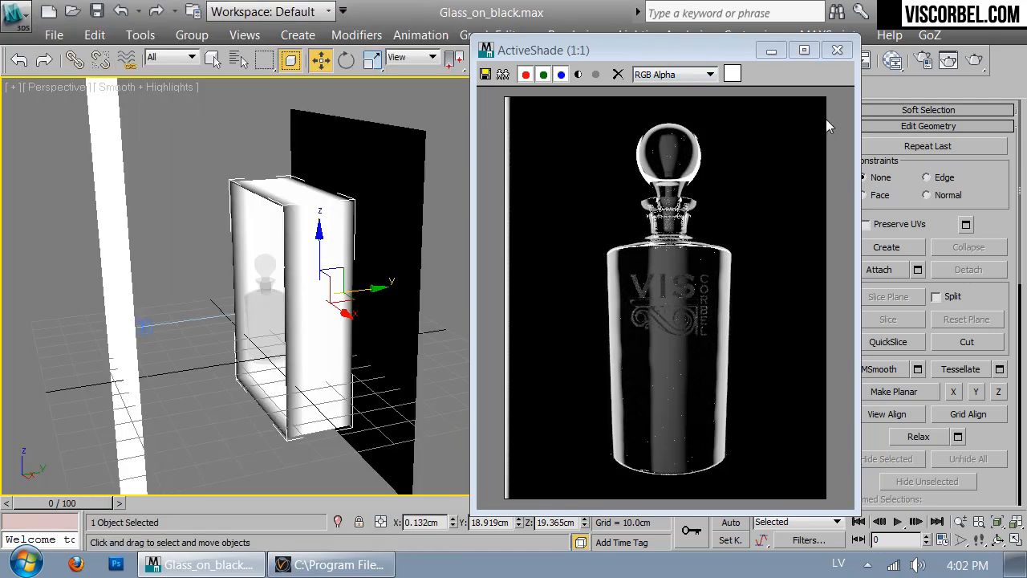
click(837, 50)
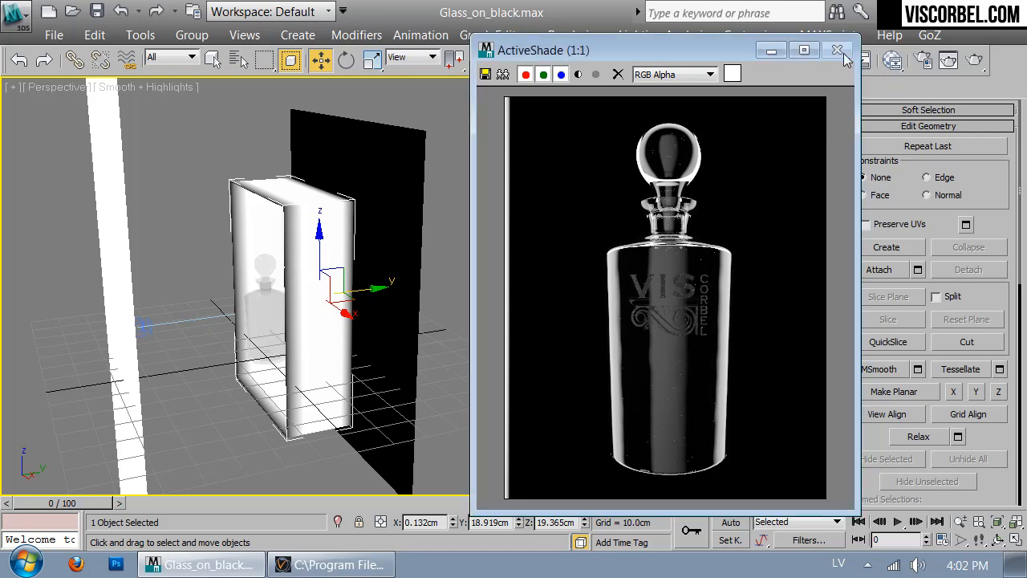
Turn the black backdrop plane's material into a VRayLightMtl with a multiplier of 15, and deselect the plane
click(403, 185)
key(m)
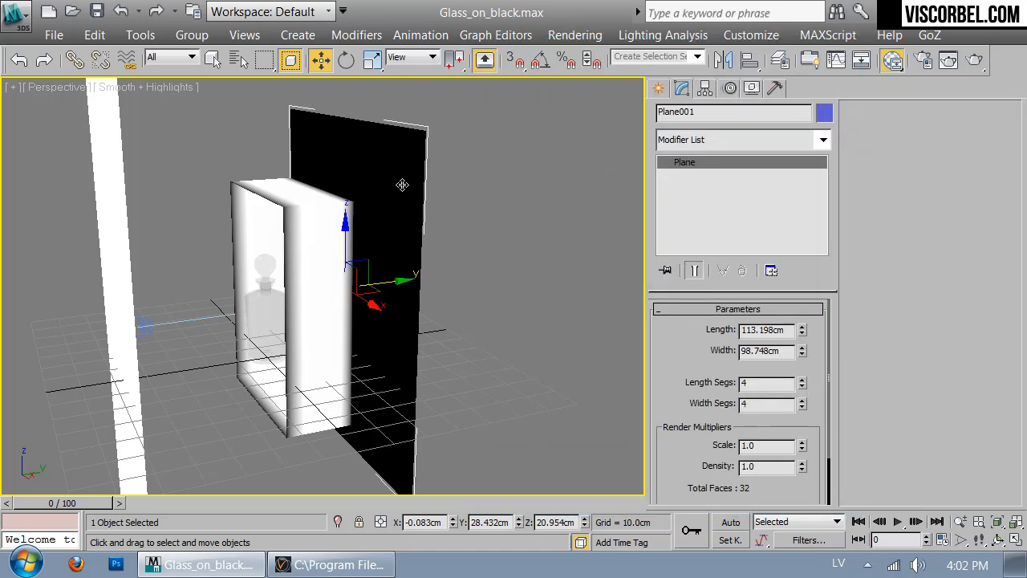
drag(241, 65, 651, 74)
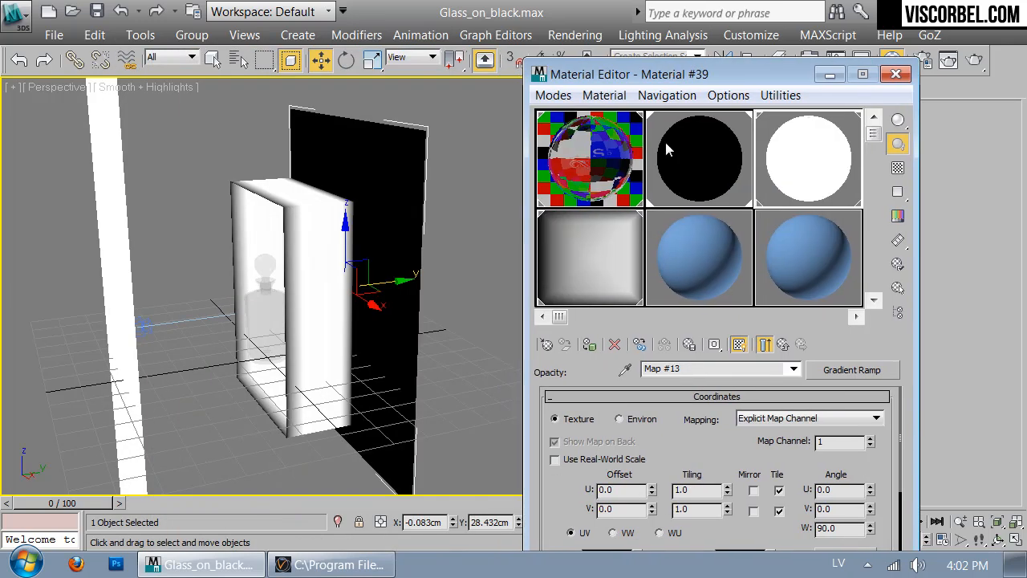
click(632, 147)
click(839, 369)
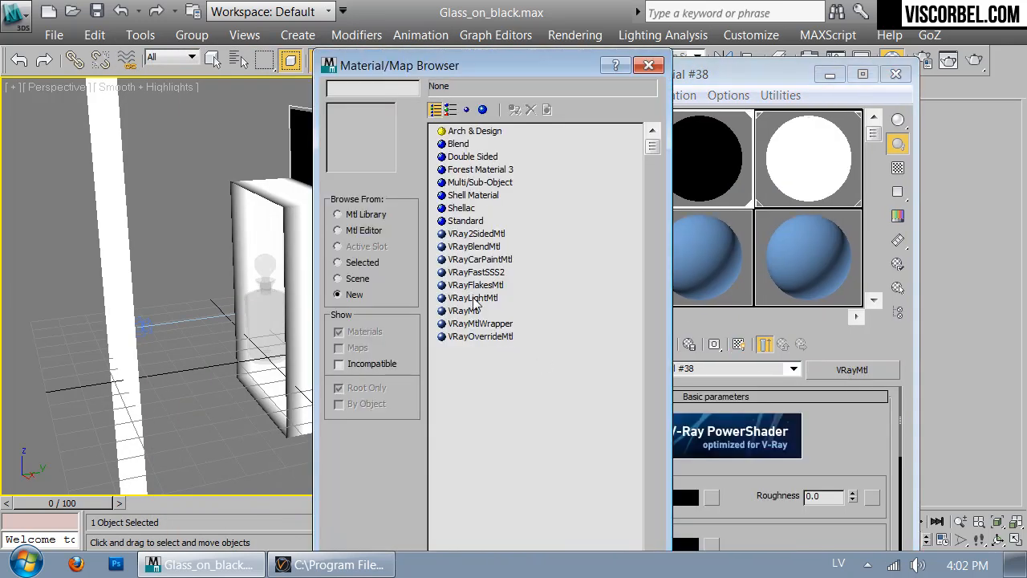
double_click(464, 298)
click(655, 494)
text(15)
key(Return)
click(216, 180)
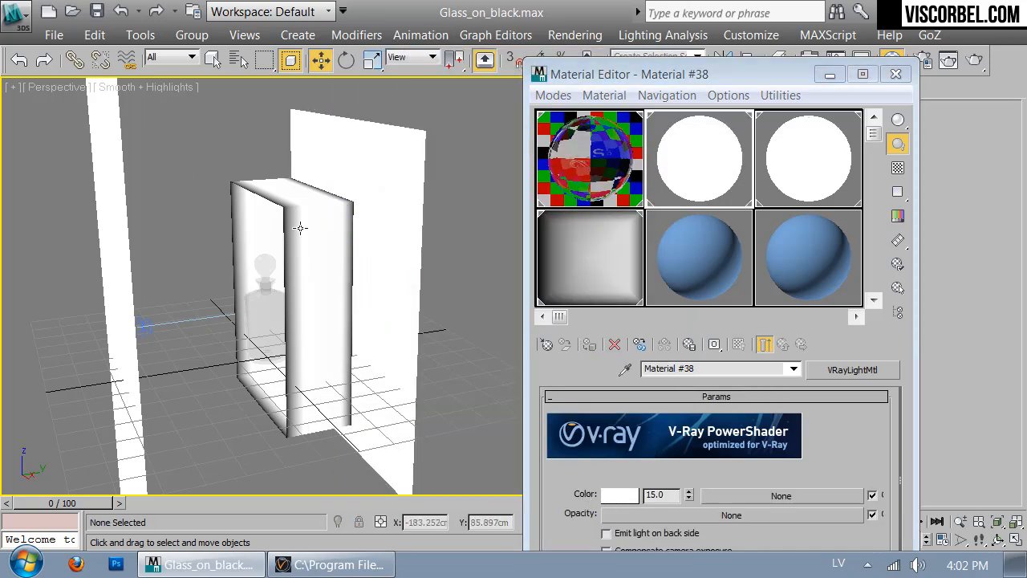
Replace the box's VRayLightMtl with a VRayMtl and set its diffuse color to black
click(307, 230)
click(683, 239)
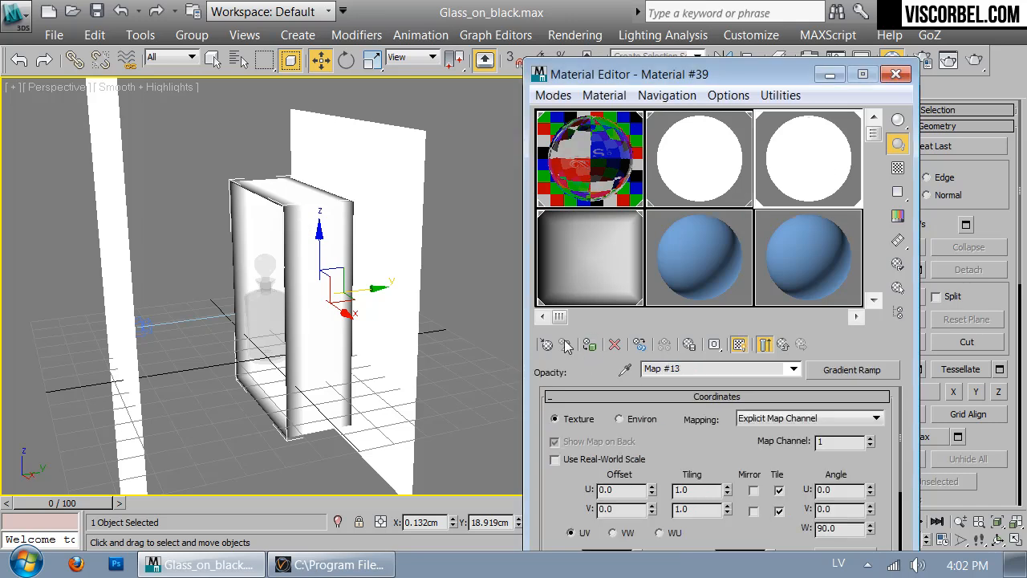
click(767, 347)
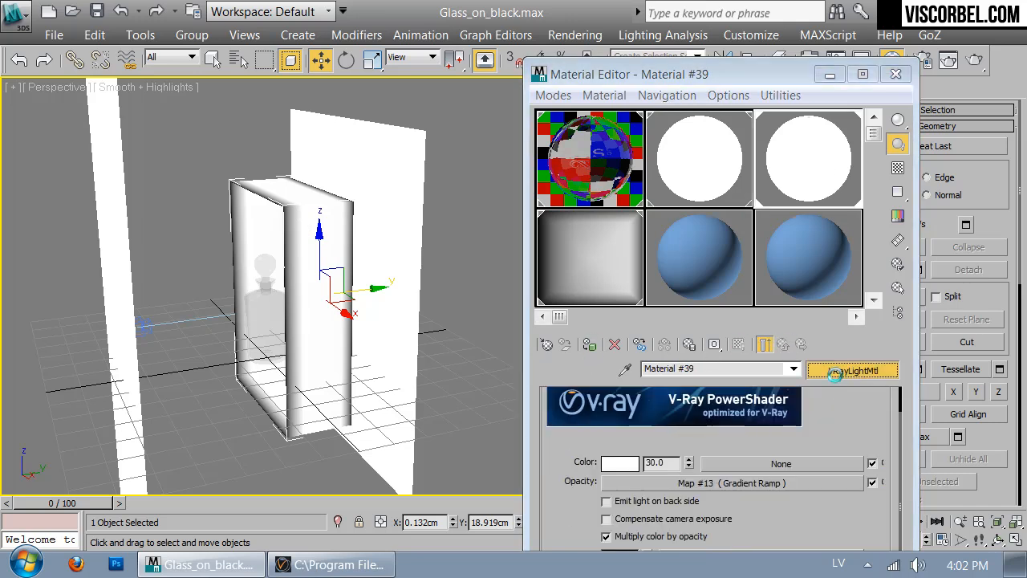
click(836, 371)
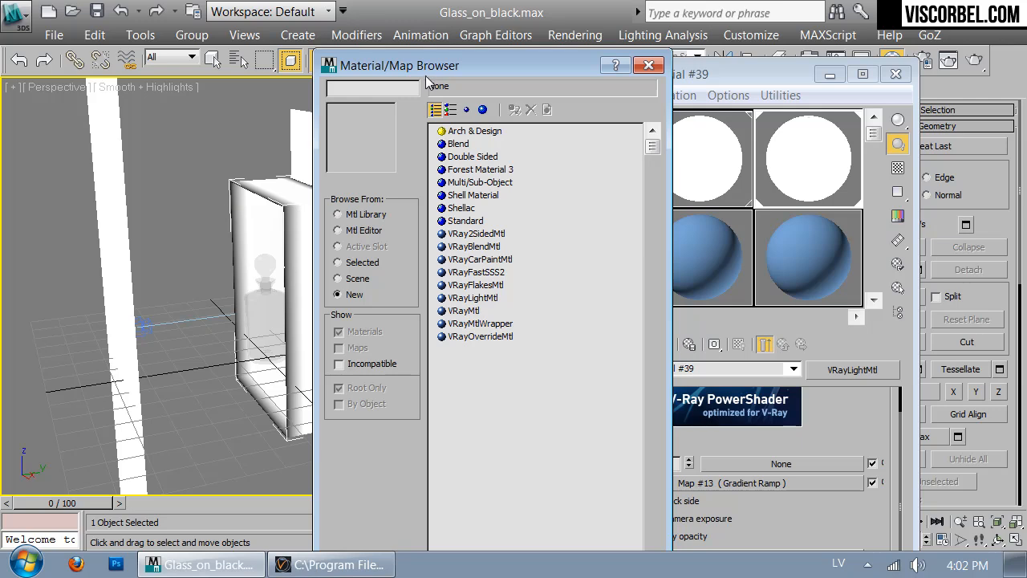
drag(454, 67, 549, 88)
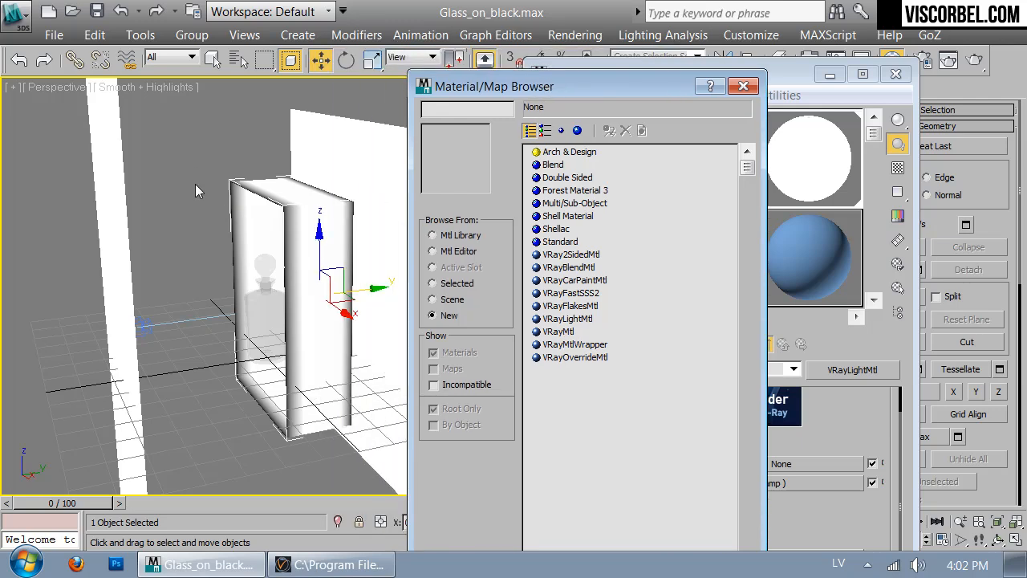
double_click(557, 332)
click(682, 471)
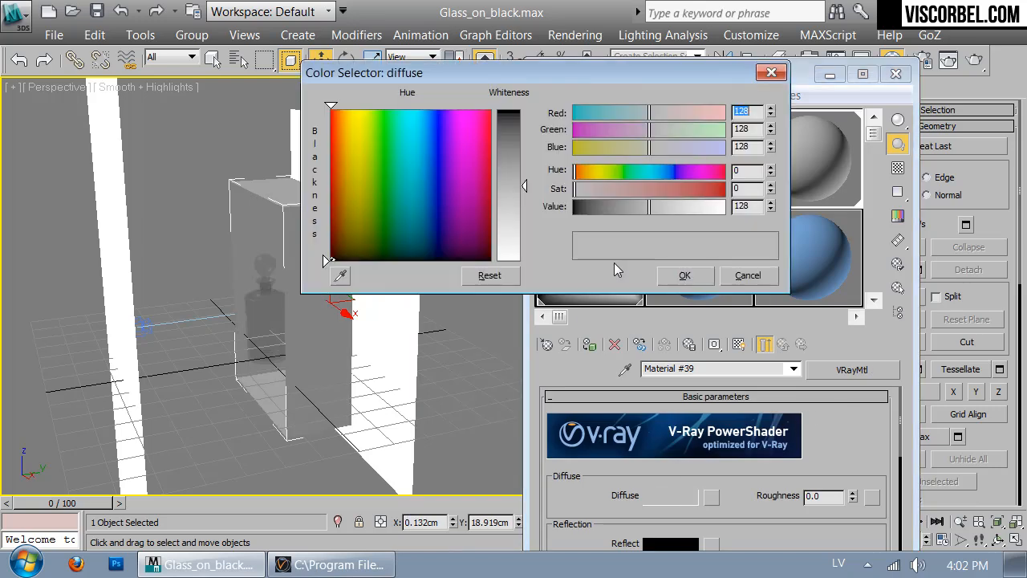
drag(601, 207, 573, 207)
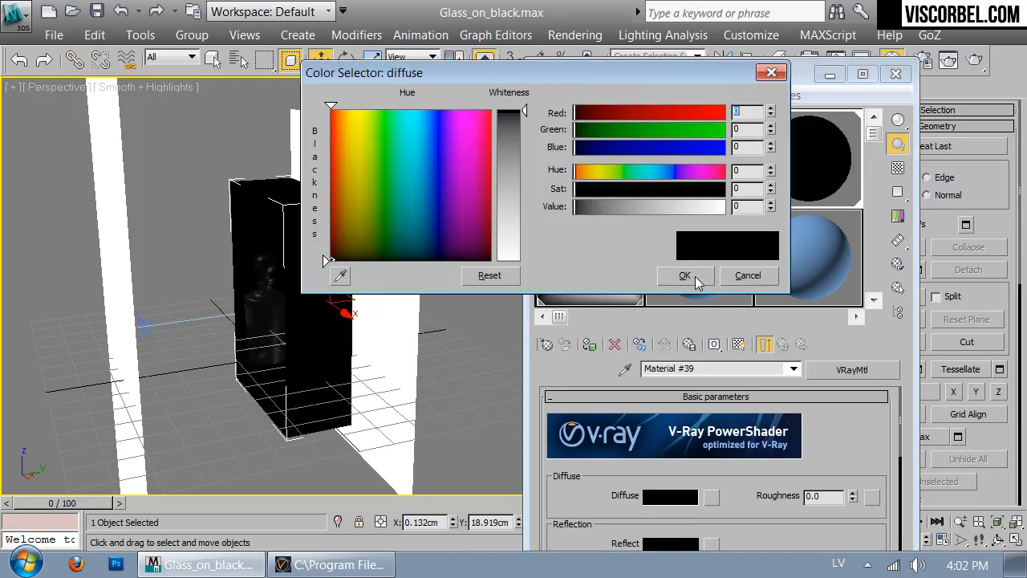
click(692, 275)
Select the V-Ray physical camera and switch the perspective viewport to look through it
click(131, 373)
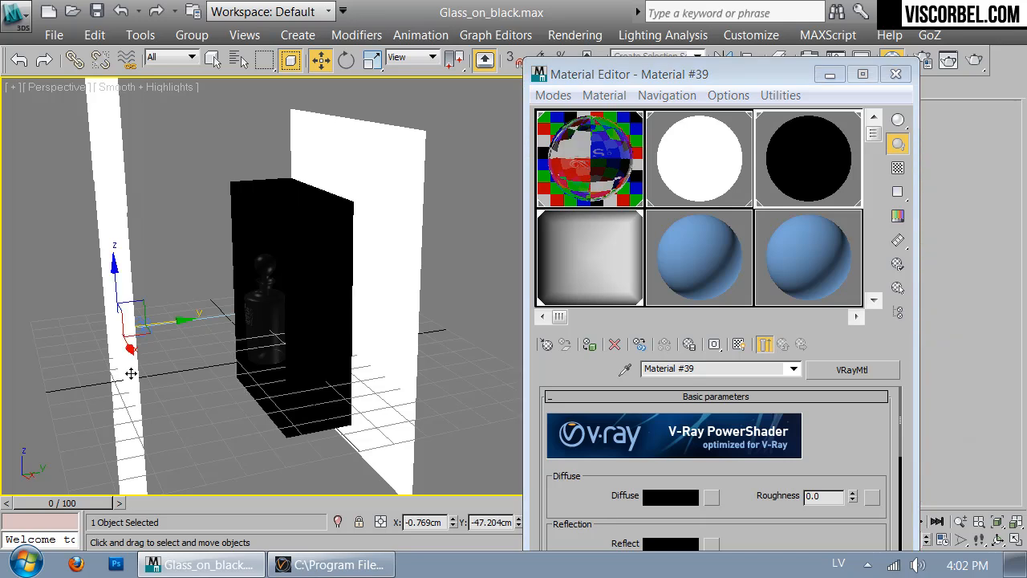
alt+middle_drag(266, 305, 249, 372)
click(188, 190)
click(218, 407)
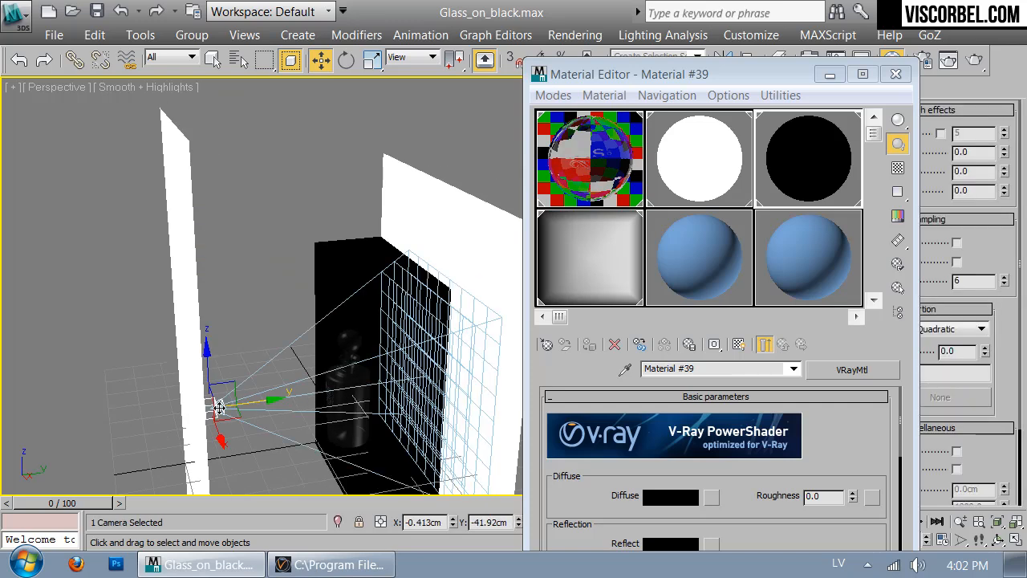
key(c)
Start an ActiveShade render of the camera view and close the render setup
drag(753, 76, 610, 81)
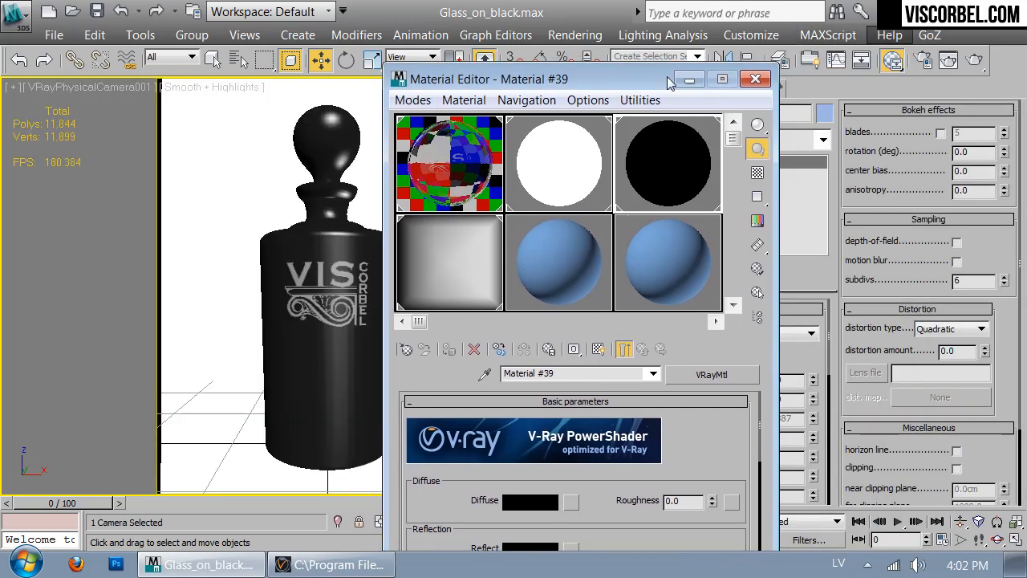
click(922, 61)
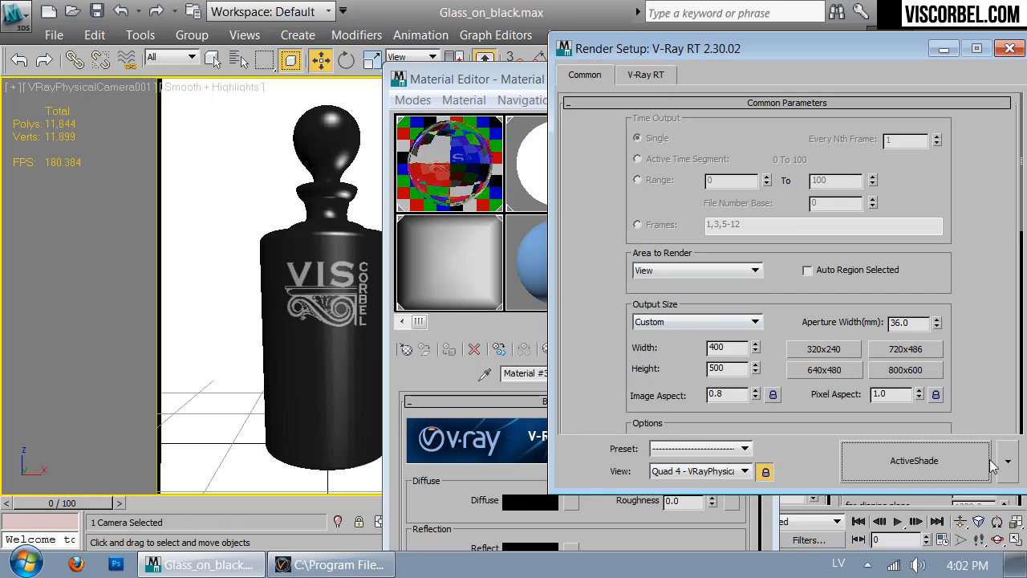
click(959, 466)
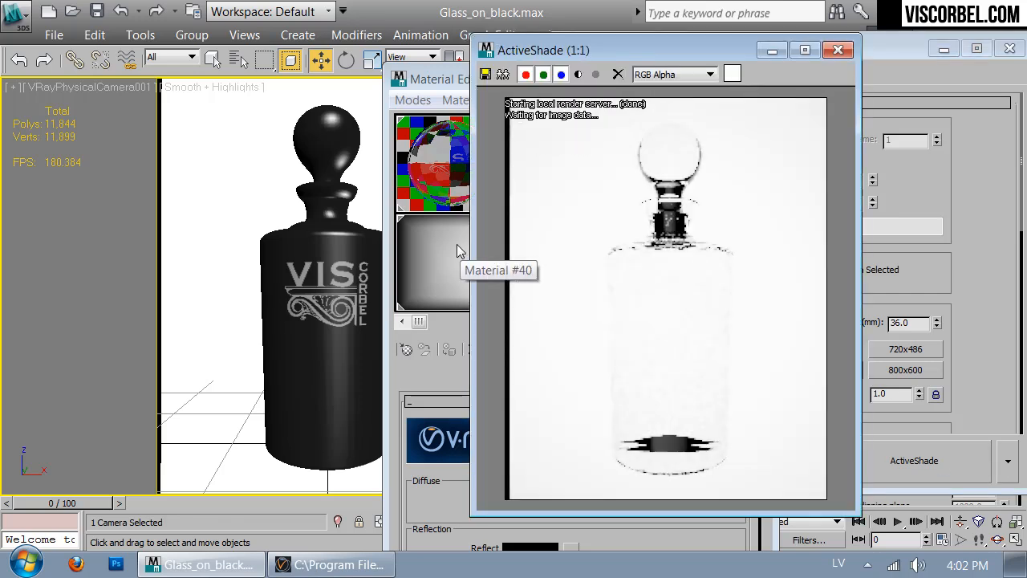
click(1010, 49)
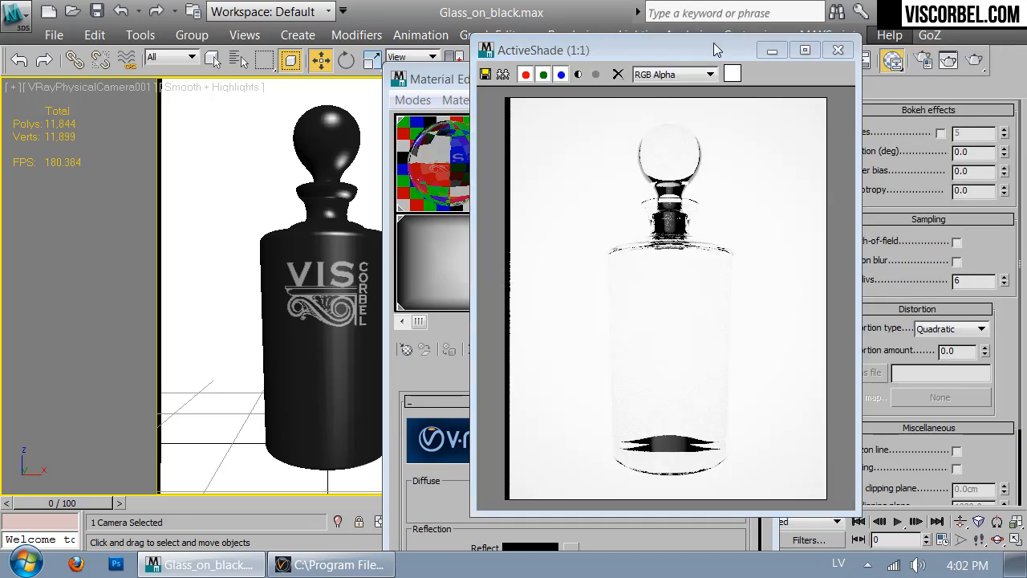
drag(732, 48, 843, 51)
Close the Material Editor and restore the four-viewport layout
click(554, 78)
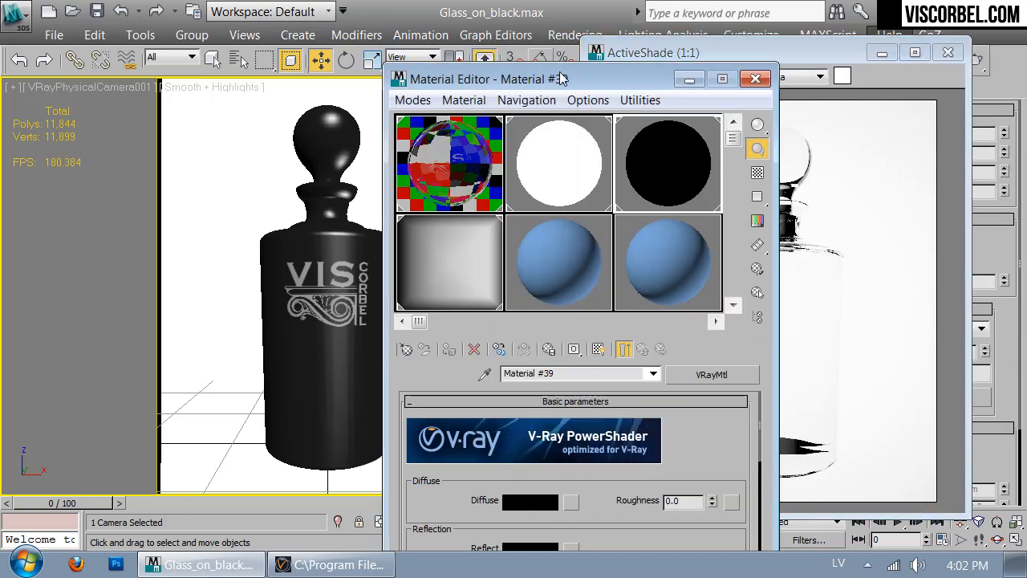
click(755, 80)
key(alt+w)
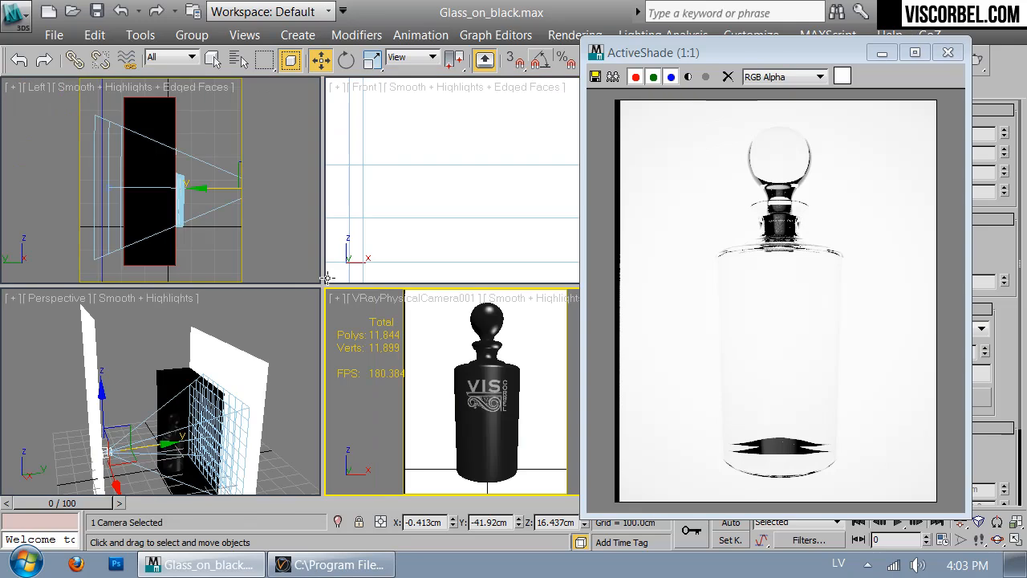
Stretch the black box in depth toward the camera to about 251% in the side view
click(159, 255)
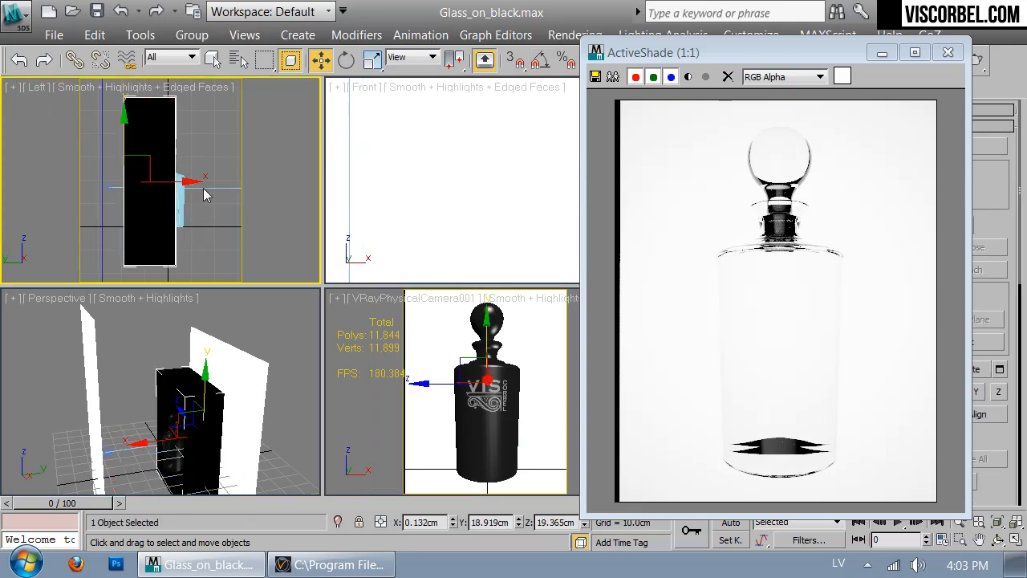
key(r)
drag(196, 183, 260, 182)
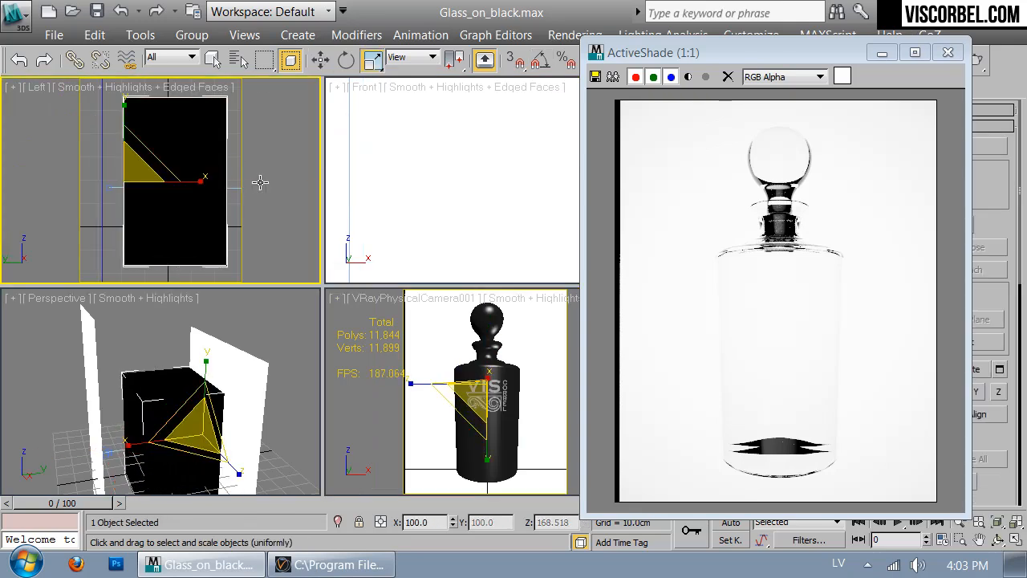
scroll(211, 181, down, 4)
middle_drag(207, 181, 139, 178)
drag(164, 177, 191, 178)
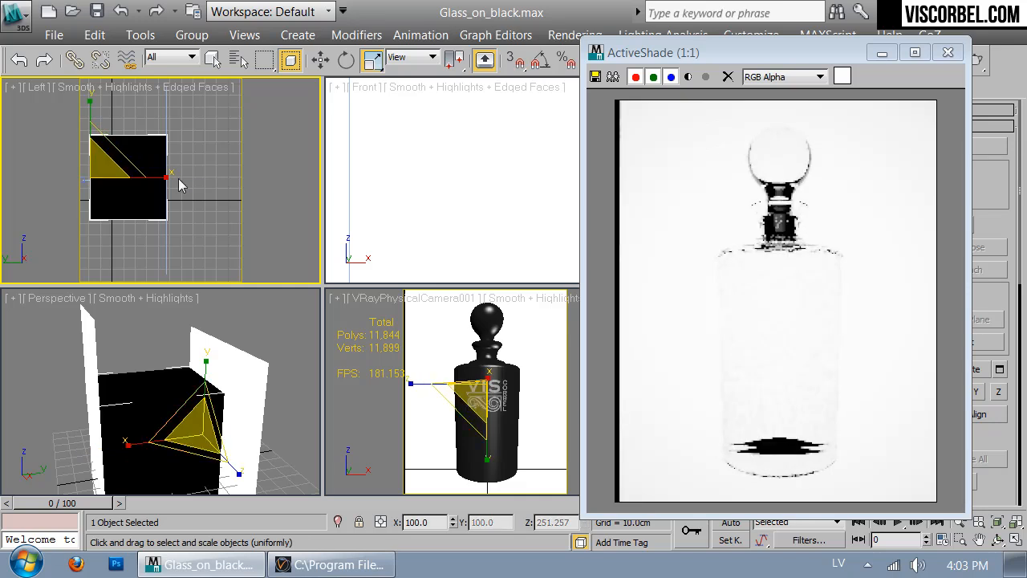
Move the stretched black box toward the backdrop plane, to about Y 25.8 cm
middle_drag(168, 166, 240, 165)
key(w)
mouse_move(218, 175)
mouse_down()
mouse_move(193, 178)
mouse_move(204, 177)
mouse_up()
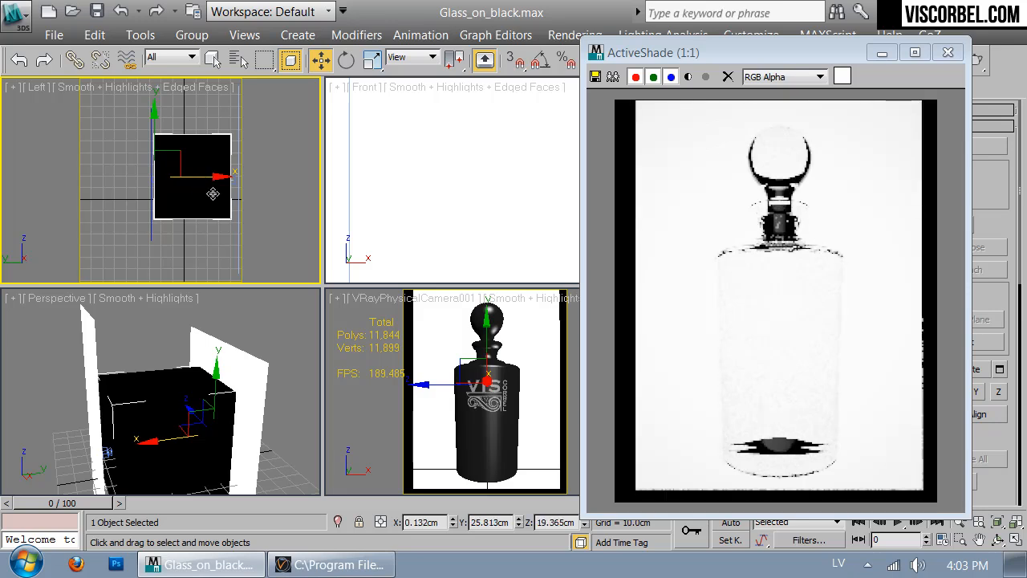
middle_drag(218, 183, 178, 183)
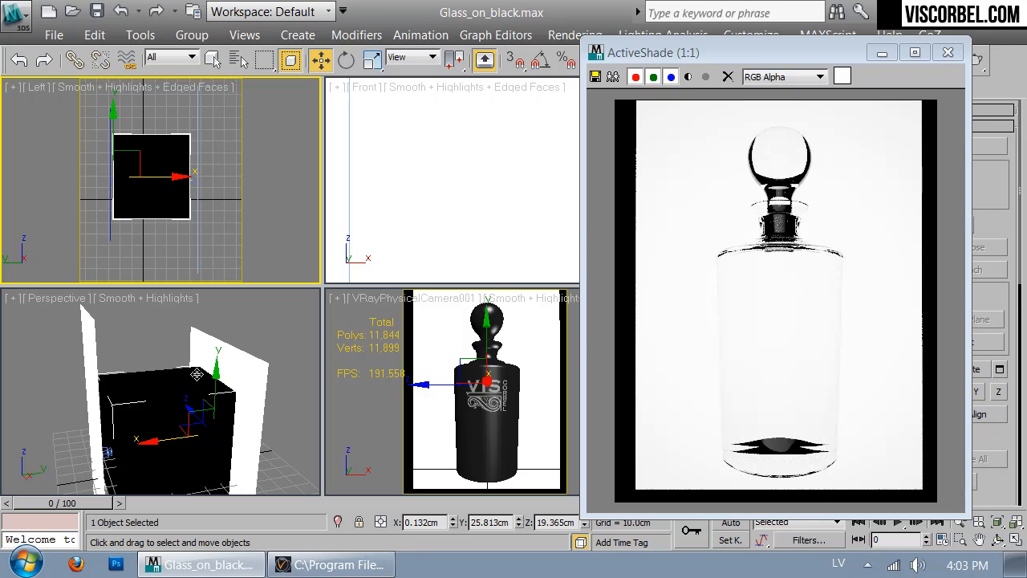
Select all of the box's vertices in a wireframe front view and scale them narrower along X around the decanter
key(f)
key(F3)
middle_drag(184, 200, 197, 211)
scroll(191, 202, up, 2)
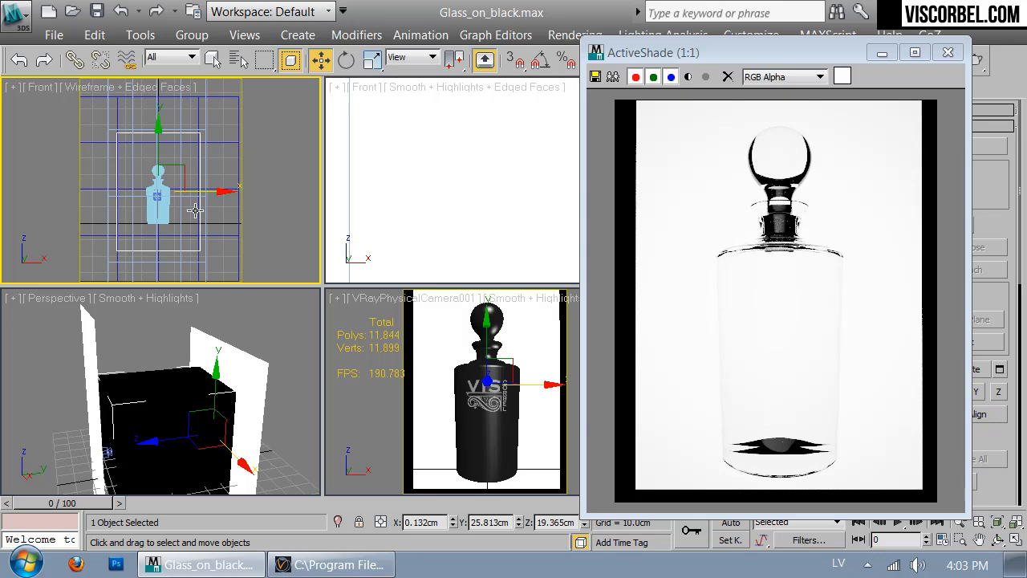
key(1)
key(ctrl+a)
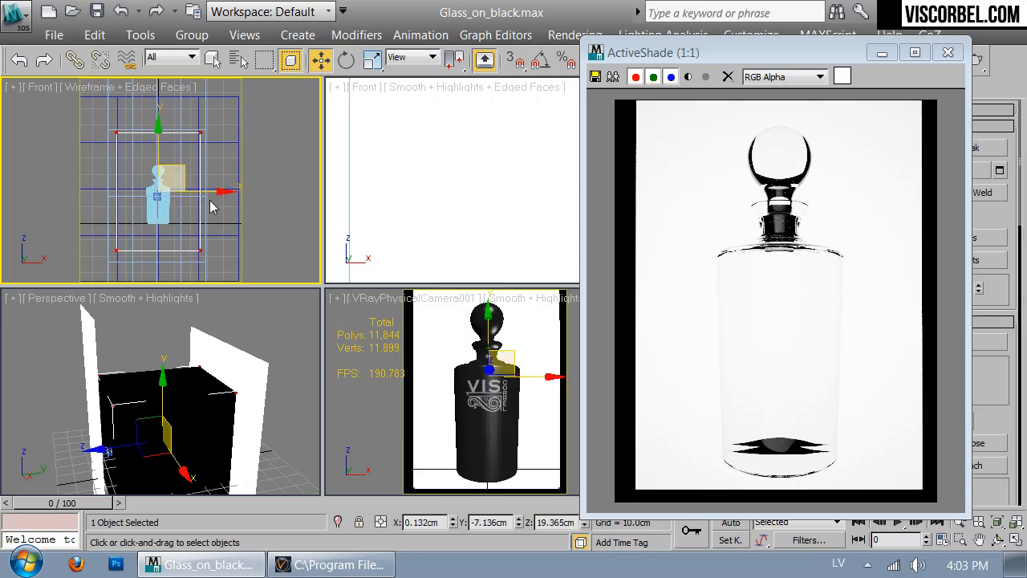
key(r)
drag(230, 191, 203, 194)
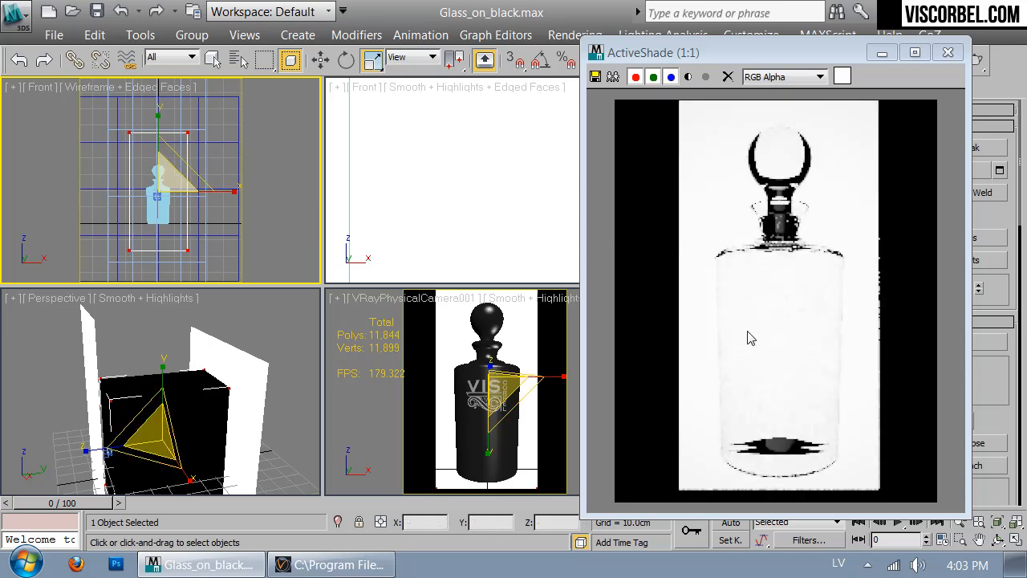
Hide the white plane that stands behind the camera
alt+middle_drag(187, 392, 230, 403)
scroll(149, 342, down, 1)
click(149, 342)
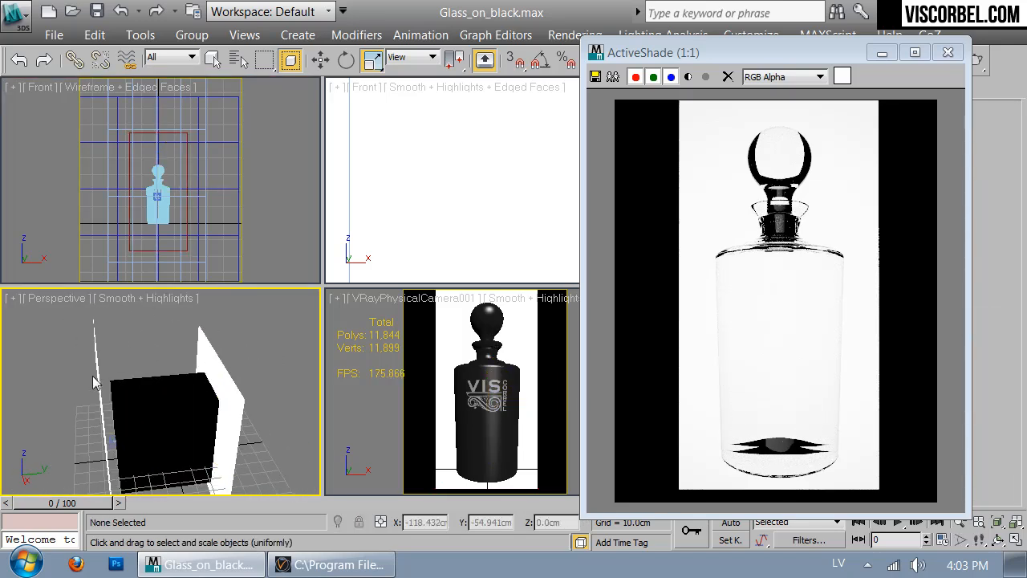
click(100, 384)
right_click(96, 384)
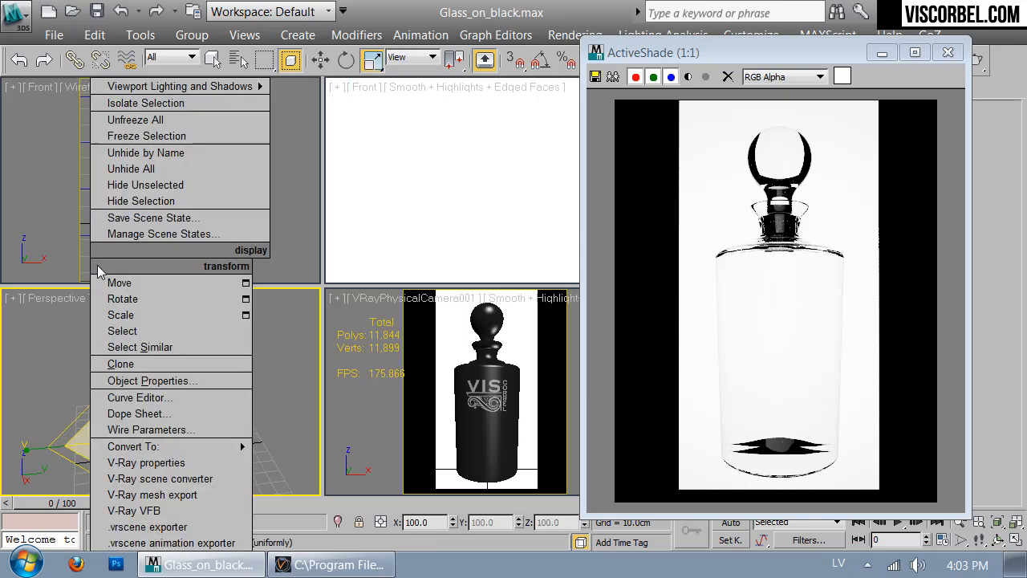
click(141, 201)
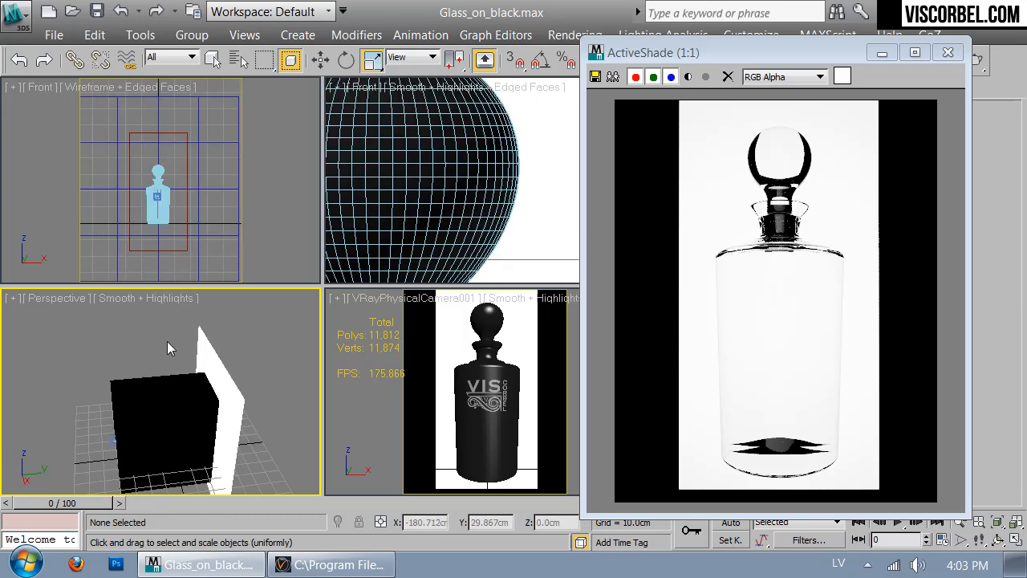
Select the backdrop plane and the black box together and move both farther from the camera, with the box at about Y 50.3 cm
alt+middle_drag(160, 424, 182, 352)
click(245, 406)
ctrl+click(158, 344)
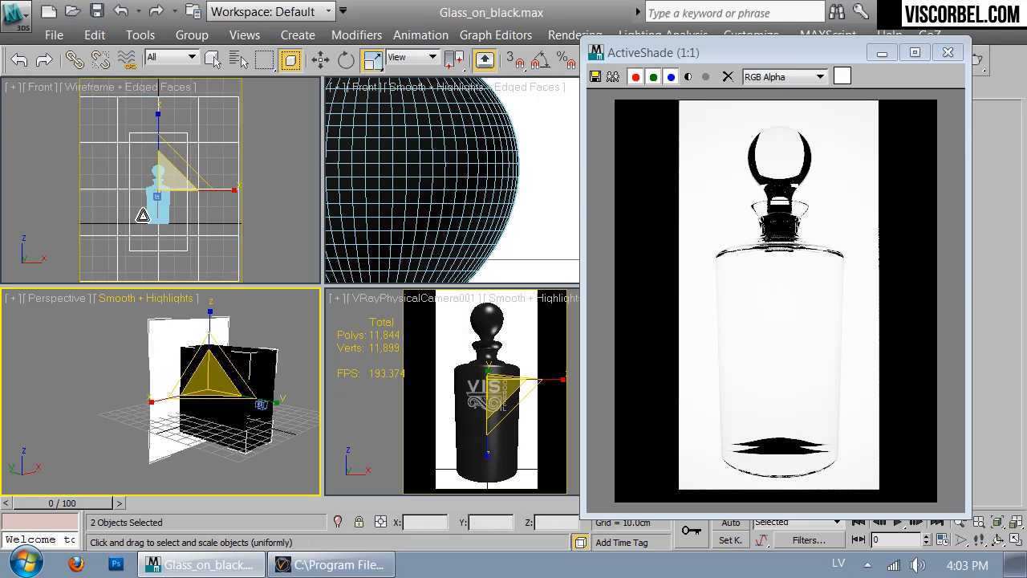
right_click(135, 201)
key(t)
middle_drag(167, 182, 208, 250)
scroll(209, 222, down, 2)
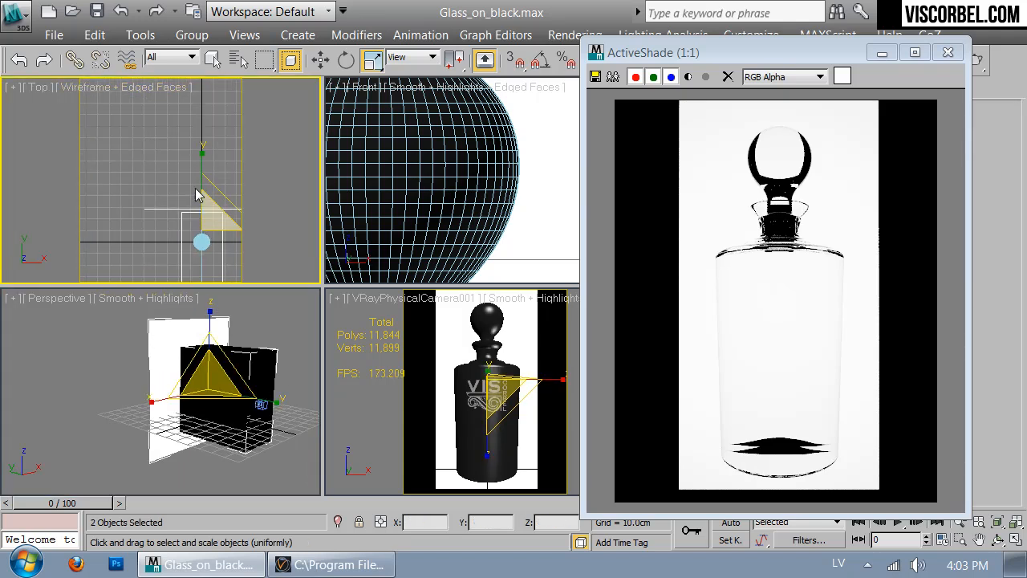
key(w)
drag(200, 181, 199, 151)
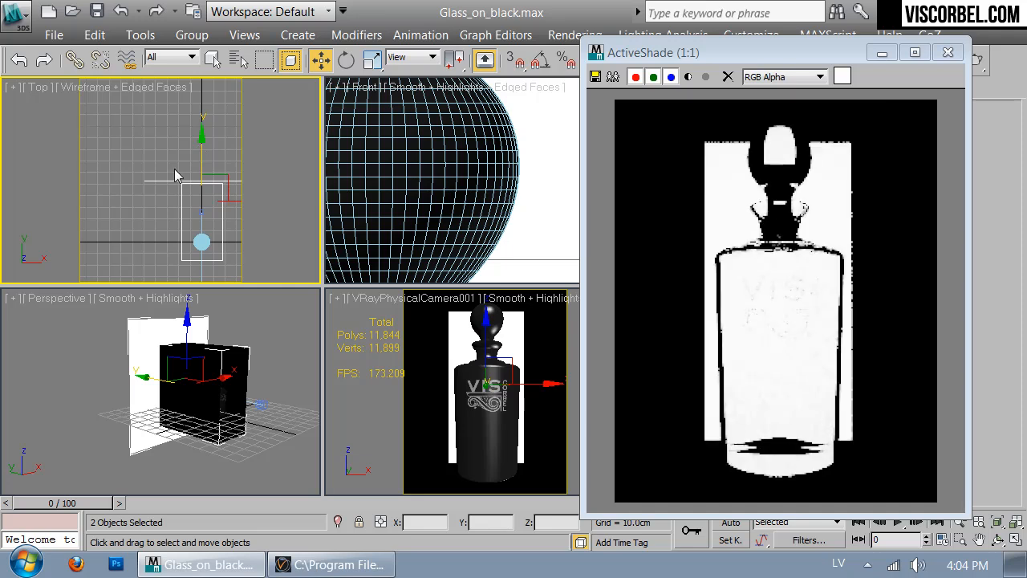
Select only the black box and lower its bottom vertices to about Z -34.2 cm in the front view
click(130, 194)
click(222, 227)
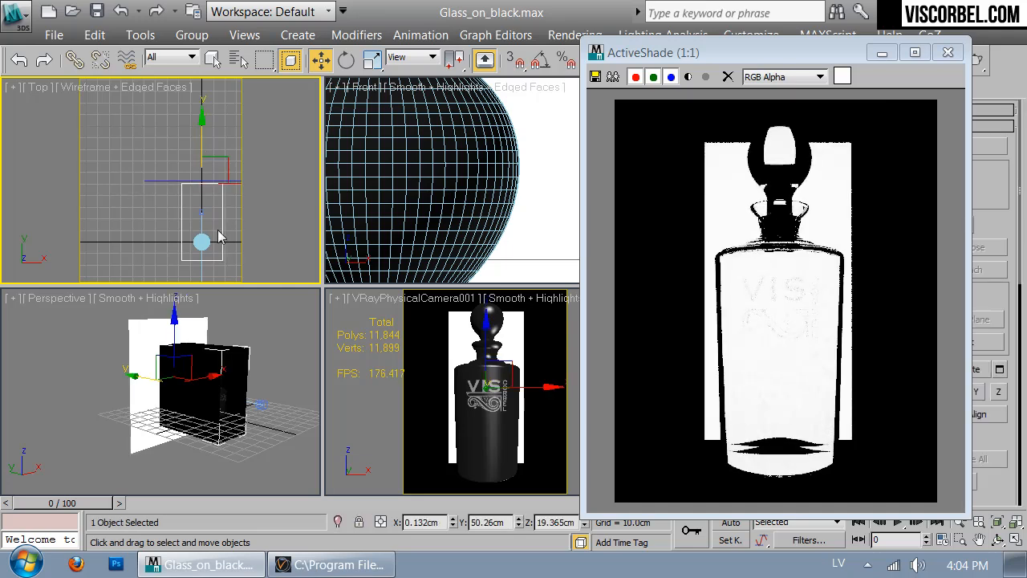
key(f)
key(z)
click(168, 215)
click(168, 214)
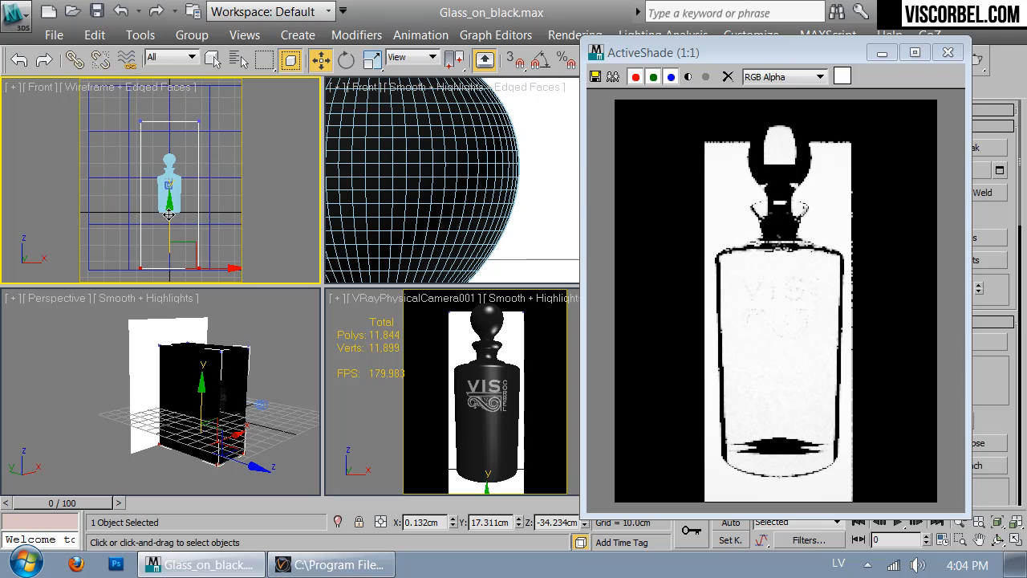
Display the front view as Hidden Line and raise the box's top vertices to about Z 61.6 cm
click(128, 87)
click(140, 126)
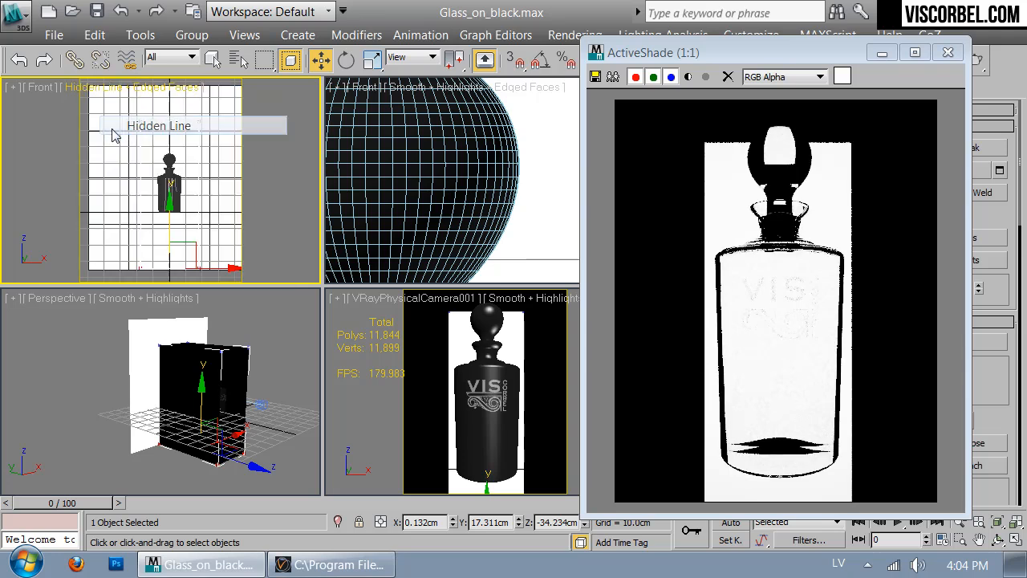
drag(125, 108, 203, 134)
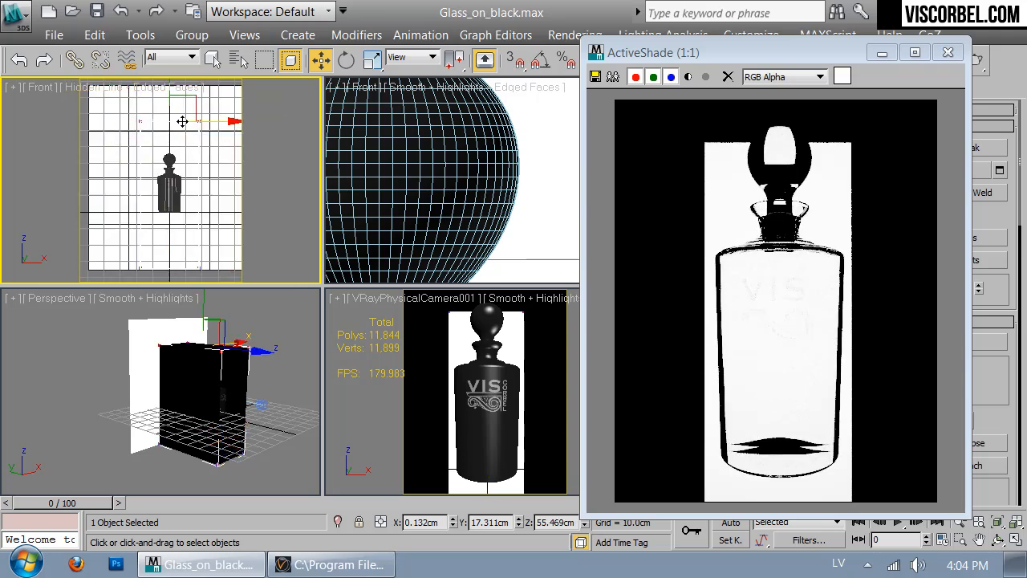
drag(169, 96, 166, 89)
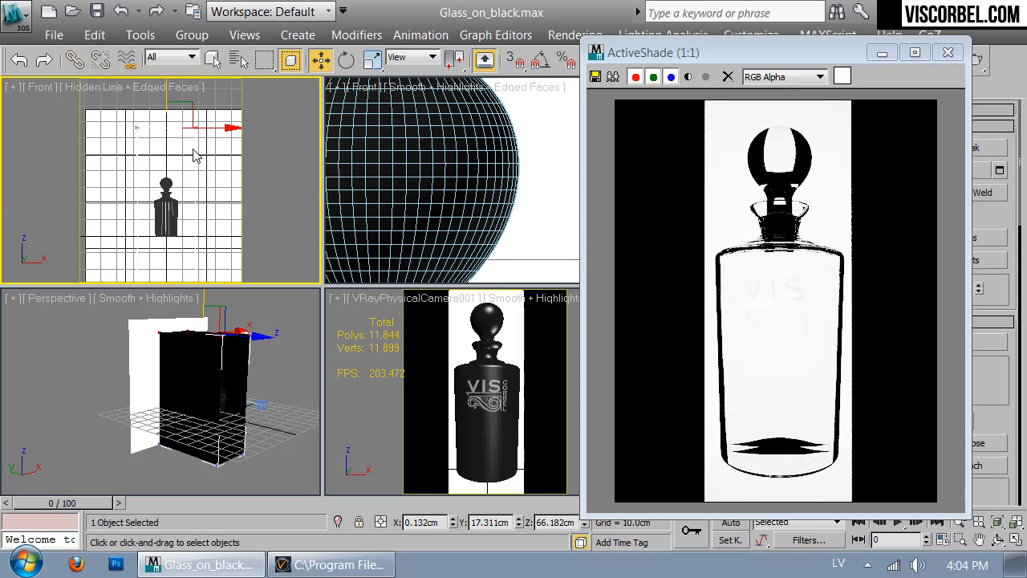
mouse_move(171, 90)
mouse_down()
mouse_move(173, 108)
mouse_move(170, 99)
mouse_up()
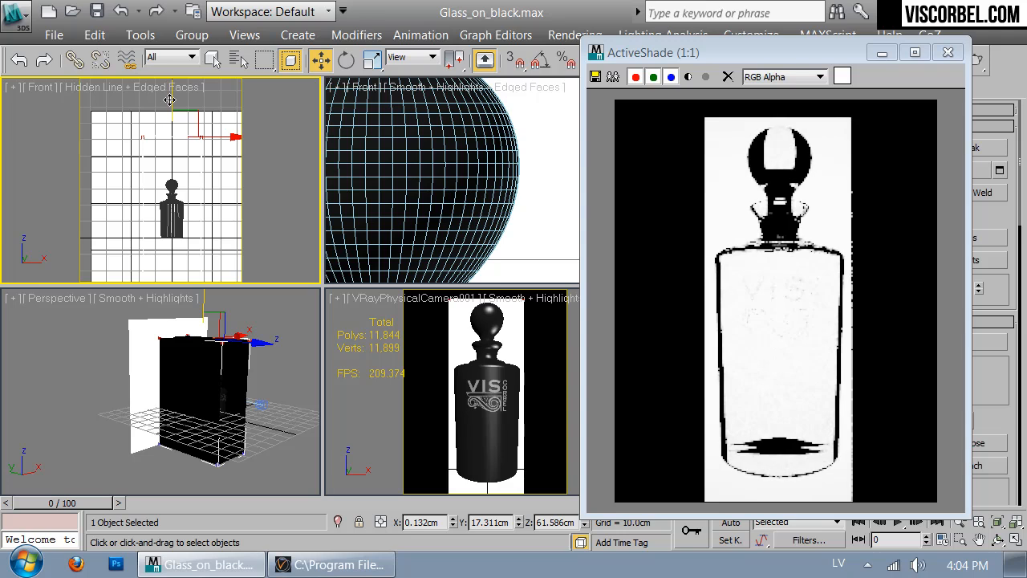
Scale the luminous backdrop plane to about 60% in width and about 97% in height
key(r)
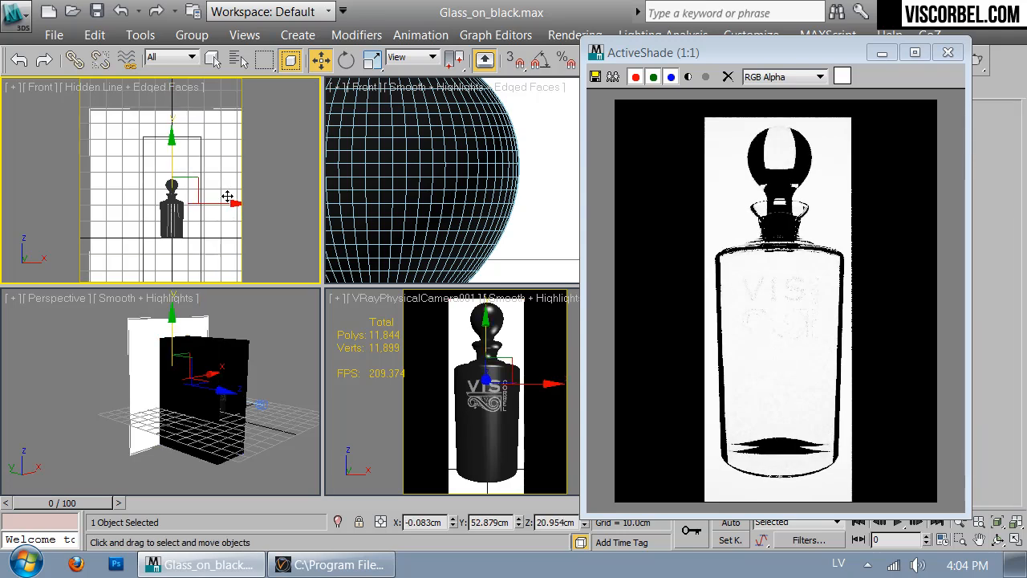
drag(198, 204, 199, 202)
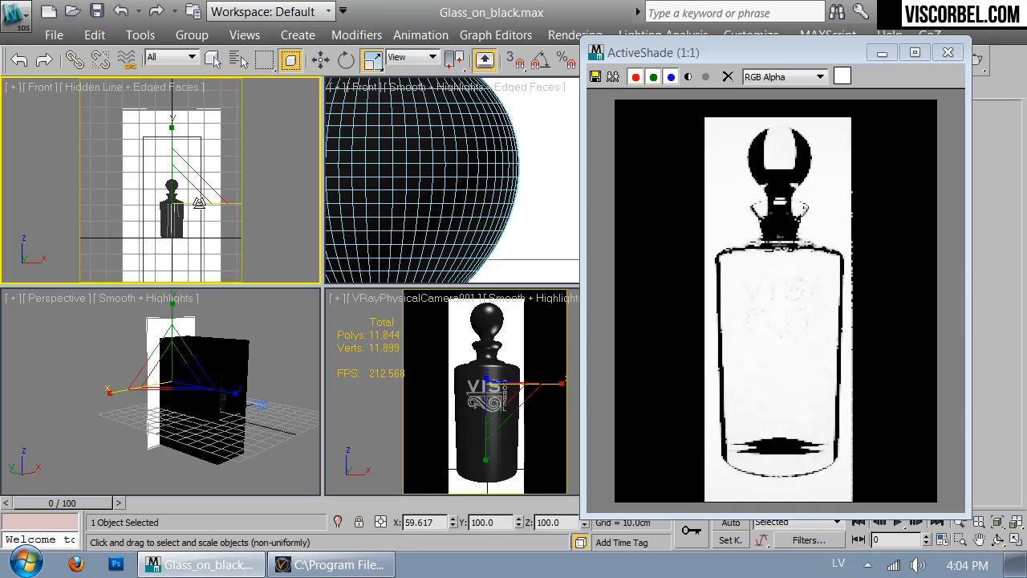
drag(171, 126, 170, 171)
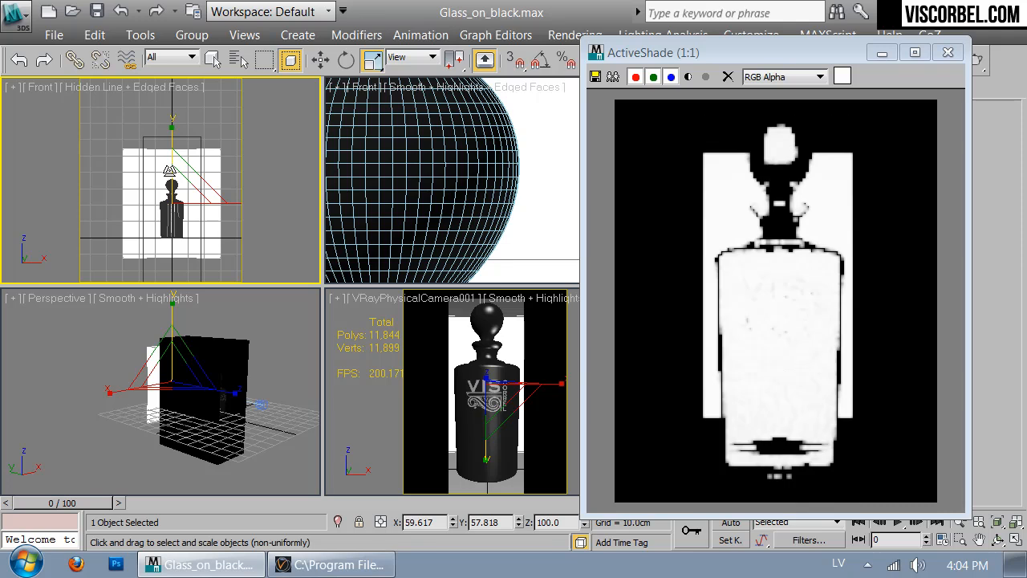
drag(170, 156, 173, 112)
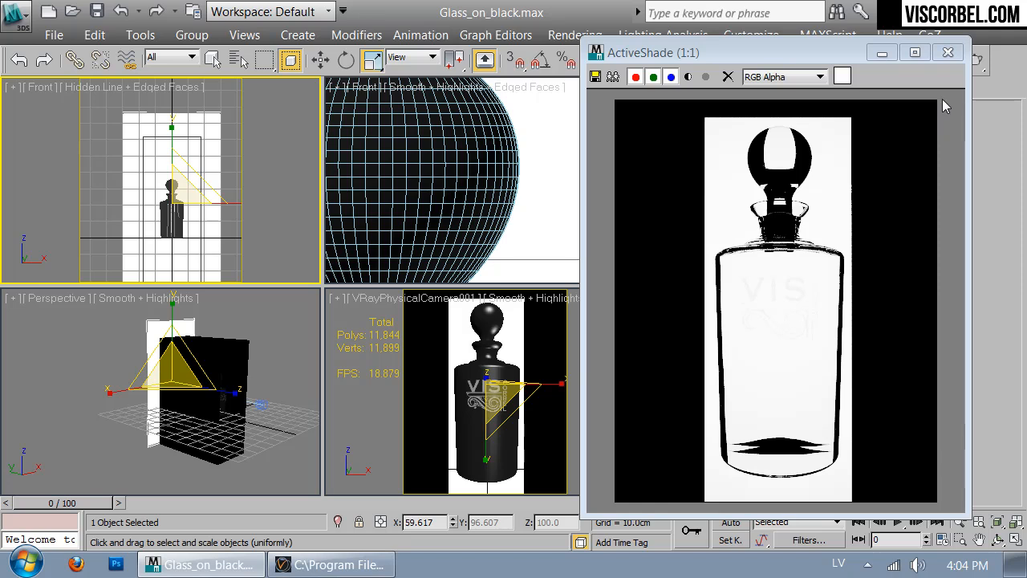
Maximize the camera viewport and close the ActiveShade render window
right_click(521, 347)
key(alt+w)
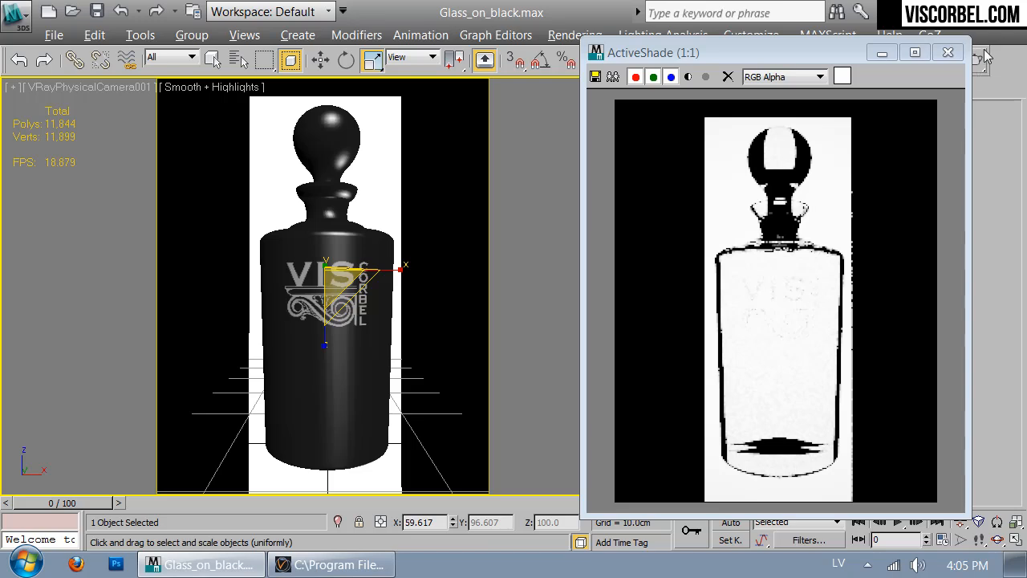
click(948, 52)
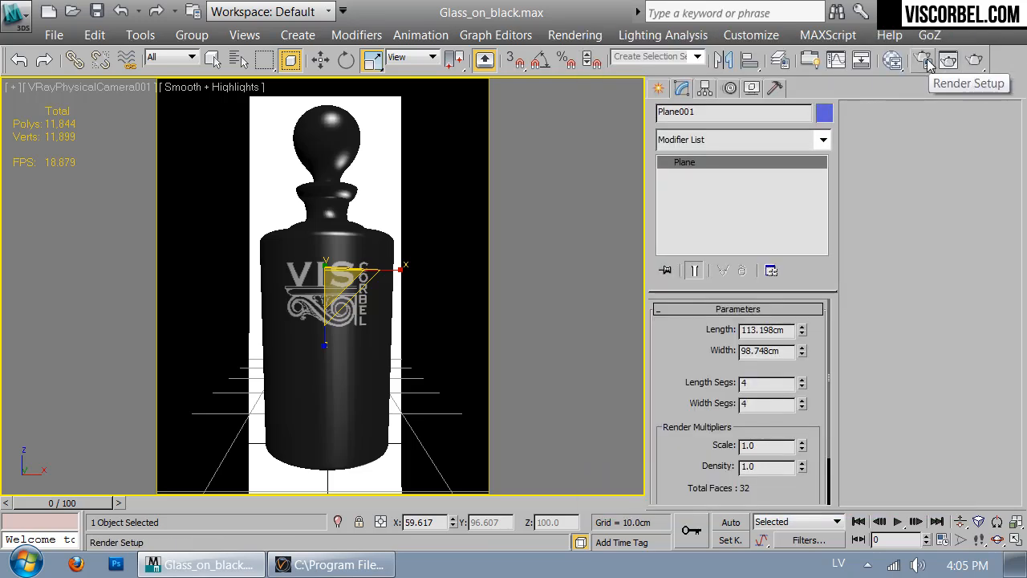
Switch the render setup to Production Render Mode and render the camera view at 400 x 500
click(928, 62)
click(1009, 461)
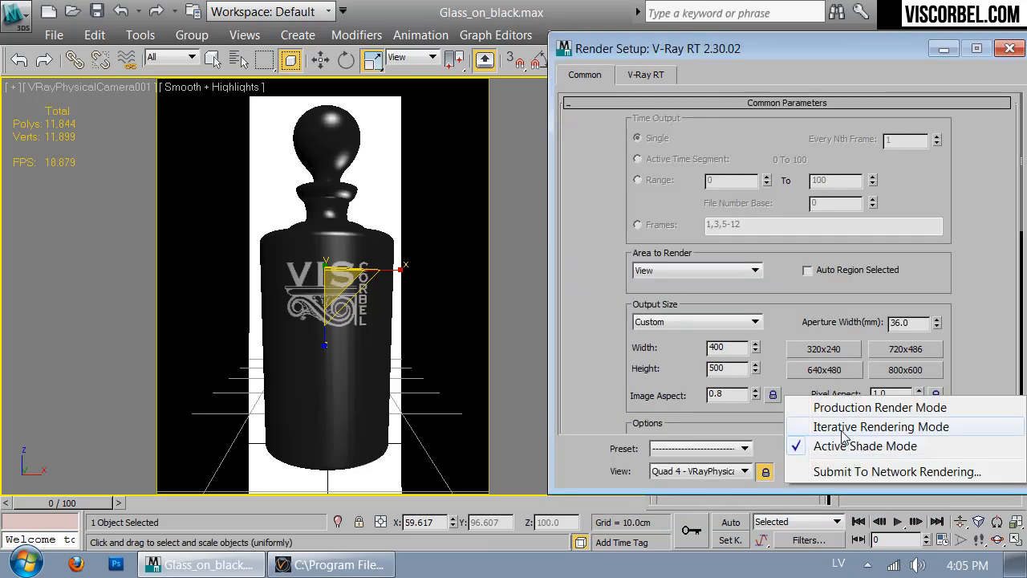
click(823, 407)
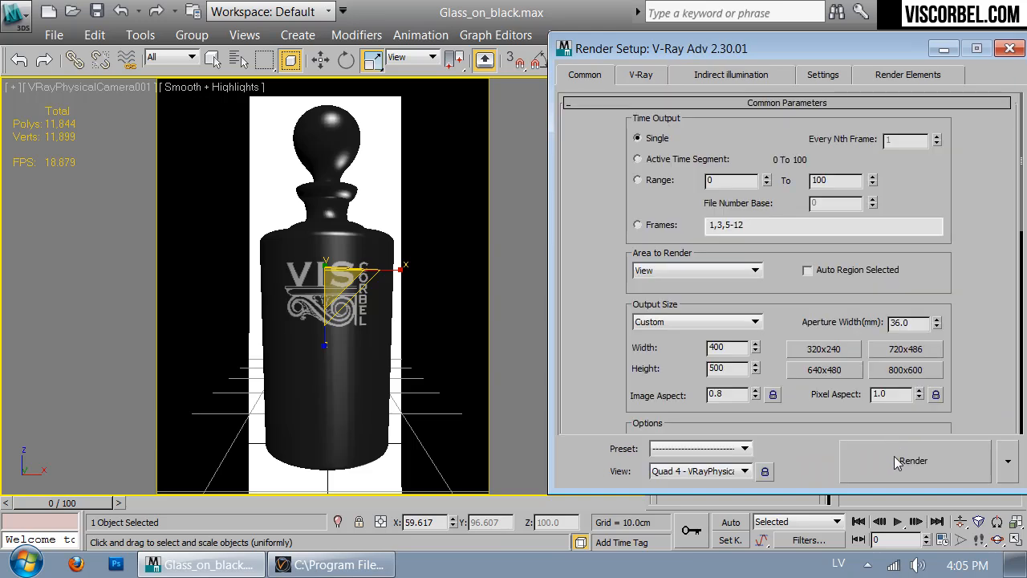
click(897, 462)
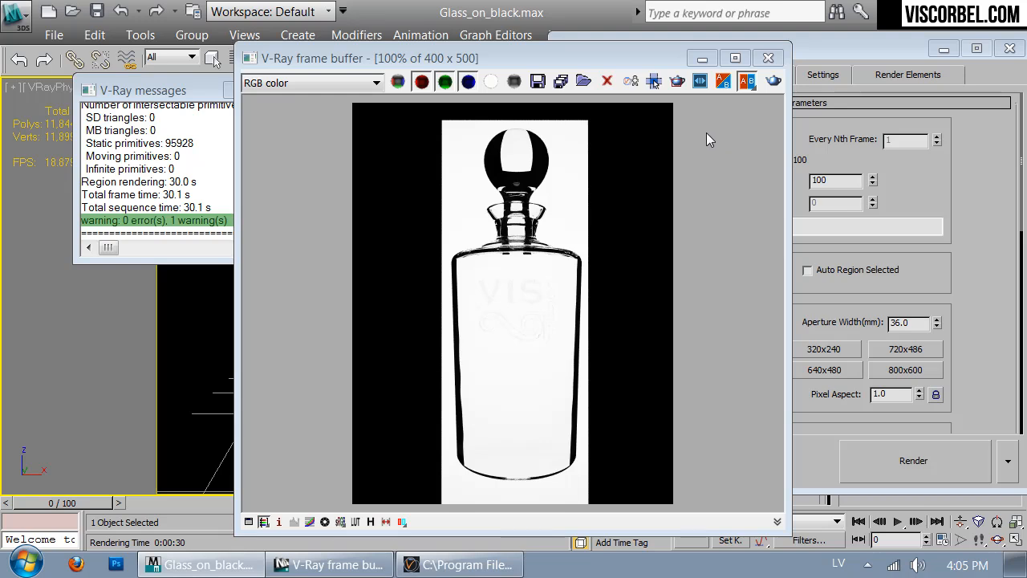
Examine the rendered decanter's outline and engraved logo up close, closing the frame buffer and V-Ray messages when finished
scroll(545, 340, up, 1)
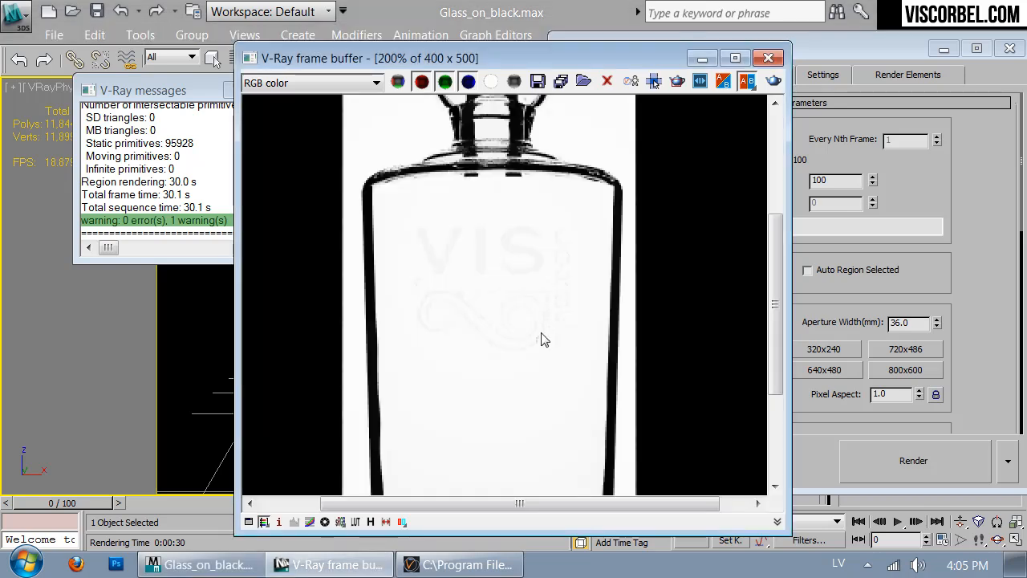
scroll(571, 368, down, 1)
scroll(568, 359, down, 1)
scroll(568, 359, up, 1)
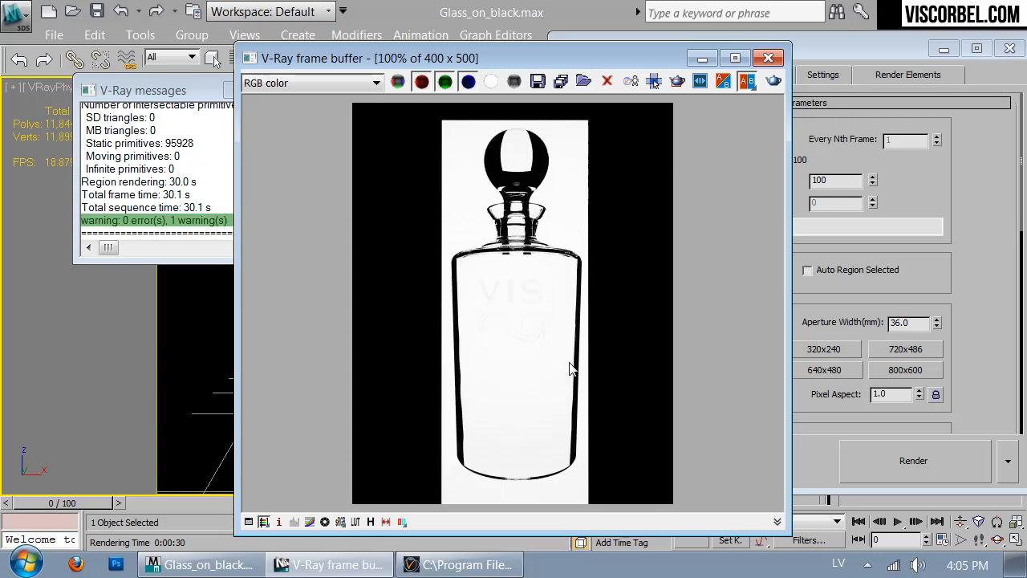
click(769, 58)
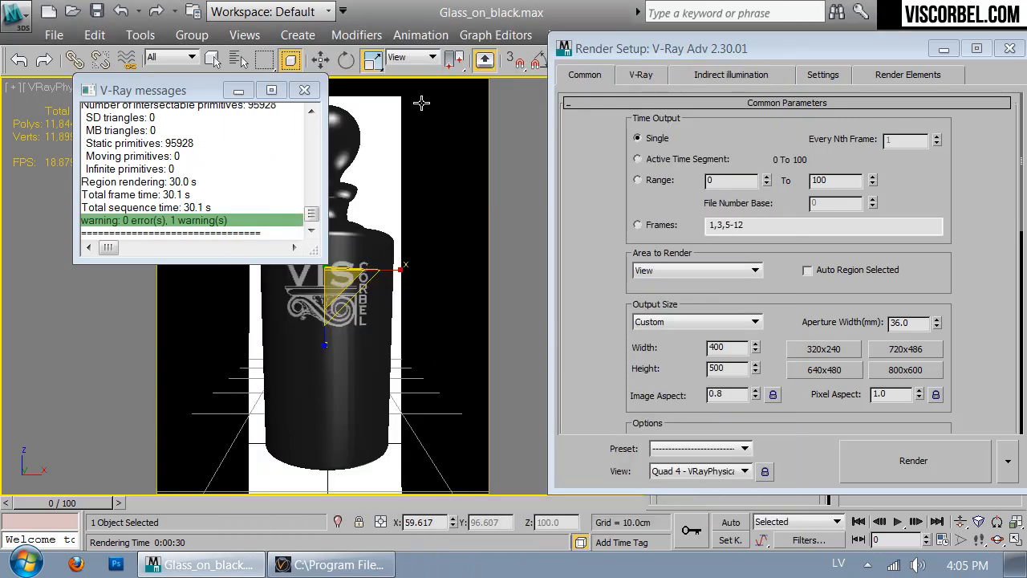
click(305, 90)
Switch back to Active Shade Mode, start an ActiveShade preview of the camera view, and close the render setup
click(1008, 462)
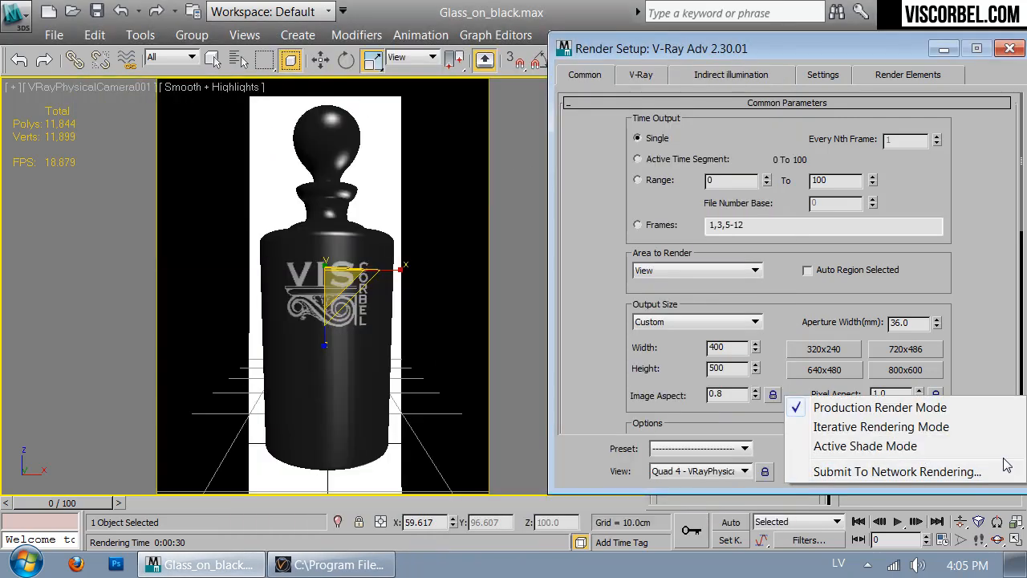
click(854, 447)
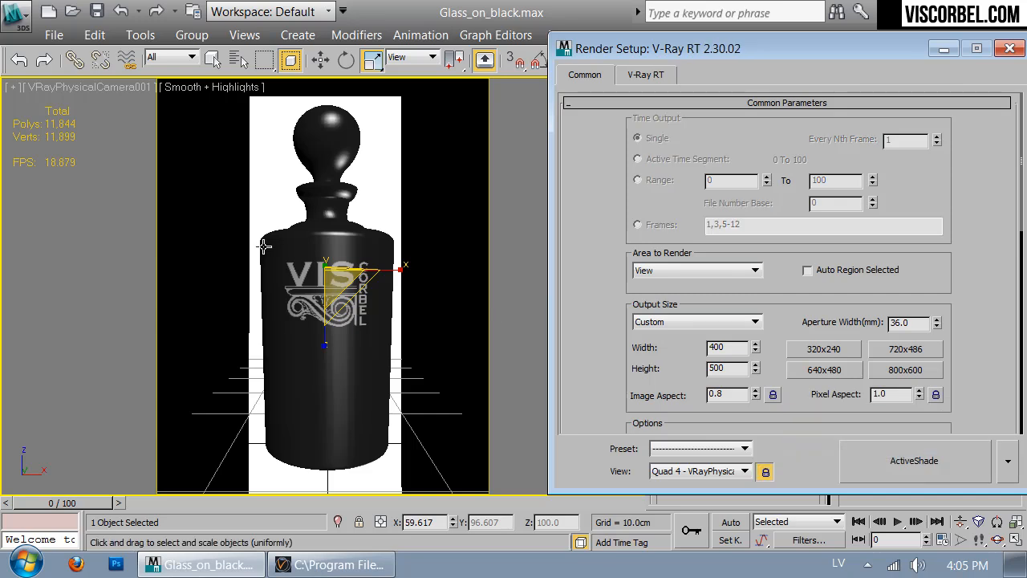
click(970, 450)
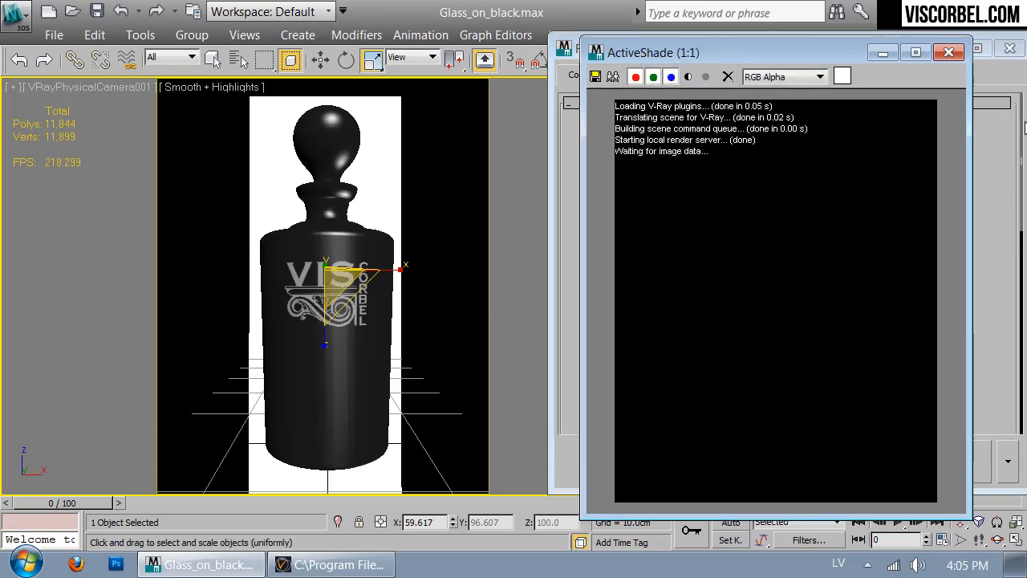
click(1010, 48)
Display the scene as wireframe in the left view with nothing selected, keeping the ActiveShade window clear of the creation controls
key(l)
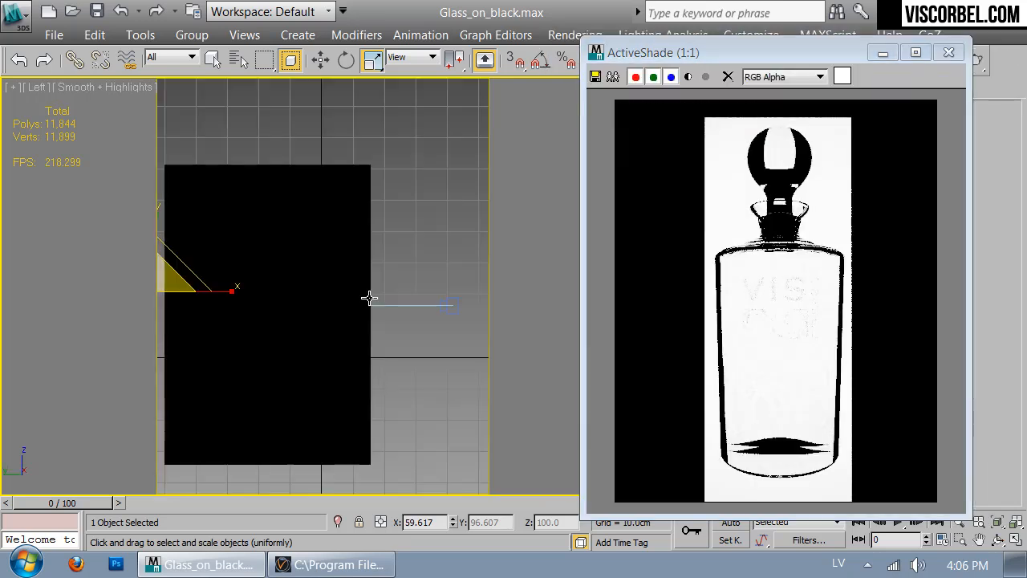
key(F3)
middle_drag(410, 299, 283, 310)
click(446, 245)
drag(793, 52, 681, 234)
Create a plane VRayLight across the stopper in the front view, about 15.3 cm half-length and 5.3 cm half-width
click(658, 88)
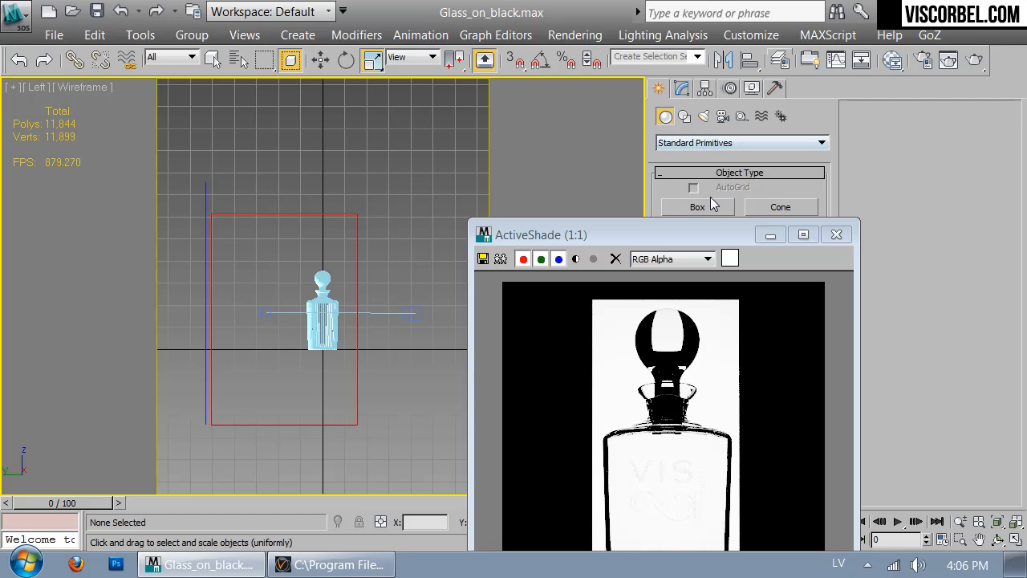
click(704, 116)
click(714, 143)
click(679, 178)
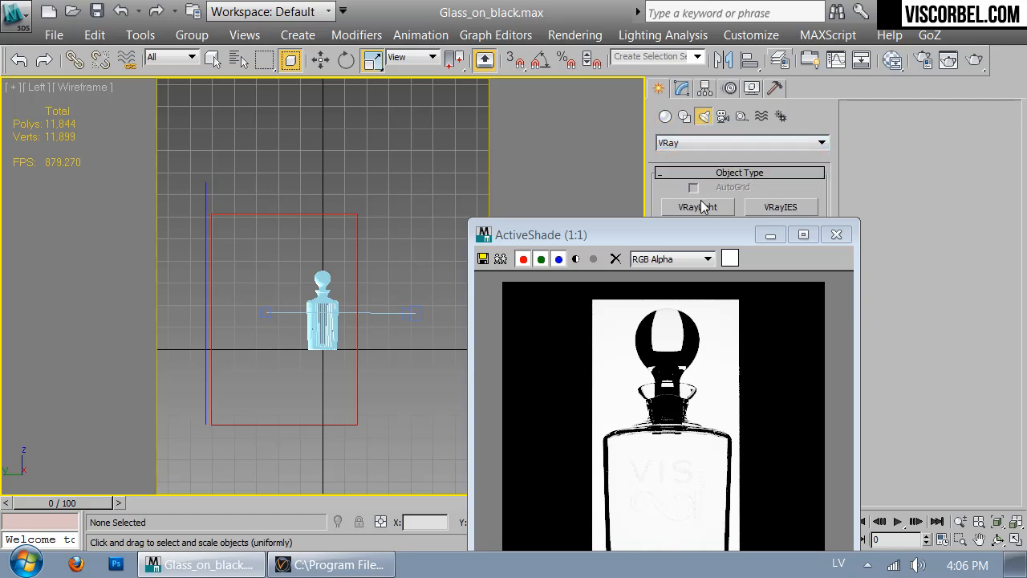
click(698, 207)
key(f)
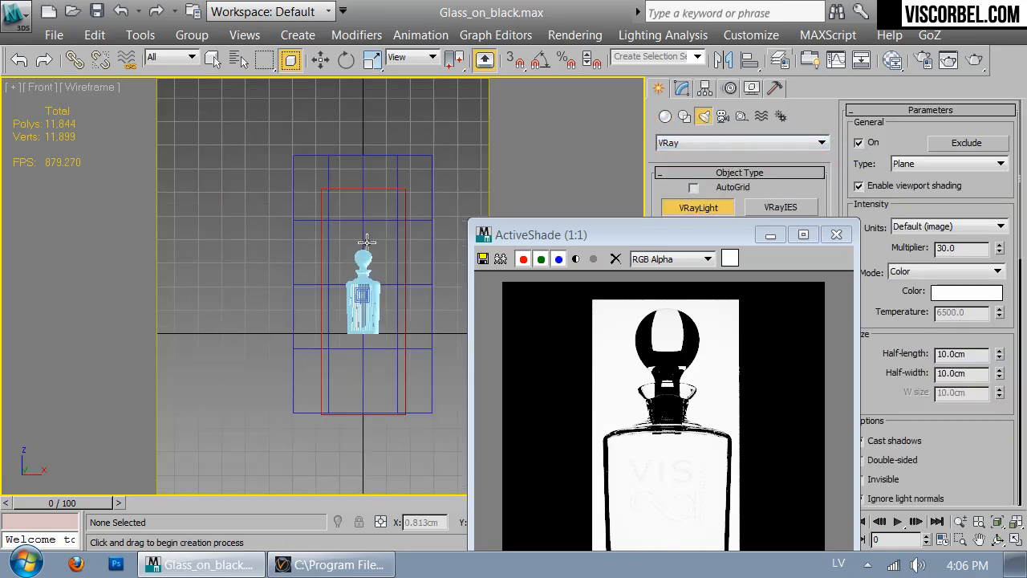
drag(325, 238, 399, 261)
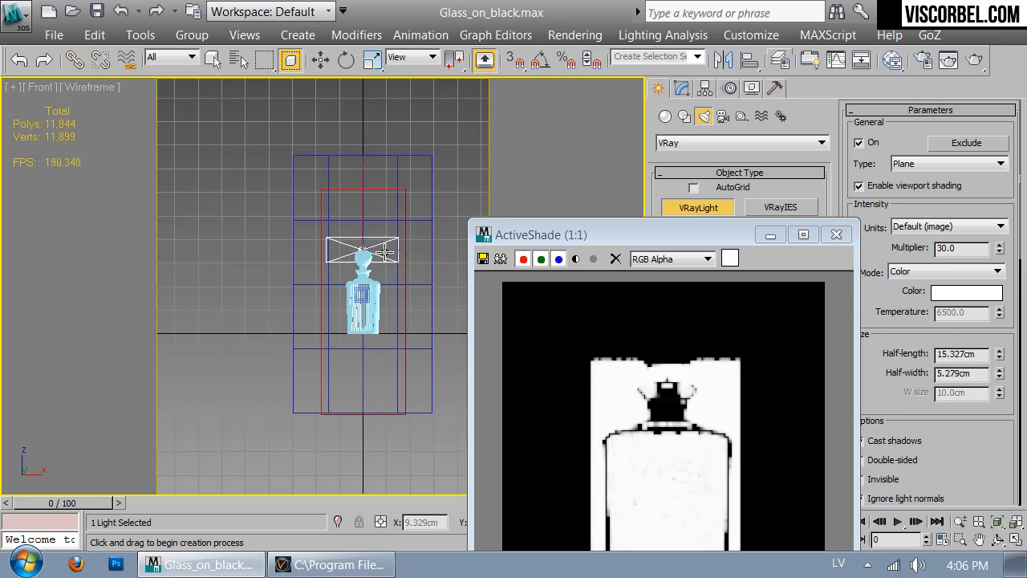
Rotate the new light by about 50.6° in the left view so it tilts down toward the decanter
key(l)
scroll(266, 281, down, 5)
key(e)
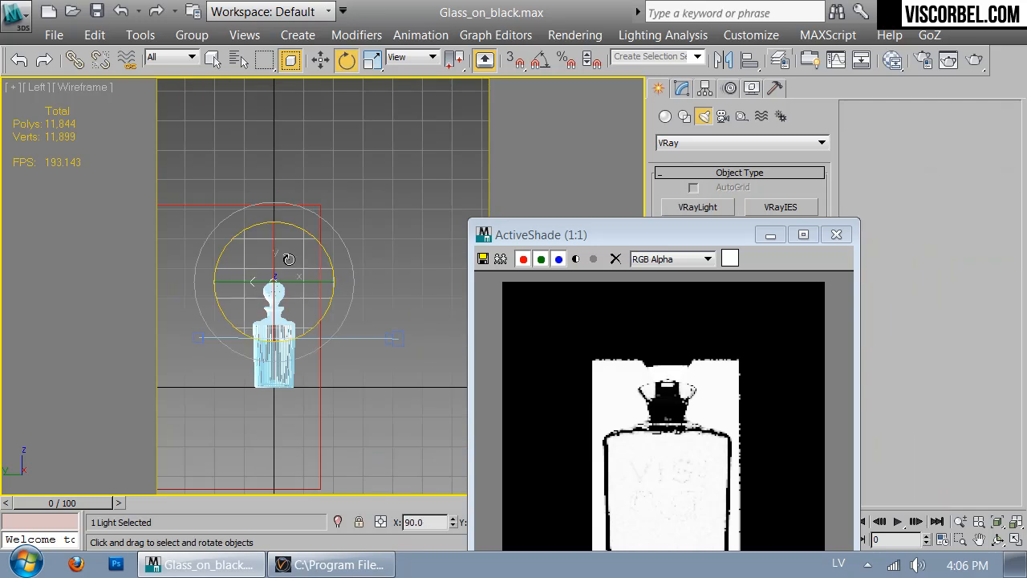
drag(320, 240, 265, 179)
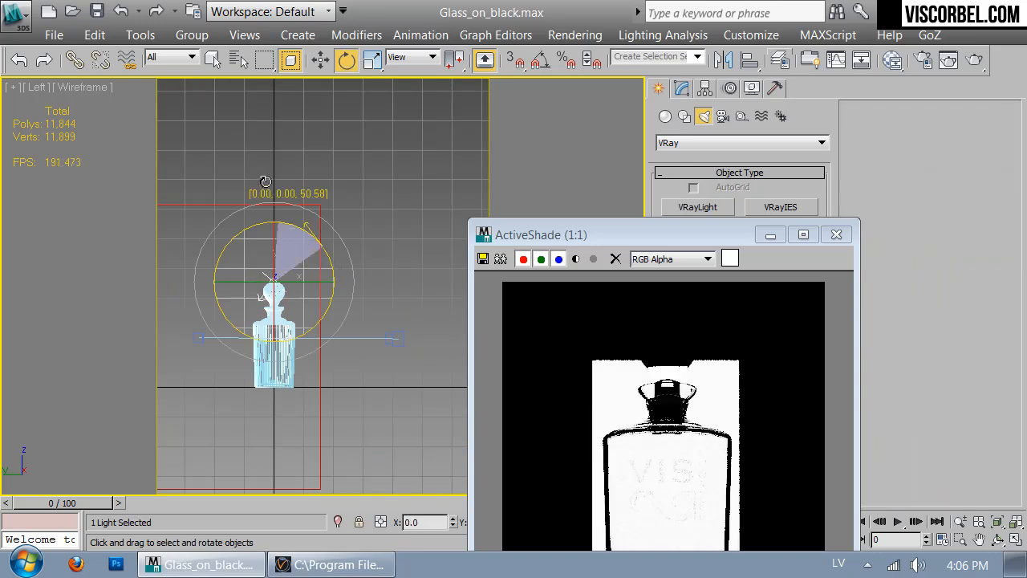
Move the light just outside the box's open front, above the camera line, and adjust its tilt to about 50.4° on X
key(w)
drag(292, 256, 335, 237)
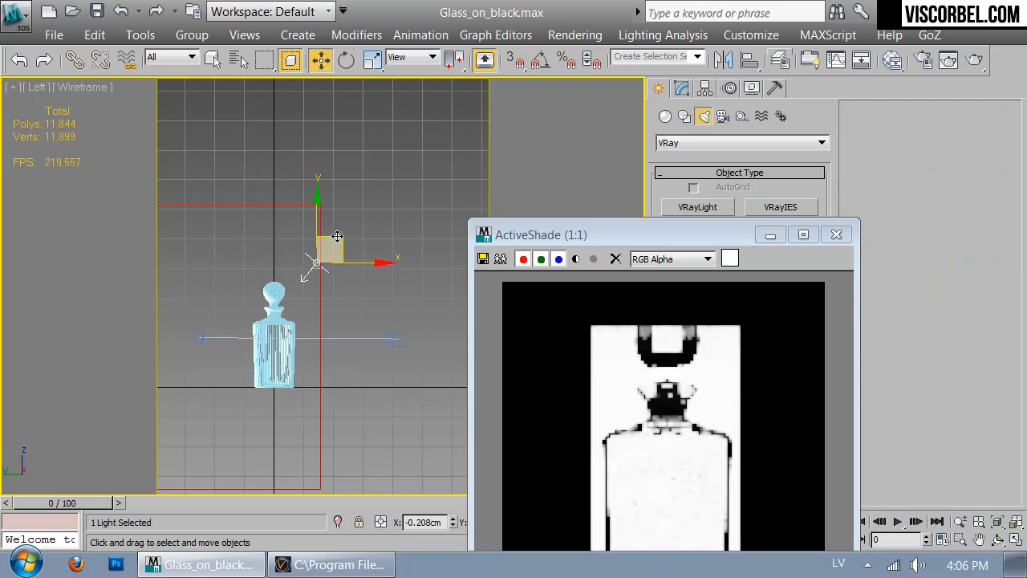
drag(650, 235, 647, 91)
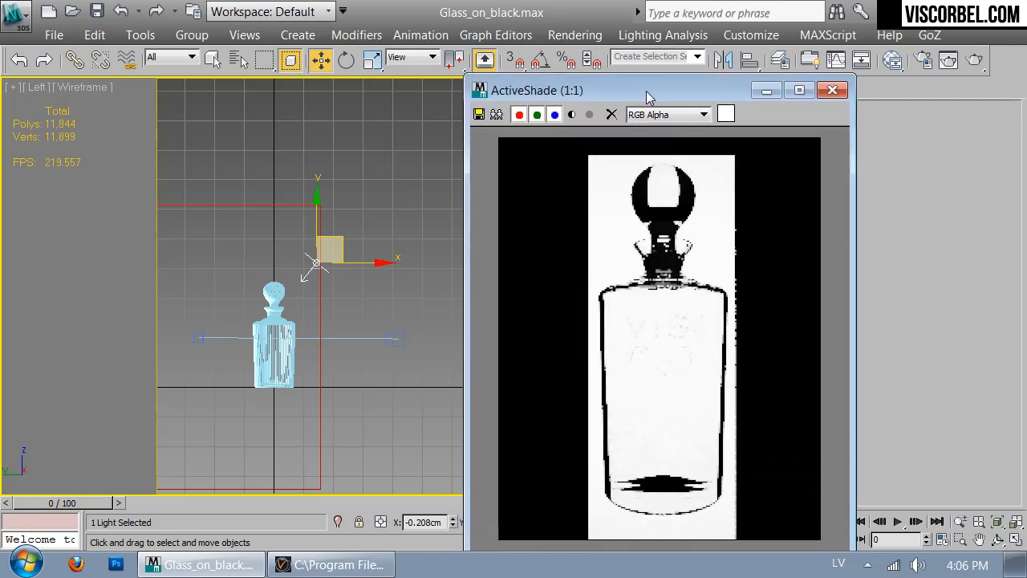
drag(337, 237, 350, 254)
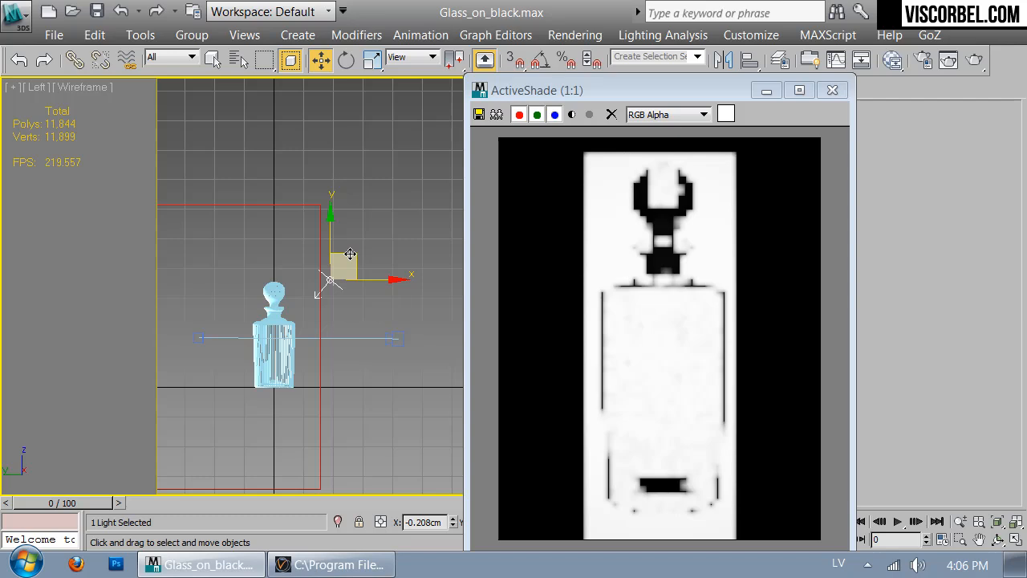
key(e)
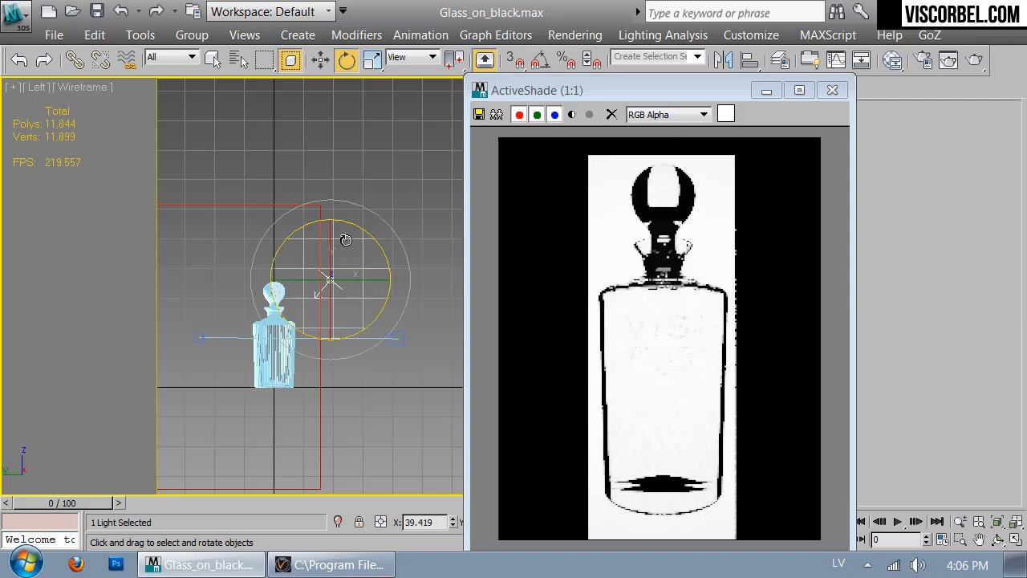
drag(352, 219, 364, 240)
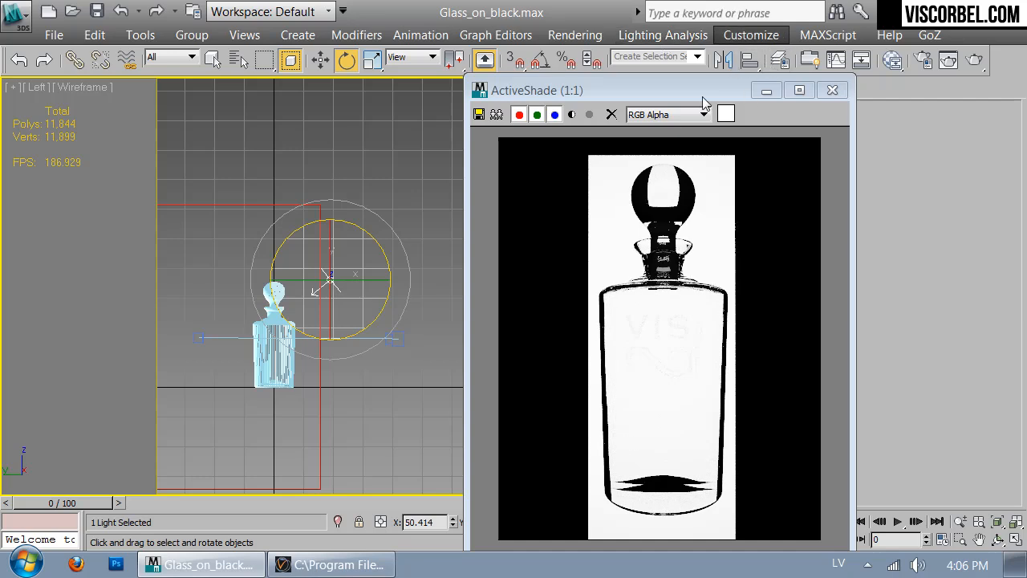
Show the whole setup in a shaded perspective view from outside and select the black box
key(c)
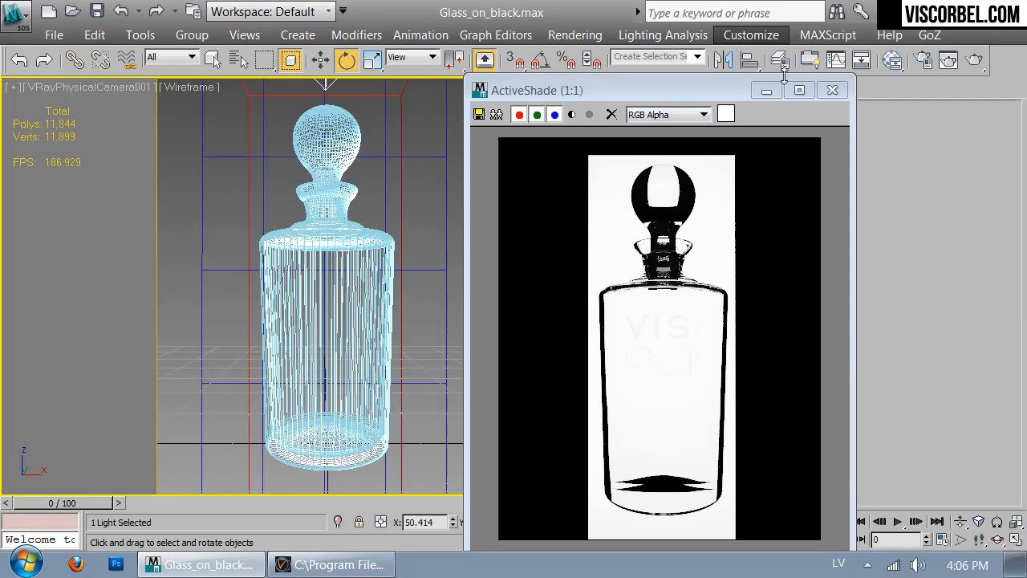
click(979, 60)
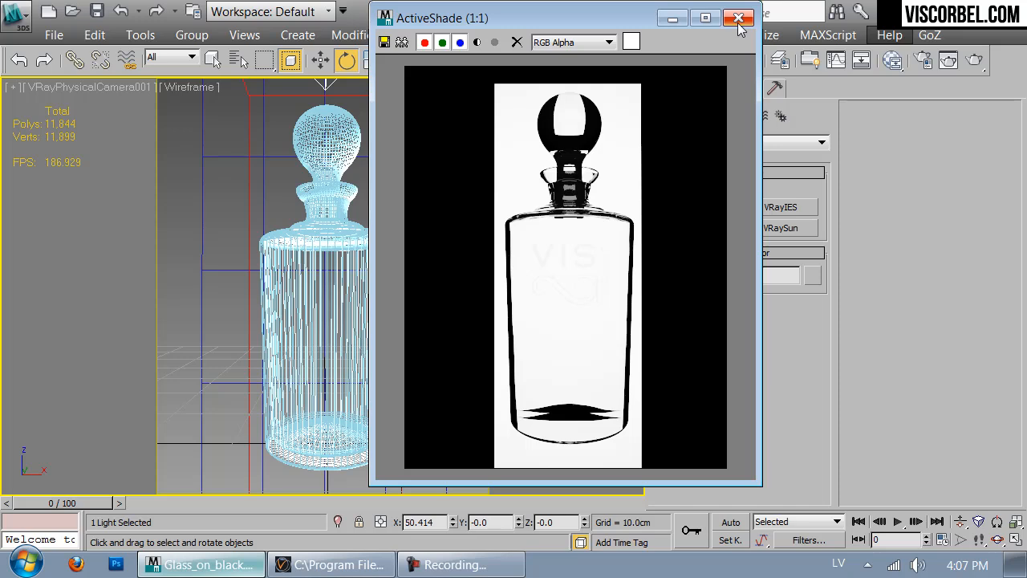
drag(620, 27, 812, 67)
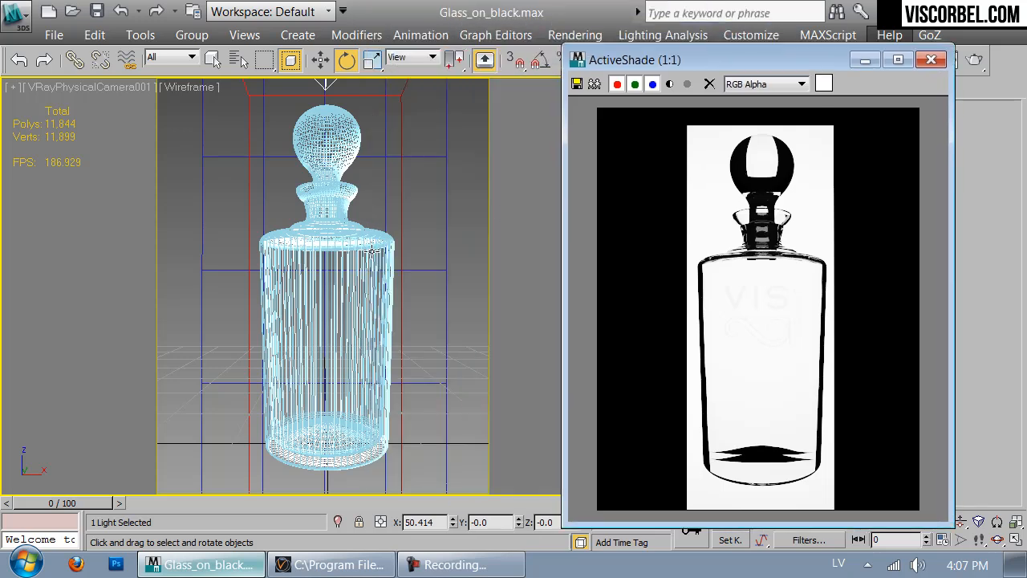
key(p)
alt+middle_drag(371, 253, 404, 244)
click(331, 480)
key(F3)
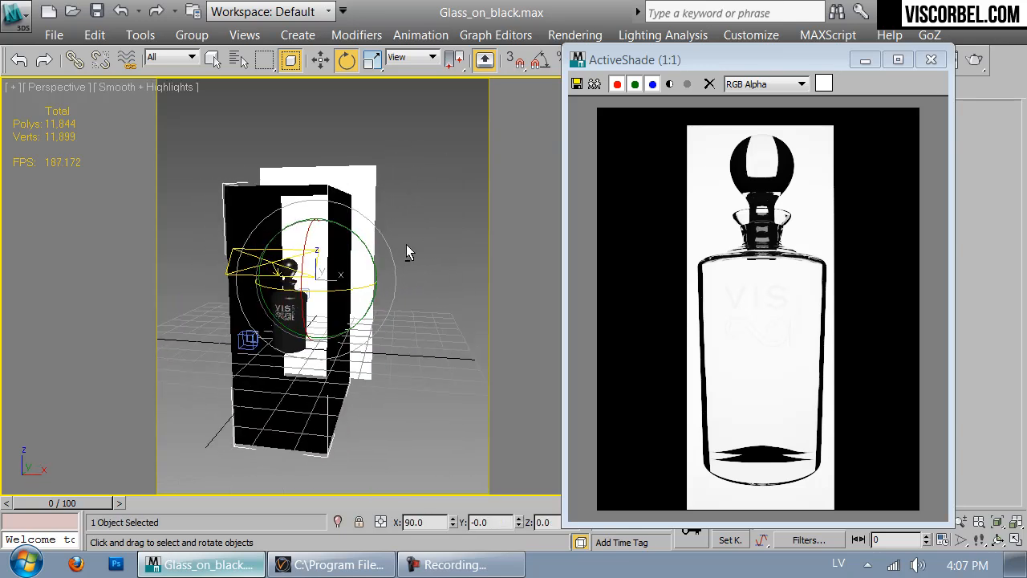
Assign a Gradient Ramp map to the diffuse color of the box's black VRayMtl, Material #39
key(m)
drag(597, 59, 324, 59)
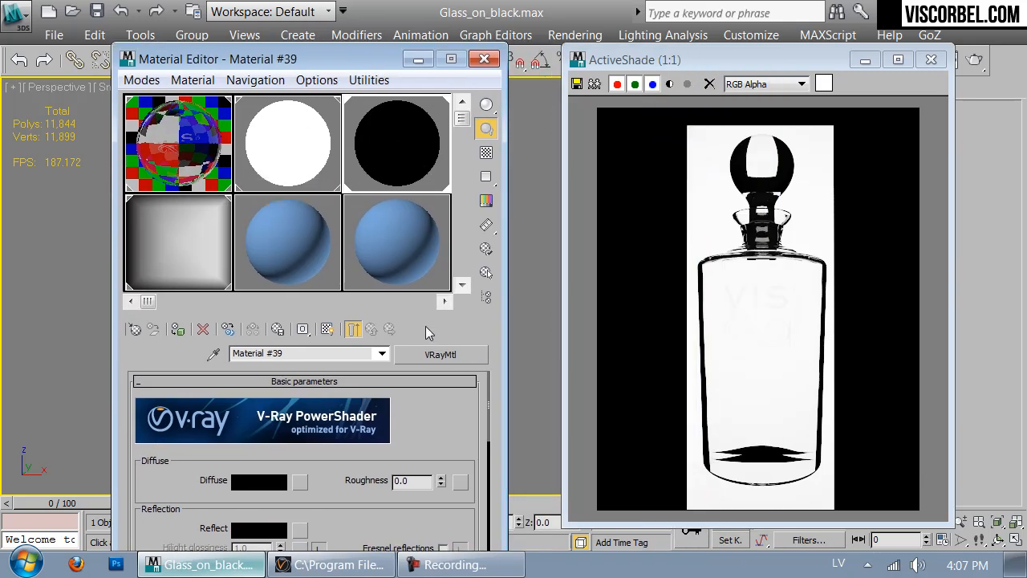
click(300, 481)
double_click(560, 294)
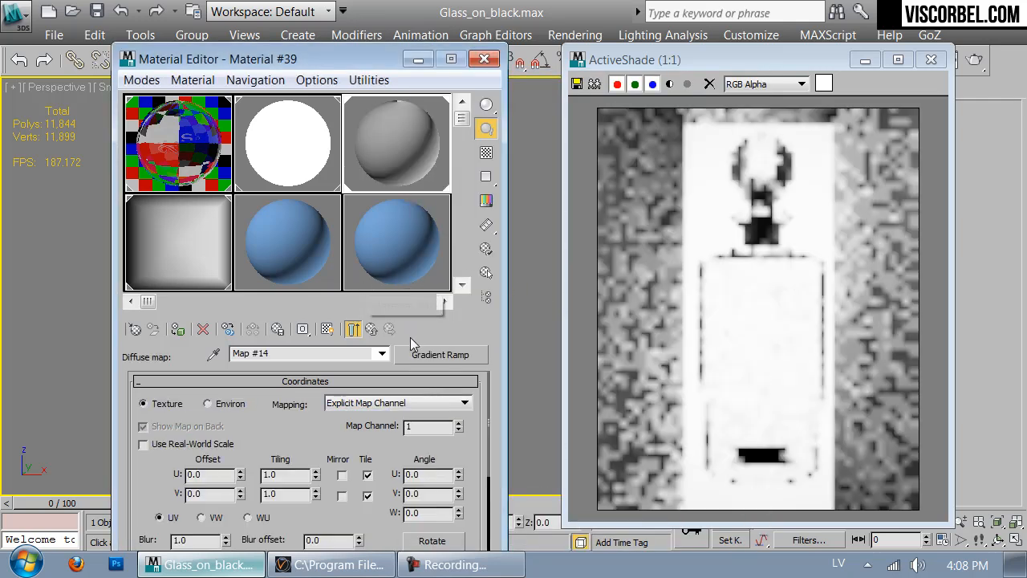
Show the gradient map on the box in the viewport and set its W angle to -90
drag(378, 60, 796, 159)
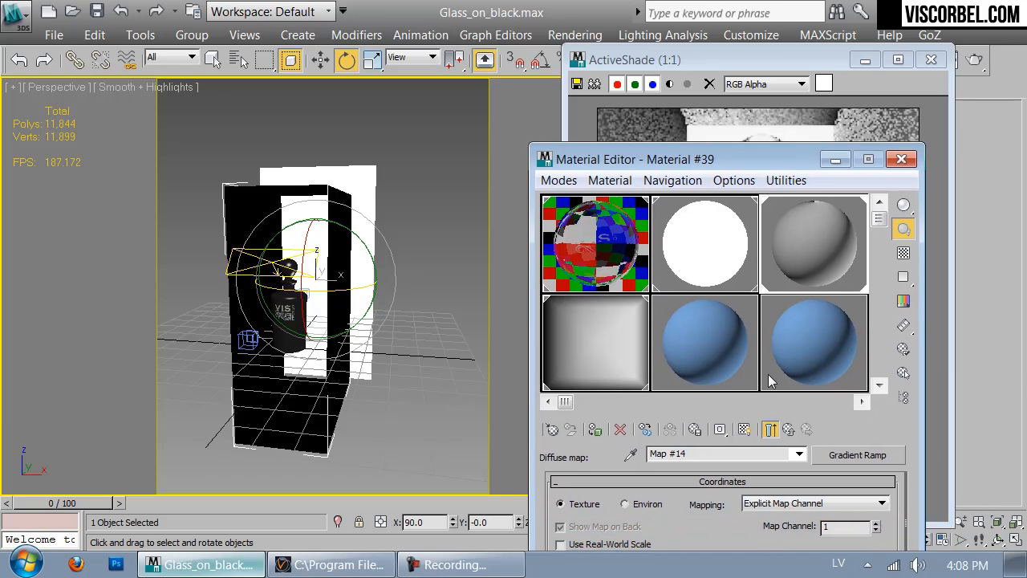
alt+middle_drag(449, 313, 389, 325)
drag(742, 512, 736, 401)
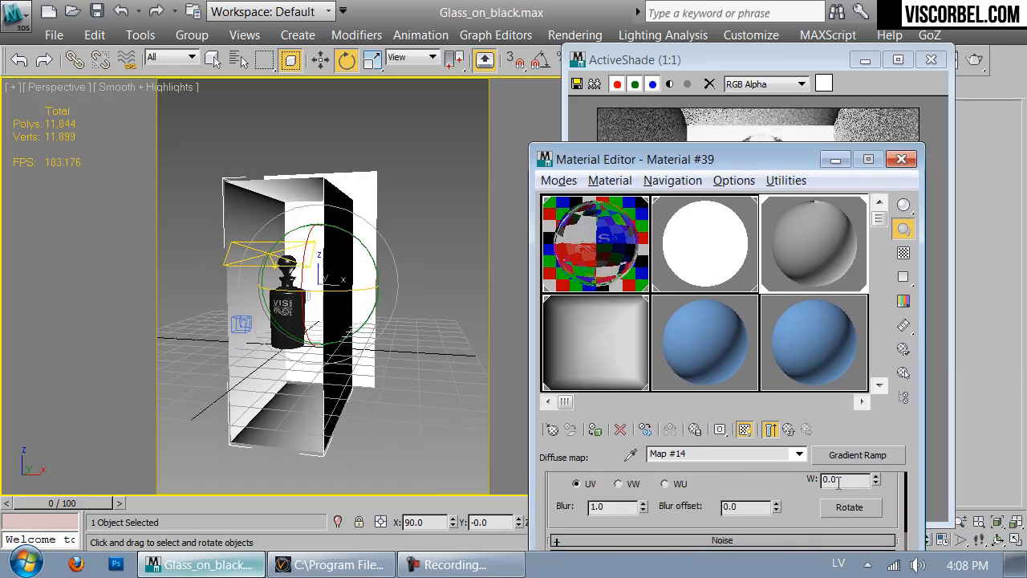
key(Return)
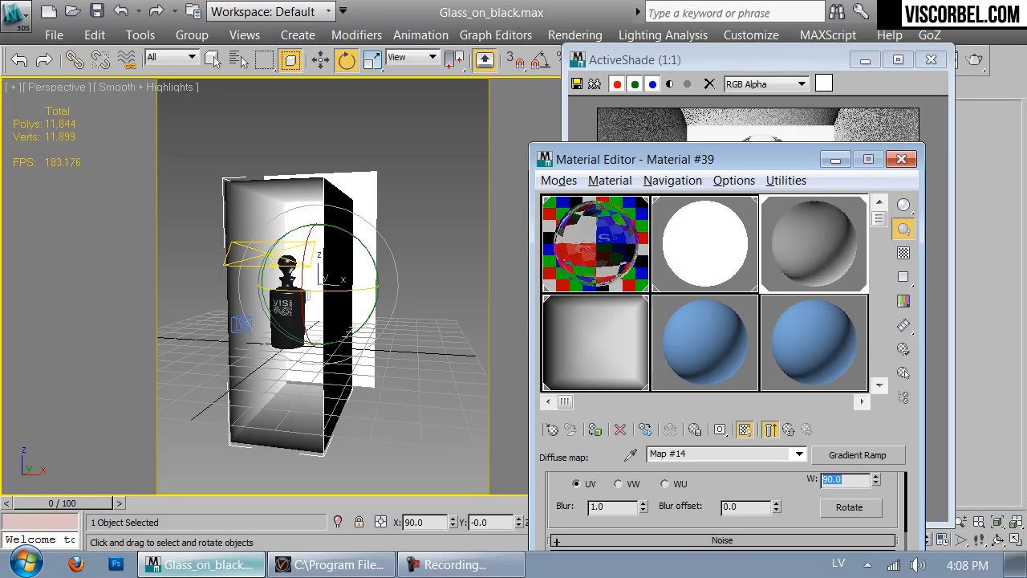
text(-90)
key(Return)
Move the gradient's middle flag to position 71, color it pure black, and close the Material Editor
drag(787, 159, 397, 97)
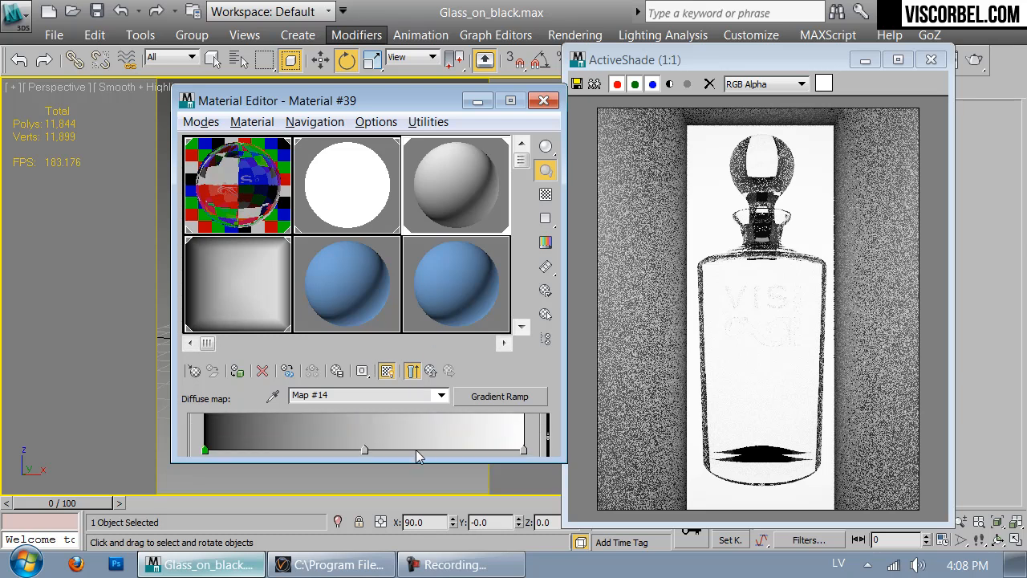
drag(425, 461, 426, 523)
drag(379, 462, 433, 488)
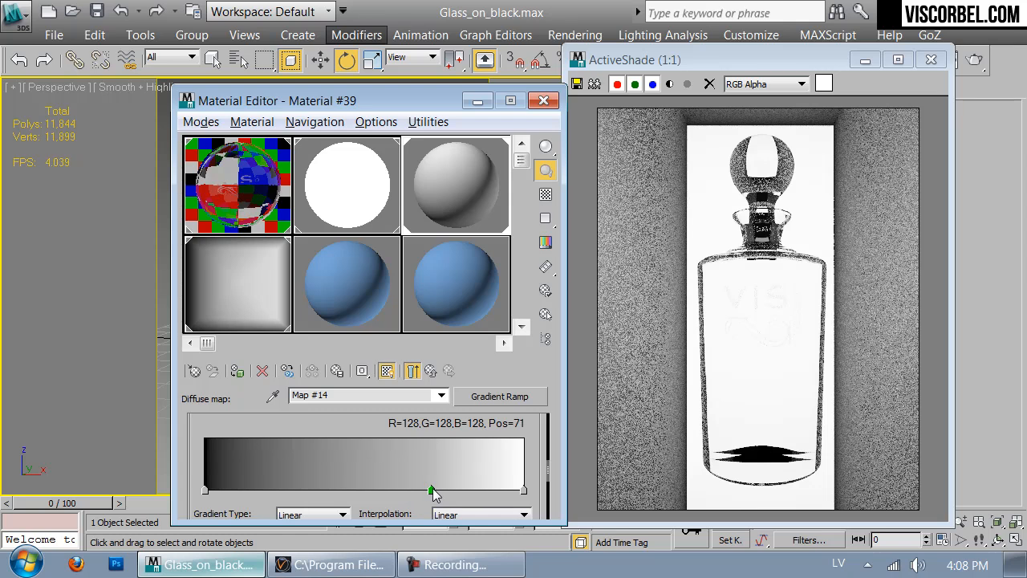
double_click(431, 488)
drag(581, 212, 566, 207)
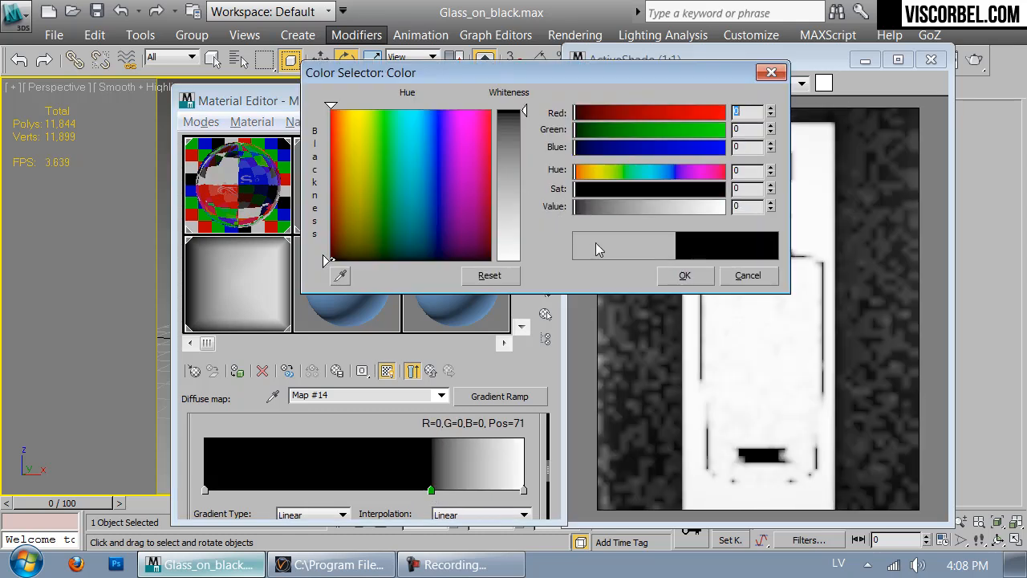
click(685, 276)
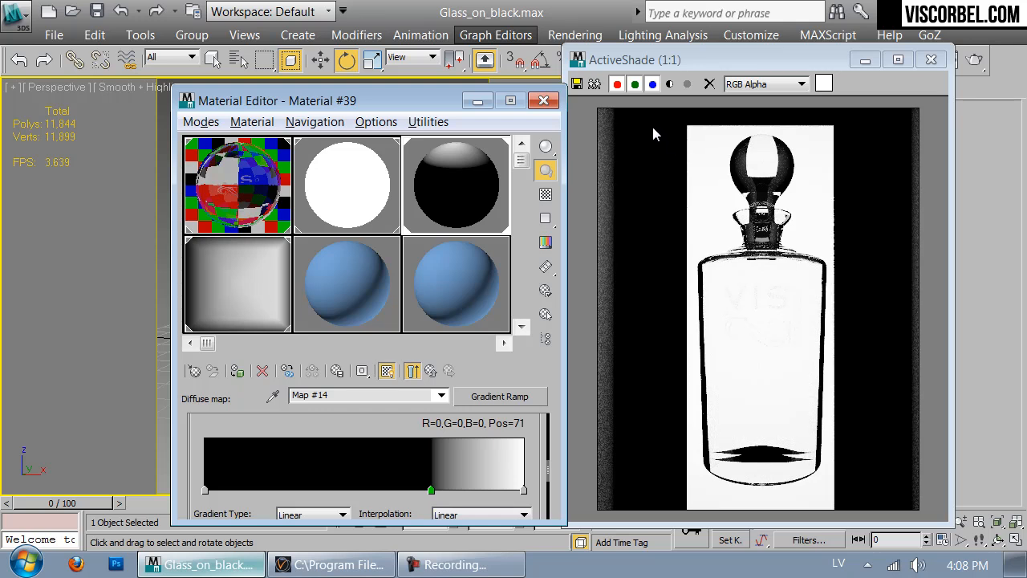
click(543, 100)
Unhide all objects in the scene and close the ActiveShade window
right_click(430, 245)
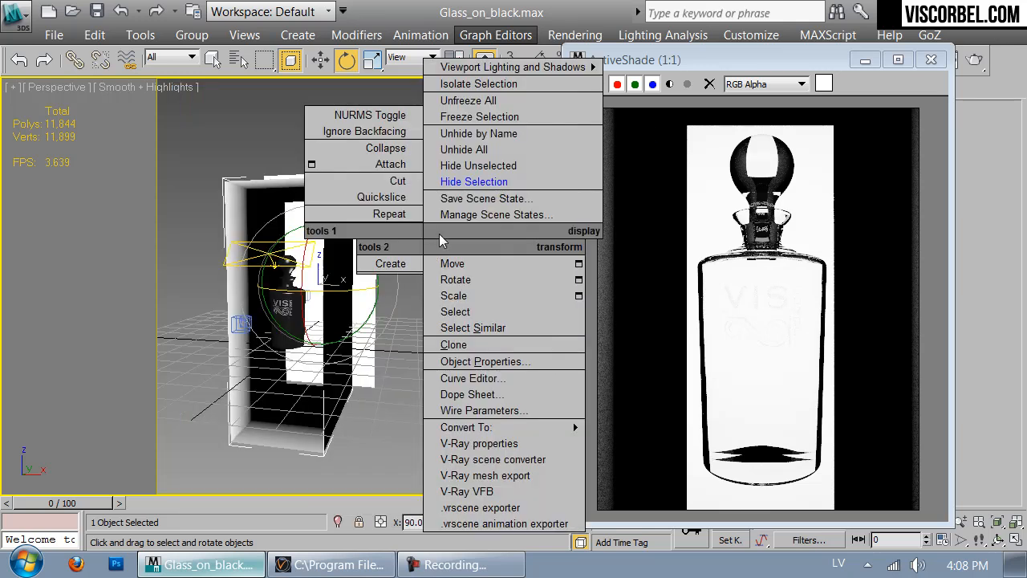
click(462, 146)
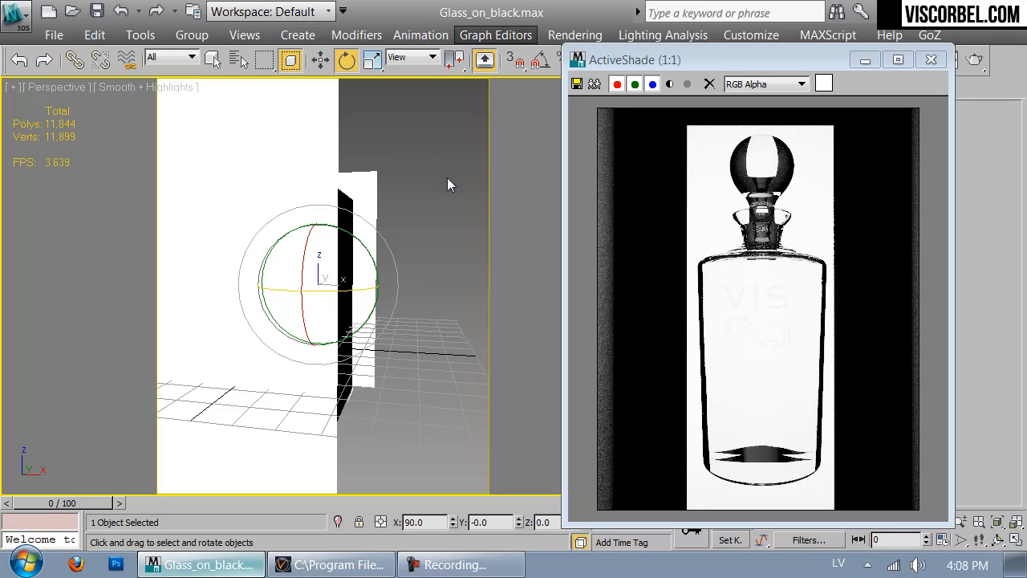
click(931, 62)
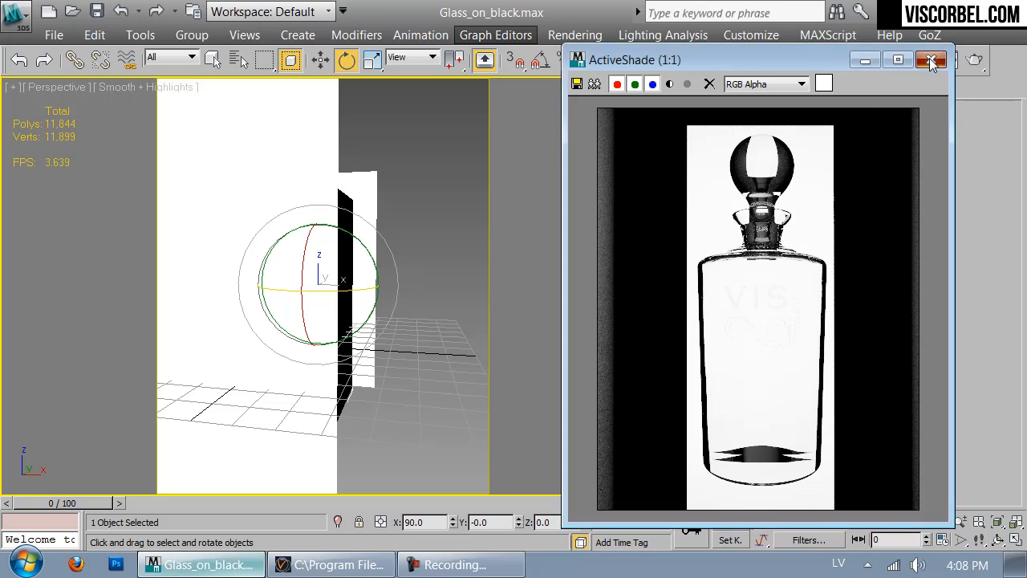
Render the decanter through the VRayPhysicalCamera001 view, inspect the lit glass, and close the V-Ray frame buffer
key(c)
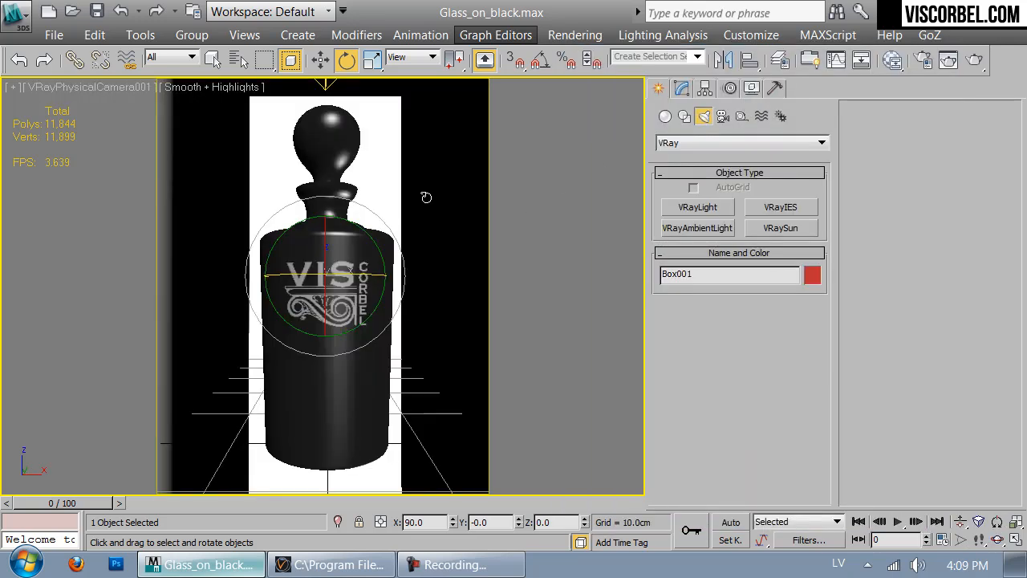
key(shift+q)
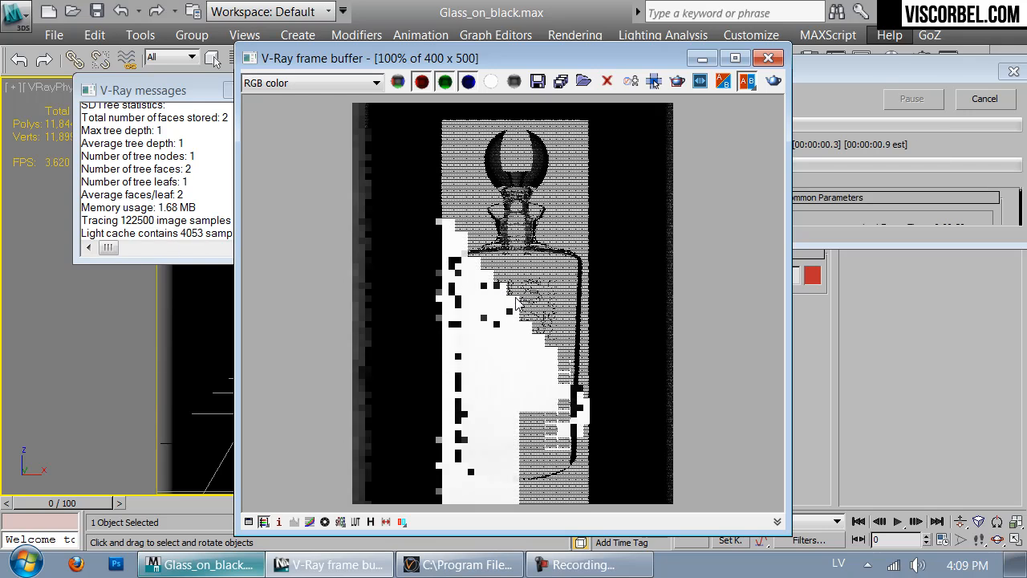
click(654, 81)
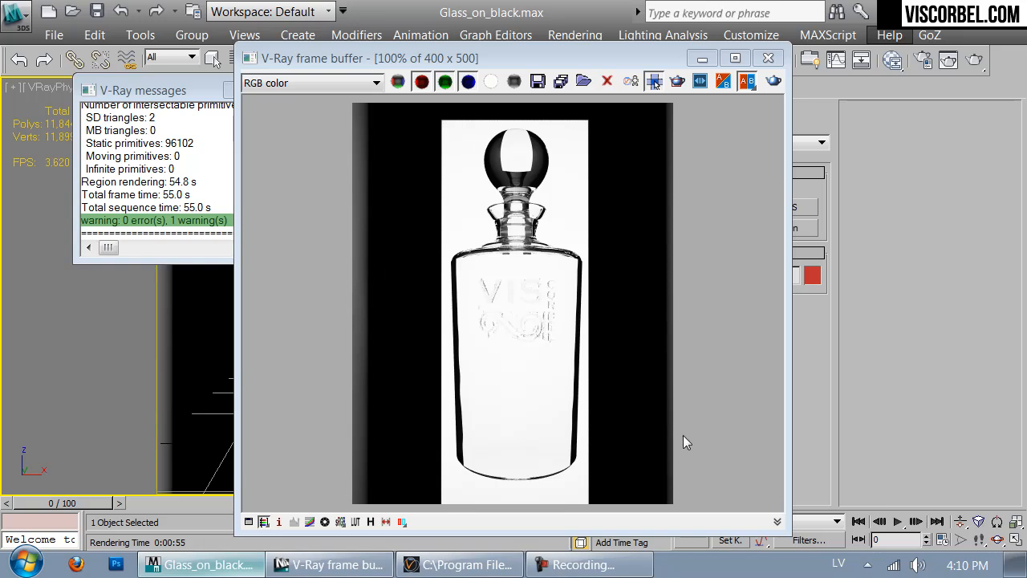
click(768, 58)
Save the scene in the Scenes folder under the new name Glass_on_white
click(15, 15)
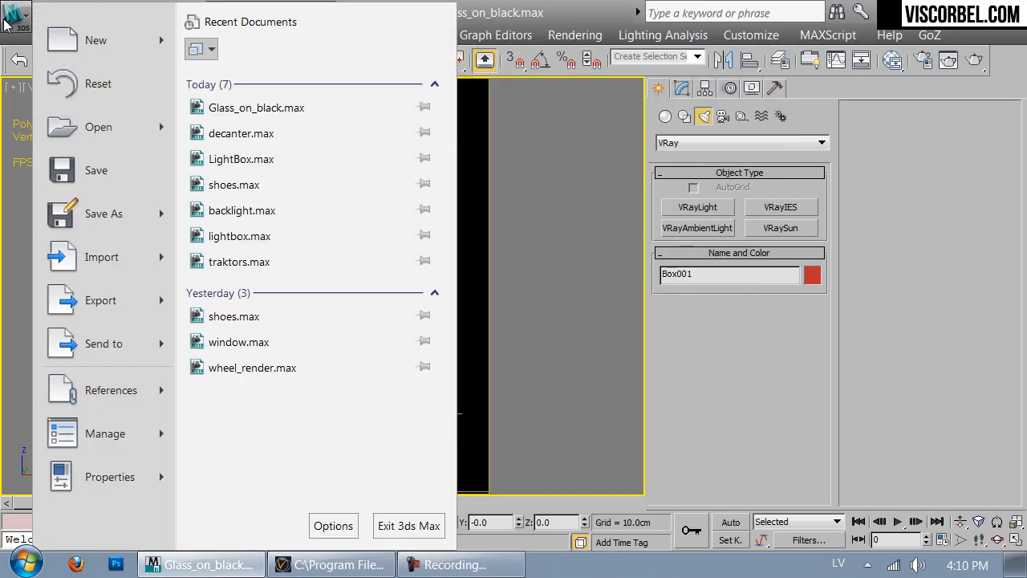
click(113, 215)
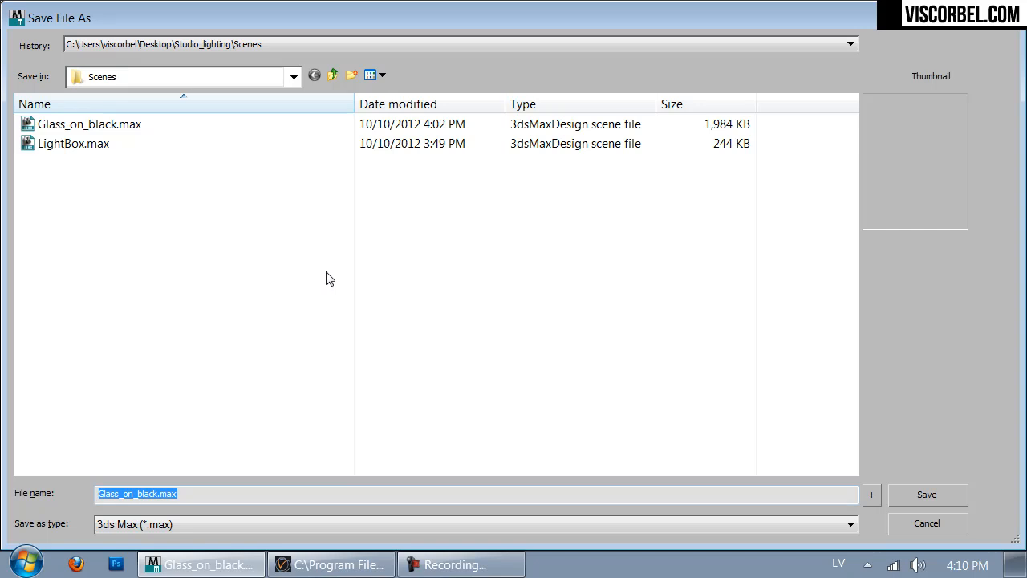
text(Glass_on)
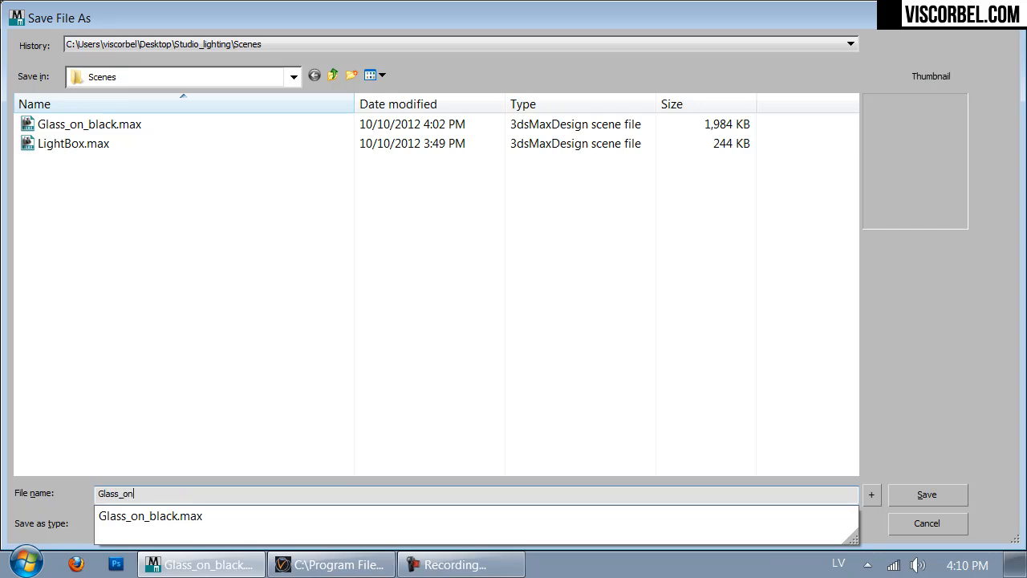
text(_wh)
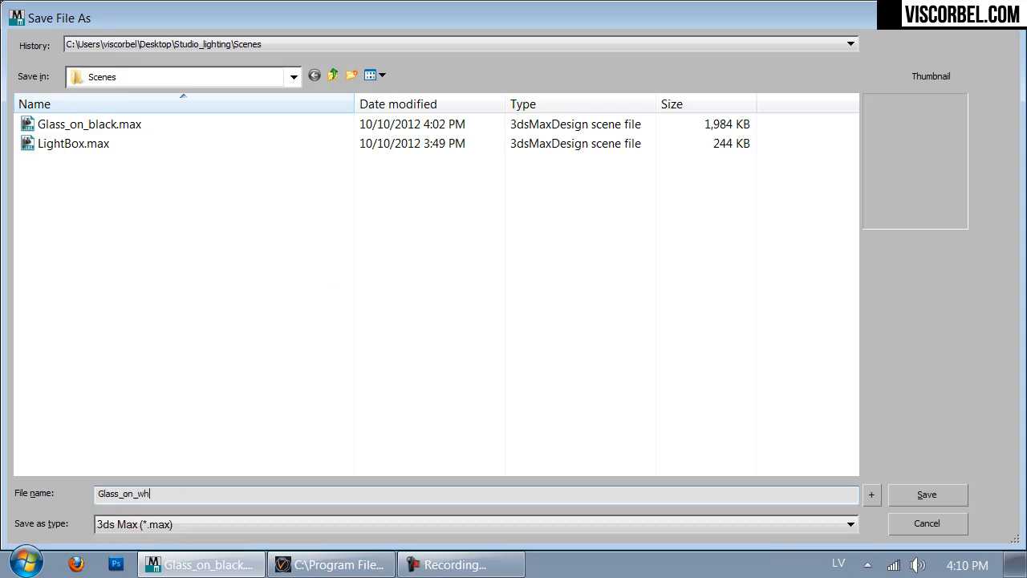
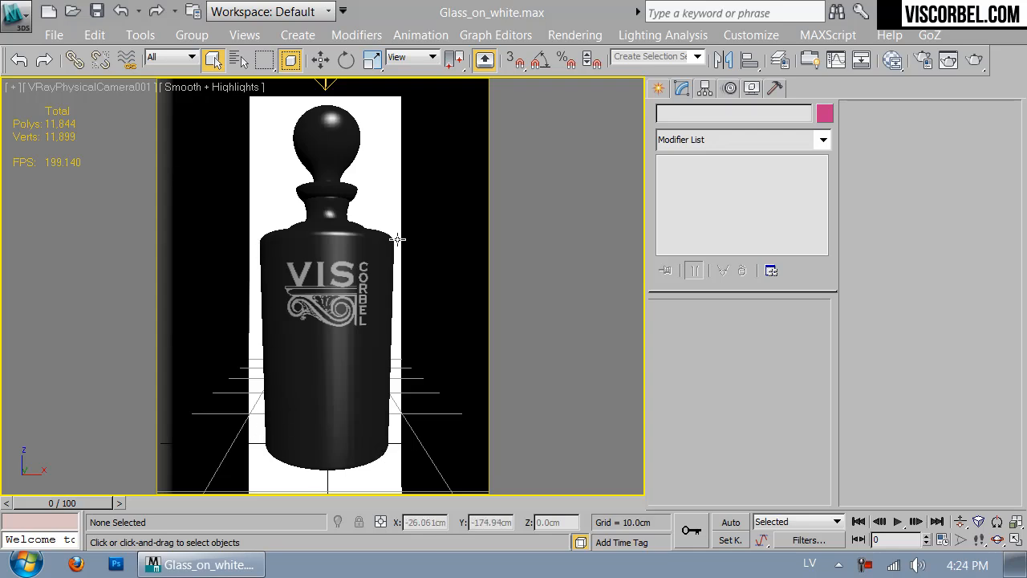
Show the whole setup from outside in a shaded perspective view and select the white backdrop plane behind the box
click(338, 140)
key(p)
scroll(348, 131, down, 5)
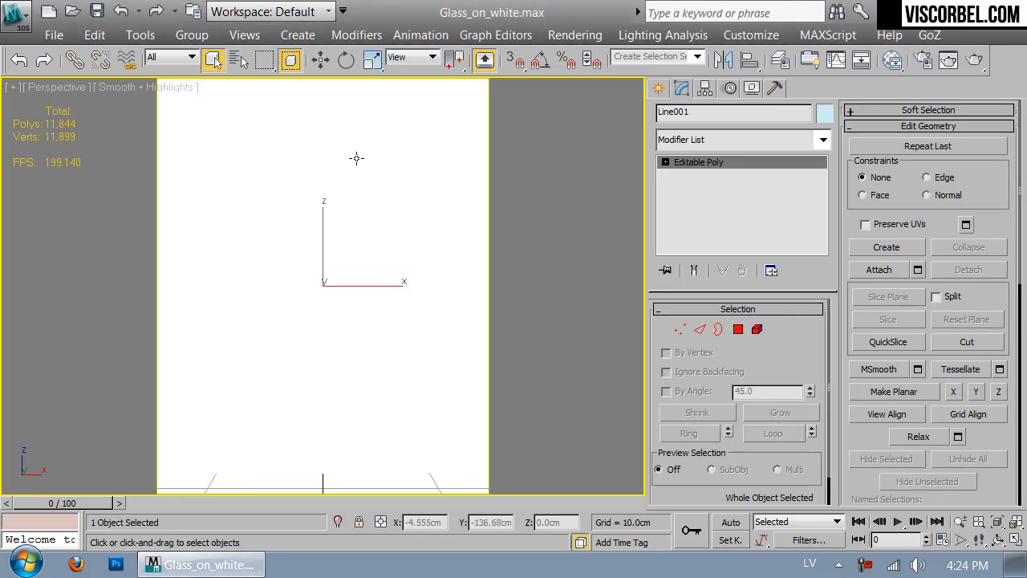
key(F3)
alt+middle_drag(373, 254, 449, 437)
click(440, 423)
key(F3)
alt+middle_drag(367, 314, 410, 243)
click(410, 243)
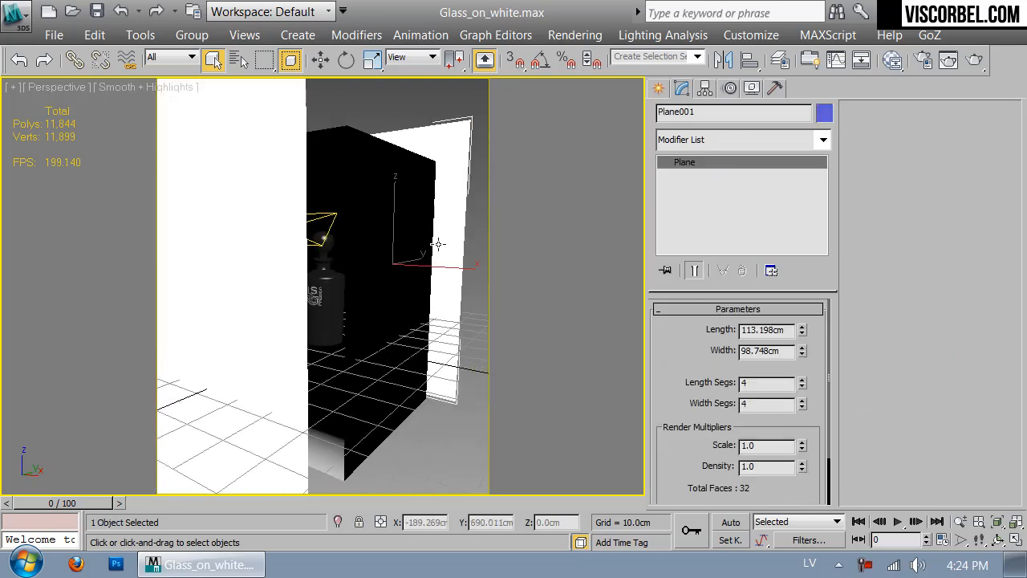
Change the backdrop's Material #38 from VRayLightMtl to VRayMtl
key(m)
click(791, 146)
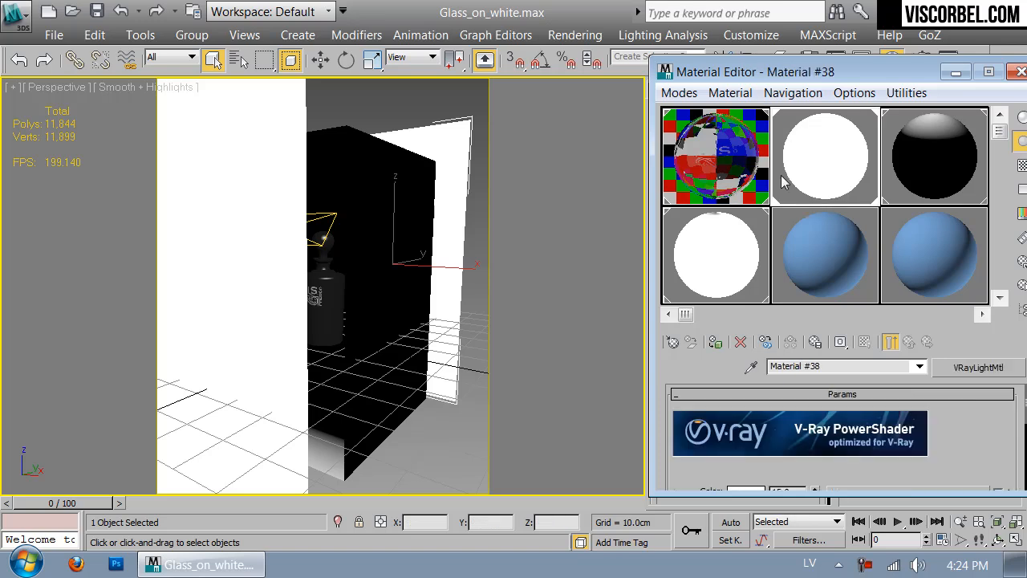
click(674, 345)
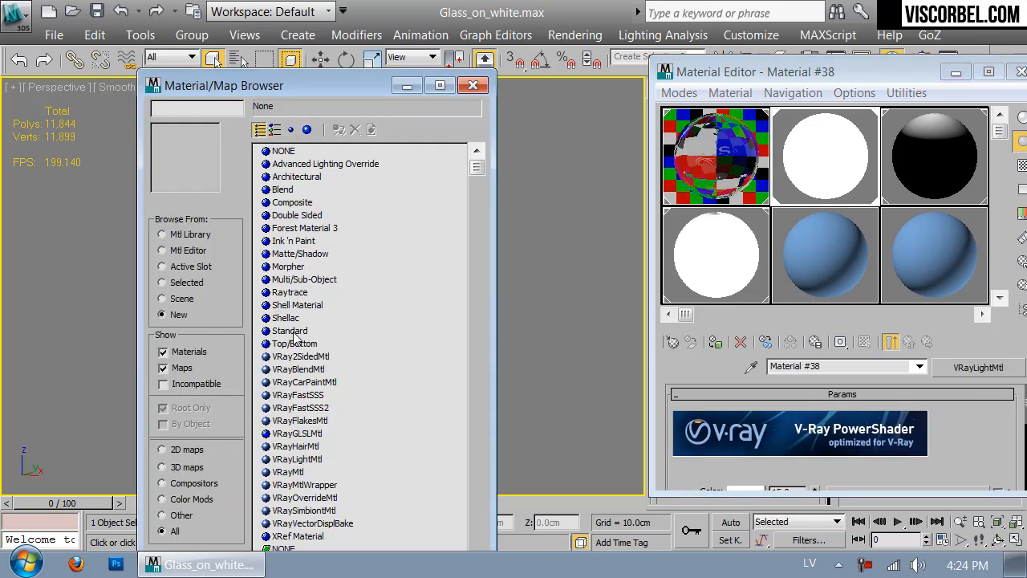
click(473, 86)
alt+middle_drag(453, 215, 447, 200)
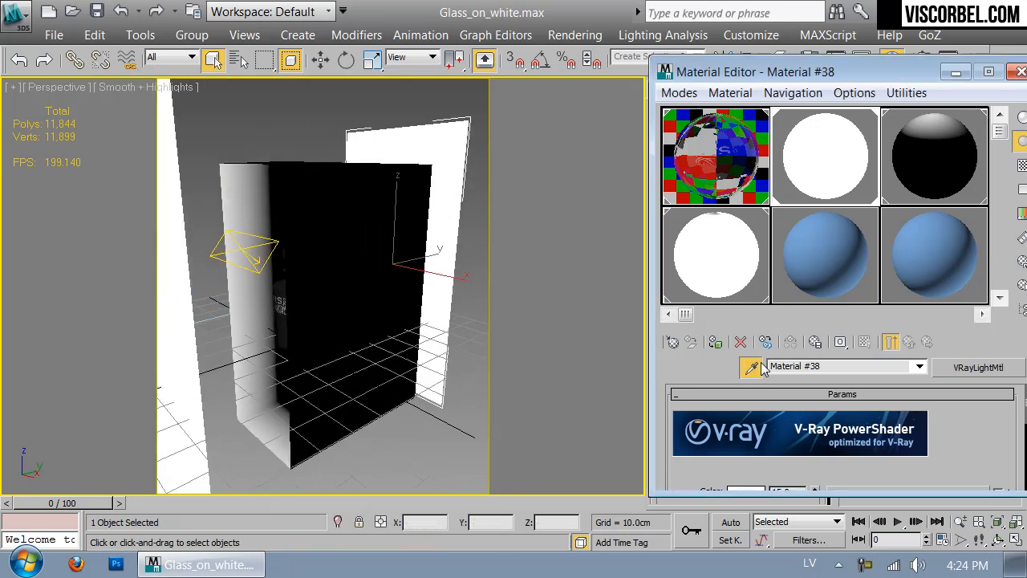
click(947, 367)
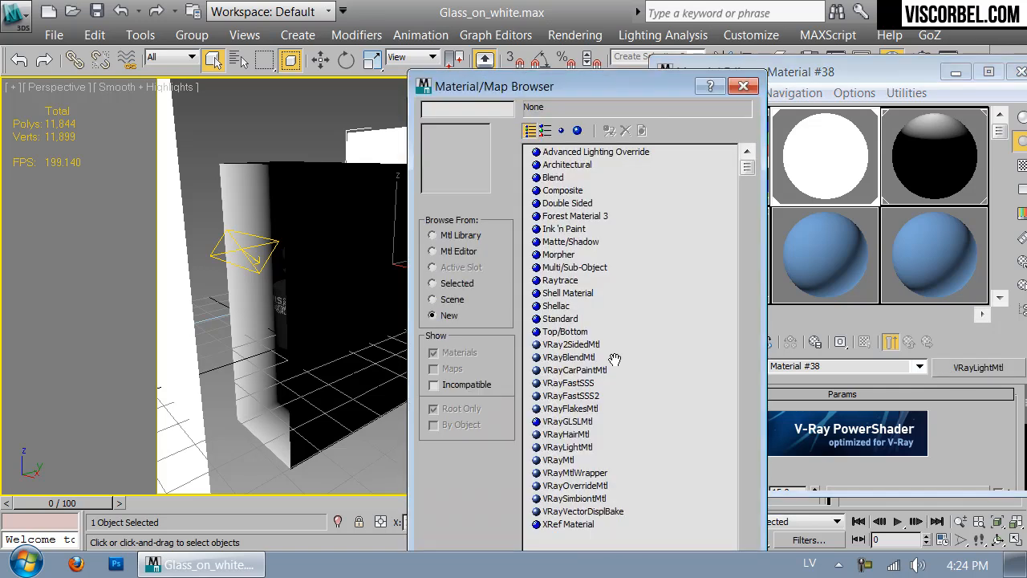
double_click(564, 463)
Set the diffuse color of Material #38 to dark grey and check the backdrop through the camera
scroll(912, 437, down, 3)
click(790, 433)
drag(625, 204, 578, 213)
click(684, 275)
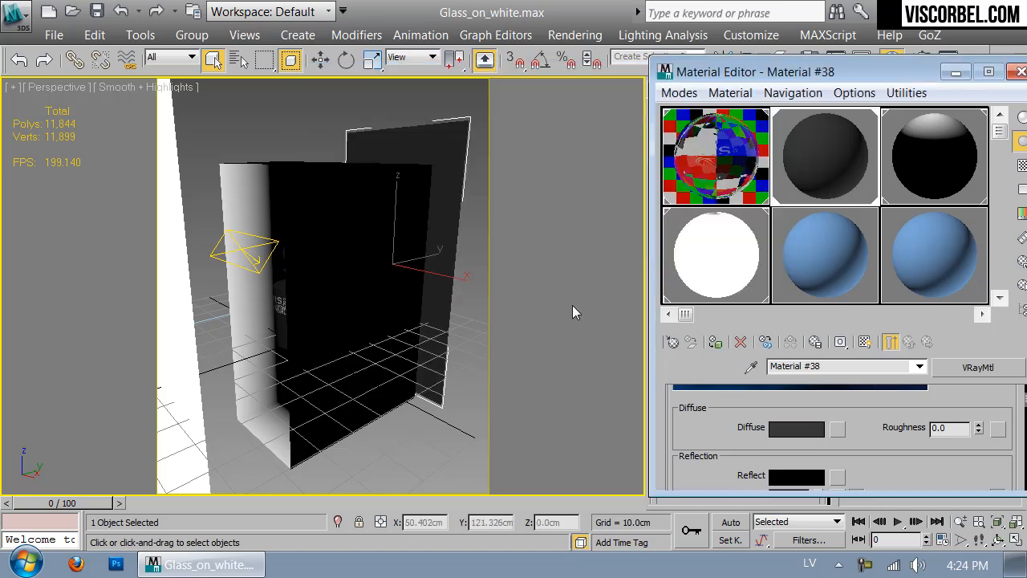
scroll(518, 272, up, 5)
key(c)
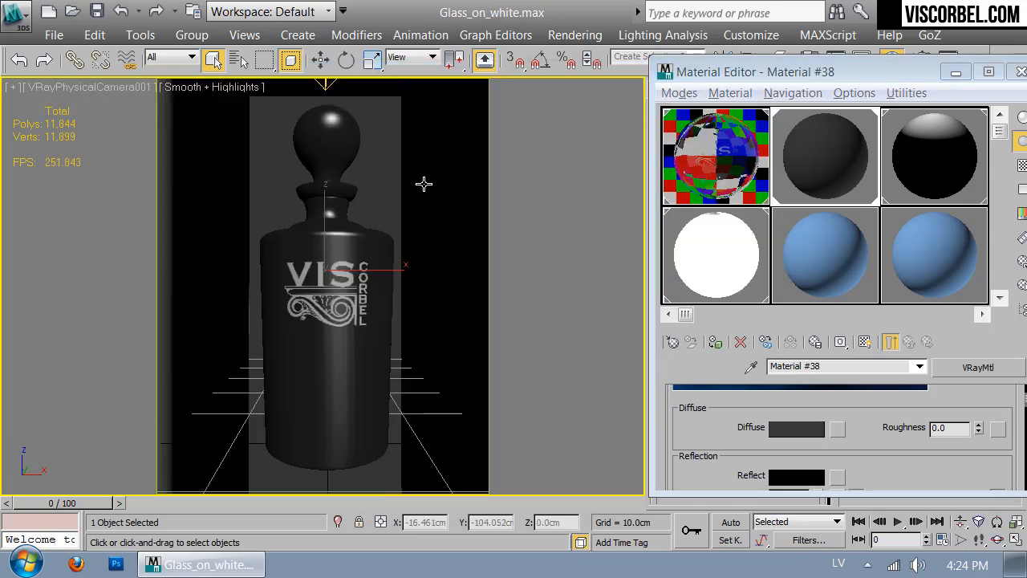
Hide the black box and delete the VRayLight in front of the decanter, working in the top wireframe view
key(t)
key(F3)
scroll(329, 280, up, 5)
key(e)
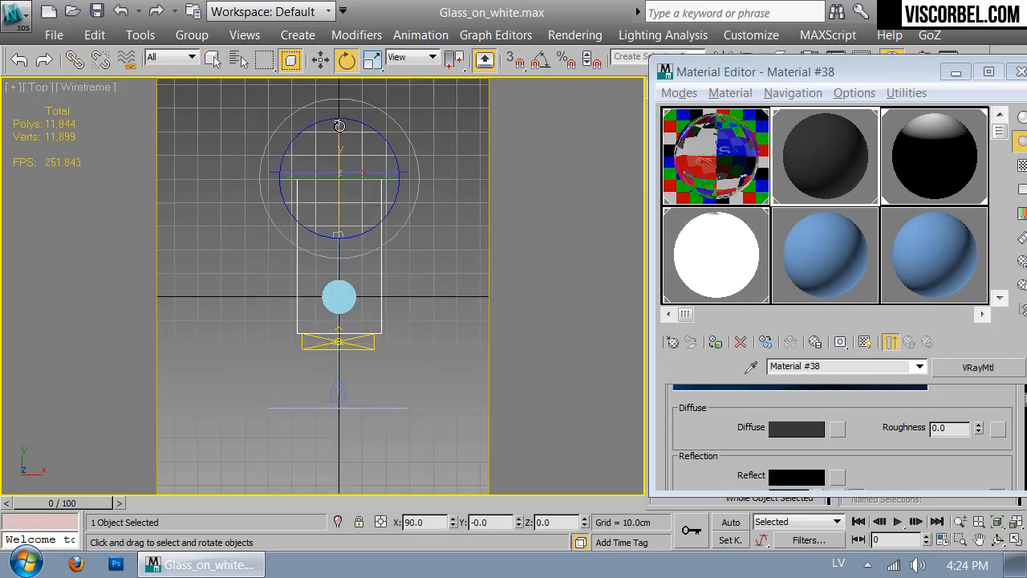
right_click(341, 236)
click(387, 169)
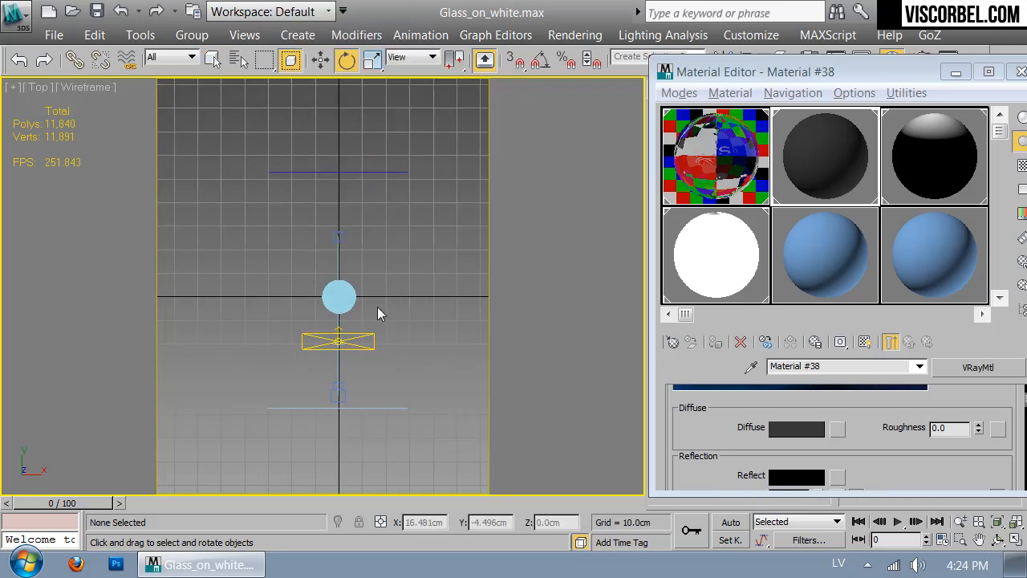
click(364, 340)
key(ctrl+d)
key(c)
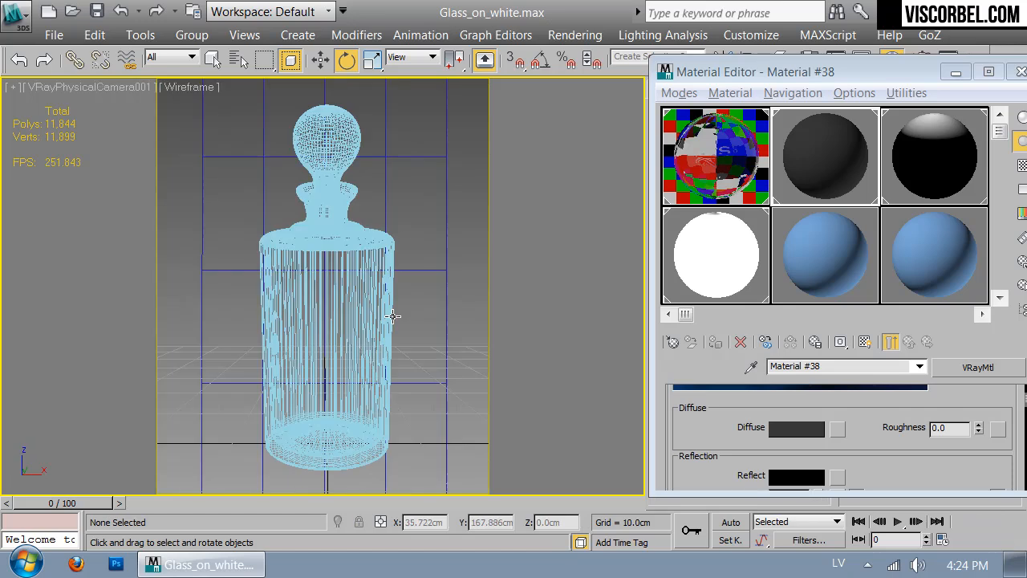
Scale the dark grey backdrop plane to about 95% in X in the shaded camera view, and close the Material Editor
key(F3)
click(422, 166)
key(r)
mouse_move(392, 272)
mouse_down()
mouse_move(425, 271)
mouse_move(379, 275)
mouse_up()
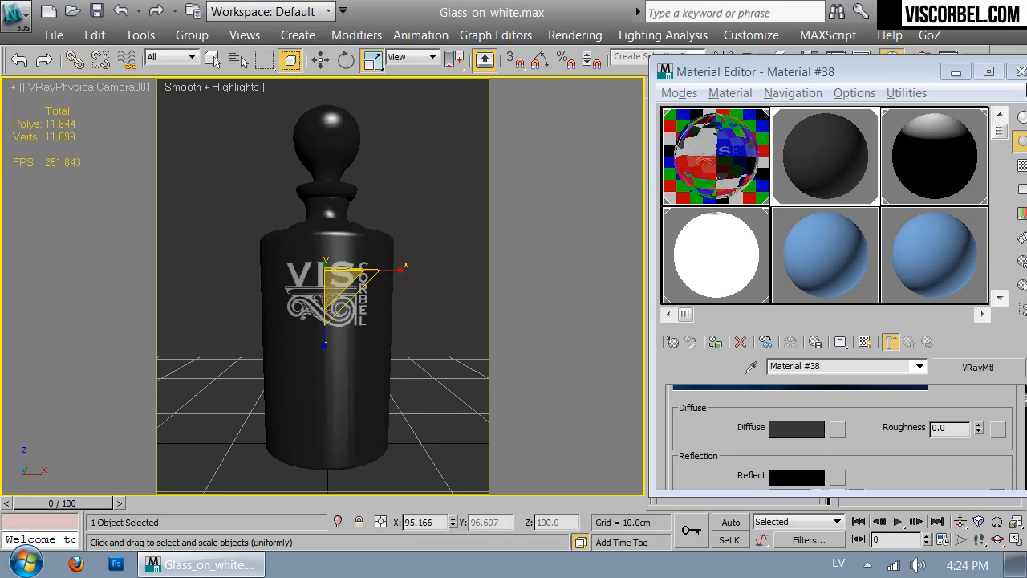
click(1021, 72)
click(608, 172)
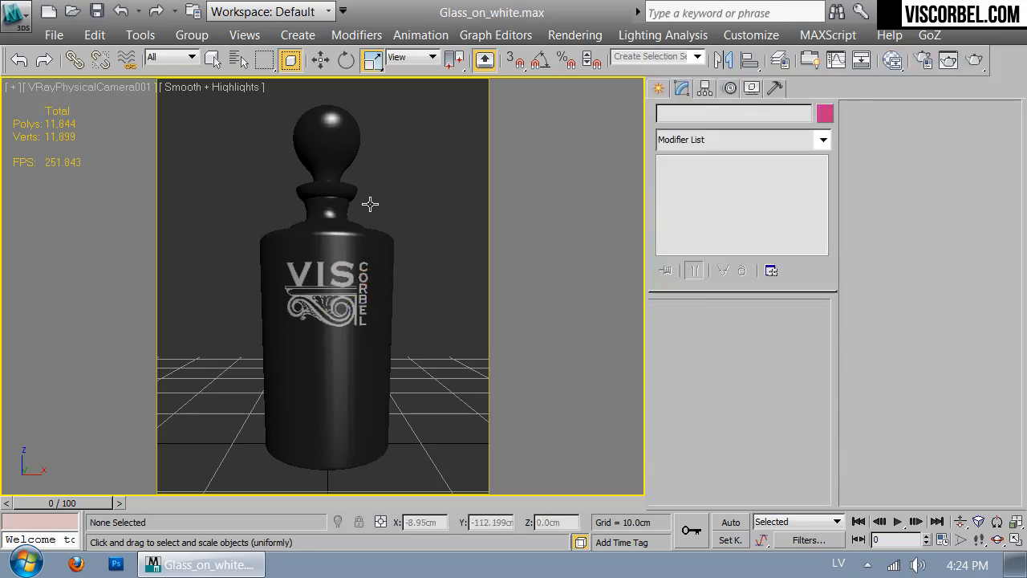
key(F3)
key(F3)
click(326, 133)
key(F3)
click(564, 158)
key(F3)
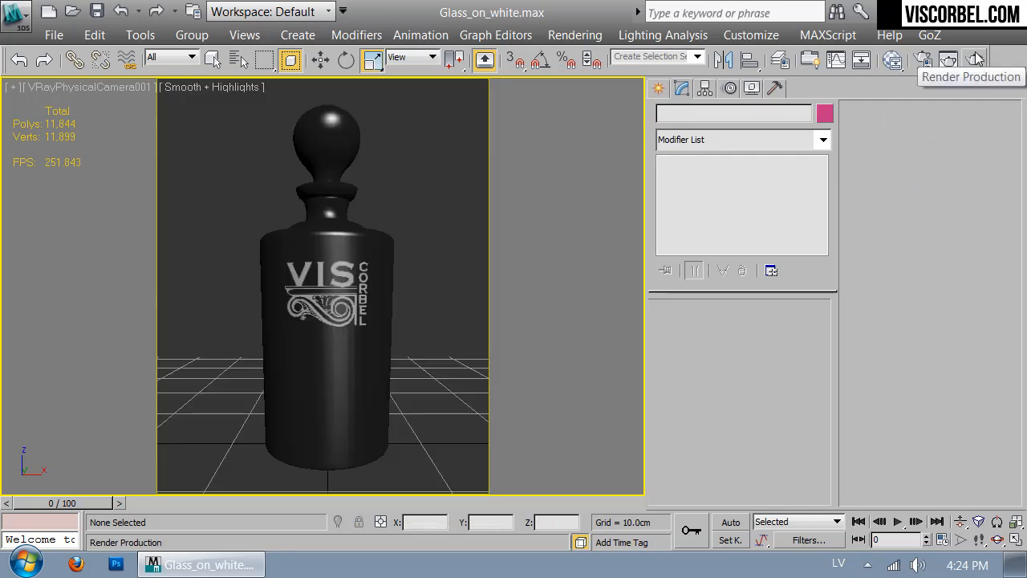
key(l)
key(c)
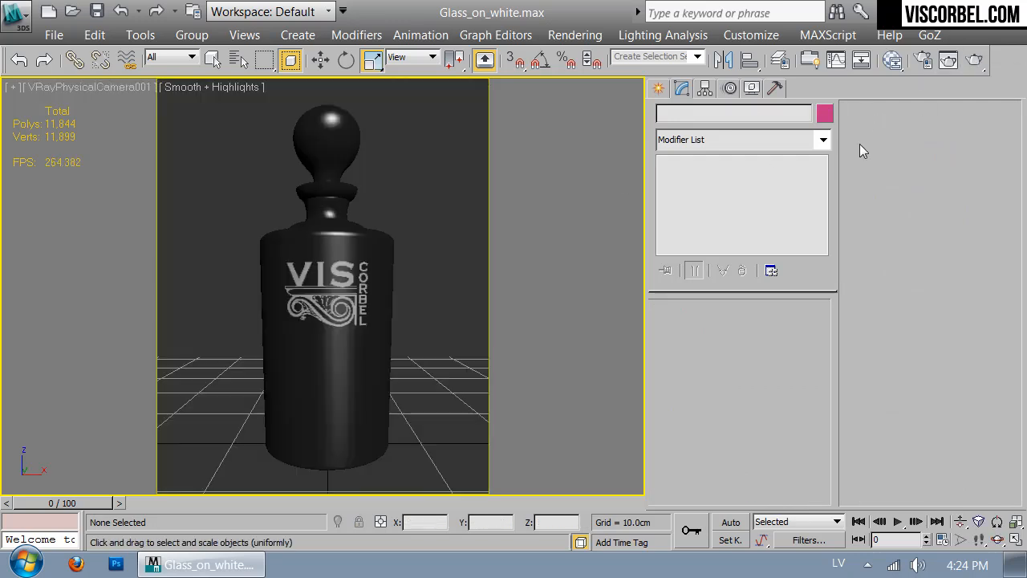
Start an ActiveShade render of the camera view with V-Ray RT, close Render Setup, and move the preview clear of the viewport
click(923, 60)
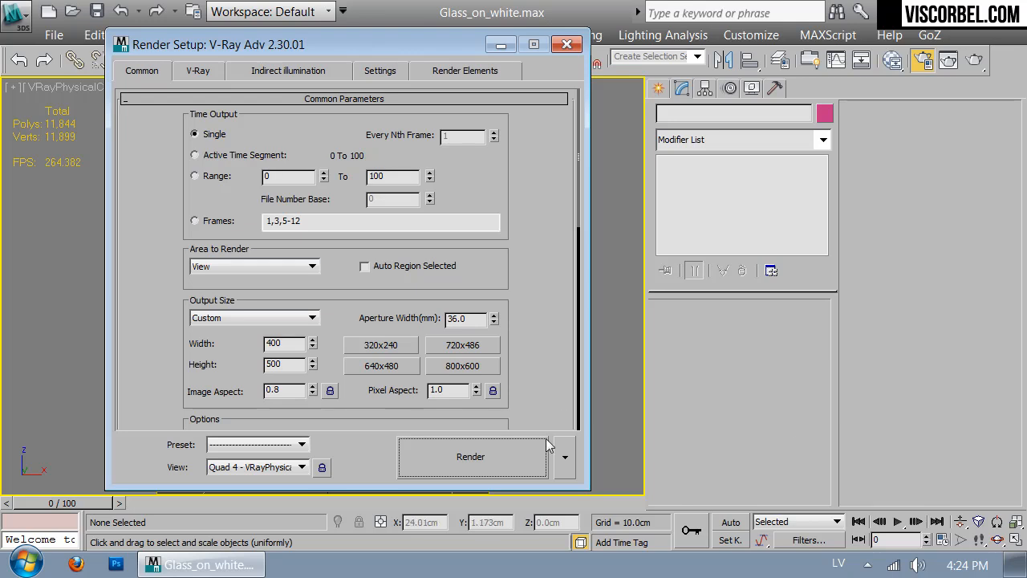
click(564, 455)
click(572, 442)
click(515, 458)
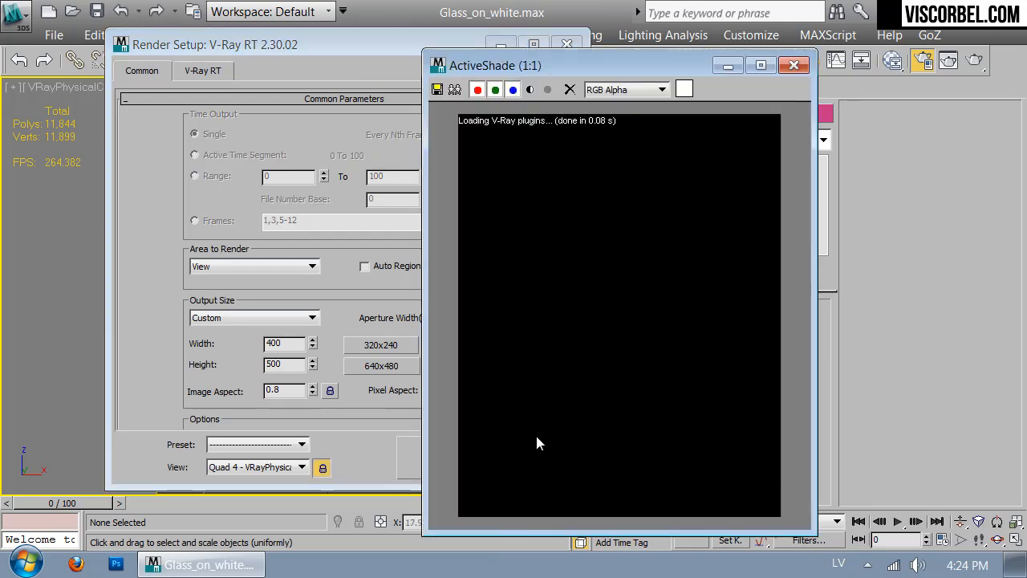
click(567, 44)
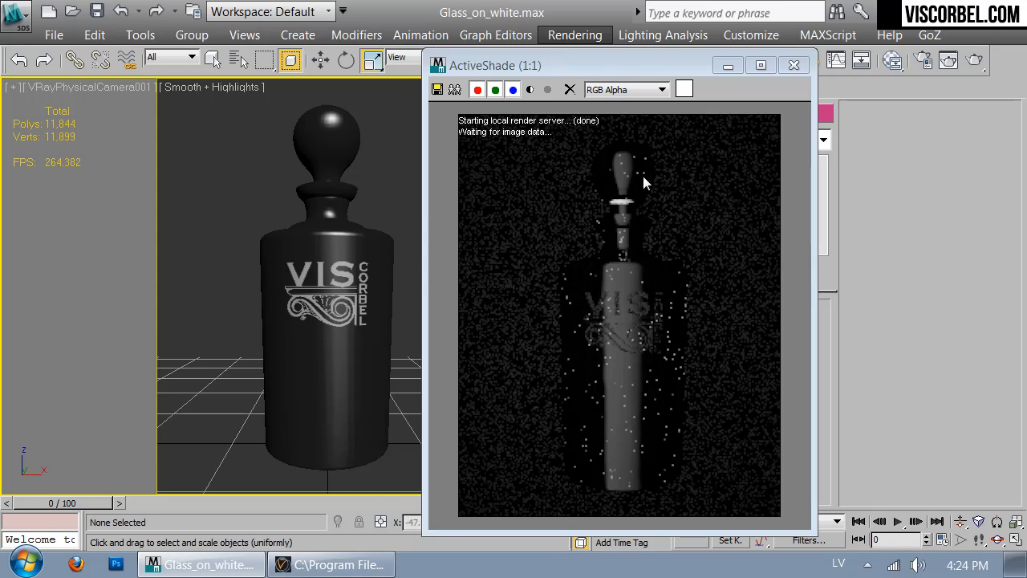
drag(602, 65, 863, 296)
Draw a plane VRayLight above the decanter in the front view, with length about 32.5 cm and width about 7.2 cm
click(658, 89)
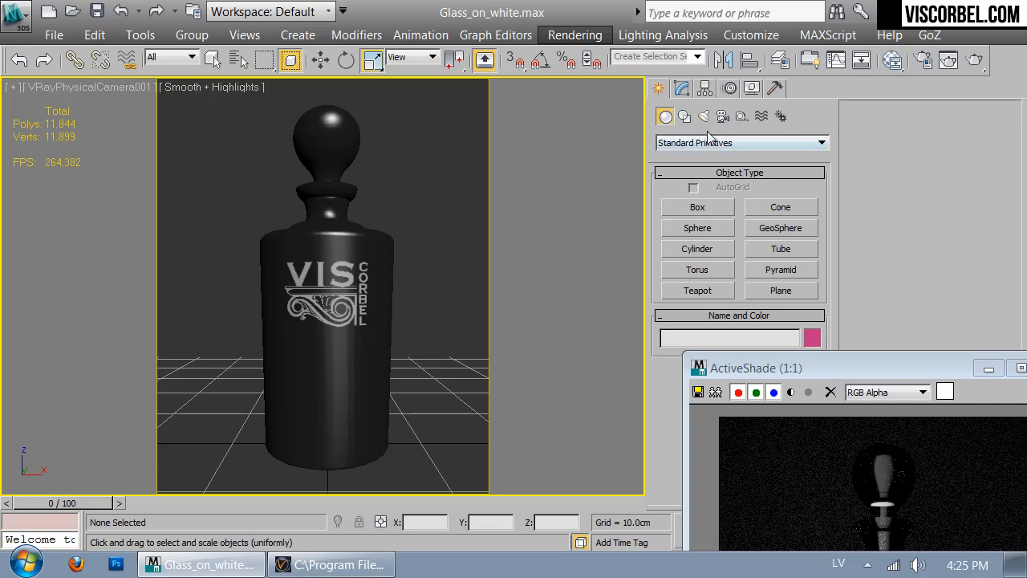
click(704, 116)
click(698, 207)
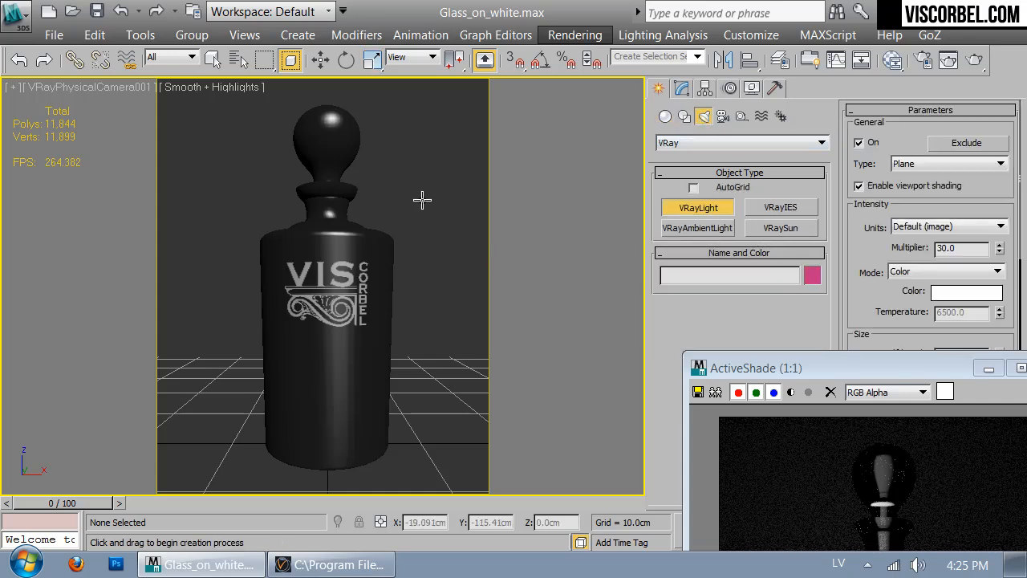
key(f)
middle_drag(402, 373, 264, 227)
scroll(264, 227, down, 3)
drag(209, 204, 362, 236)
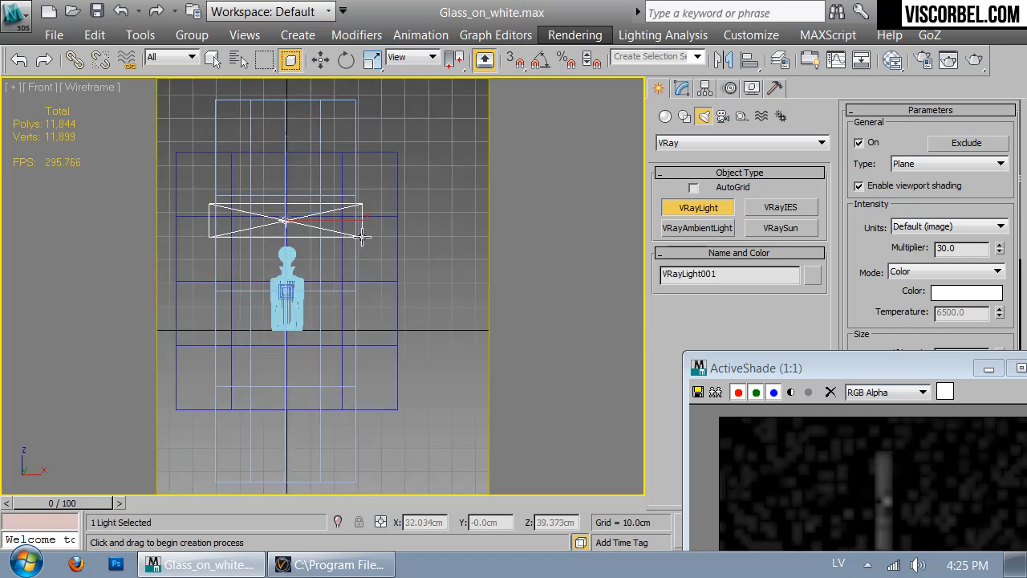
Tilt the new VRayLight about 34° in the left wireframe view so it aims down at the backdrop
key(l)
middle_drag(316, 260, 346, 211)
scroll(321, 185, down, 5)
key(F3)
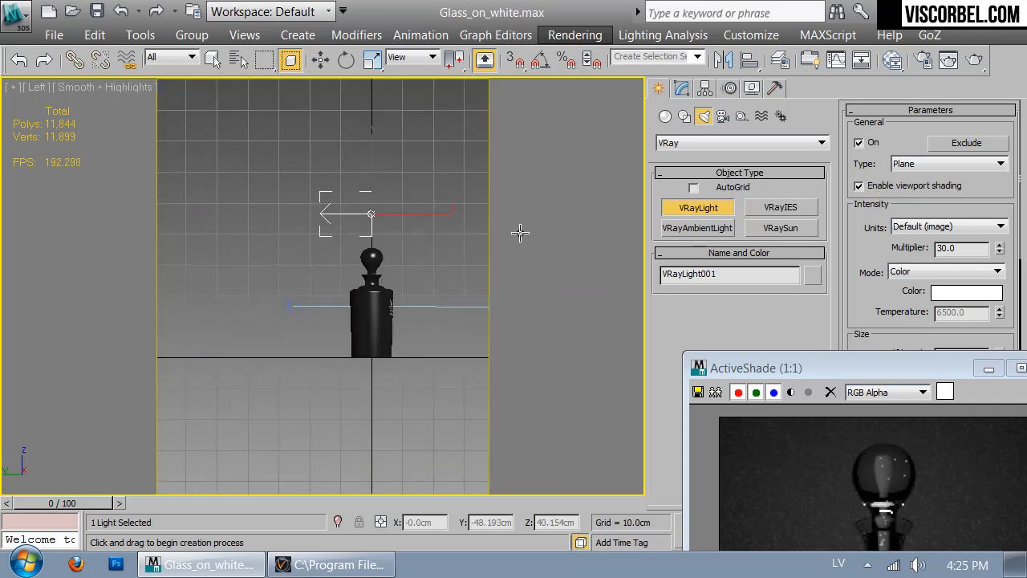
drag(770, 368, 602, 93)
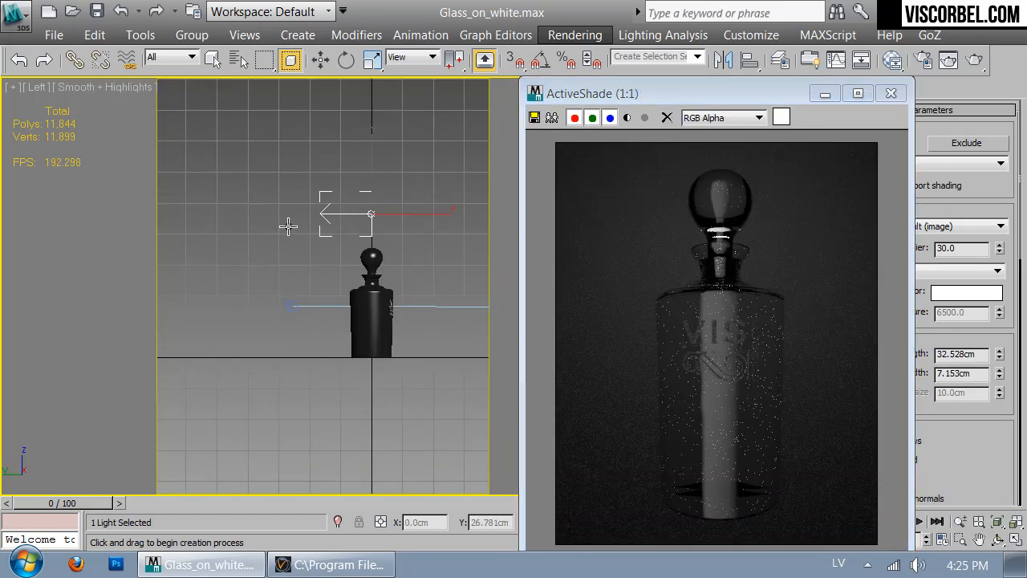
key(e)
key(F3)
drag(424, 177, 376, 120)
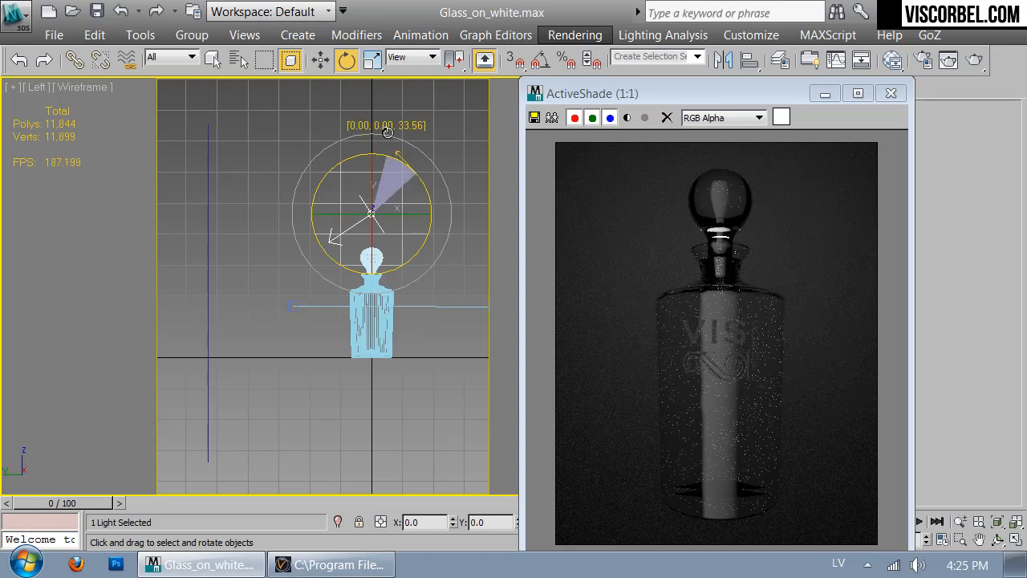
Move the light toward the backdrop to about Y 28.8 cm and raise it higher above the decanter
key(w)
drag(392, 192, 302, 179)
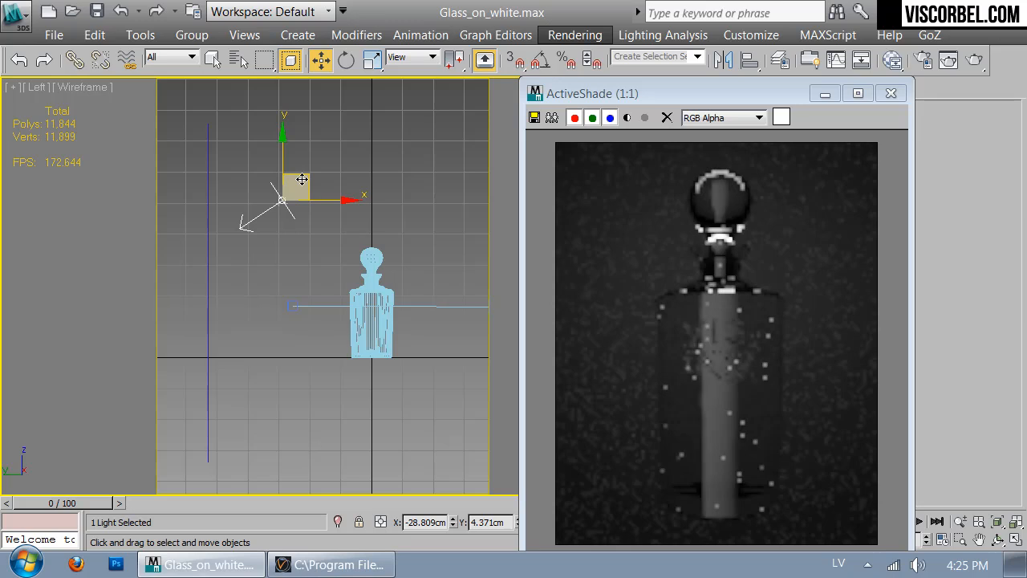
drag(279, 150, 281, 123)
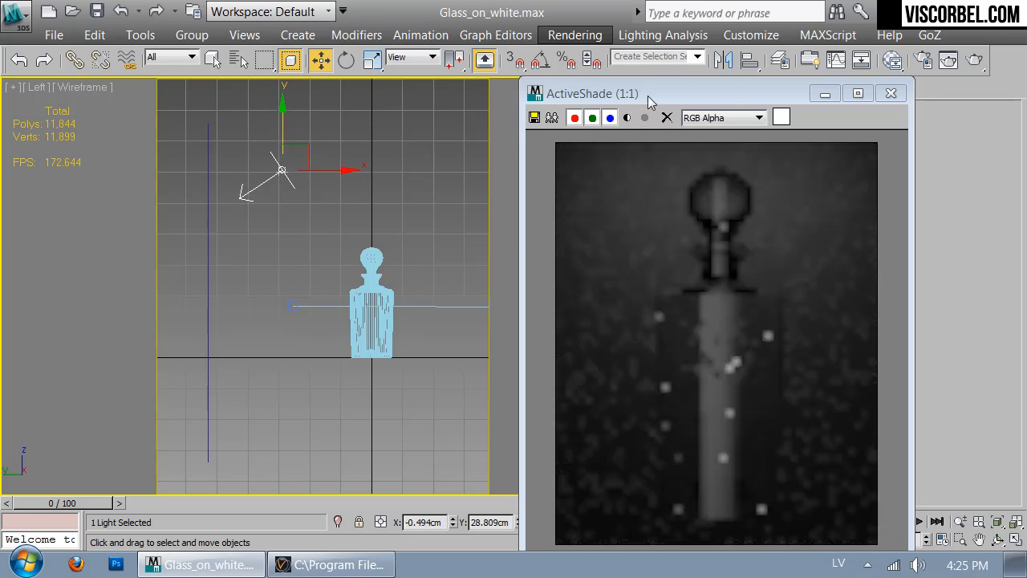
Increase the new VRayLight's multiplier to 203 while keeping the ActiveShade preview in view
drag(717, 93, 427, 57)
click(681, 89)
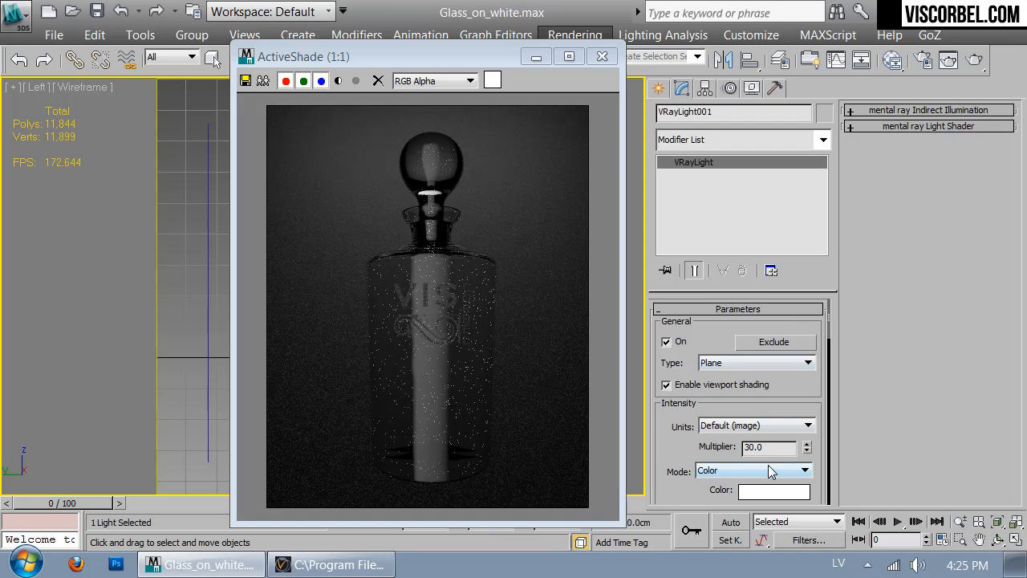
drag(807, 449, 807, 402)
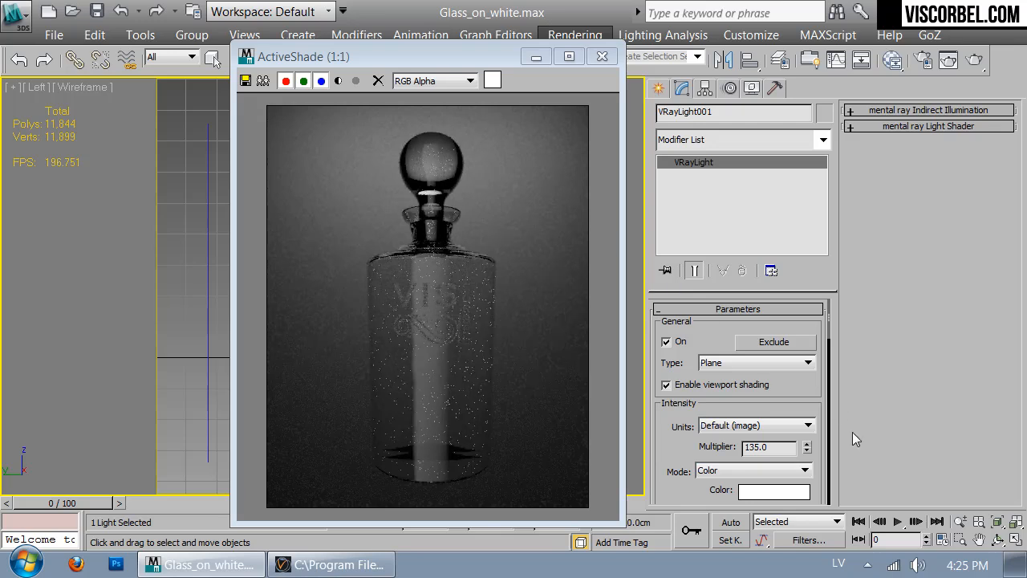
drag(807, 449, 811, 400)
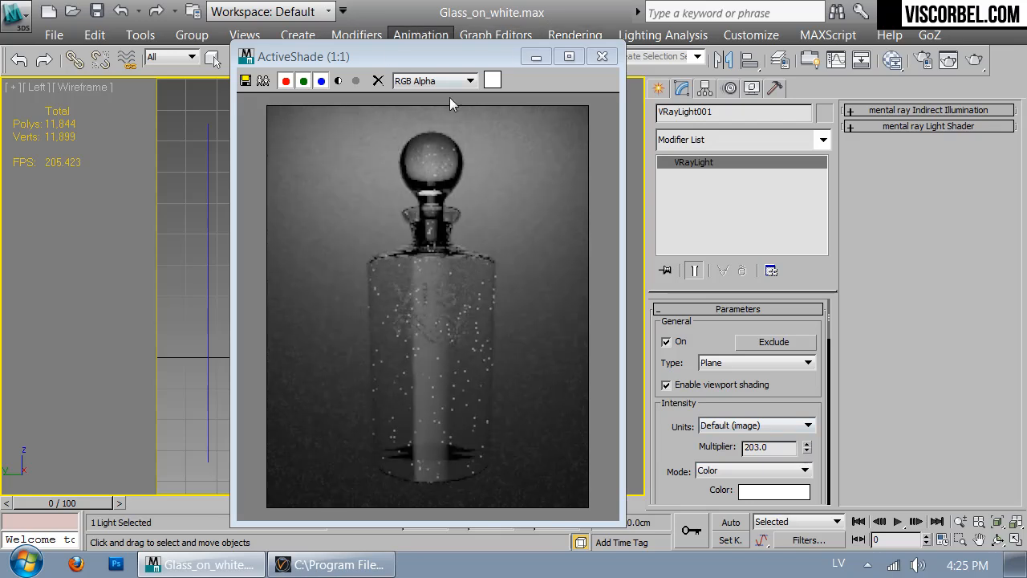
Raise the light to about Z 68.4 cm and check the backdrop gradient in the ActiveShade preview
drag(435, 63, 676, 137)
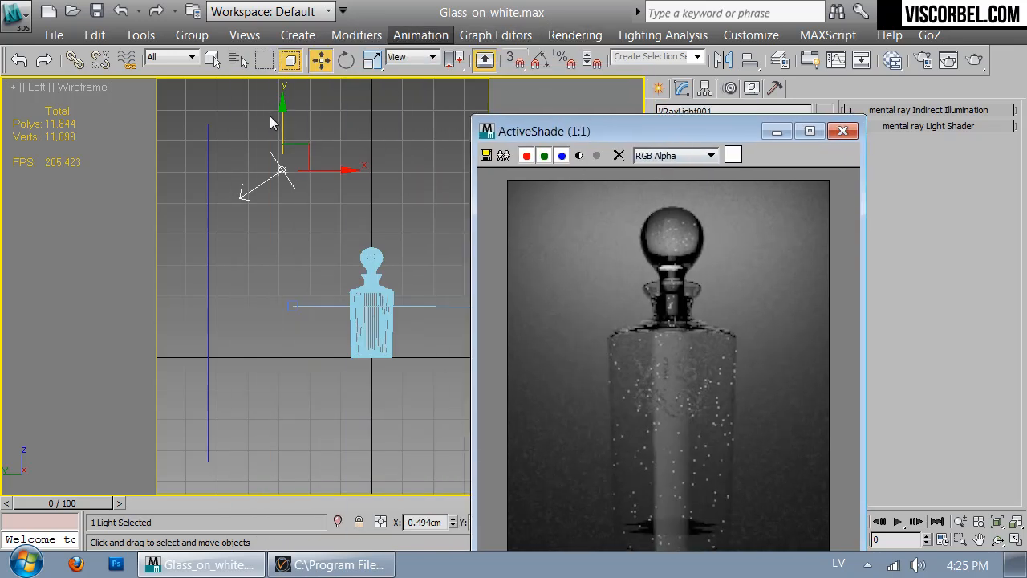
drag(283, 124, 282, 101)
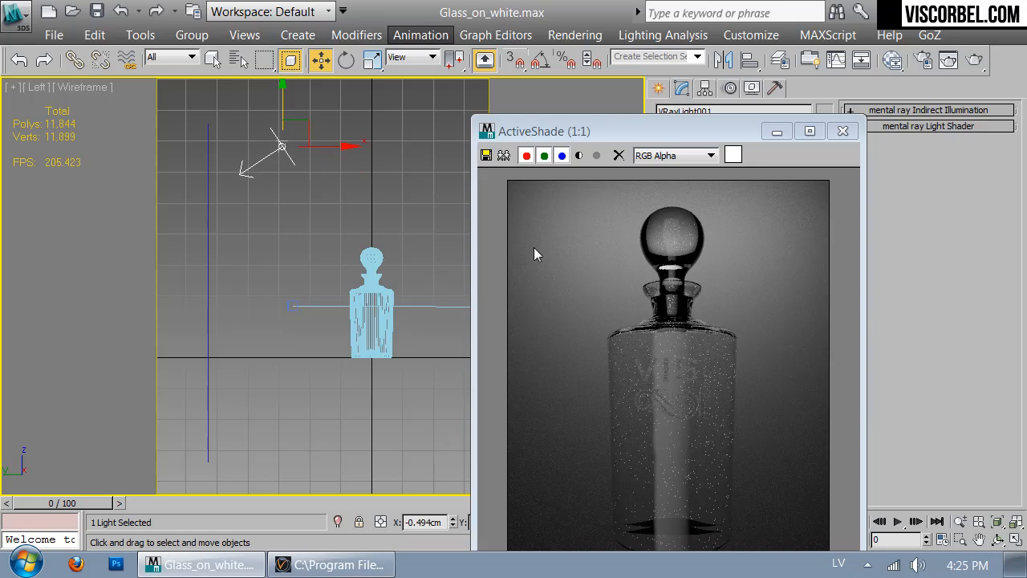
drag(704, 136, 575, 39)
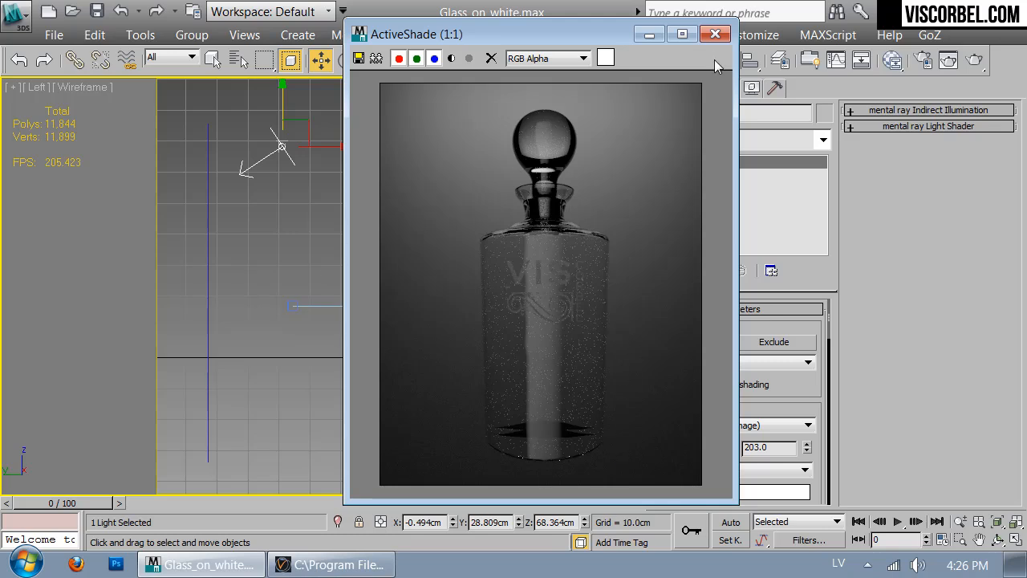
drag(582, 40, 796, 74)
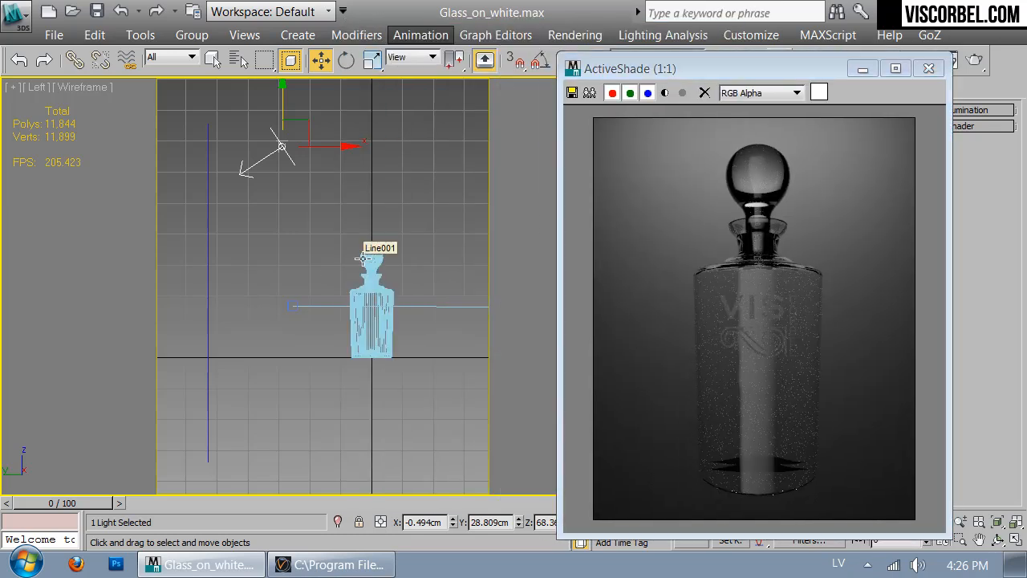
Unhide the box around the decanter in the perspective view and select it
key(p)
scroll(413, 306, down, 5)
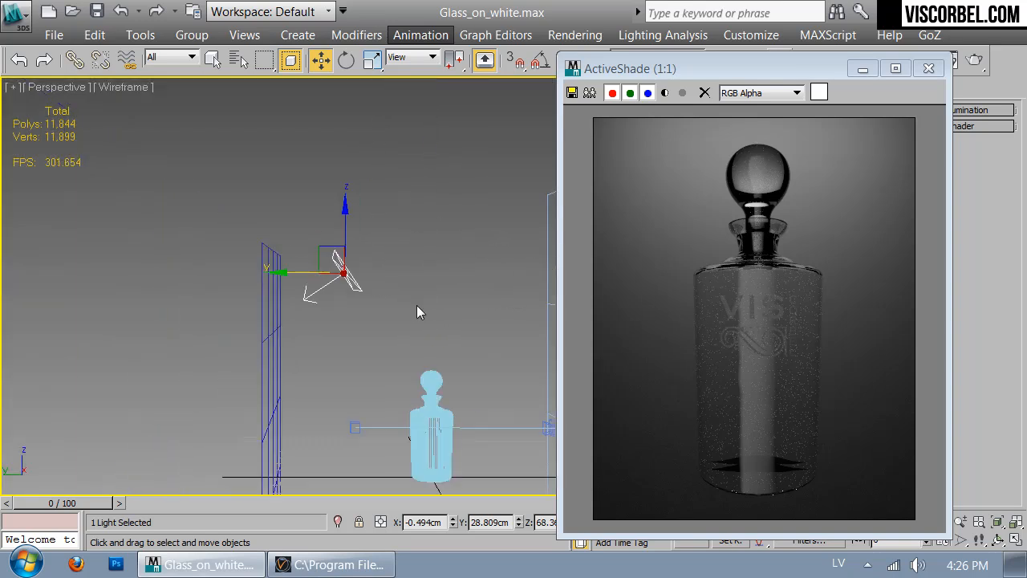
right_click(390, 317)
click(429, 193)
click(417, 291)
Scale the box and reposition it along the Y axis at about 32.3 cm, toward the backdrop
alt+middle_drag(444, 302, 334, 329)
key(r)
alt+middle_drag(454, 361, 397, 370)
drag(360, 388, 312, 367)
key(w)
drag(267, 343, 332, 345)
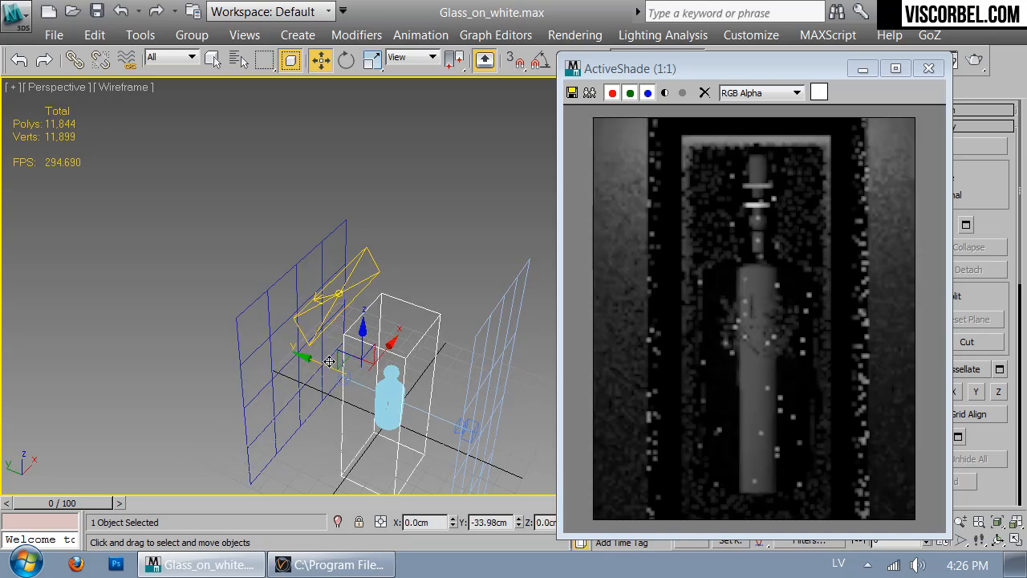
alt+middle_drag(337, 346, 348, 310)
drag(780, 78, 704, 56)
alt+middle_drag(337, 264, 403, 294)
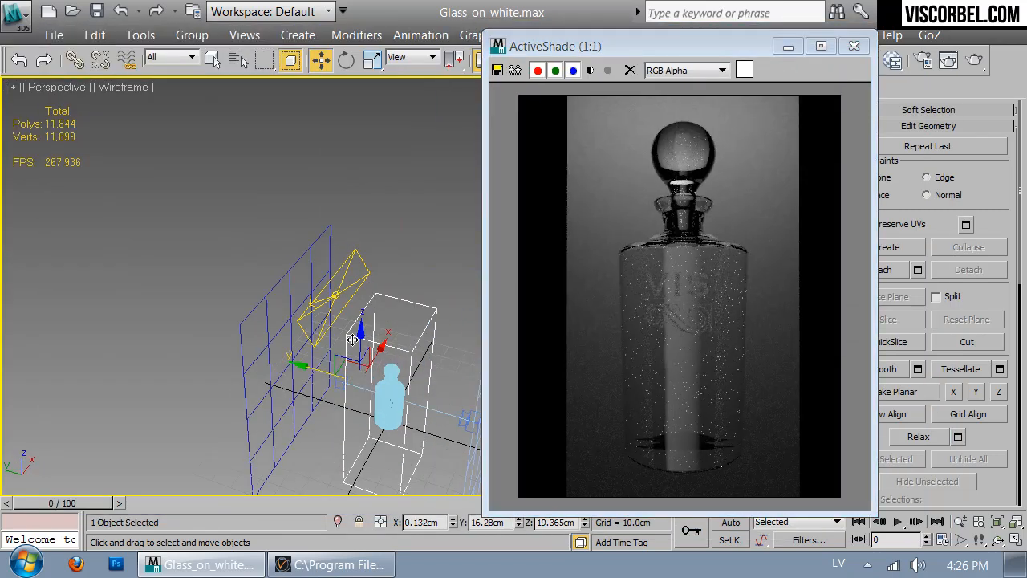
drag(324, 370, 291, 367)
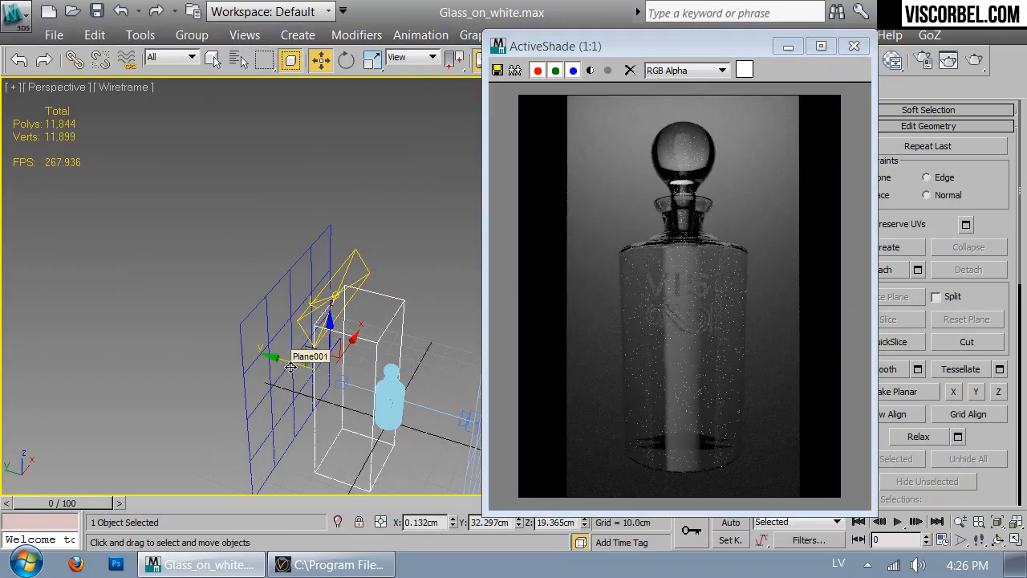
mouse_move(291, 367)
alt+middle_down()
mouse_move(273, 353)
mouse_move(298, 373)
alt+middle_up()
Scale the box to about 132.6% in X so its sides stand farther from the decanter
key(r)
click(269, 385)
key(ctrl+z)
drag(283, 380, 269, 384)
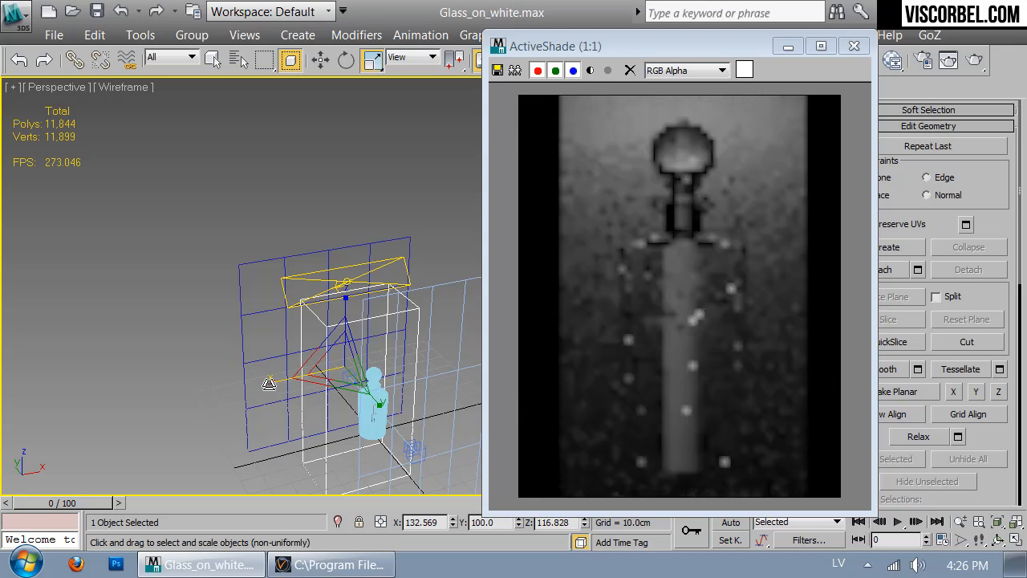
Apply the white VRayLightMtl, Material #40, to the box and inspect it in the shaded perspective view
key(m)
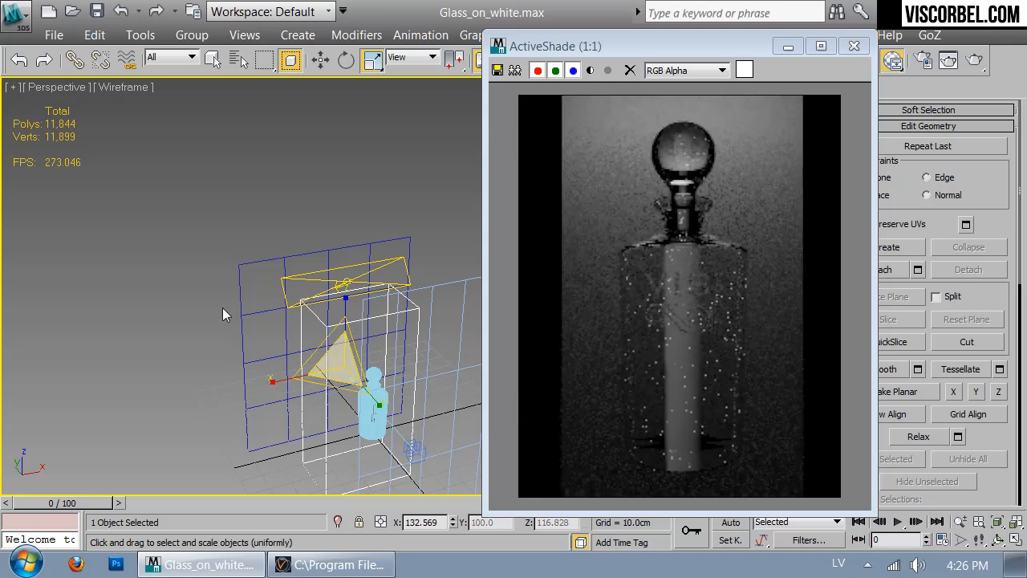
click(723, 293)
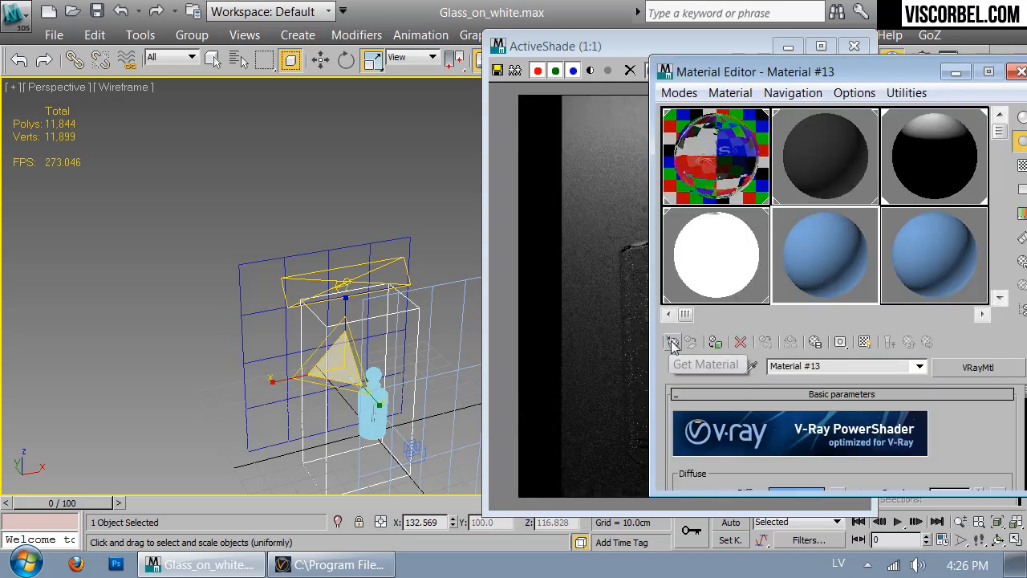
click(721, 265)
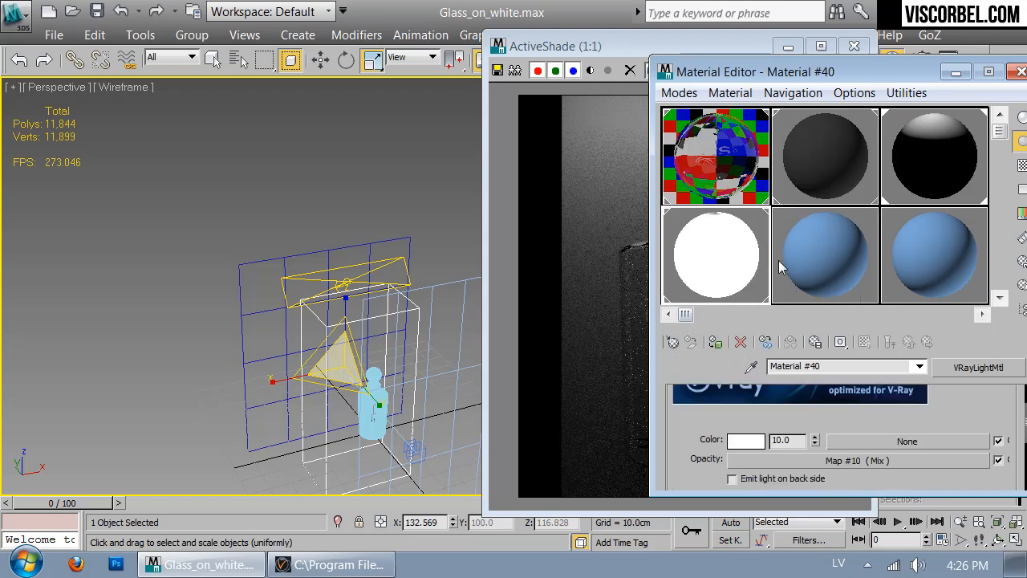
click(783, 45)
alt+middle_drag(344, 332, 527, 282)
key(F3)
scroll(506, 307, up, 3)
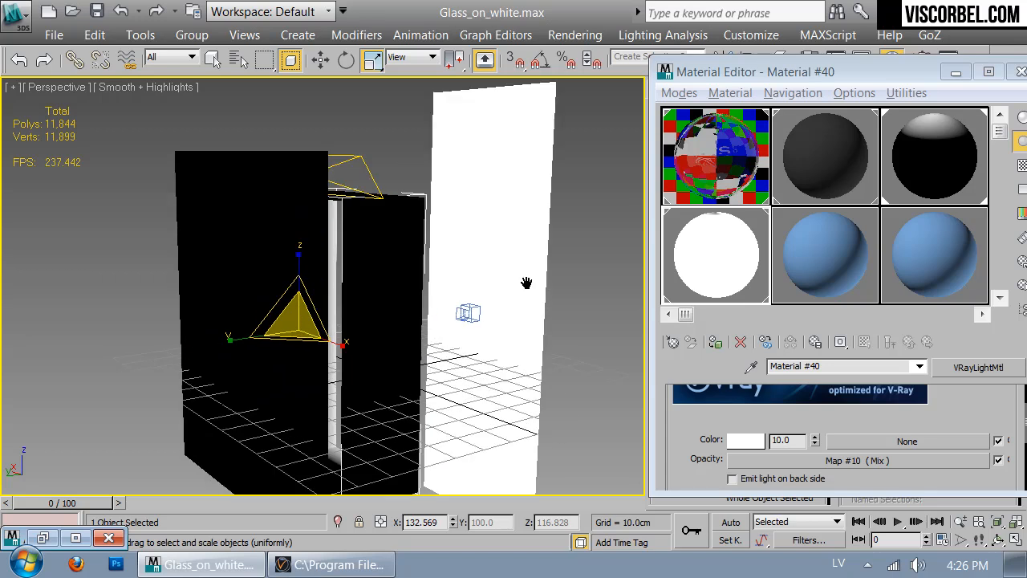
Pick Material #40 from the large white plane and display its Mix opacity map in the viewport
click(751, 366)
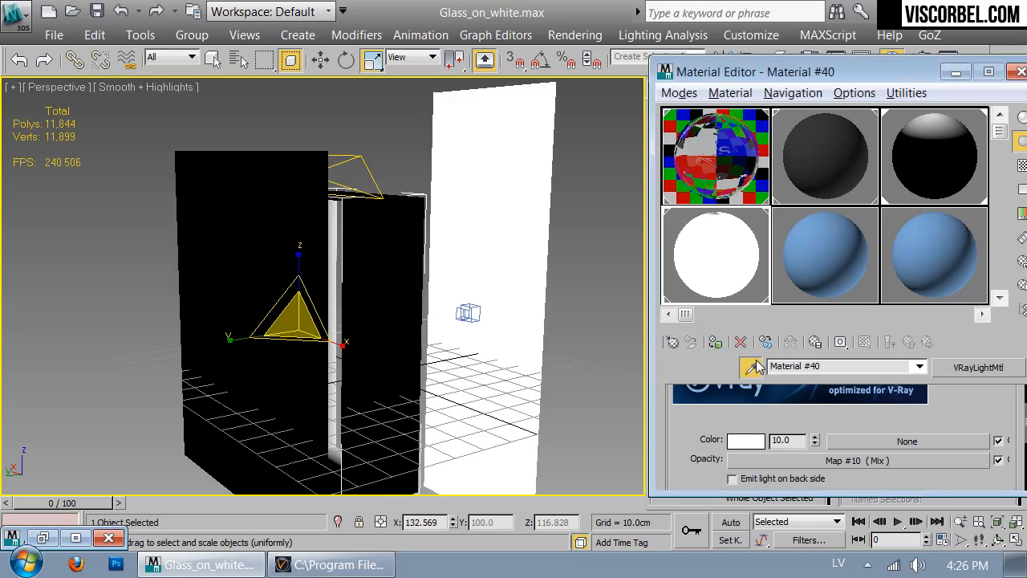
click(506, 186)
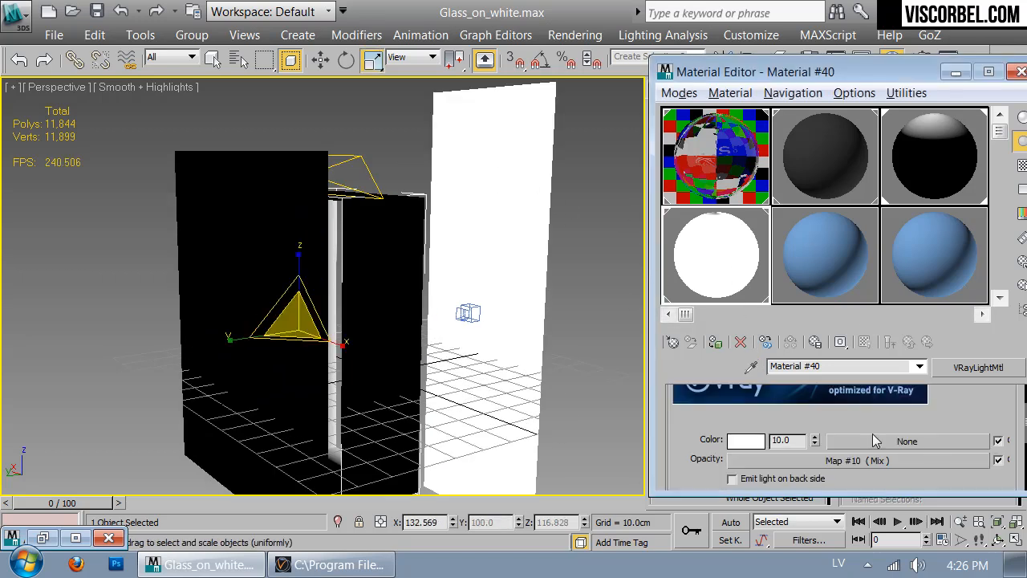
click(879, 460)
click(865, 342)
mouse_move(552, 286)
alt+middle_down()
mouse_move(409, 289)
mouse_move(442, 280)
mouse_move(450, 292)
alt+middle_up()
scroll(449, 291, down, 3)
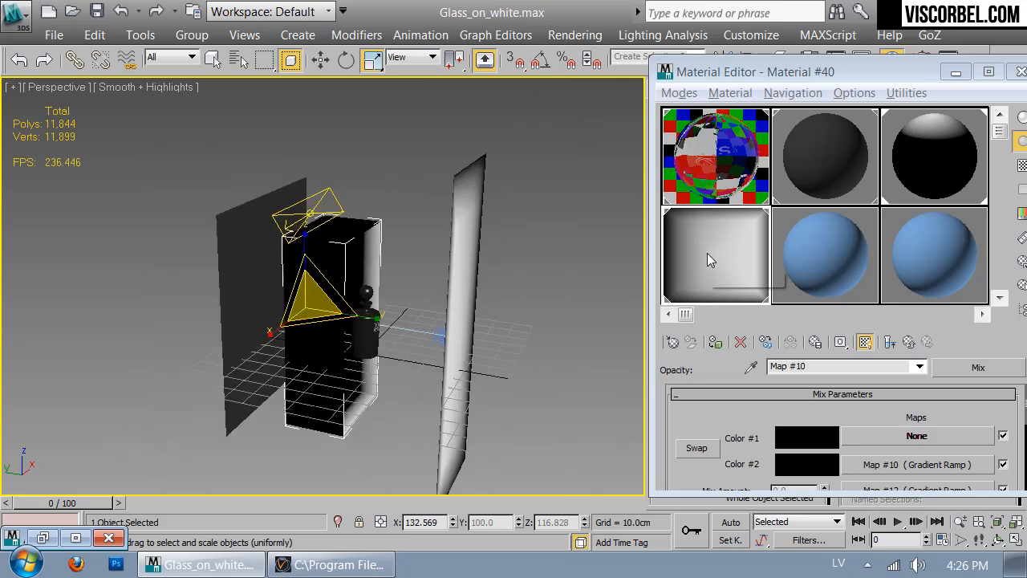
Copy Material #40 to the next sample slot, rename it mat0, assign it to the box, and open its Mix opacity map
drag(708, 254, 813, 261)
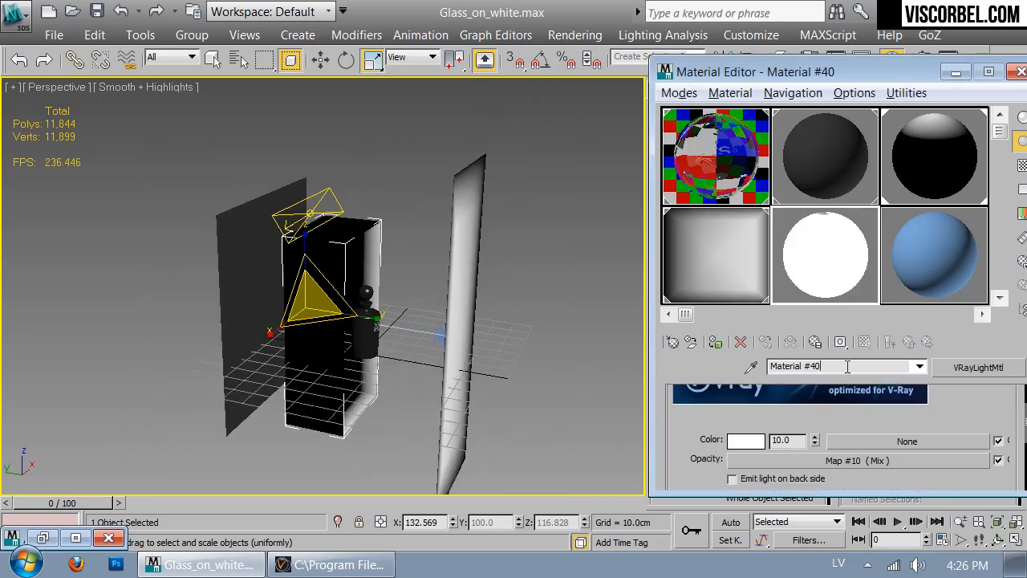
drag(811, 367, 663, 304)
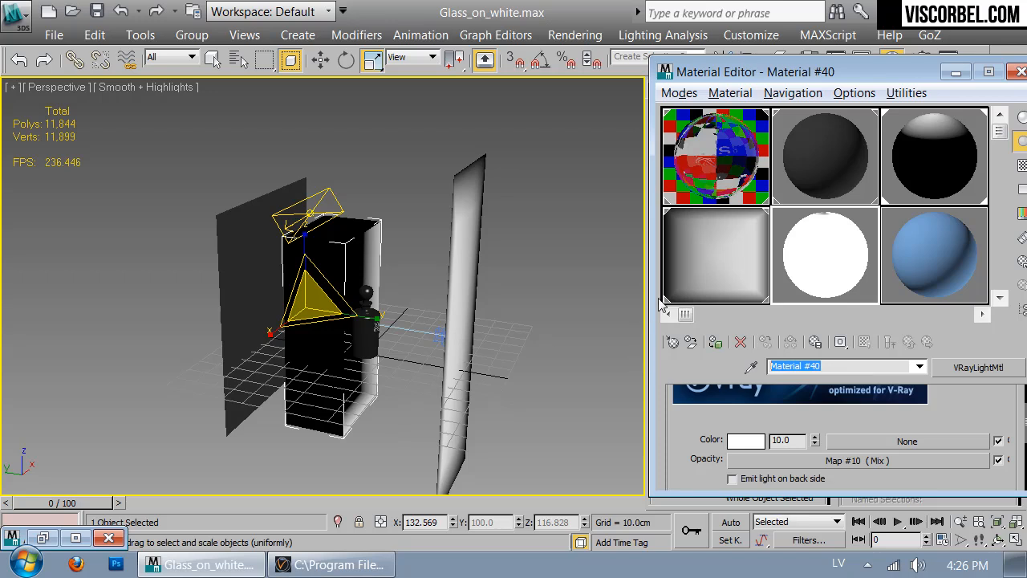
text(mat0)
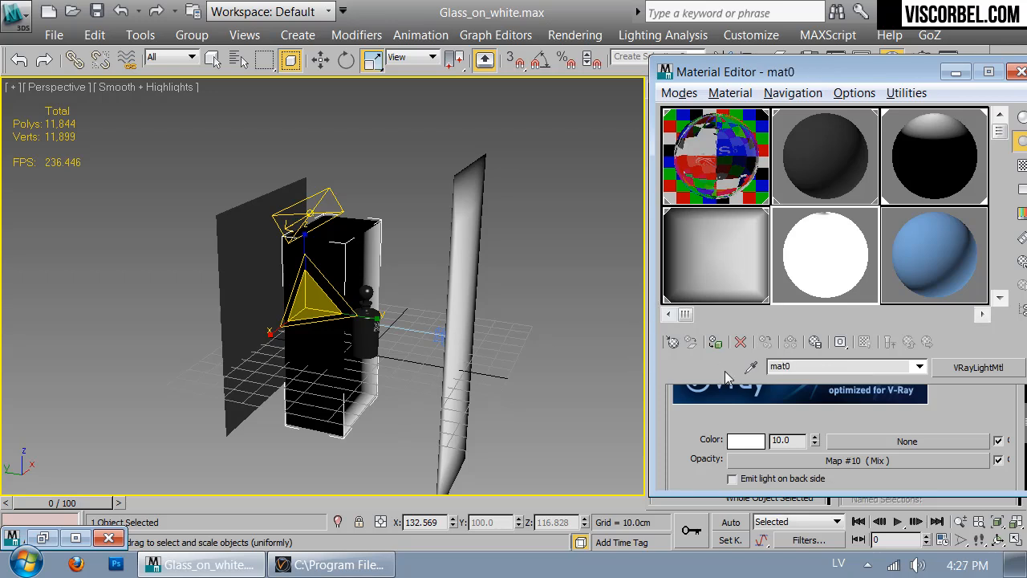
drag(684, 466, 694, 435)
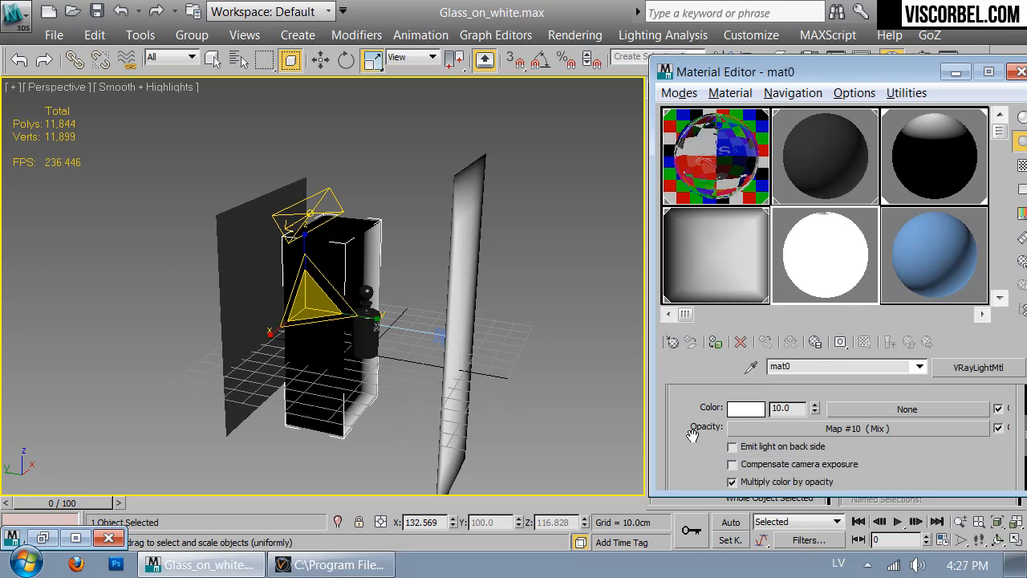
click(854, 427)
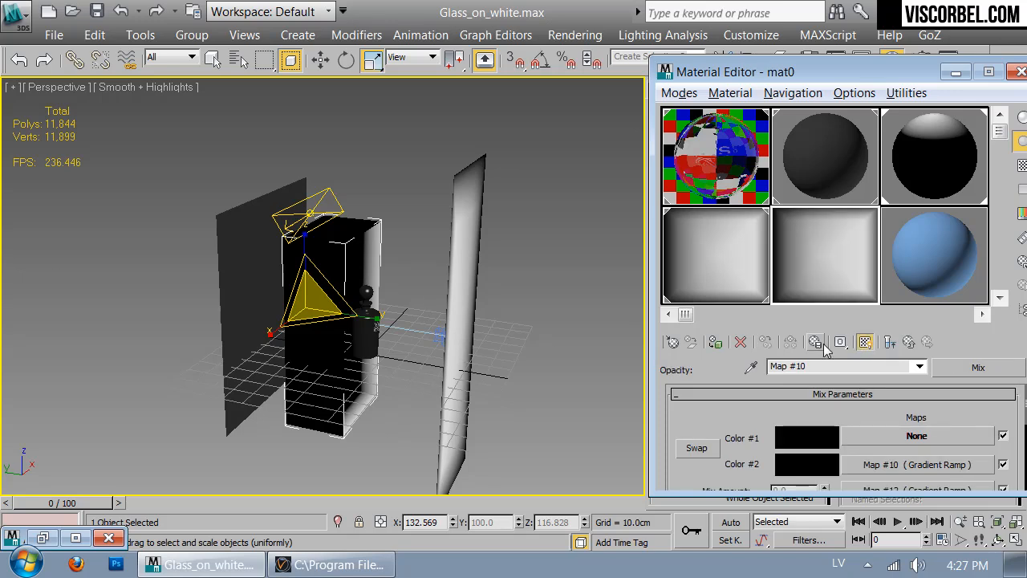
Check the glowing box's effect on the decanter in the camera view and the ActiveShade preview
alt+middle_drag(385, 343, 371, 294)
key(c)
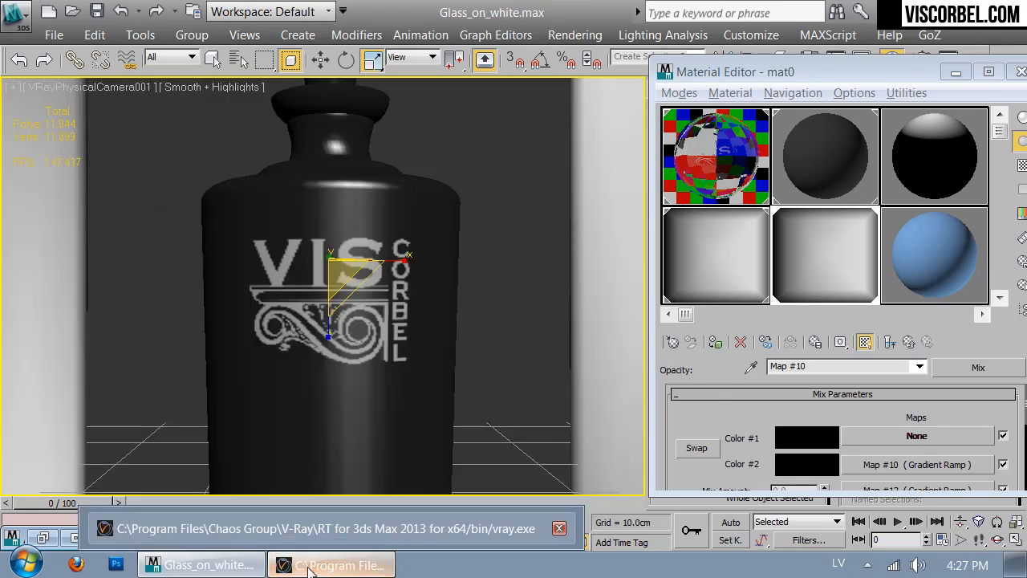
click(311, 566)
click(200, 565)
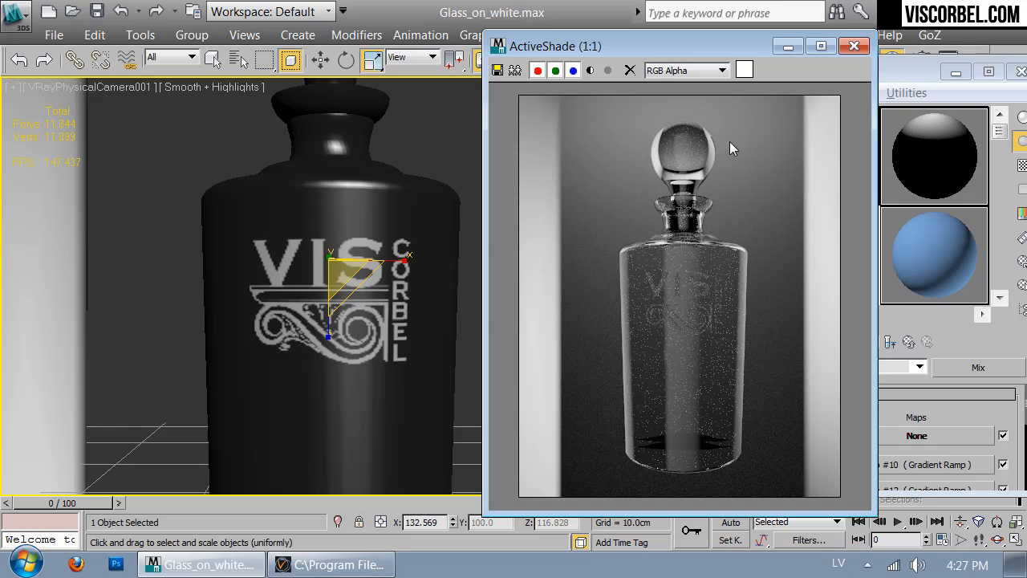
click(788, 47)
Return to the perspective view, move the ActiveShade preview aside, and display mat0's Color #2 Gradient Ramp in the viewport
key(p)
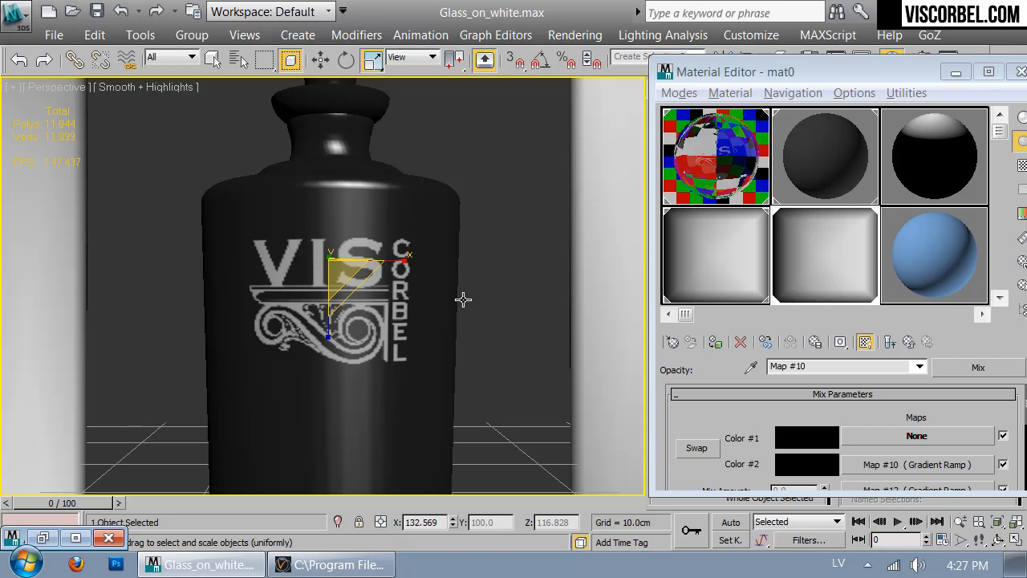
click(53, 539)
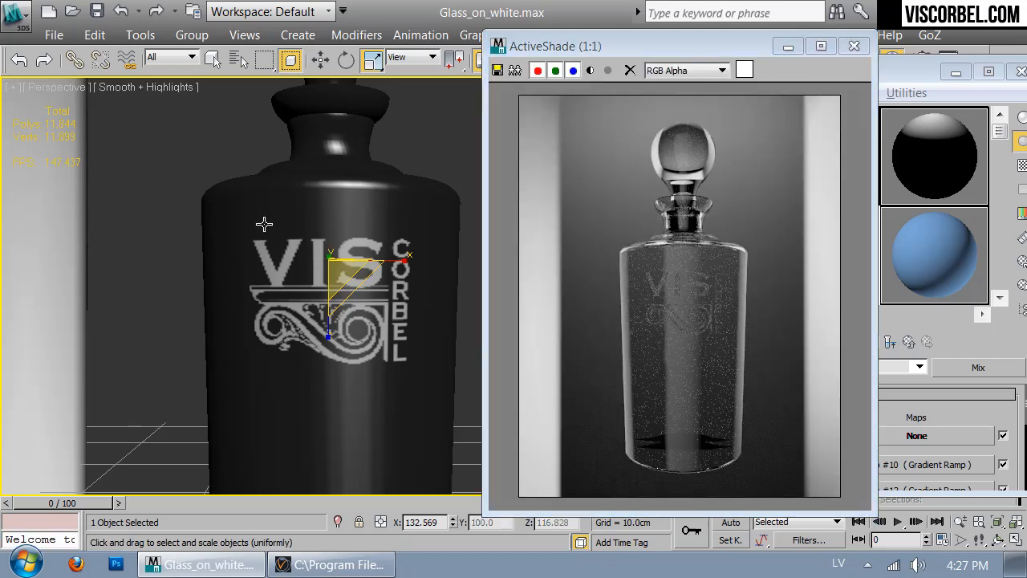
scroll(273, 240, down, 2)
alt+middle_drag(302, 328, 374, 339)
scroll(374, 339, down, 2)
drag(725, 52, 77, 81)
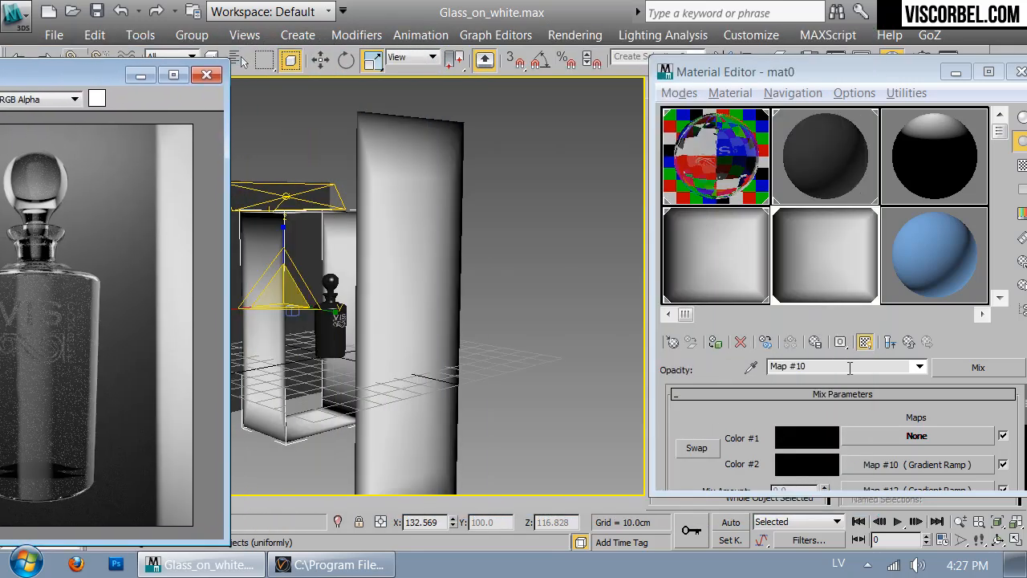
click(905, 463)
click(866, 345)
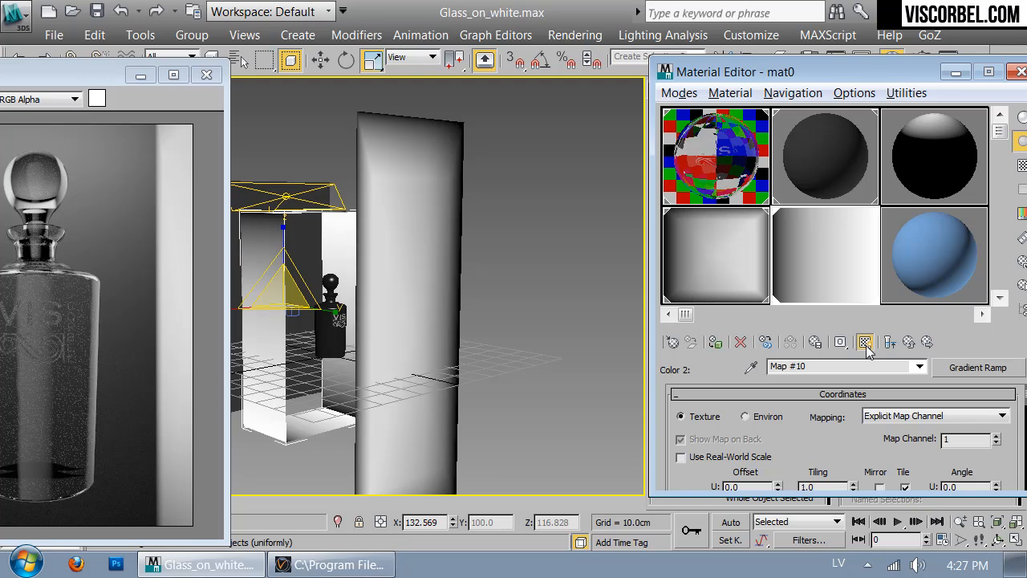
Set the W angle of mat0's Color #2 Gradient Ramp to 90 to turn the gradient on the box vertical
click(866, 346)
click(866, 346)
mouse_move(322, 296)
alt+middle_down()
mouse_move(388, 326)
mouse_move(248, 373)
mouse_move(471, 249)
mouse_move(211, 311)
mouse_move(434, 319)
alt+middle_up()
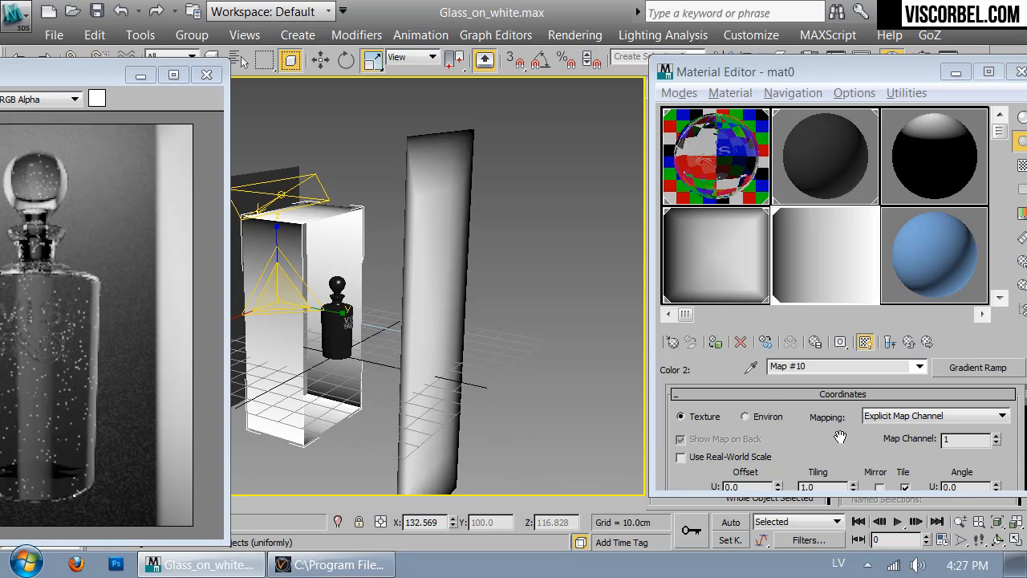
scroll(839, 436, down, 3)
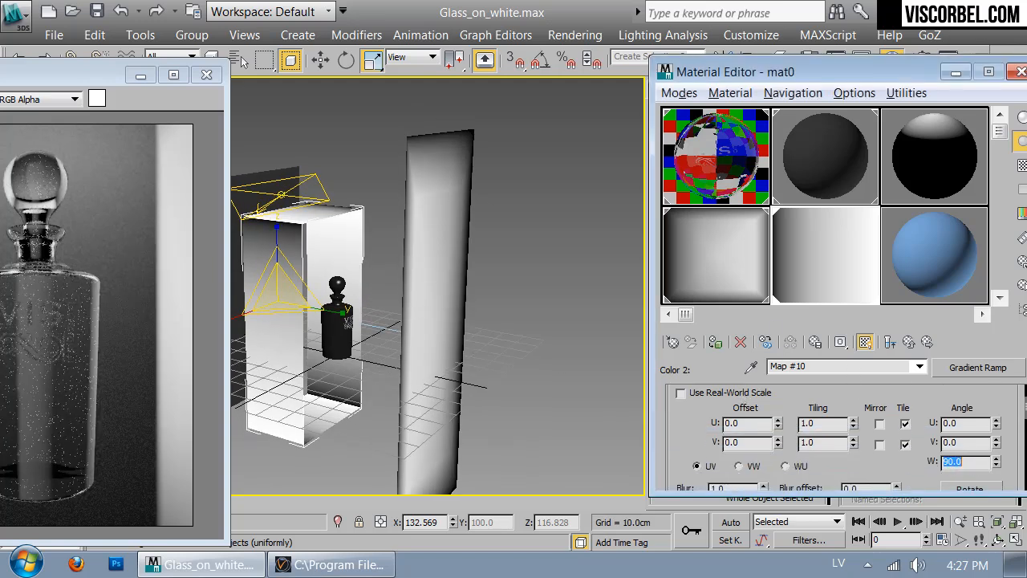
key(Return)
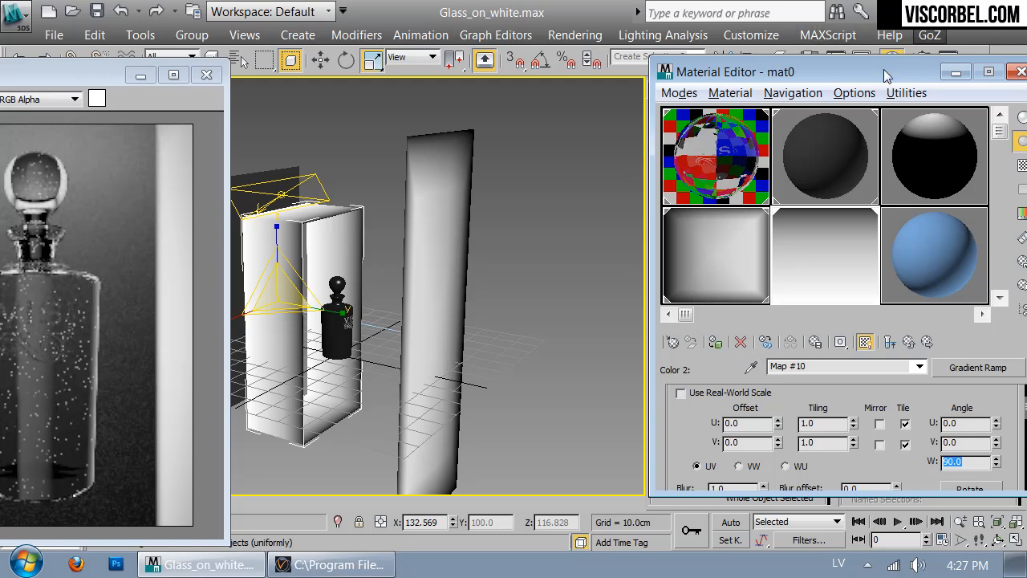
Compare the box's gradient at a W angle of 0, then restore the angle to 90
drag(884, 69, 680, 52)
text(0)
key(Return)
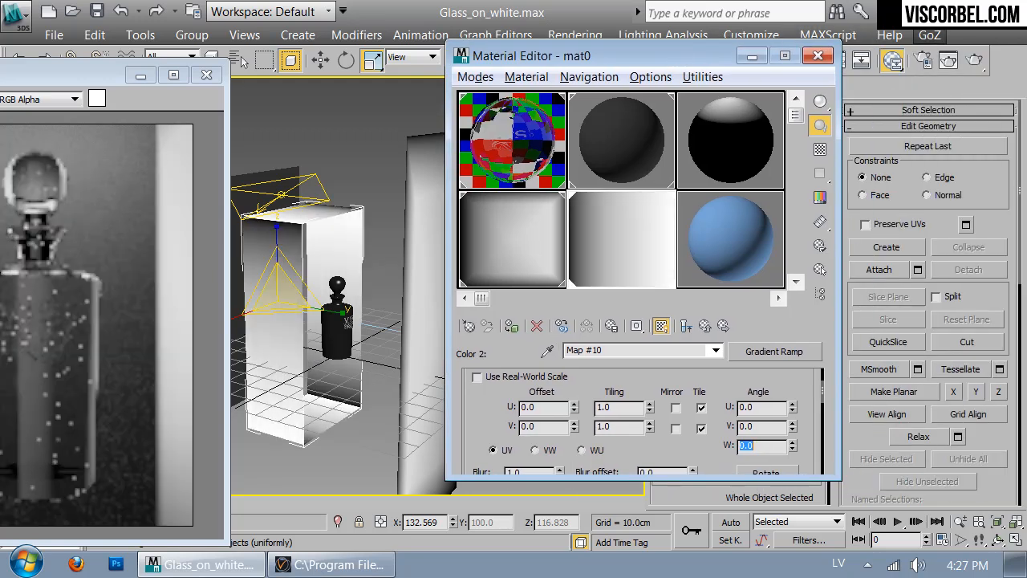
text(90)
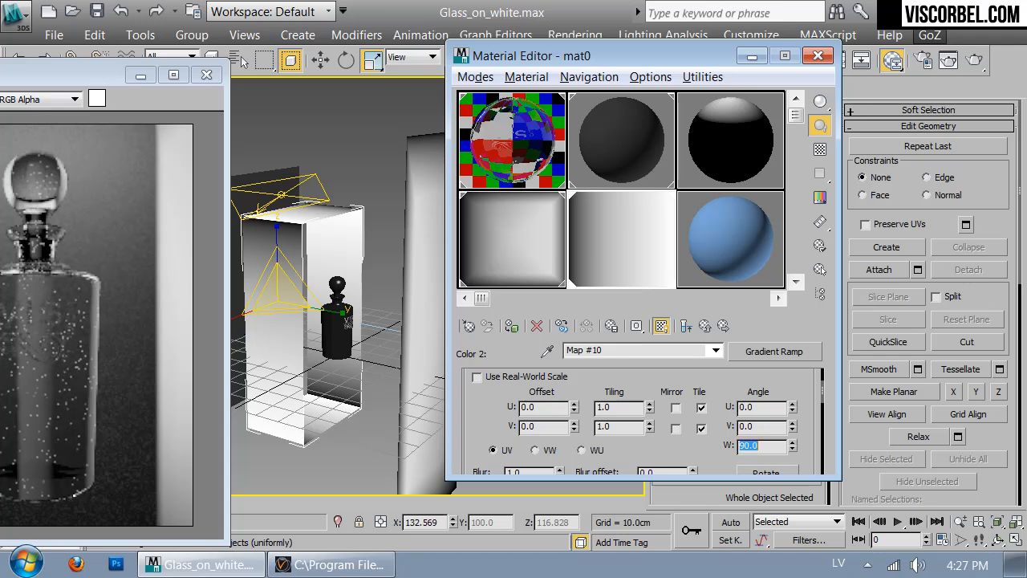
key(Return)
Add a UVW Map modifier with planar mapping to the surrounding box and activate its gizmo to check the gradient projection
drag(670, 58, 783, 422)
click(780, 143)
scroll(758, 305, down, 15)
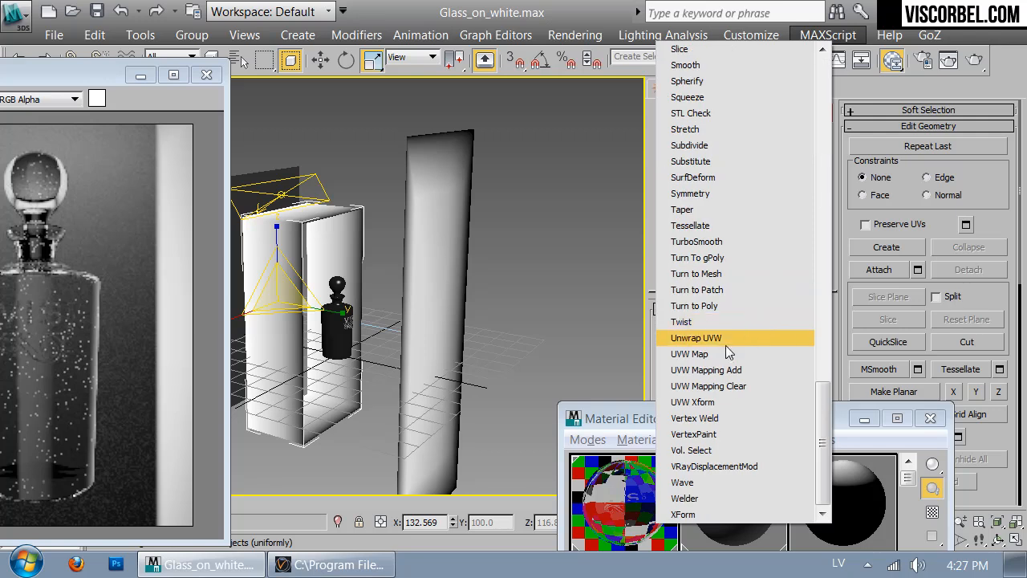
click(719, 354)
drag(723, 418, 664, 160)
alt+middle_drag(436, 136, 402, 156)
drag(729, 162, 1020, 164)
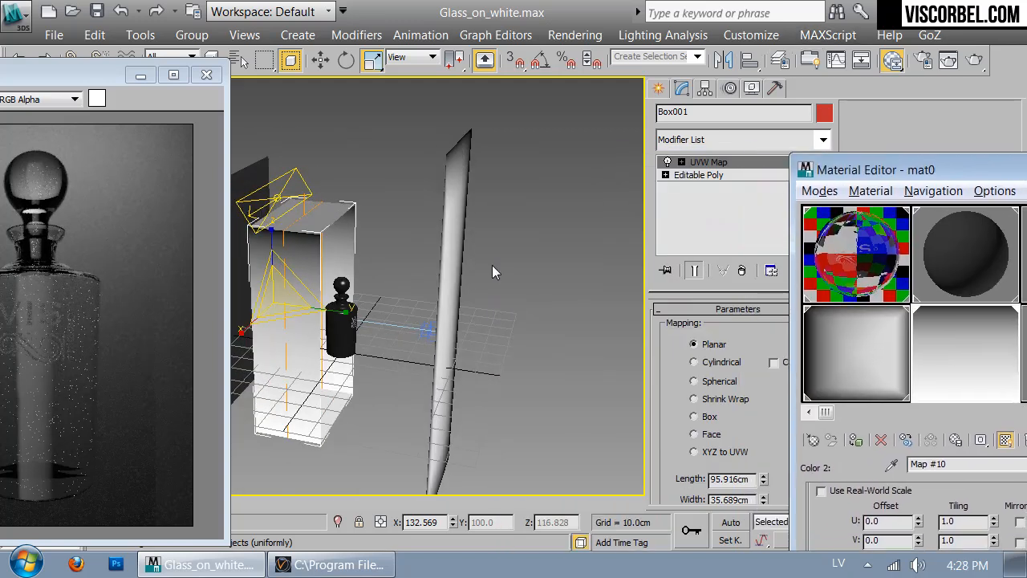
key(1)
mouse_move(312, 321)
mouse_down()
mouse_move(308, 281)
mouse_move(312, 317)
mouse_up()
alt+middle_drag(320, 316, 355, 308)
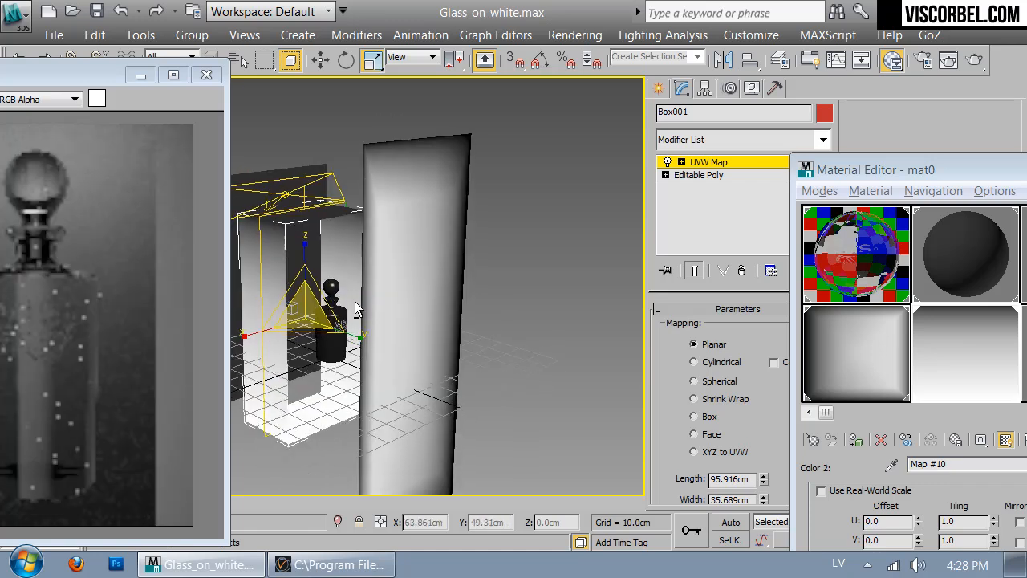
Place the ActiveShade preview and Material Editor side by side with mat0's gradient ramp in view
drag(73, 73, 251, 36)
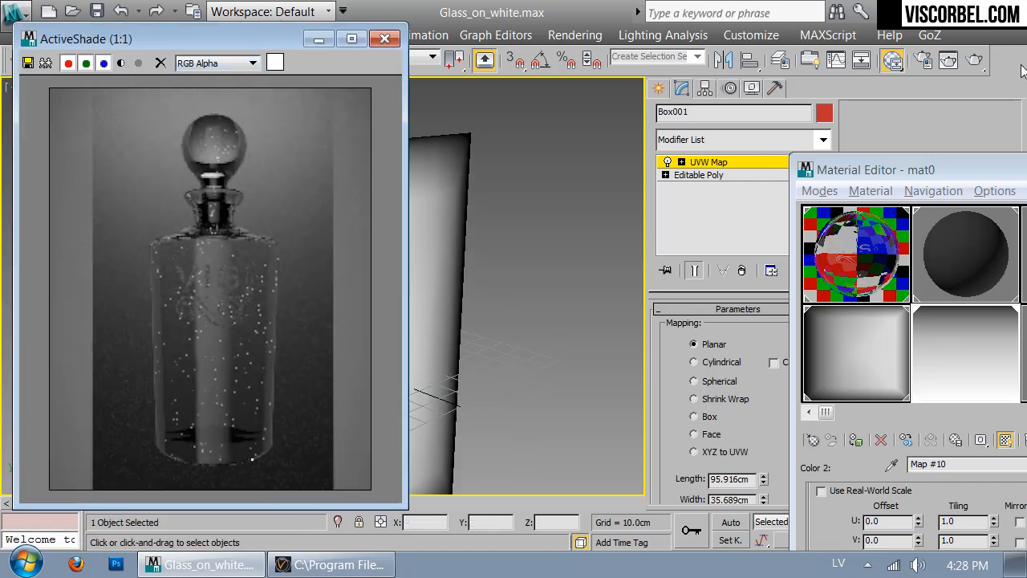
drag(922, 169, 626, 71)
drag(748, 465, 776, 282)
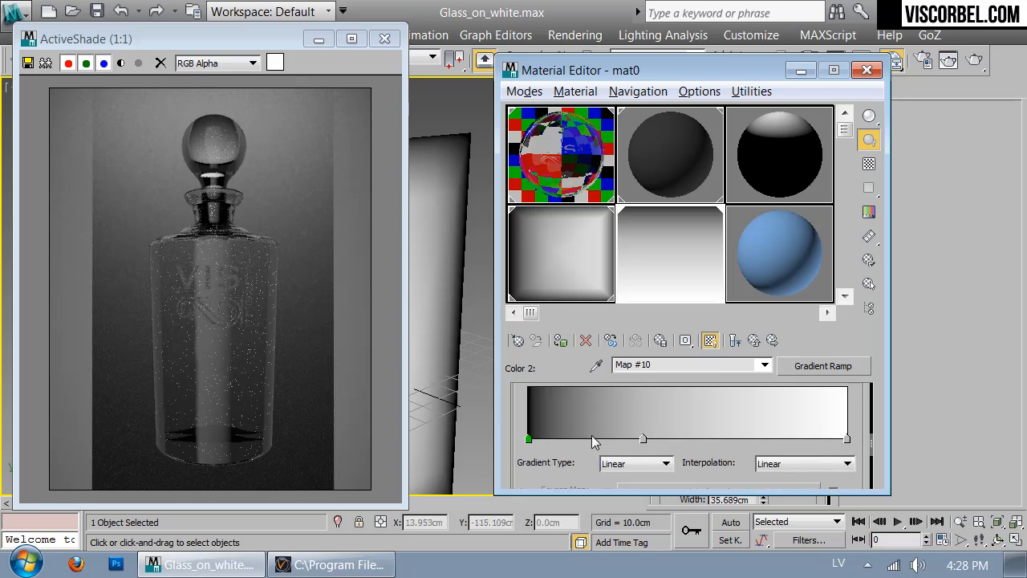
click(654, 439)
right_click(655, 440)
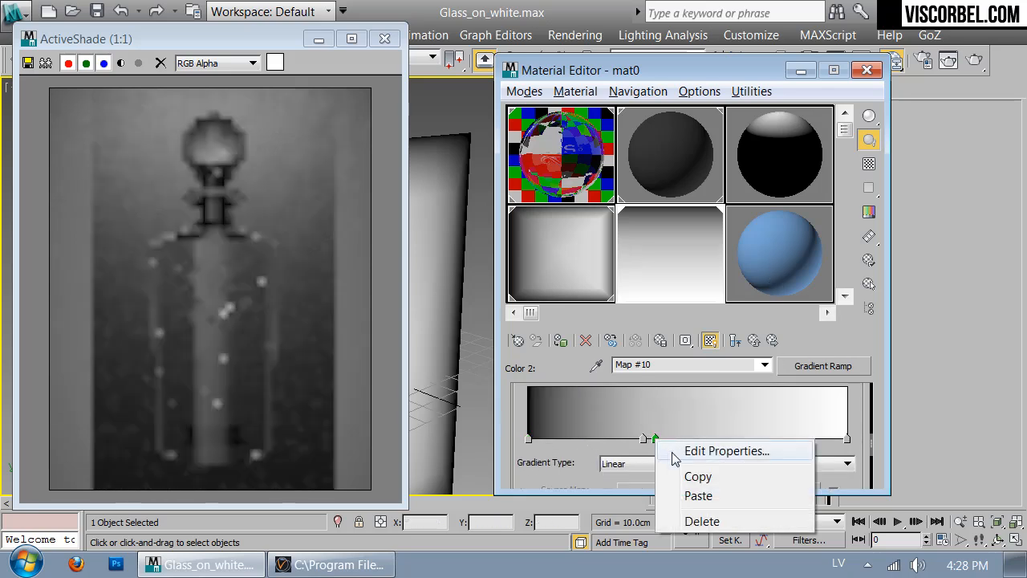
click(699, 522)
Shift the gradient ramp's grey flag to about two-thirds and add a pure black flag just before the middle
drag(645, 441, 743, 434)
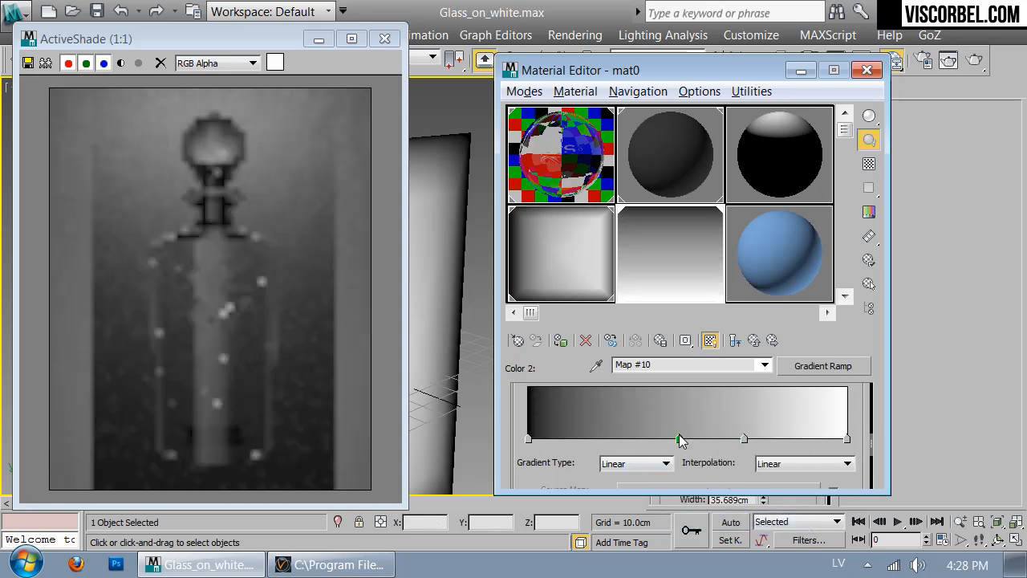
double_click(679, 434)
drag(615, 206, 538, 206)
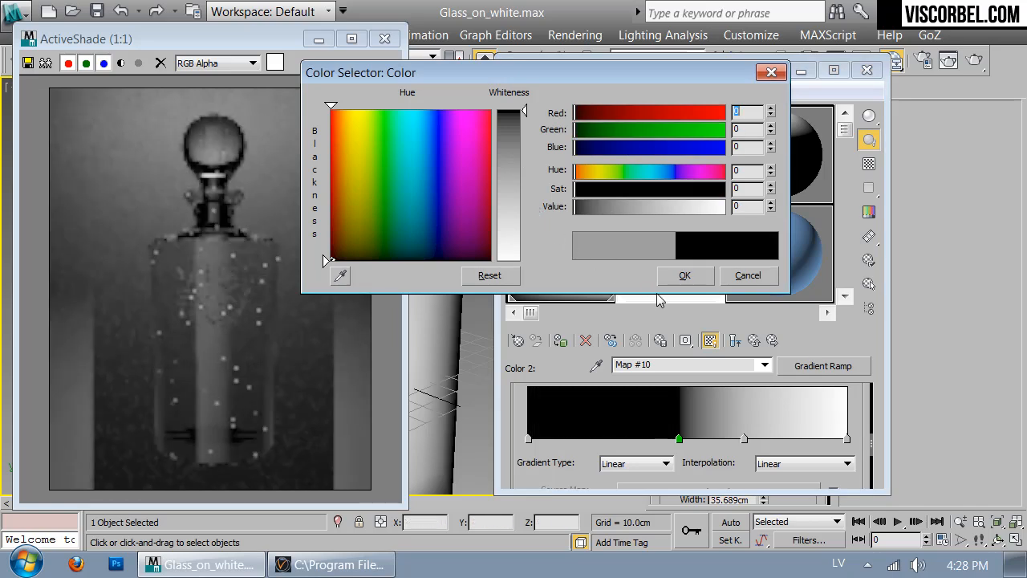
click(685, 276)
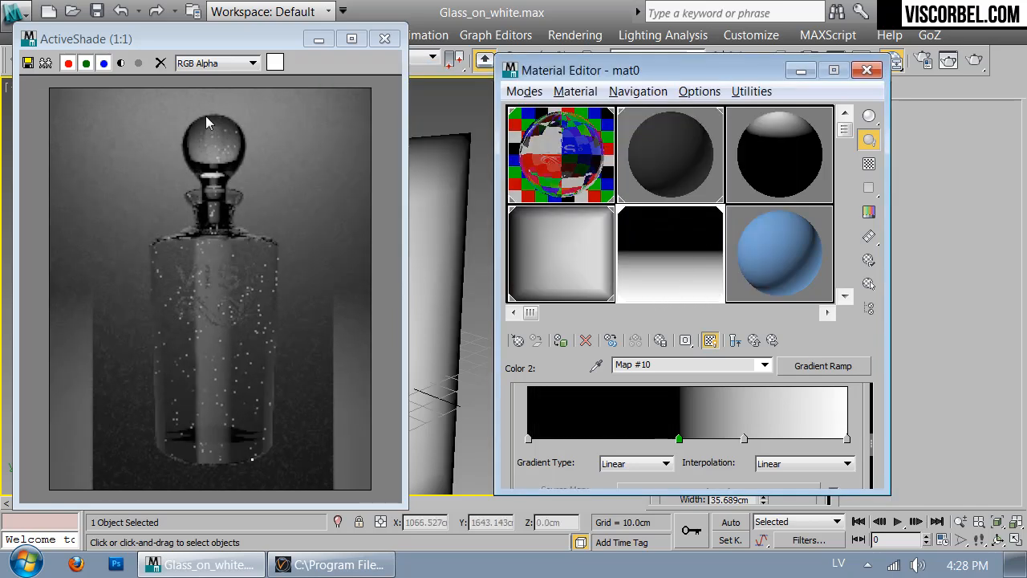
Tune the ramp's transition by moving the black flag to about 41% and the grey flag to about 56%
drag(742, 440, 762, 442)
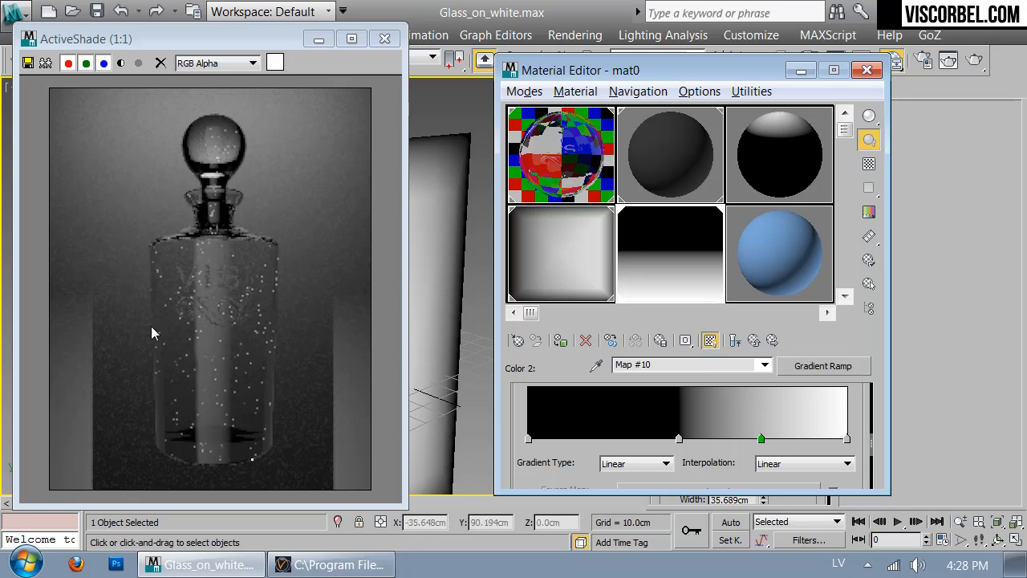
drag(759, 440, 698, 440)
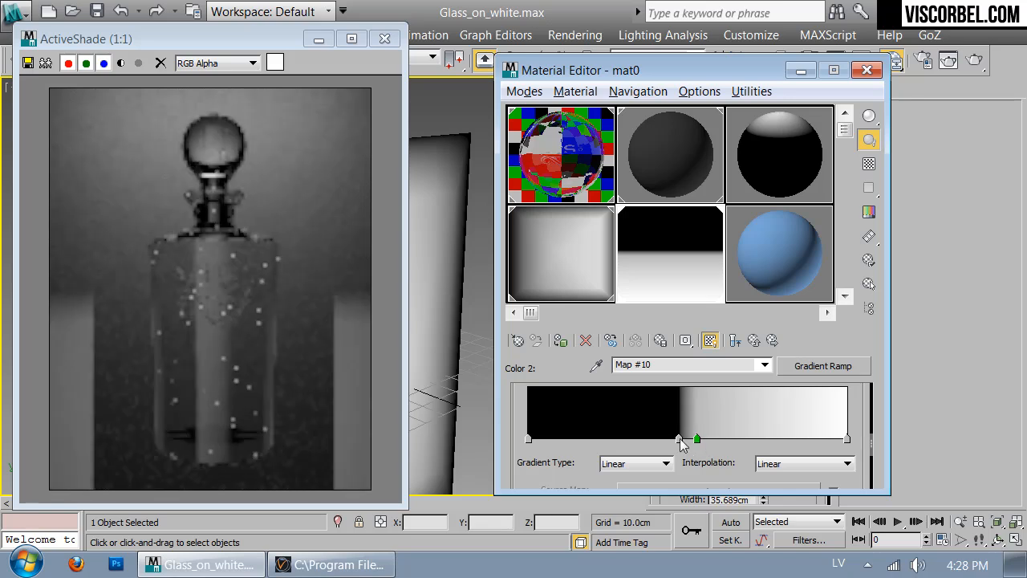
drag(679, 441, 659, 440)
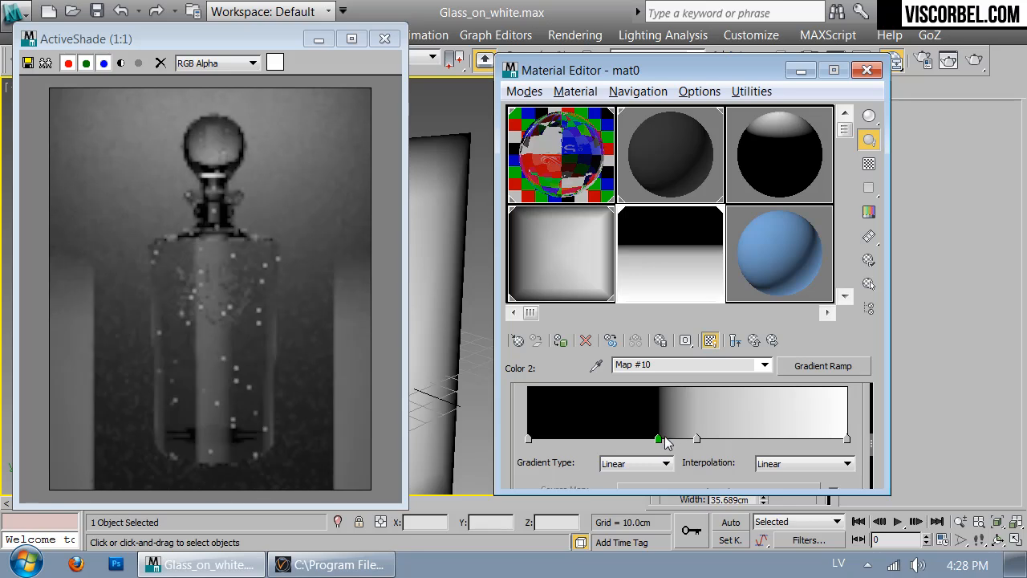
click(707, 439)
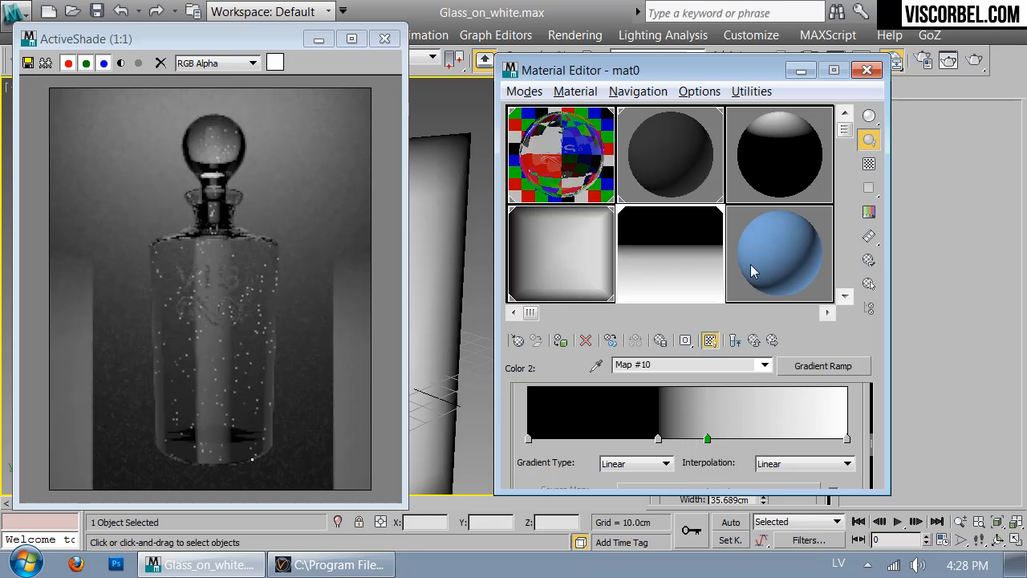
Return to mat0's VRayLightMtl parameters and set the light color multiplier to 50
click(735, 340)
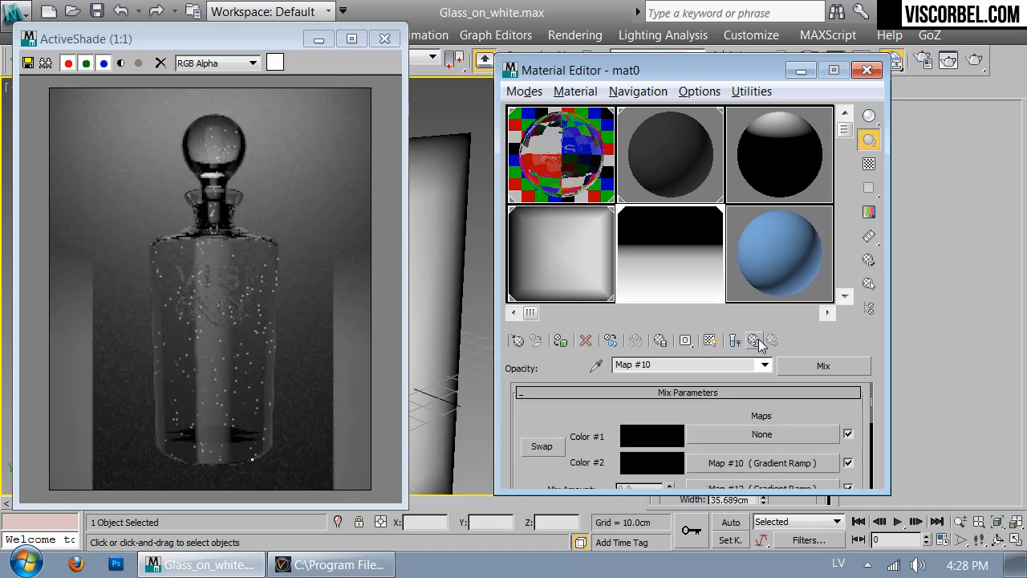
click(735, 340)
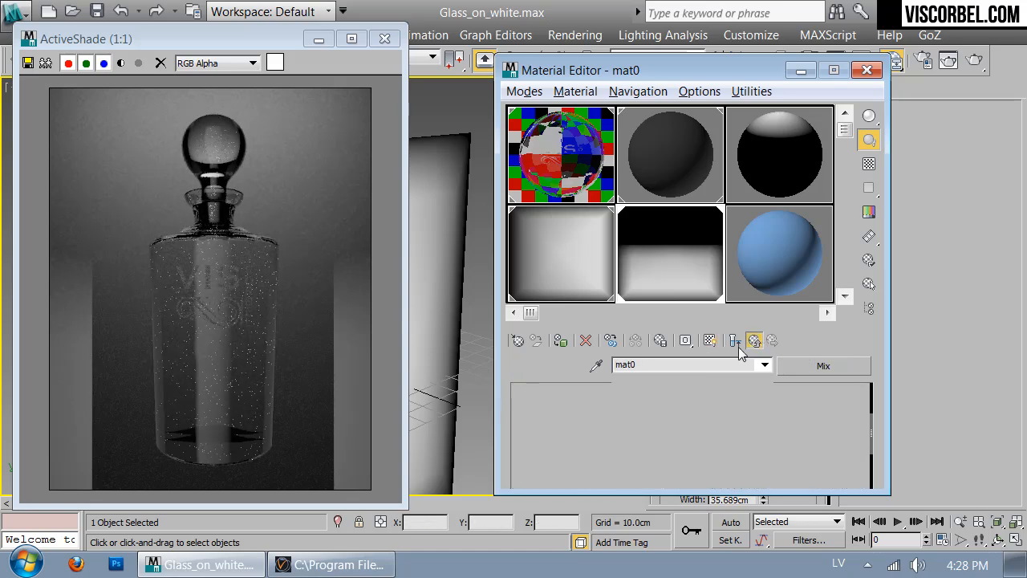
double_click(634, 407)
text(20)
key(Return)
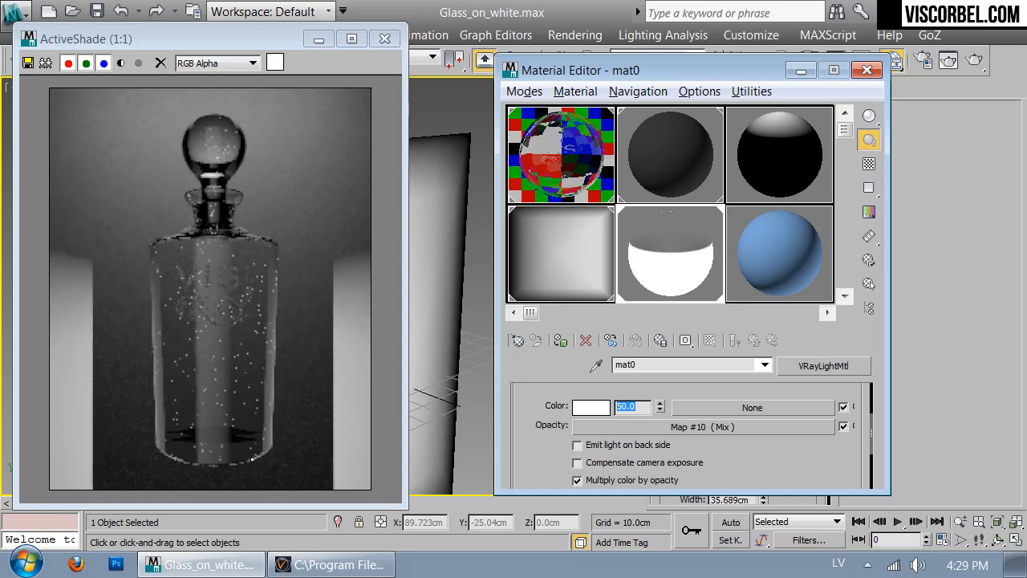
Reopen the Color #2 Gradient Ramp in mat0's opacity Mix and move its grey flag to position 69
click(704, 435)
click(687, 467)
scroll(690, 449, down, 5)
scroll(698, 418, down, 2)
click(707, 480)
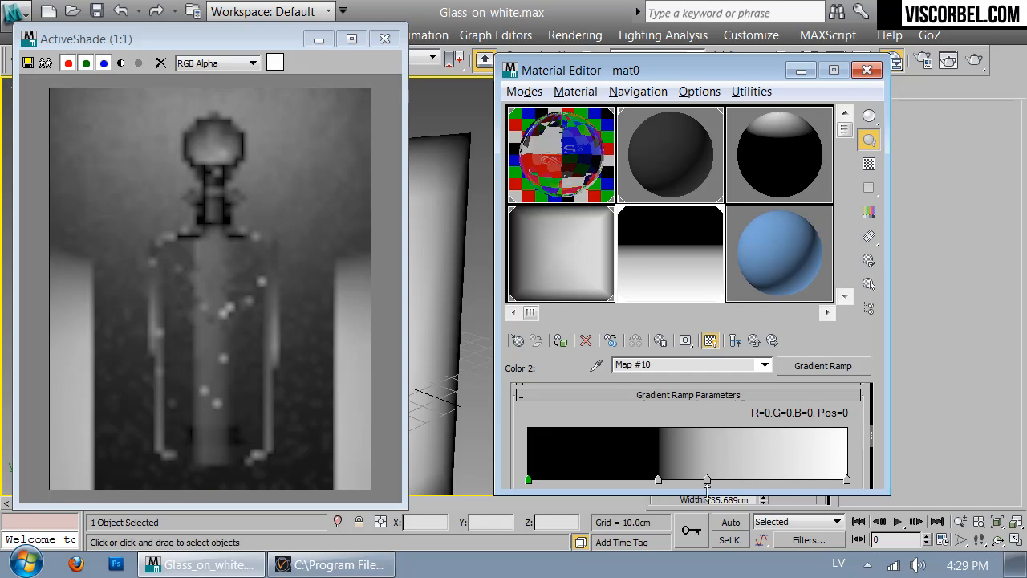
drag(707, 481, 739, 480)
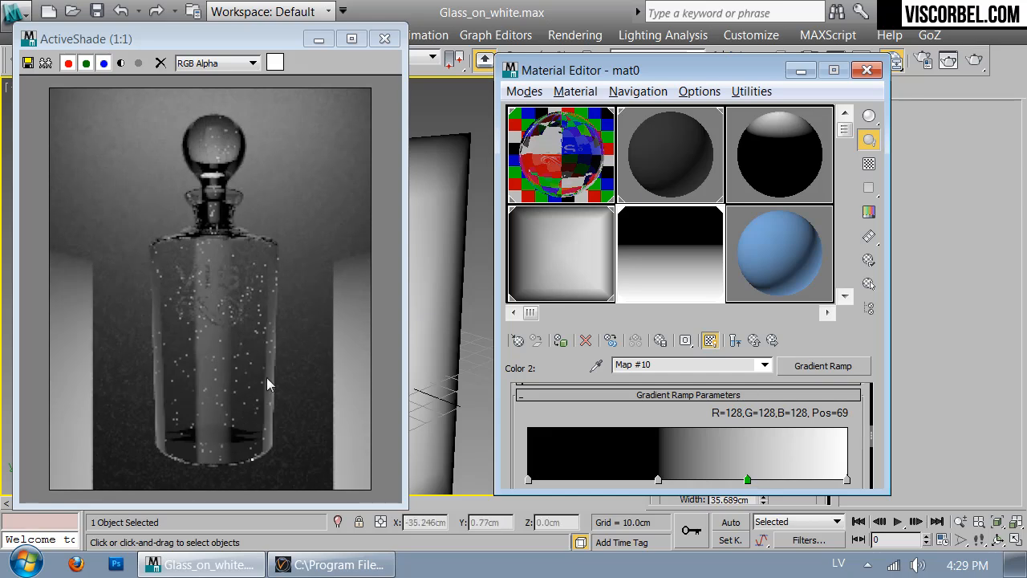
Go back to mat0's top-level parameters and raise the light color multiplier to 80
click(754, 341)
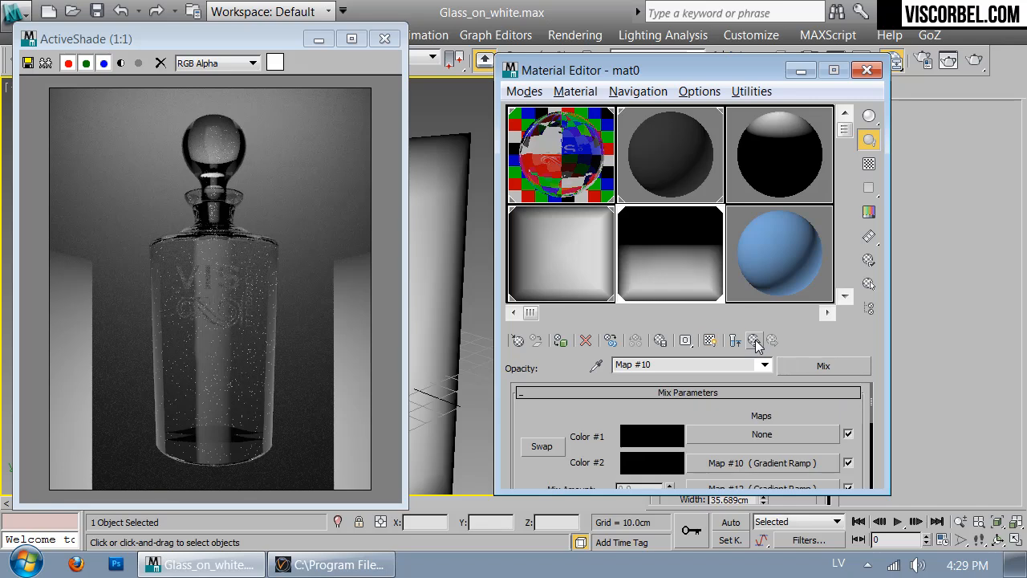
click(755, 340)
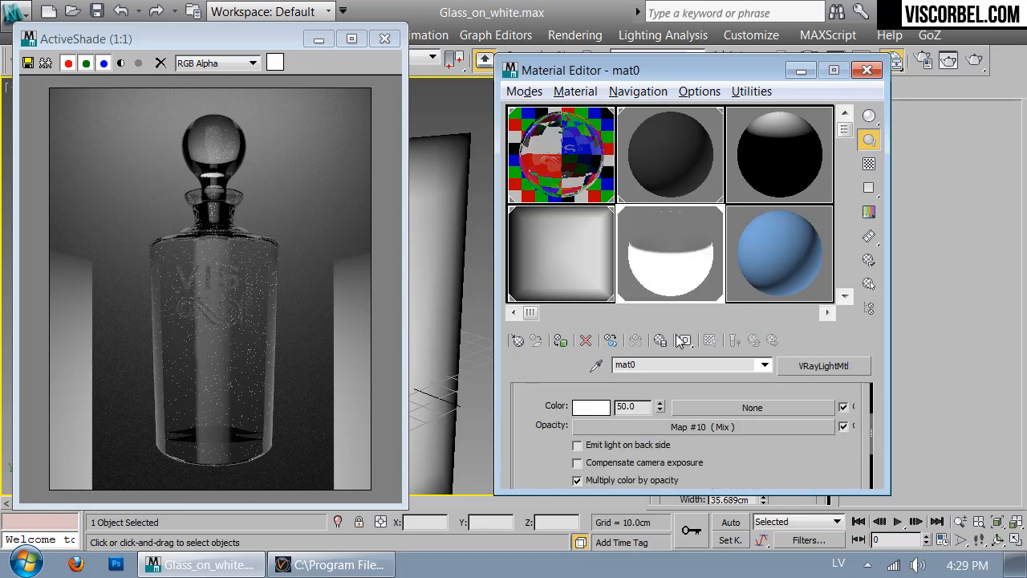
text(80)
key(Return)
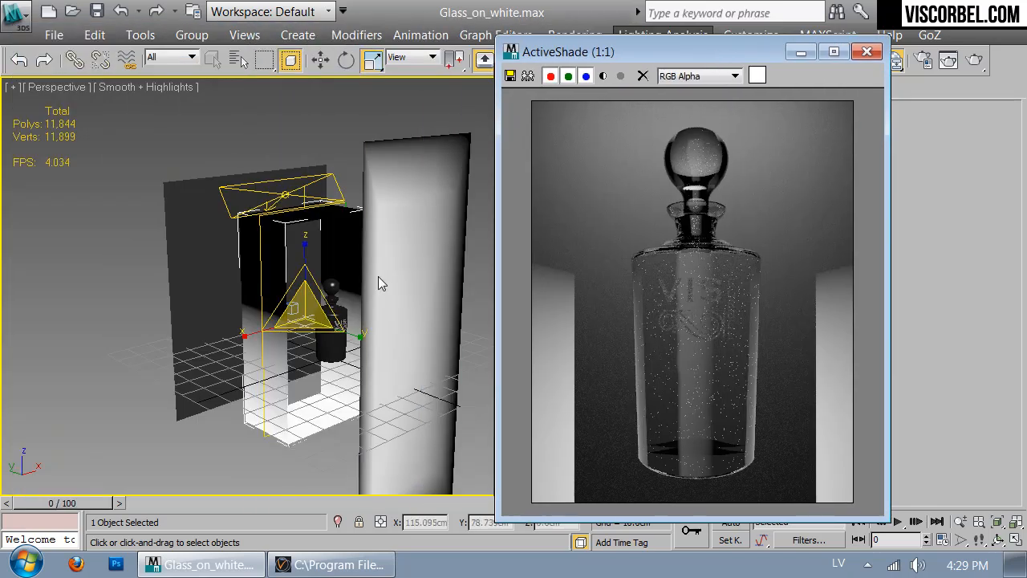
Select the large gradient plane in front of the decanter and widen it along X to about 153%
scroll(358, 343, down, 3)
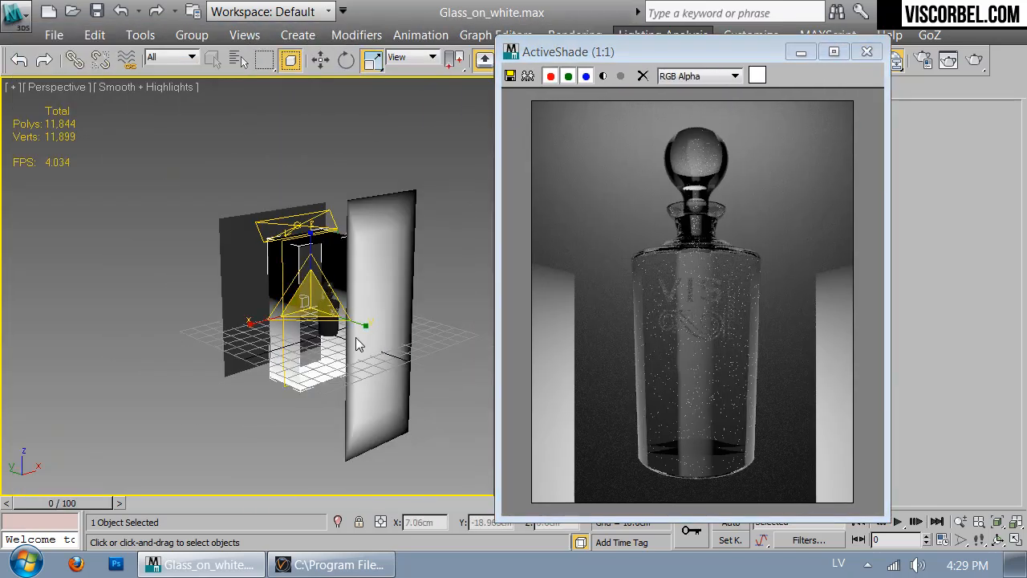
click(412, 392)
click(393, 378)
alt+middle_drag(385, 319, 345, 341)
drag(304, 338, 288, 347)
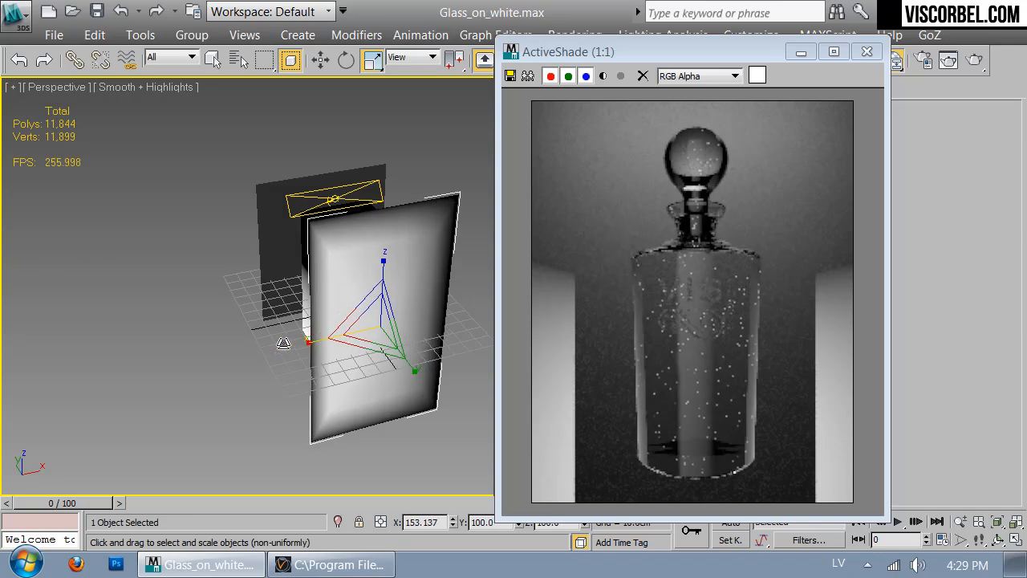
Rotate the large gradient plane around its vertical axis so it stands at an angle to the decanter
alt+middle_drag(369, 310, 401, 350)
key(e)
drag(398, 366, 354, 379)
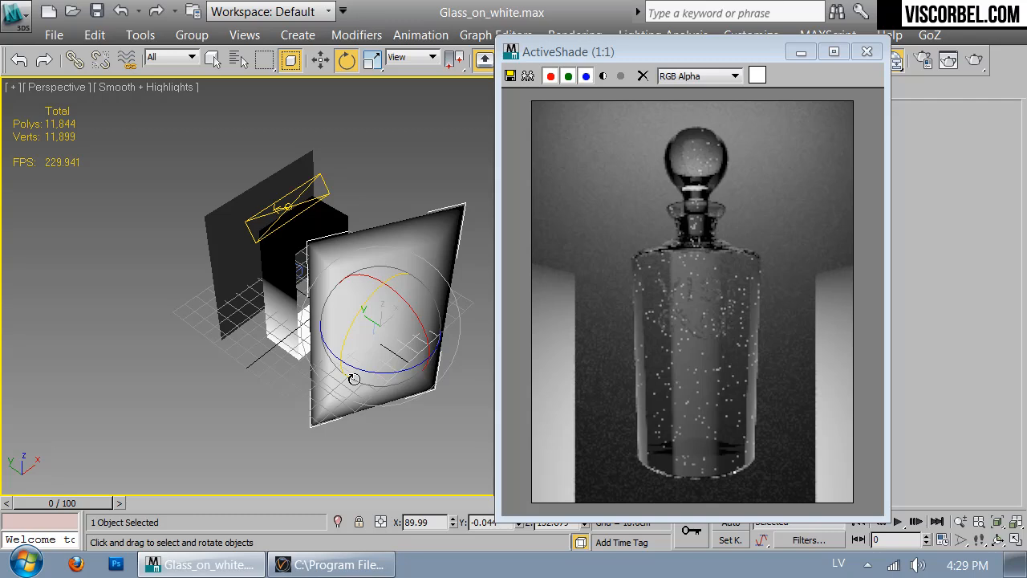
Move the rotated plane sideways to about X -29.5 cm, Y -51.5 cm, off to one side of the camera axis
alt+middle_drag(369, 315, 397, 298)
key(w)
drag(398, 298, 351, 320)
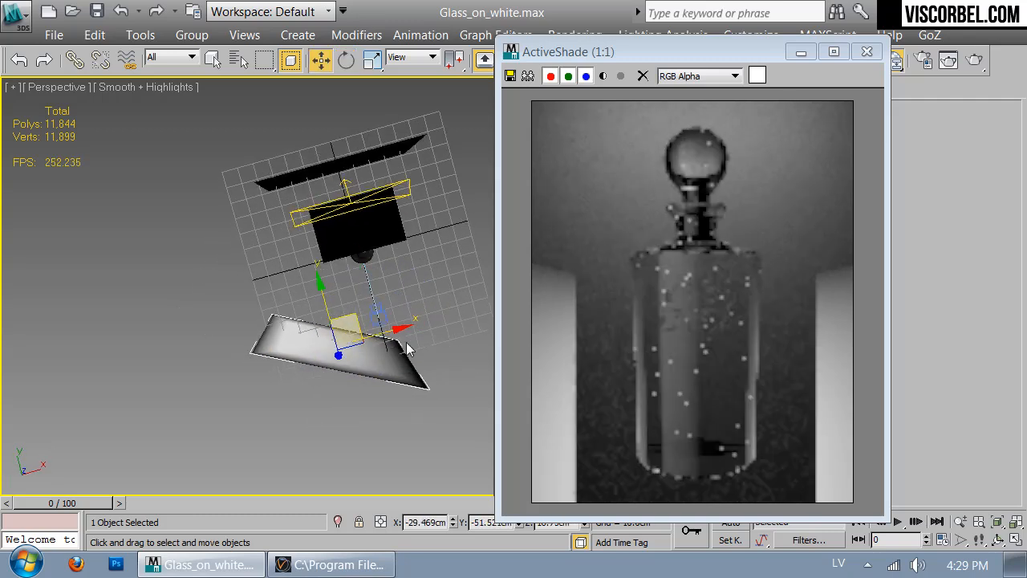
alt+middle_drag(406, 349, 405, 195)
alt+middle_drag(406, 200, 503, 199)
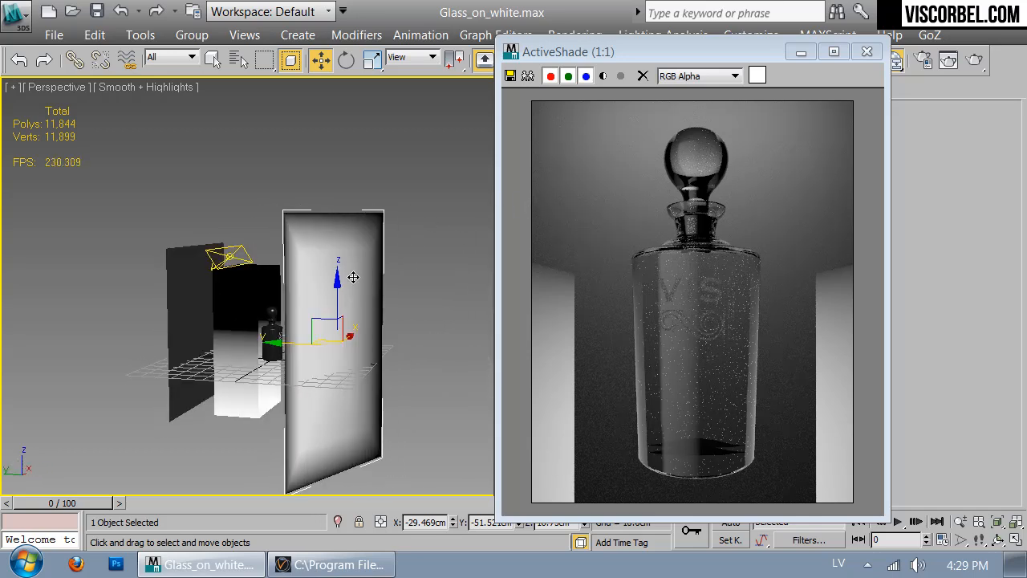
Try a shorter gradient plane, then stretch its height to about 111% while checking the reflection in ActiveShade
key(r)
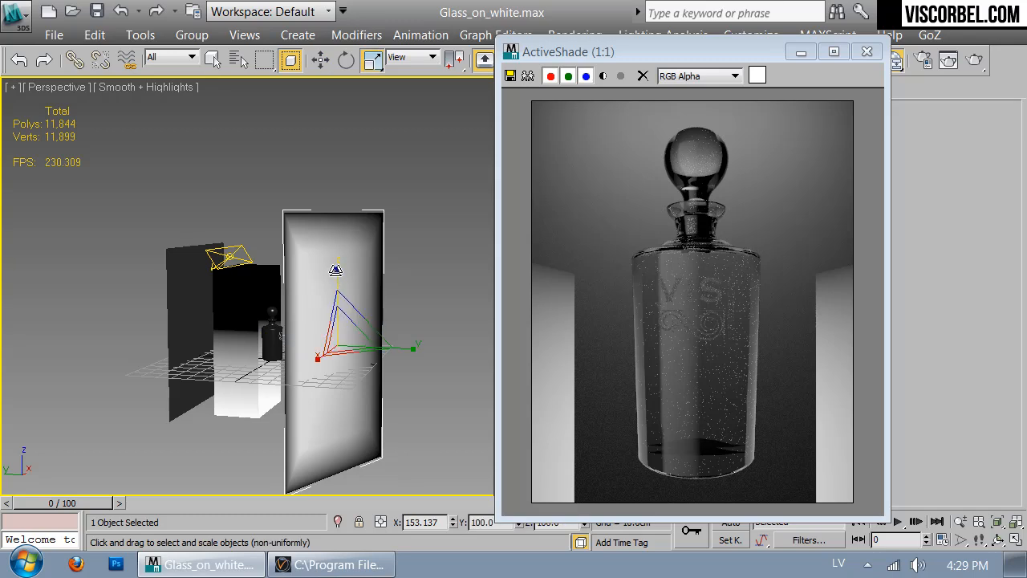
drag(335, 269, 334, 283)
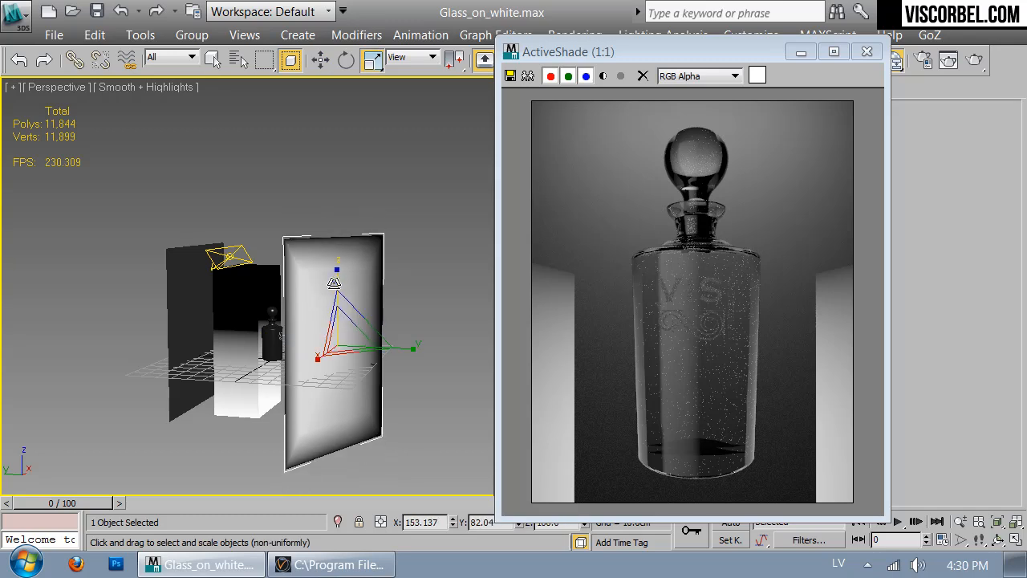
drag(334, 283, 334, 257)
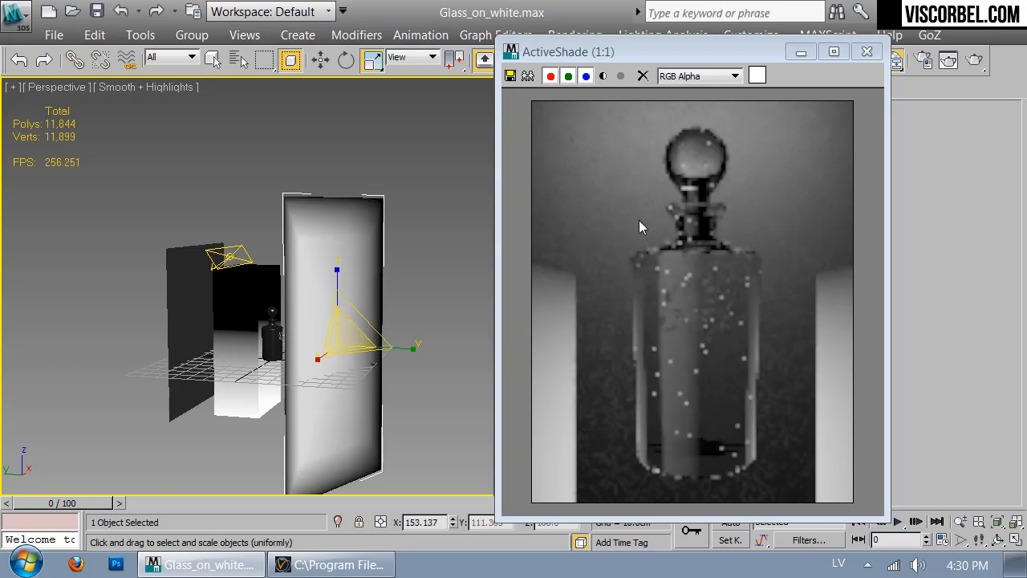
Select the surrounding box and stretch its height to about 116%
click(249, 327)
drag(223, 259, 214, 247)
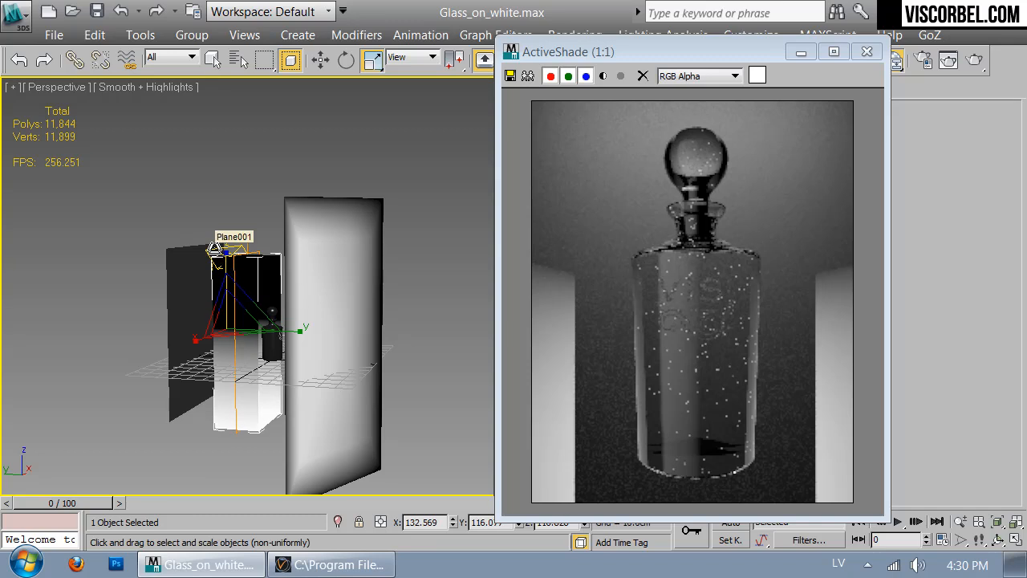
Move the surrounding gradient box along its Y axis to about Y 42 cm while checking the decanter in ActiveShade
alt+middle_drag(224, 337, 248, 342)
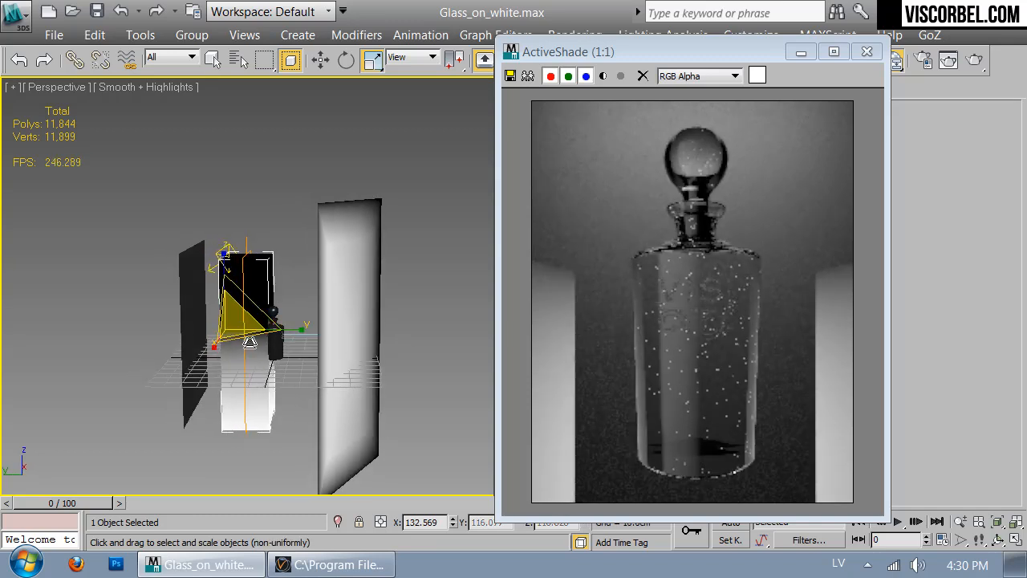
scroll(251, 343, up, 3)
drag(245, 352, 271, 356)
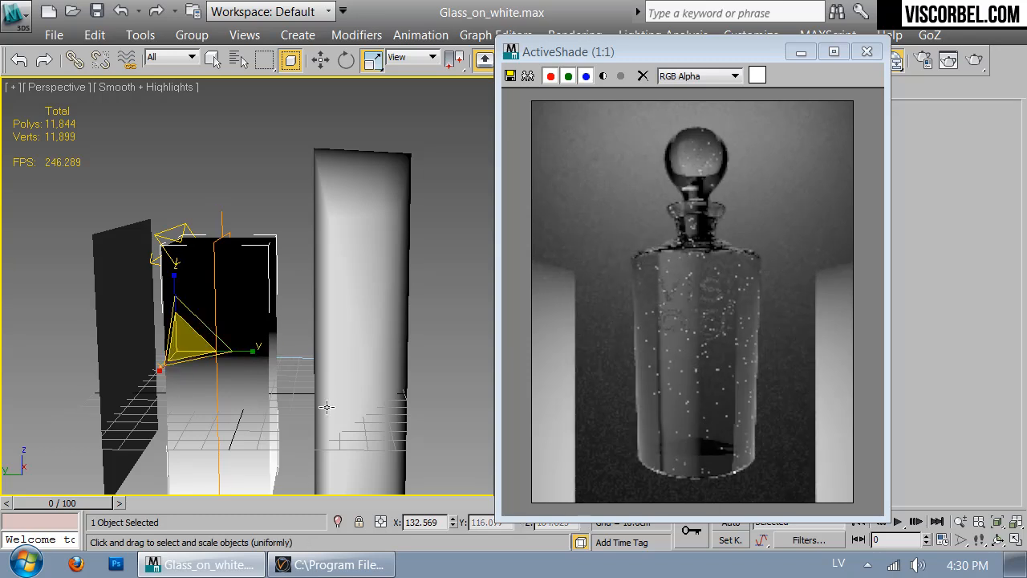
key(w)
drag(144, 351, 96, 351)
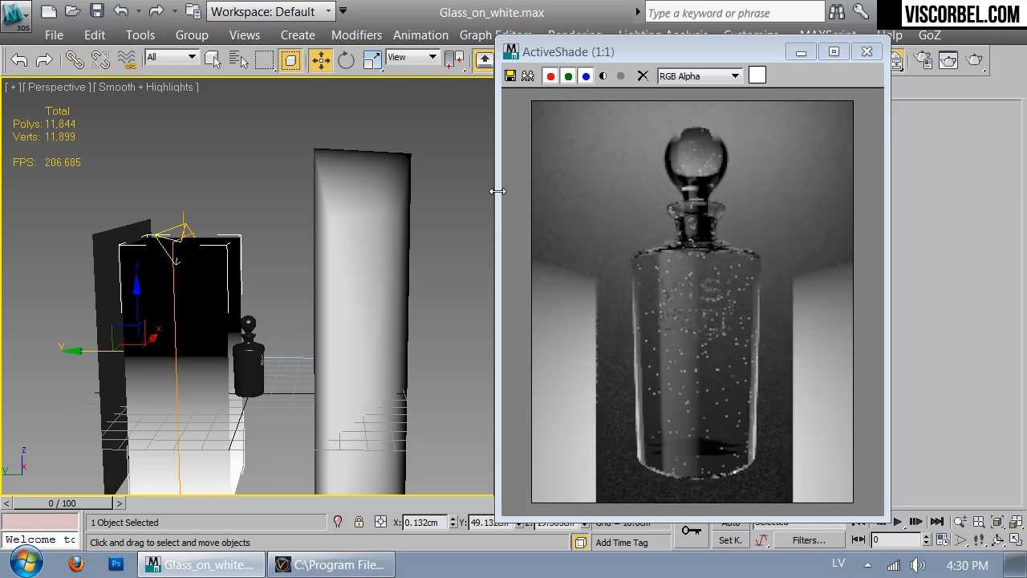
alt+middle_drag(302, 343, 310, 320)
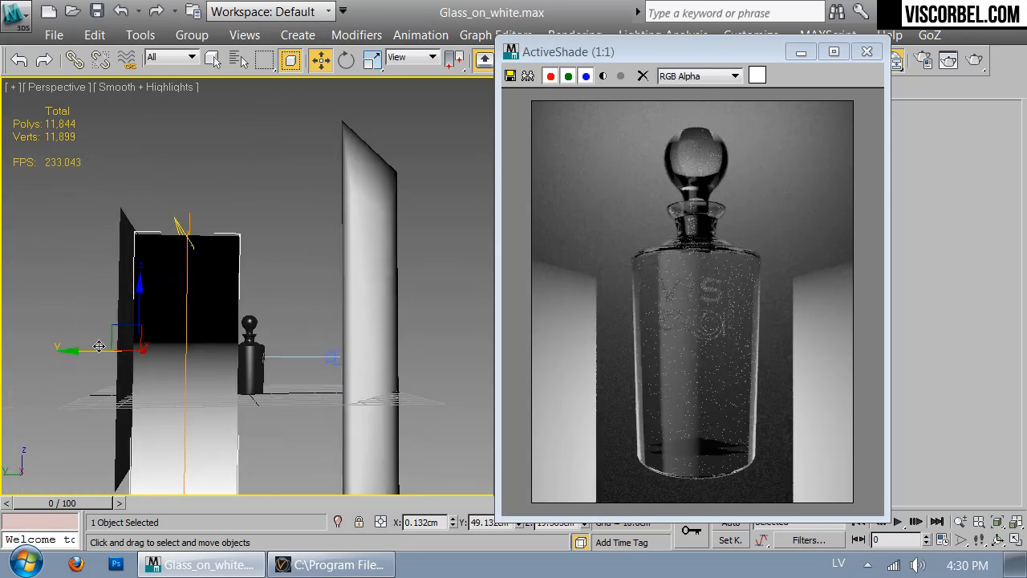
drag(86, 353, 104, 354)
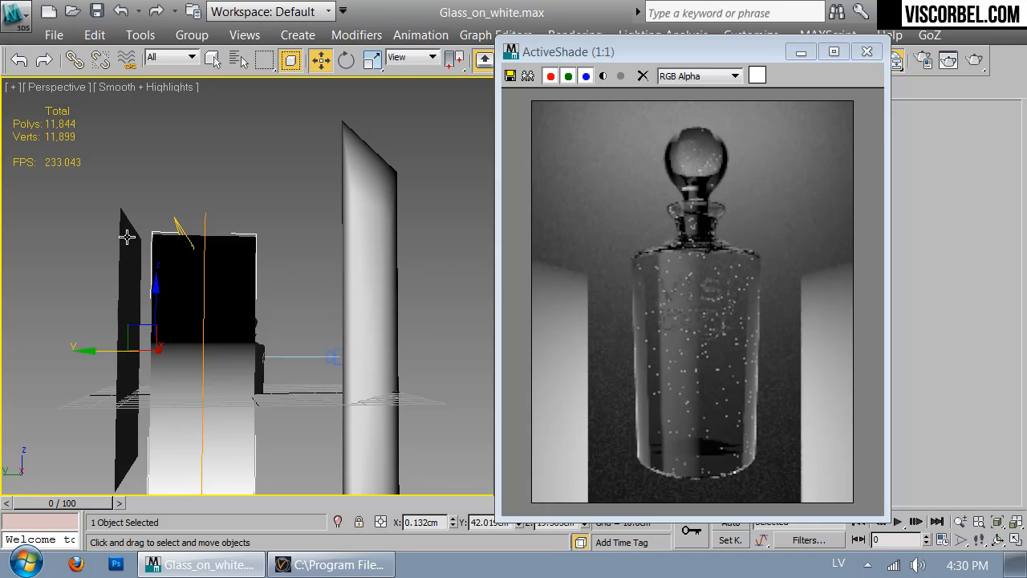
Try moving the overhead light lower and closer to the backdrop, to about Y 33.9 cm, and undo the move
click(180, 228)
drag(172, 226, 159, 240)
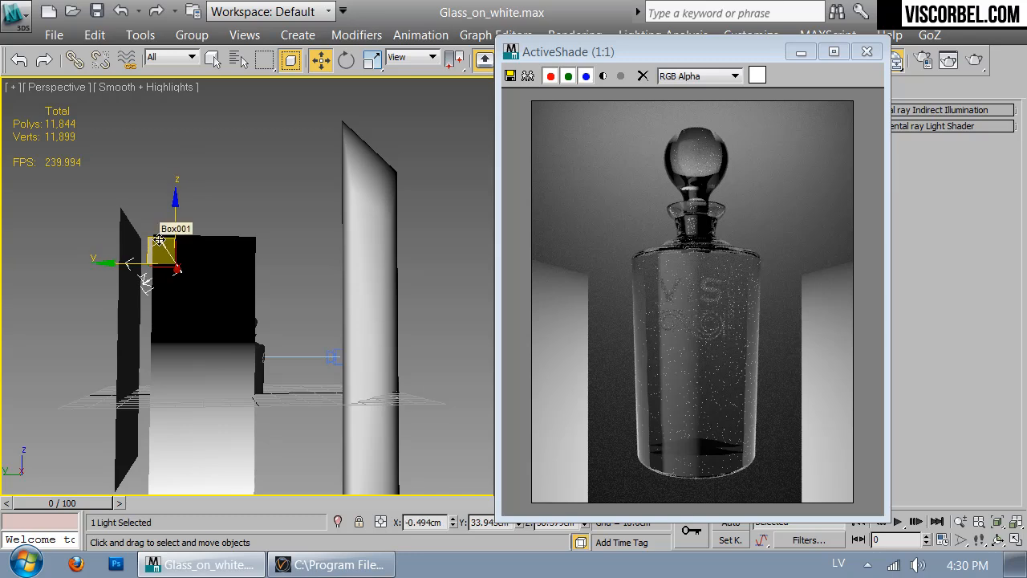
key(ctrl+z)
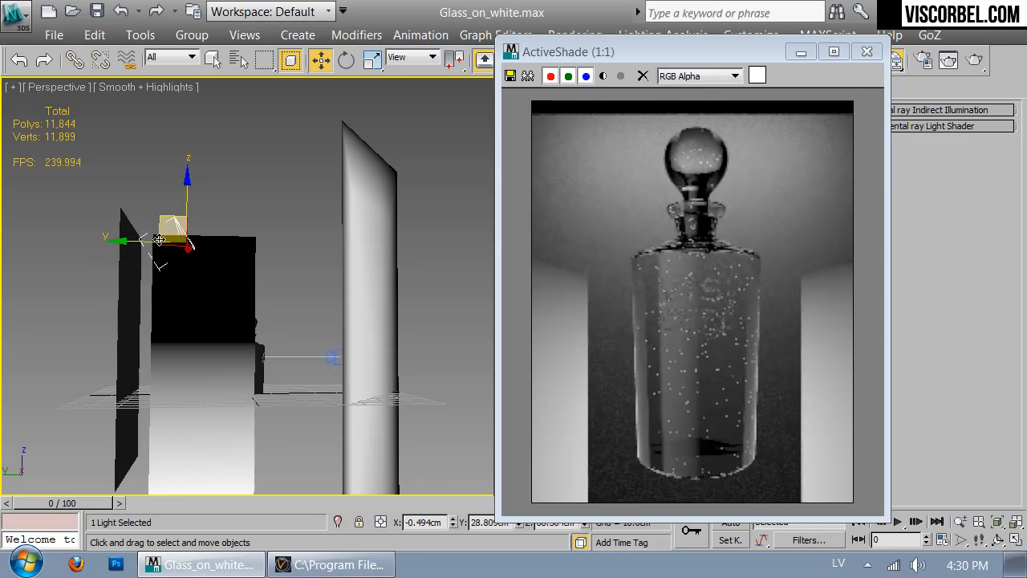
Hide the large angled gradient plane to check the decanter without its reflection in ActiveShade
alt+middle_drag(334, 278, 276, 283)
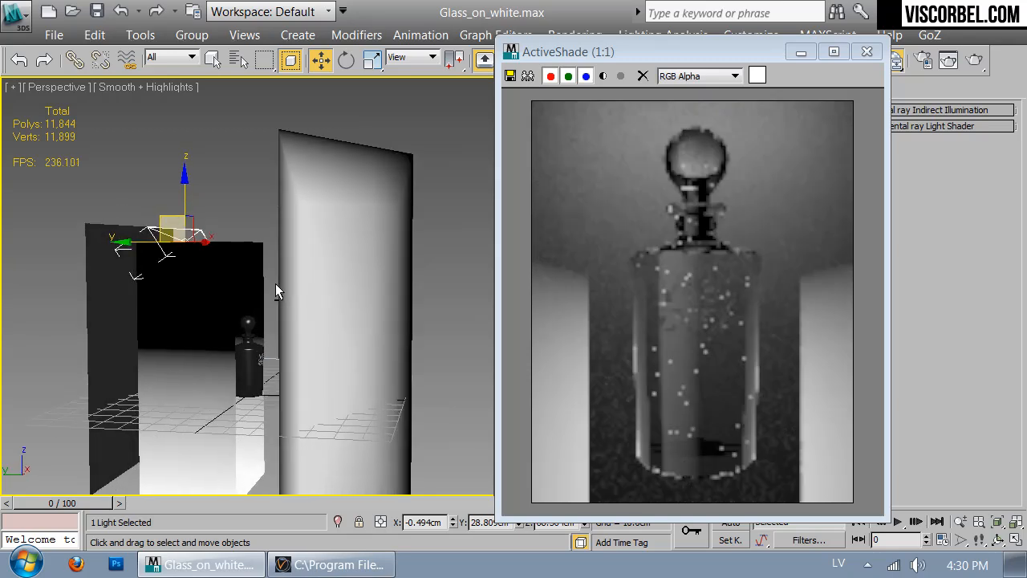
click(251, 274)
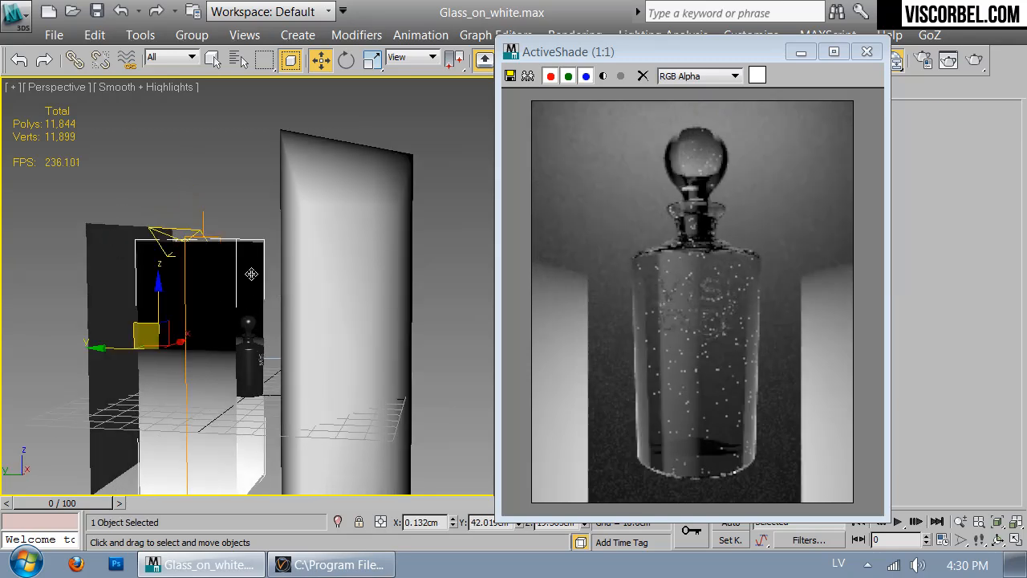
click(458, 268)
click(371, 261)
right_click(370, 261)
click(410, 196)
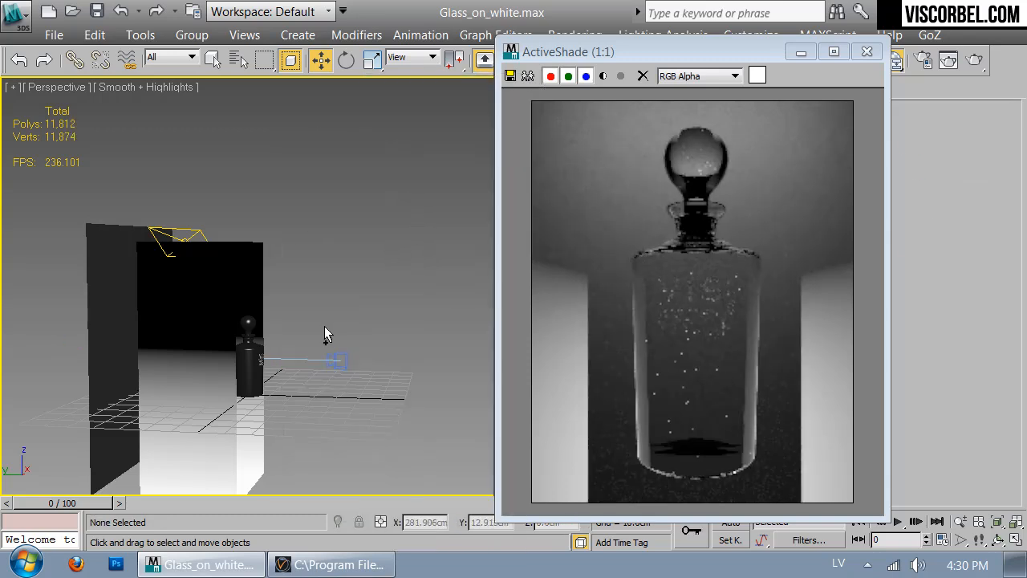
Bring the hidden gradient plane back into the scene and review the setup from the opposite side
key(ctrl+z)
alt+middle_drag(256, 375, 323, 311)
click(122, 335)
right_click(278, 265)
click(313, 168)
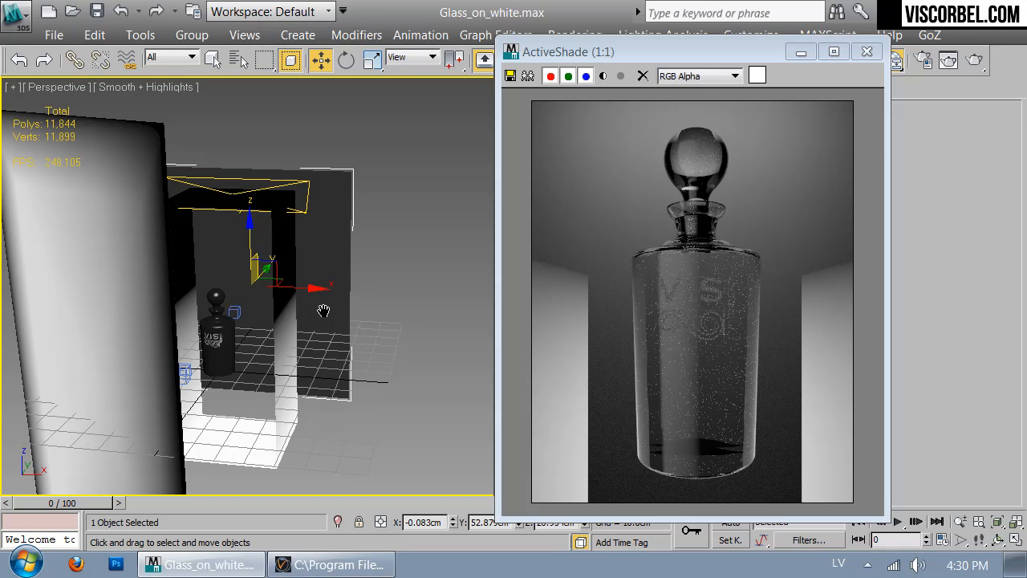
alt+middle_drag(260, 353, 382, 337)
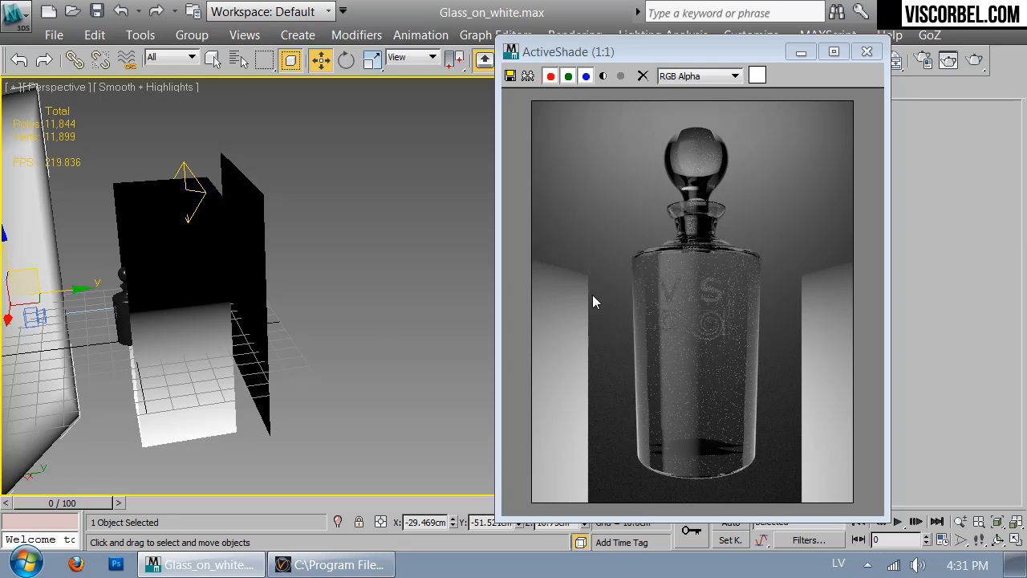
Set the light multiplier of the angled plane's VRayLightMtl, Material #40, to 30
drag(706, 59, 379, 57)
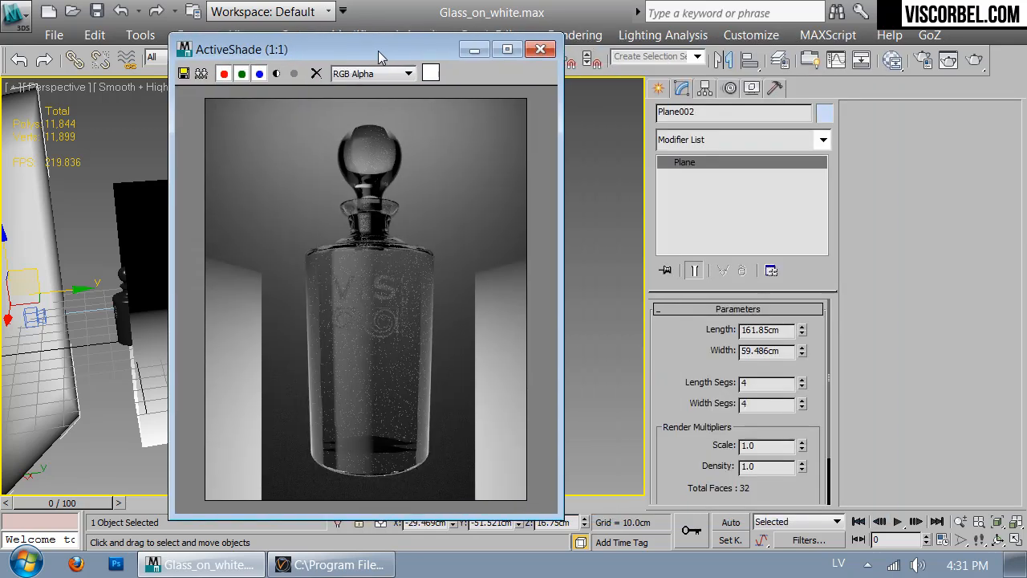
click(897, 61)
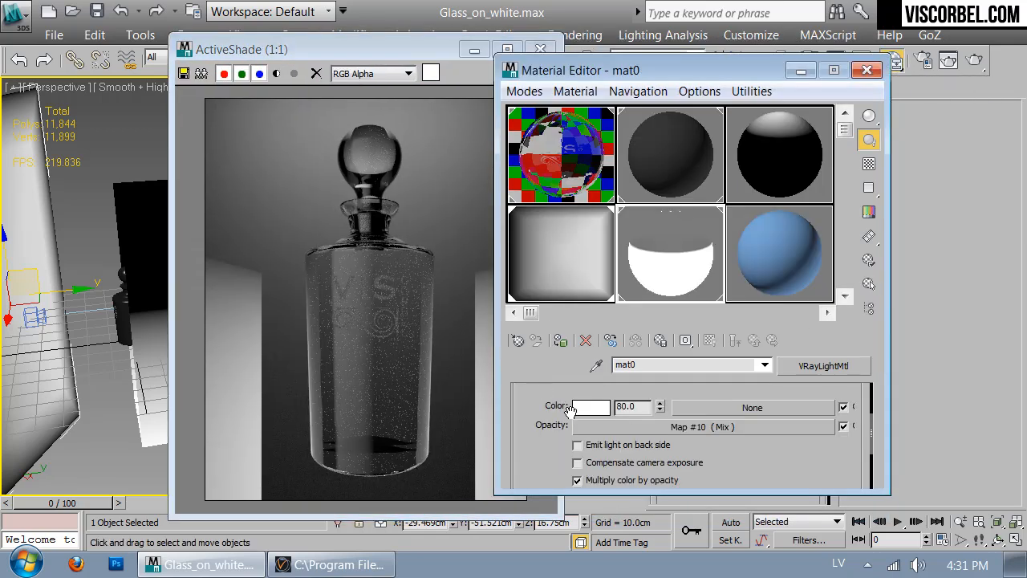
click(643, 426)
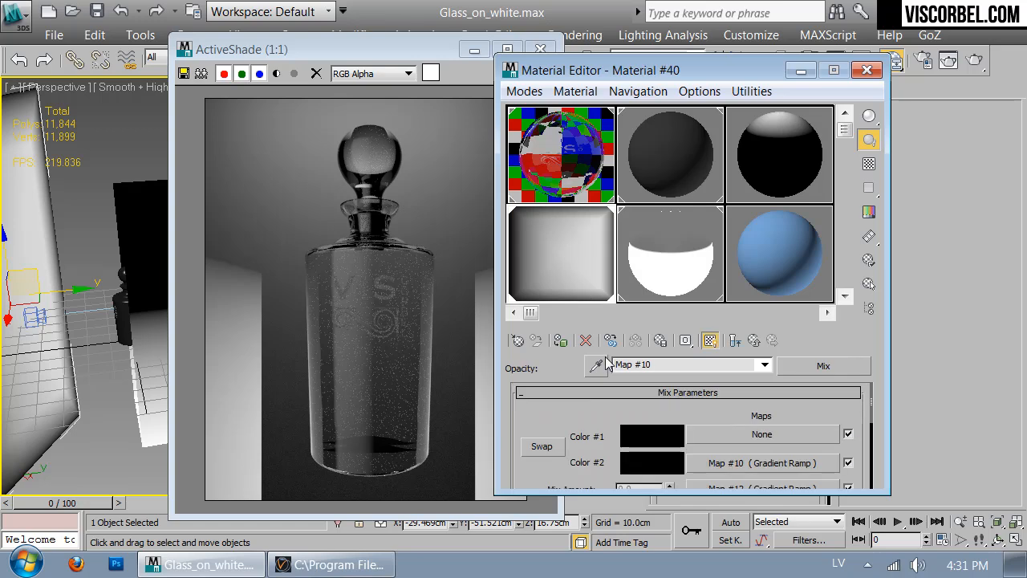
click(735, 344)
text(40)
key(Return)
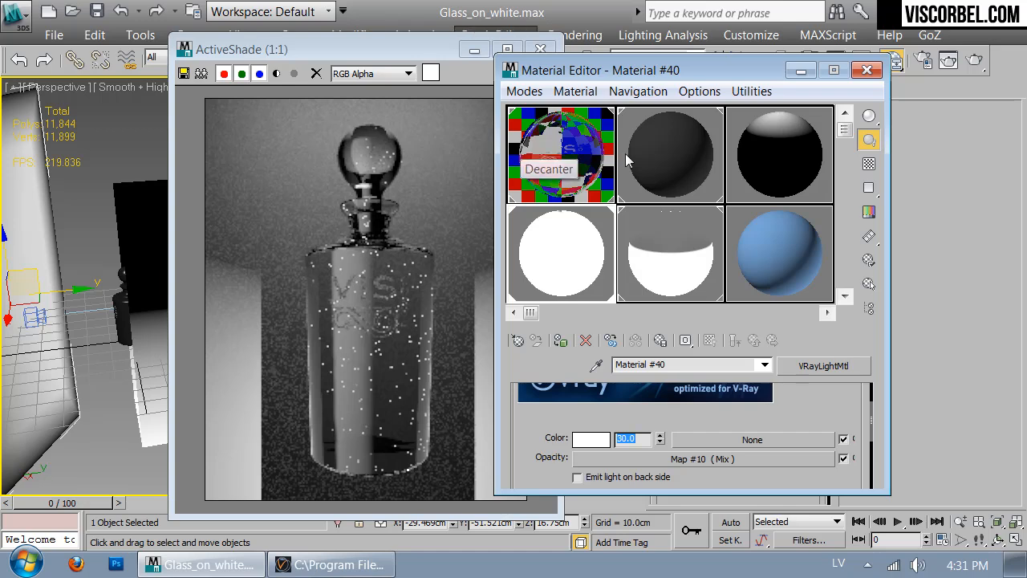
Stretch the angled gradient plane's height to about 179%, close the Material Editor and reposition the ActiveShade window
scroll(90, 288, down, 3)
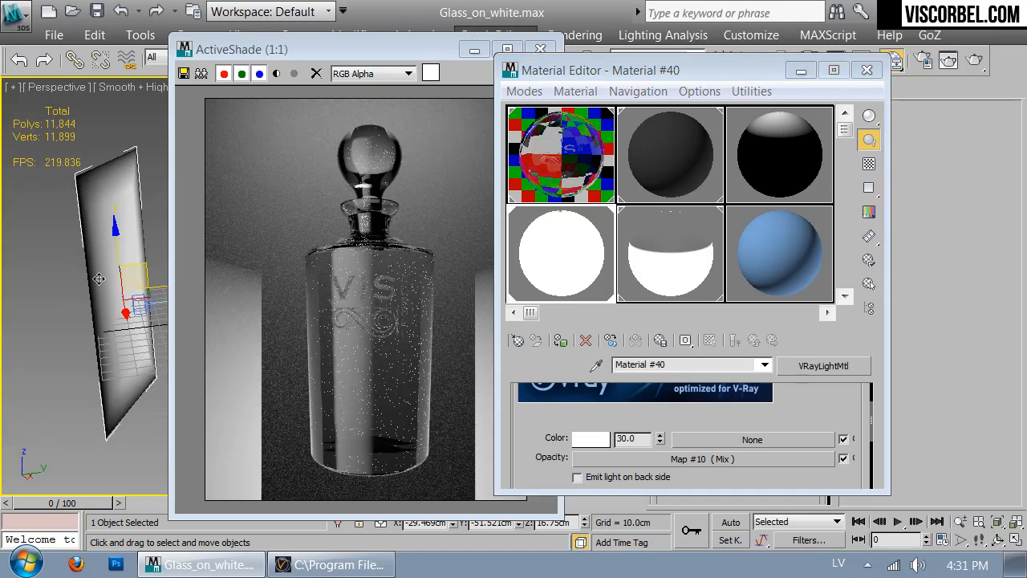
middle_drag(147, 271, 108, 283)
key(r)
drag(73, 233, 65, 203)
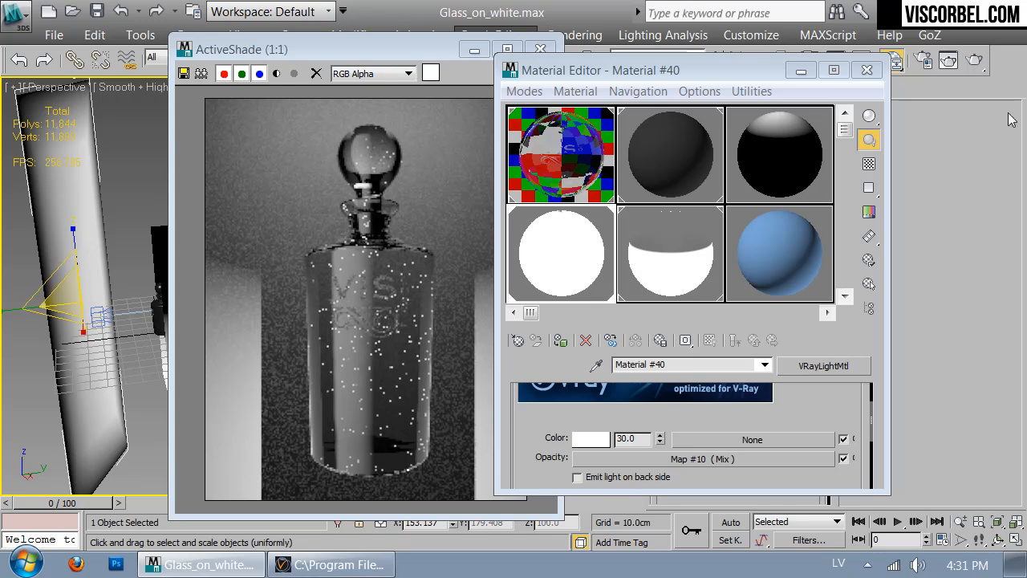
click(867, 71)
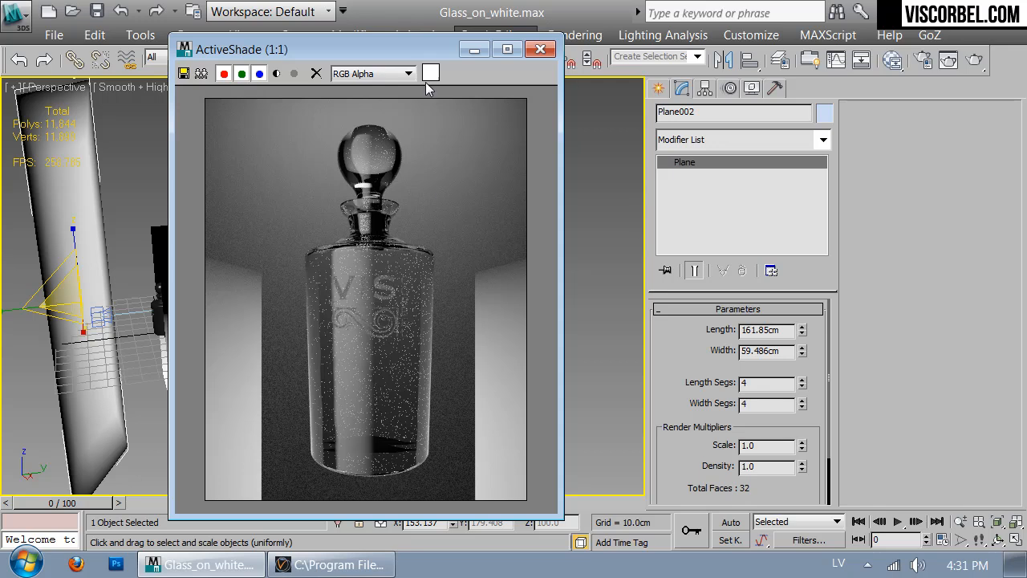
drag(395, 46, 458, 30)
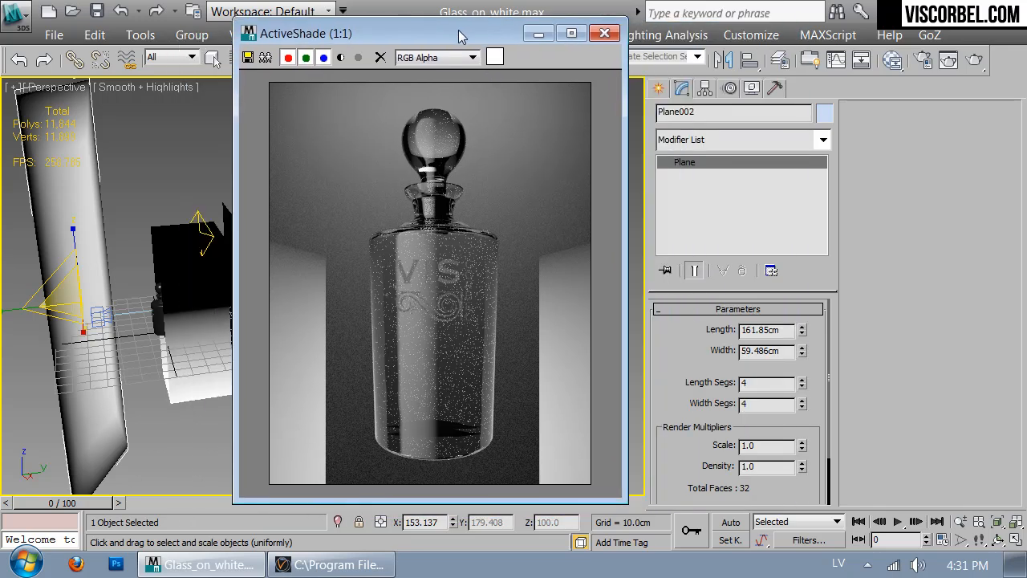